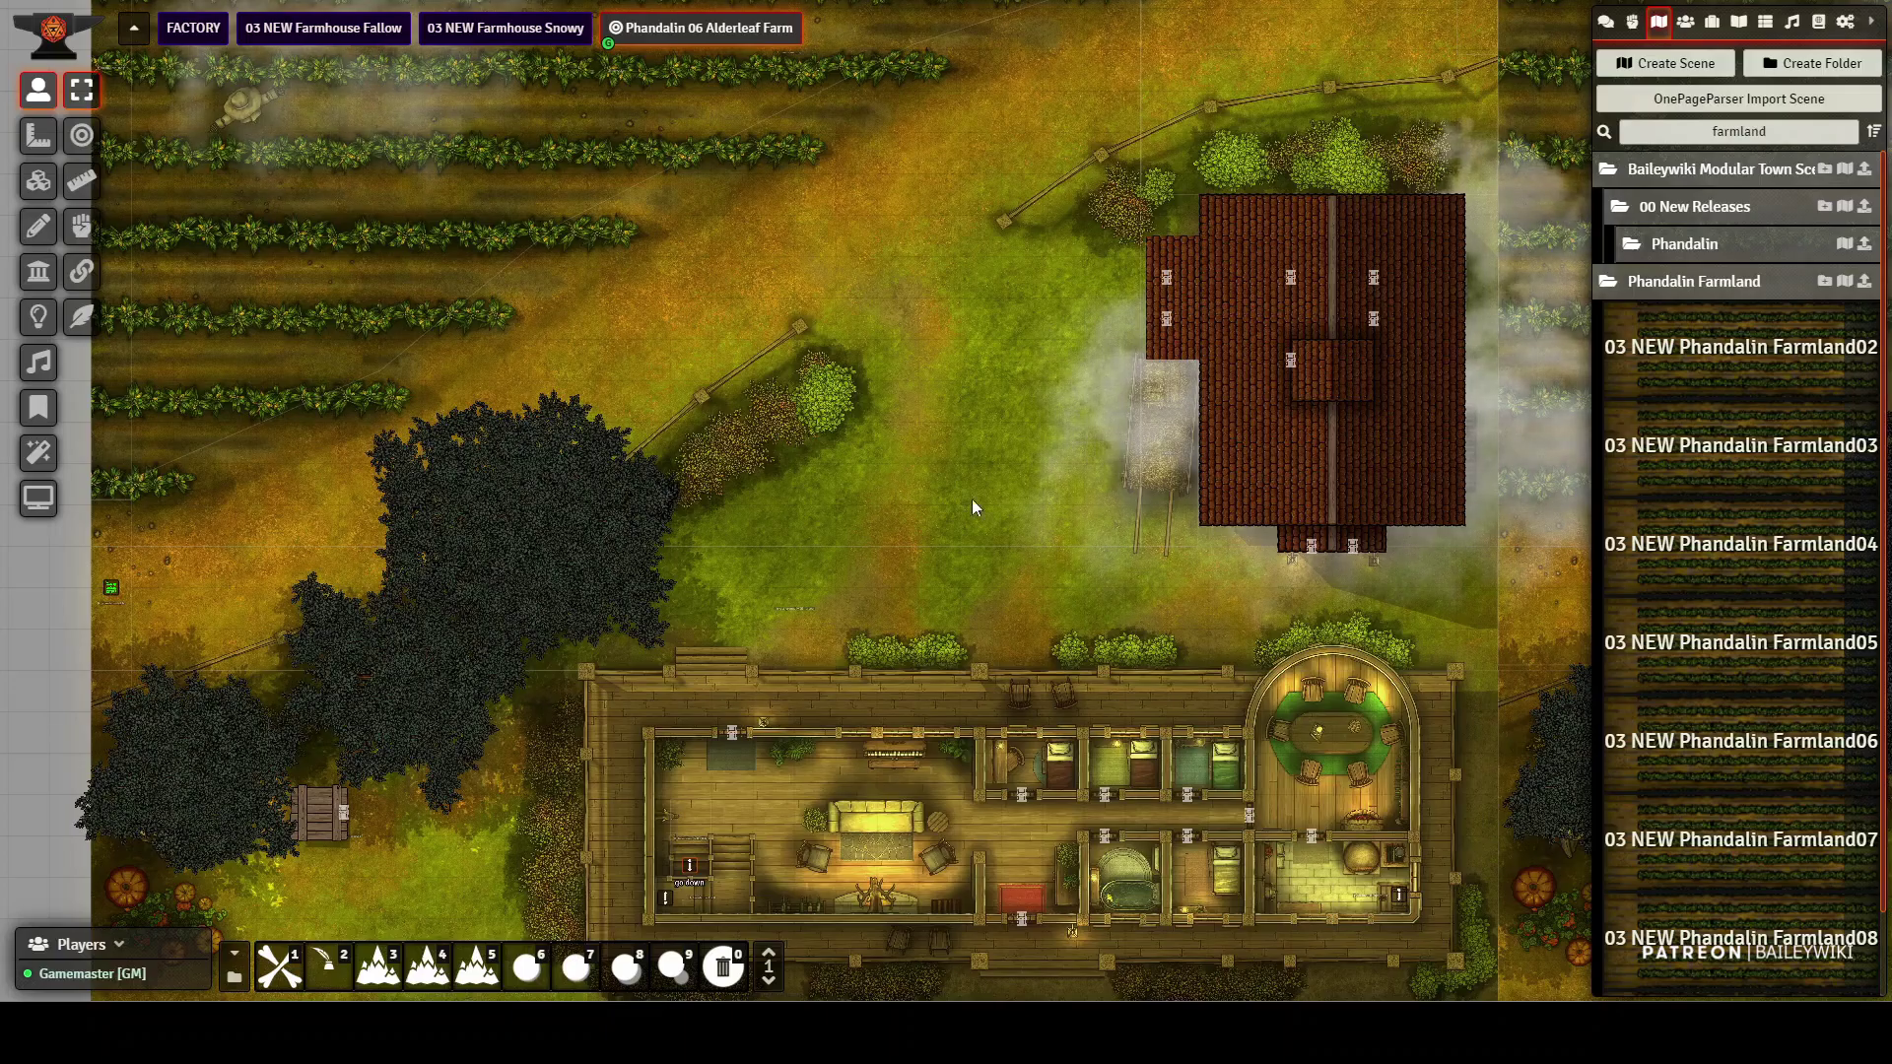
# - Look over the farm scene's side-by-side ground floor, upper floor and cellar areas
pyautogui.scroll(-5, 996, 517)
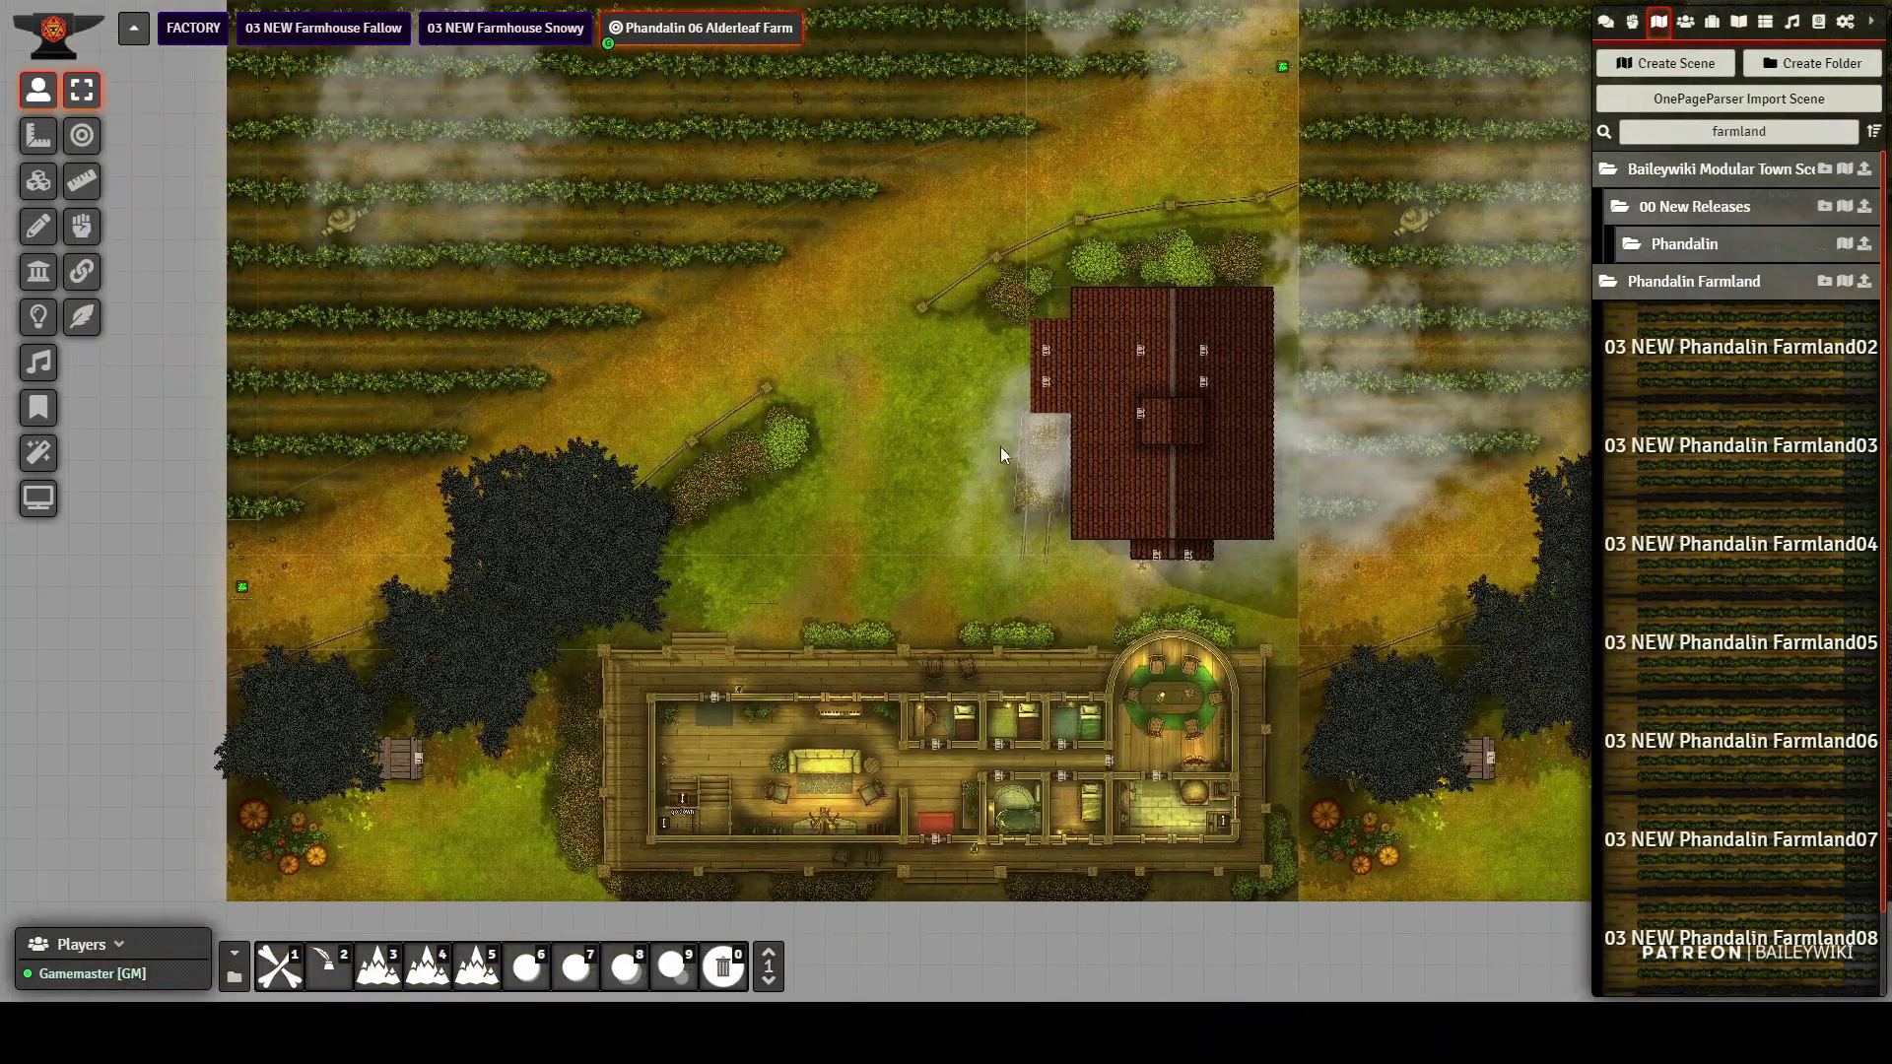
pyautogui.scroll(-4, 961, 418)
pyautogui.moveTo(1084, 471); pyautogui.dragTo(783, 524)
pyautogui.moveTo(1193, 462); pyautogui.dragTo(989, 368)
pyautogui.scroll(-6, 988, 367)
pyautogui.scroll(-3, 987, 367)
pyautogui.scroll(6, 990, 406)
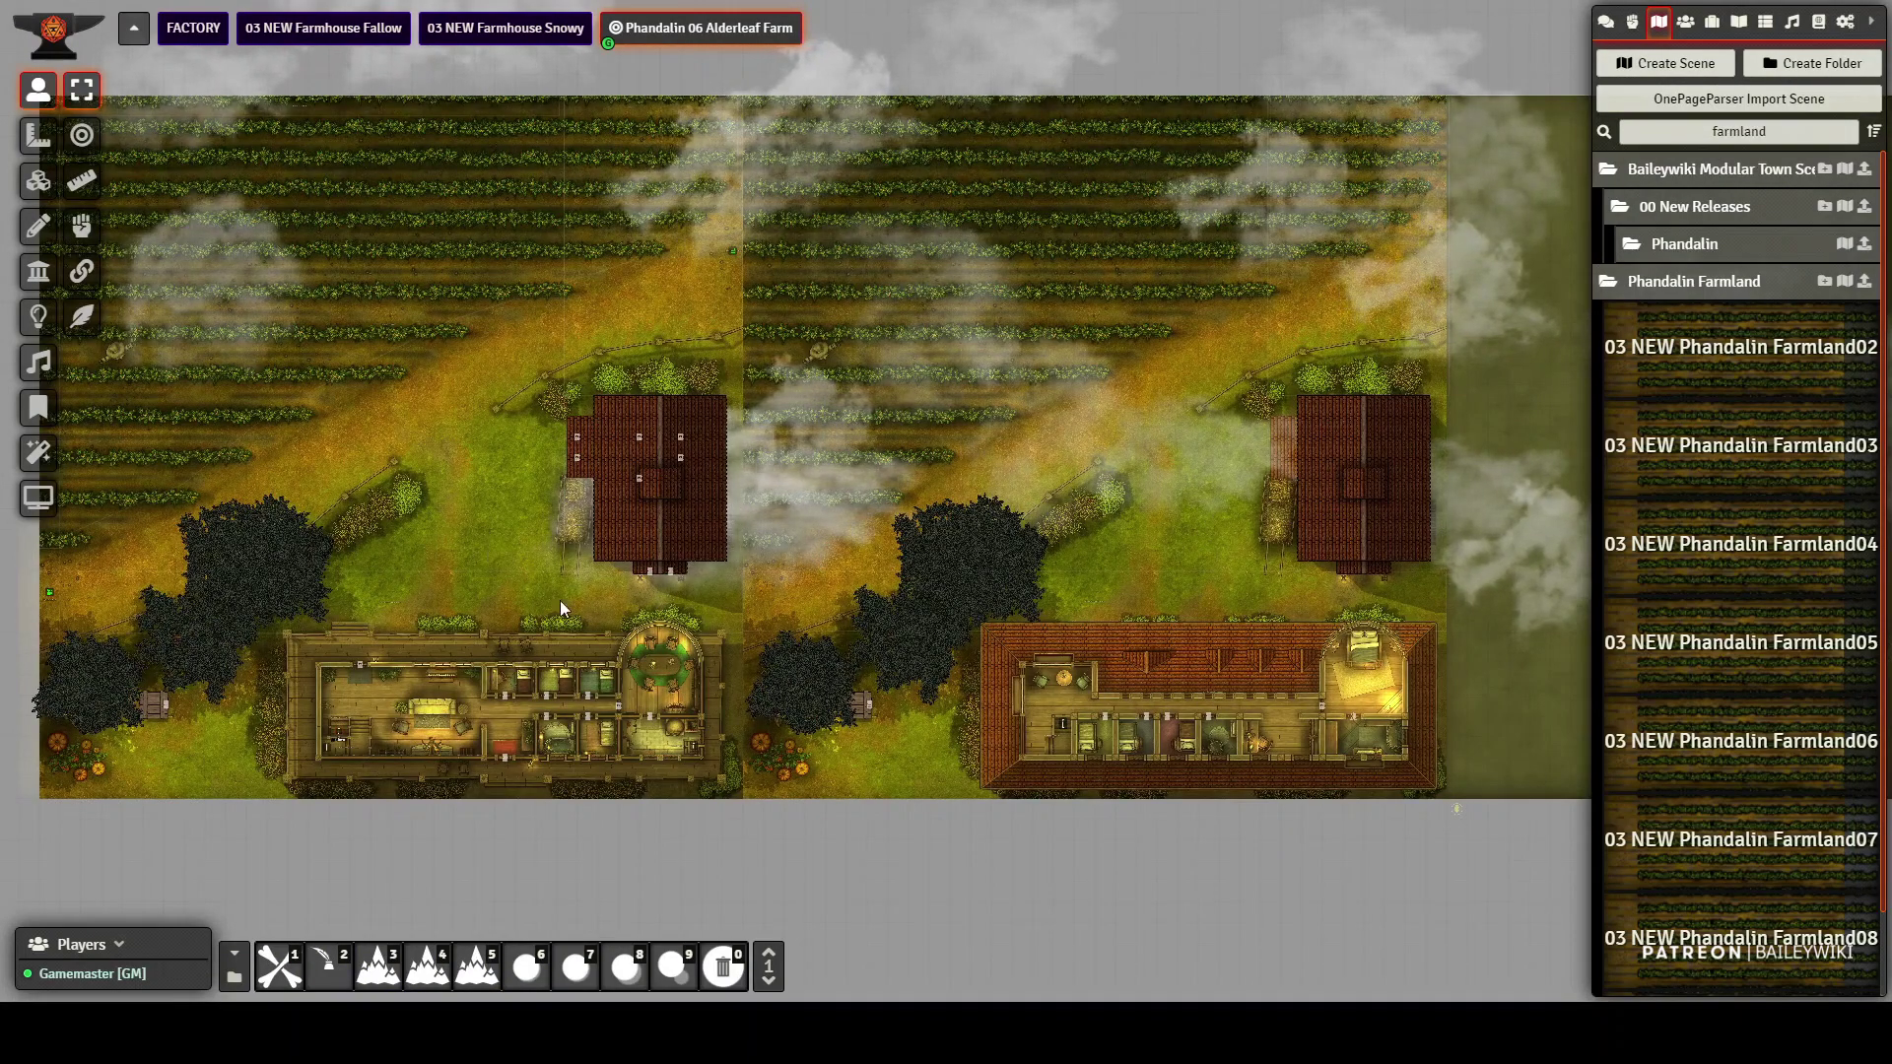
pyautogui.moveTo(936, 571); pyautogui.dragTo(324, 523)
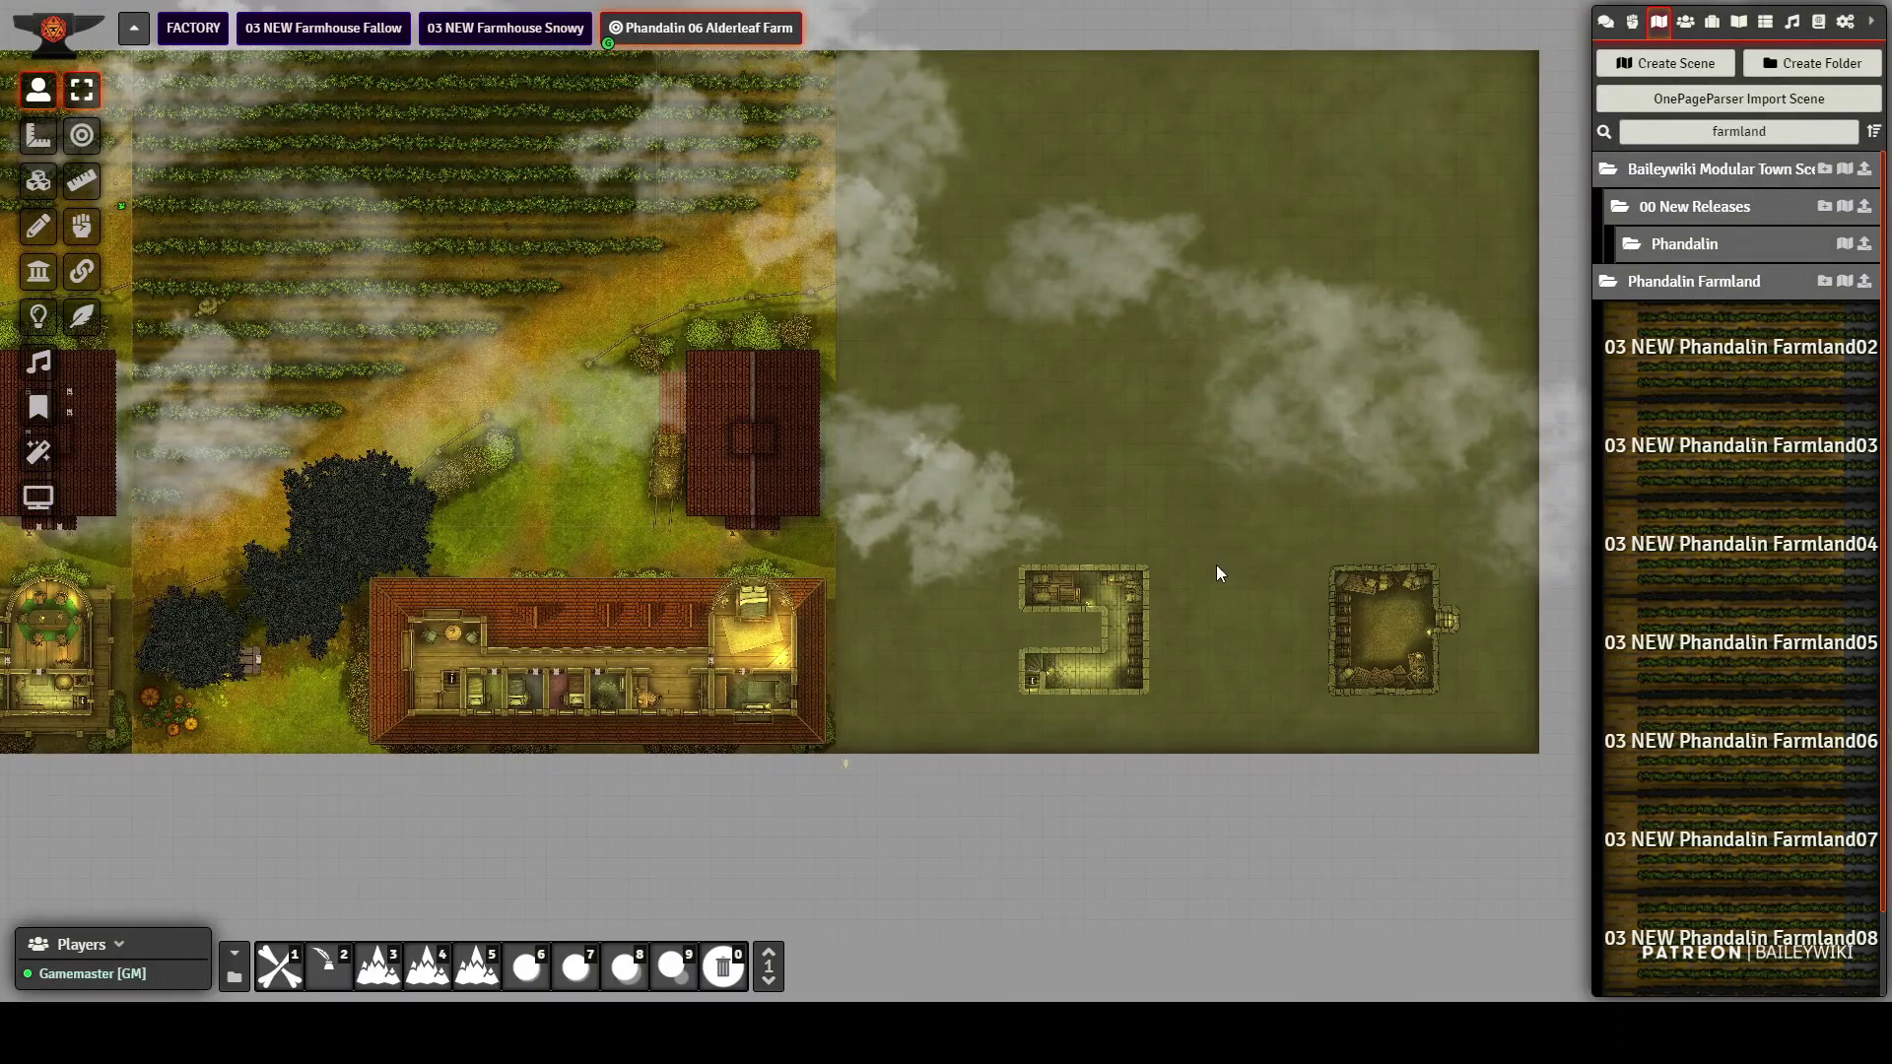
pyautogui.moveTo(400, 445); pyautogui.dragTo(753, 448)
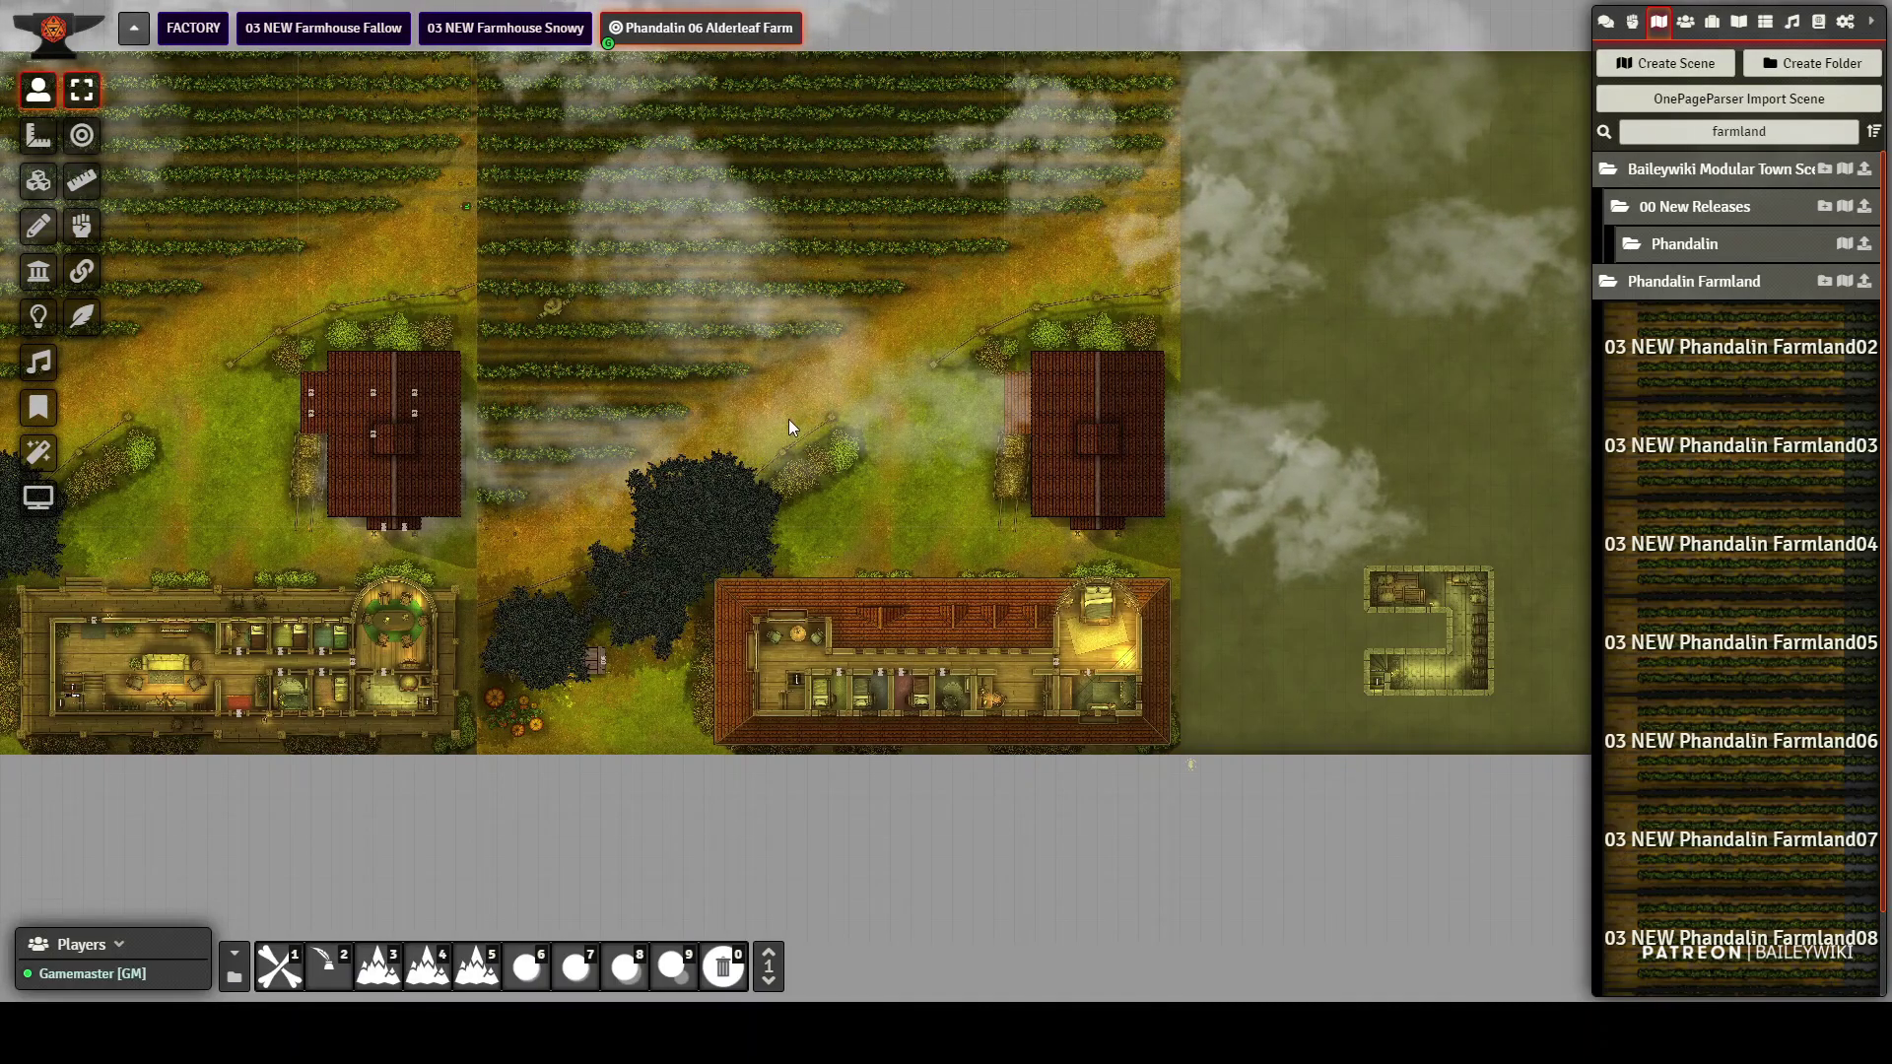
pyautogui.moveTo(413, 463); pyautogui.dragTo(375, 409)
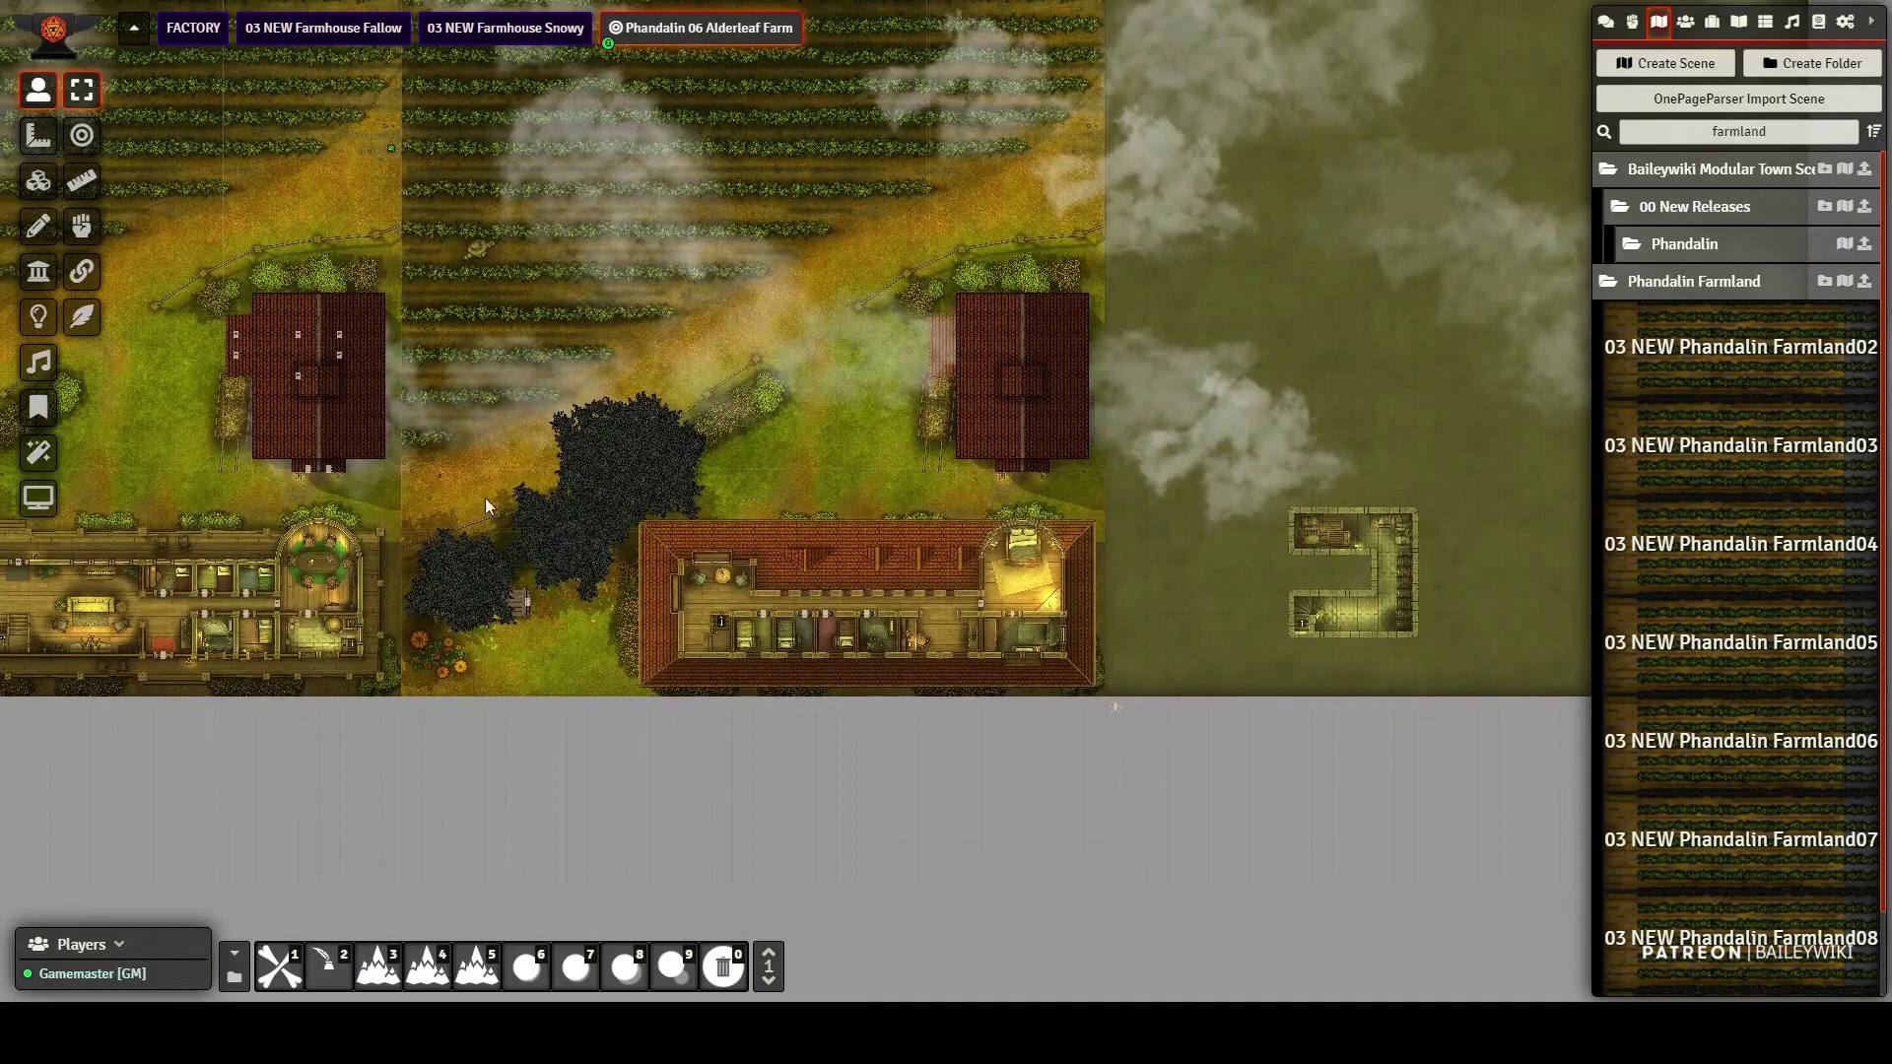
pyautogui.moveTo(794, 666); pyautogui.dragTo(415, 734)
pyautogui.moveTo(276, 550); pyautogui.dragTo(496, 530)
pyautogui.scroll(4, 1360, 727)
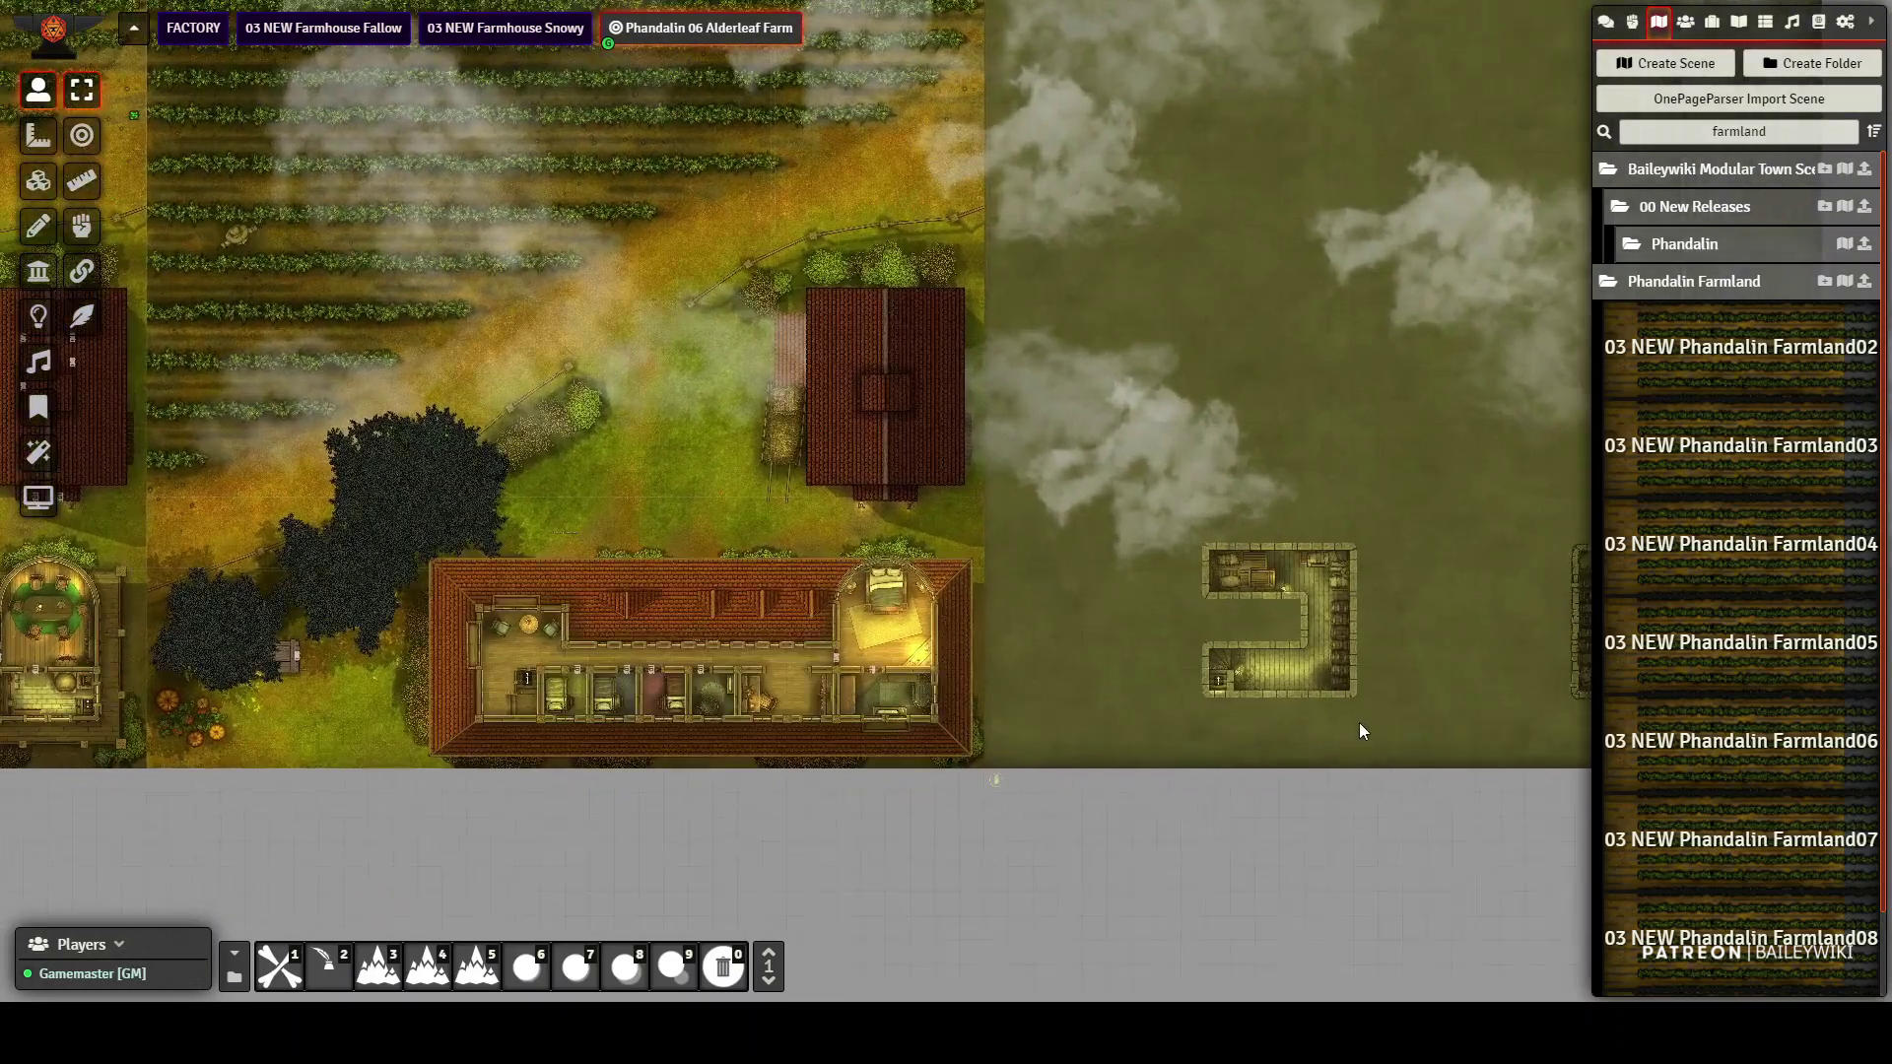
pyautogui.moveTo(1019, 793); pyautogui.dragTo(580, 711)
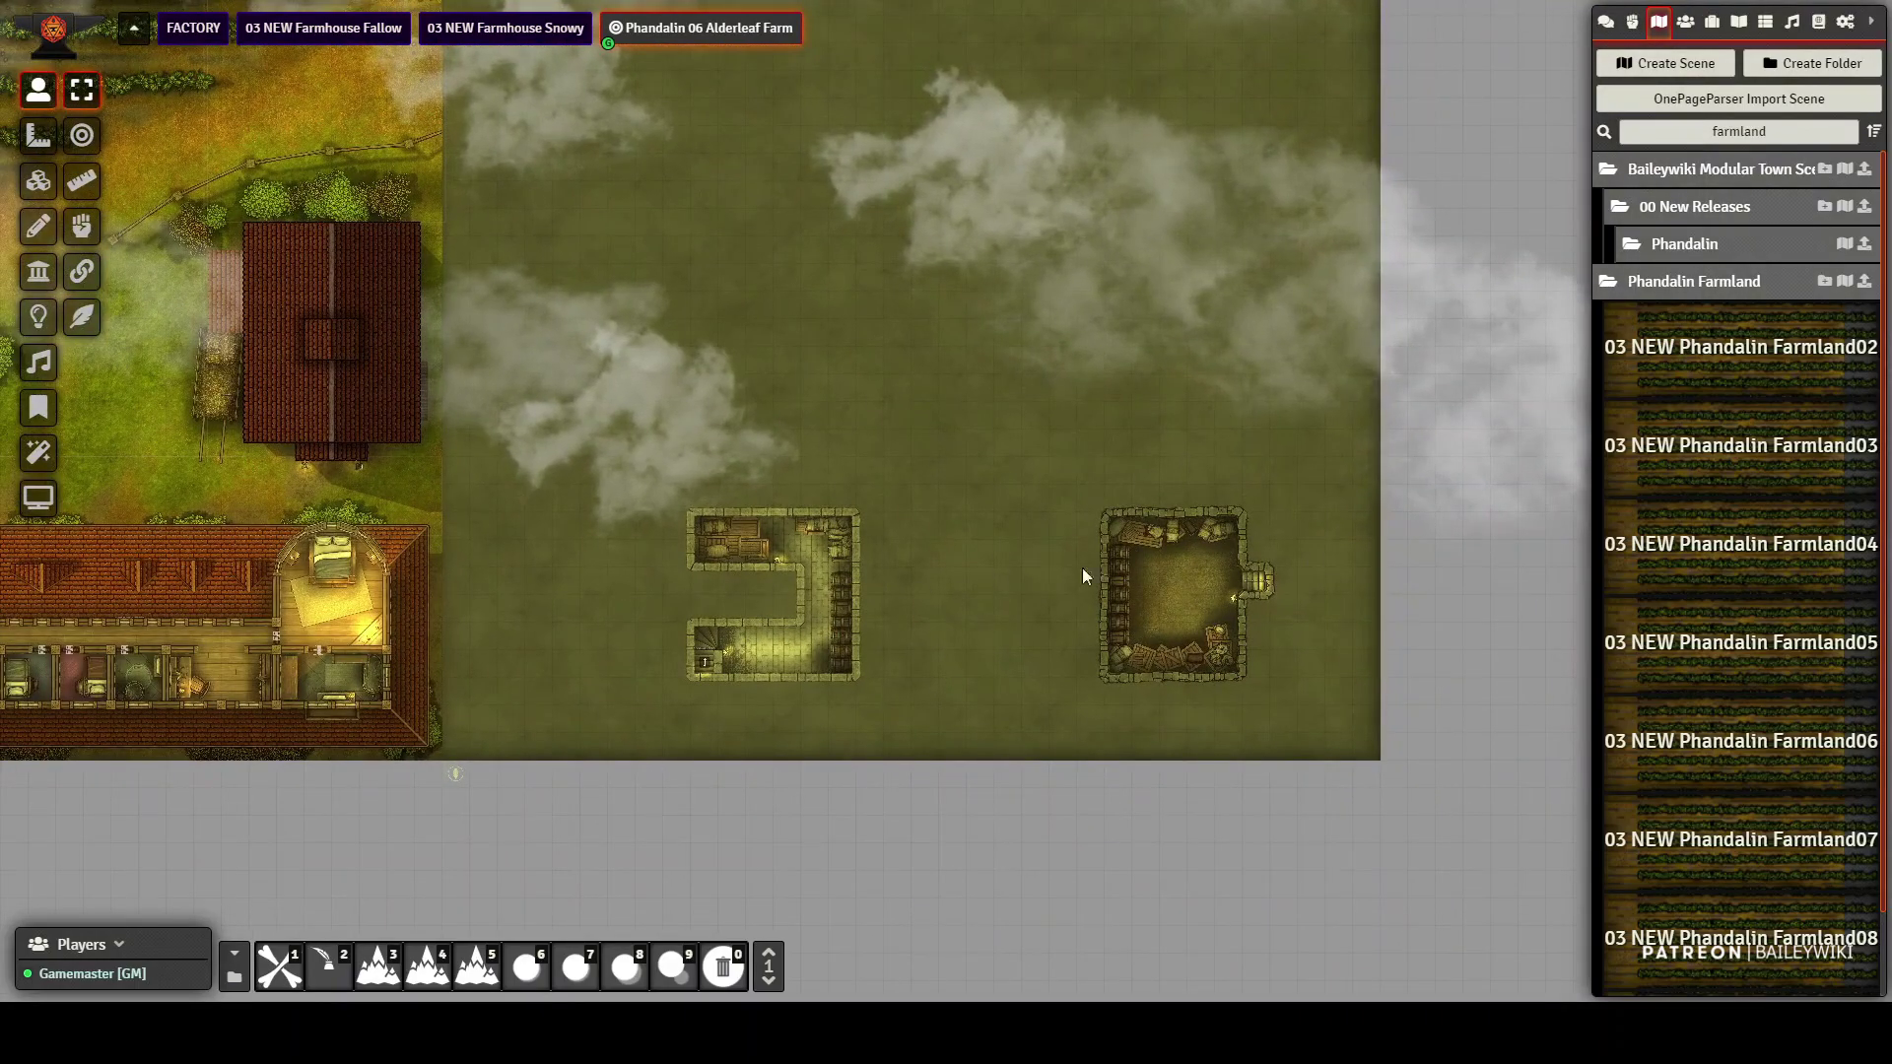
pyautogui.moveTo(394, 654); pyautogui.dragTo(684, 643)
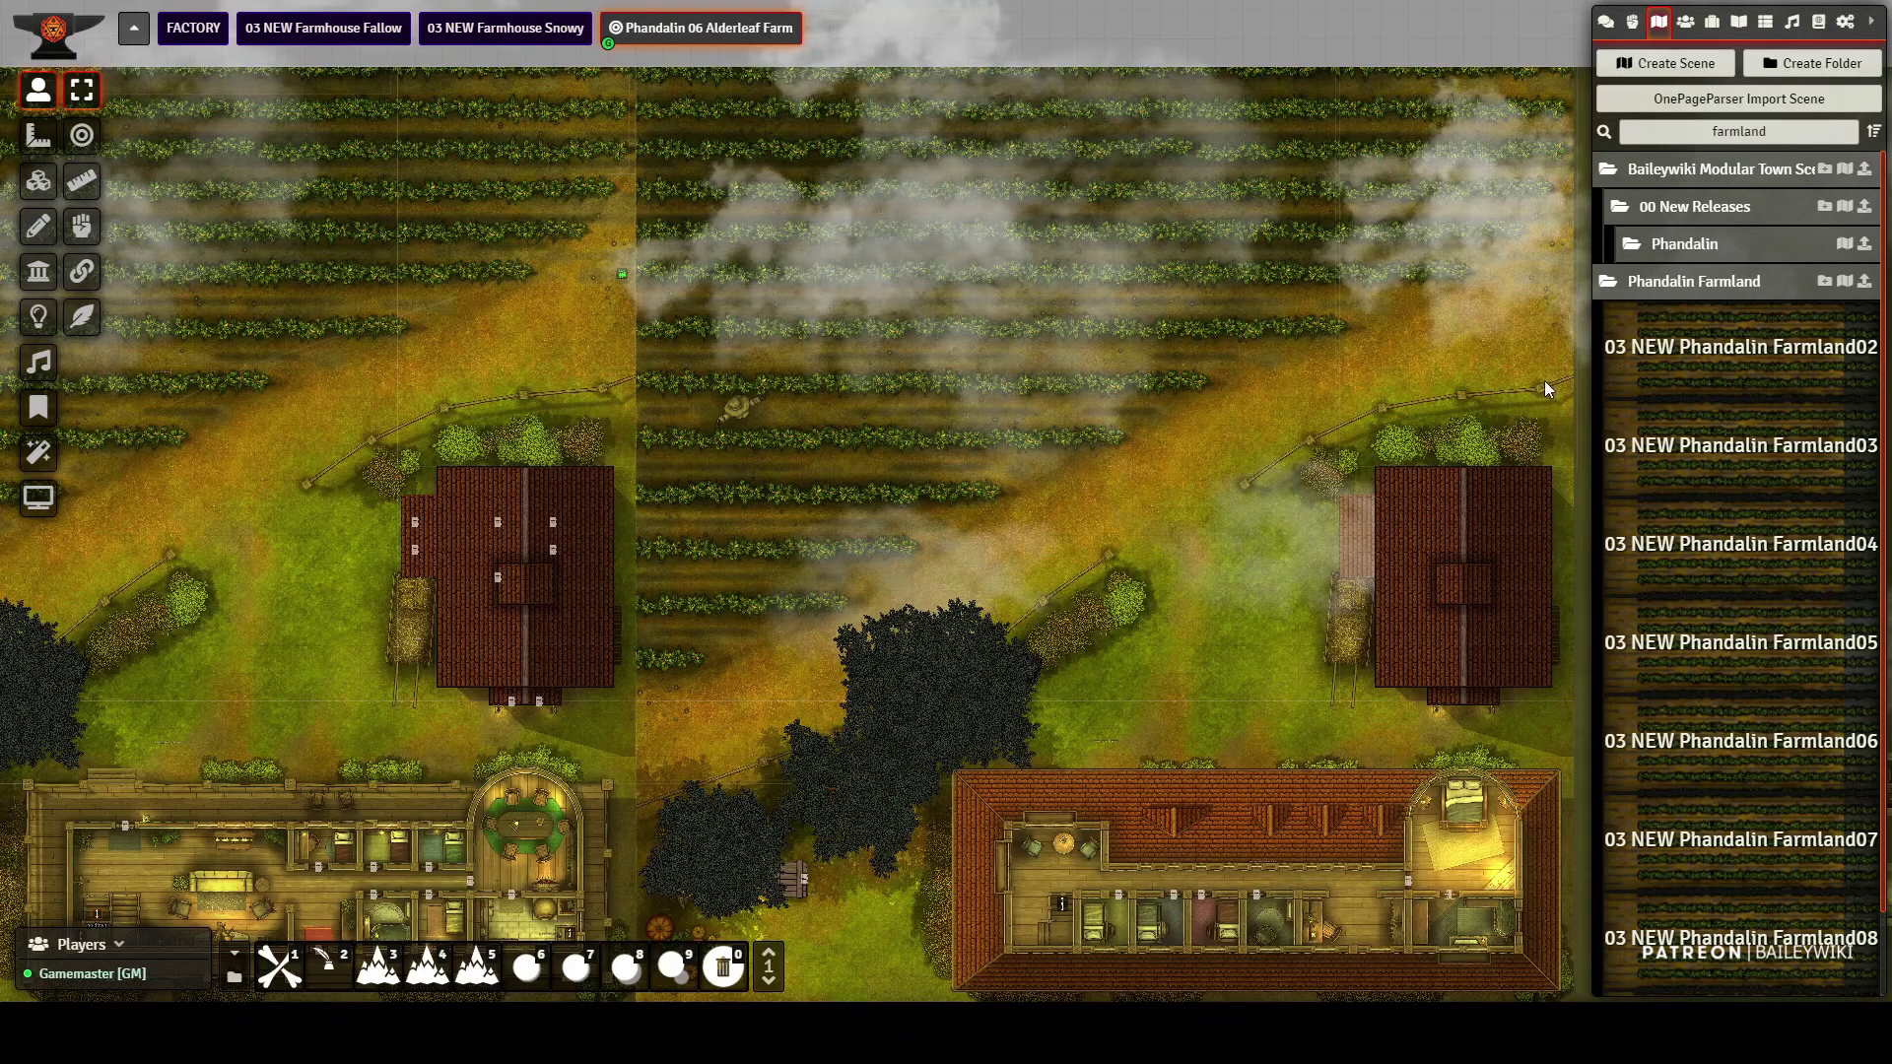
# - Inspect the ambient sounds placed across the farm scene and return to the token controls
pyautogui.click(39, 361)
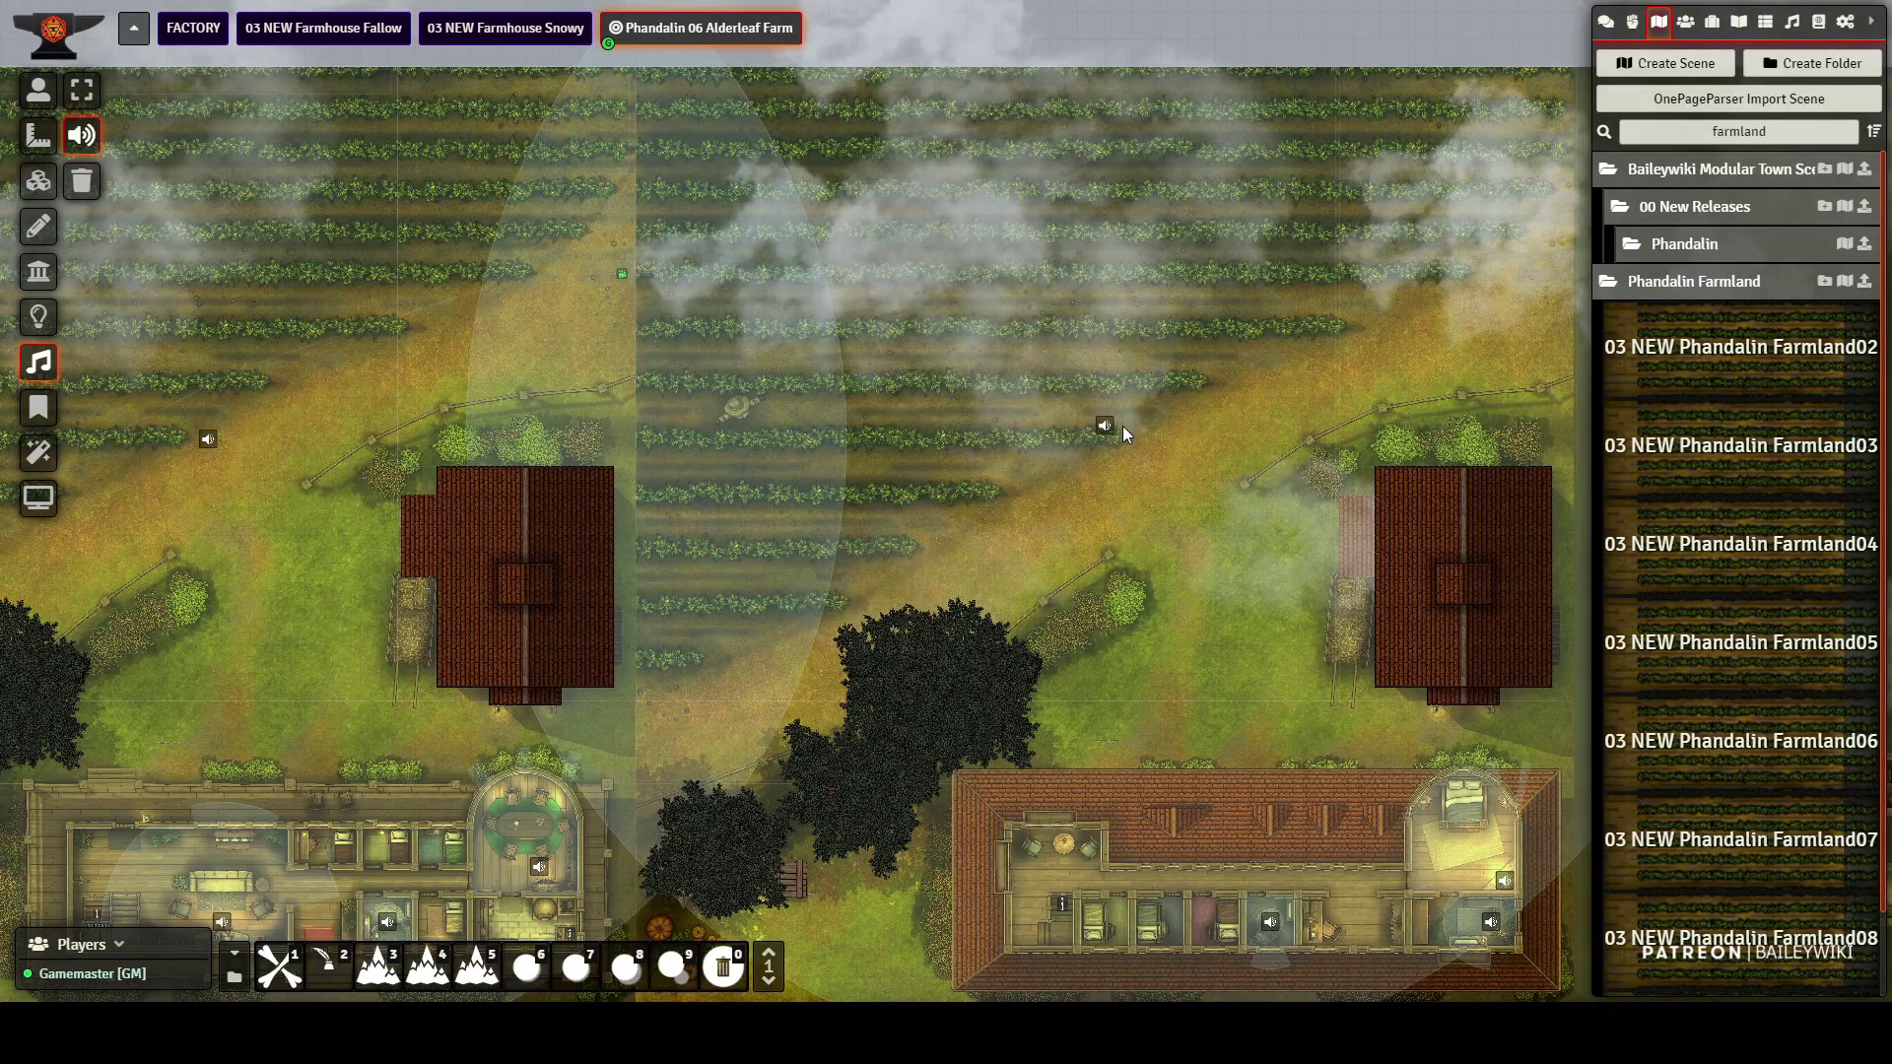
pyautogui.moveTo(1247, 537); pyautogui.dragTo(1182, 522)
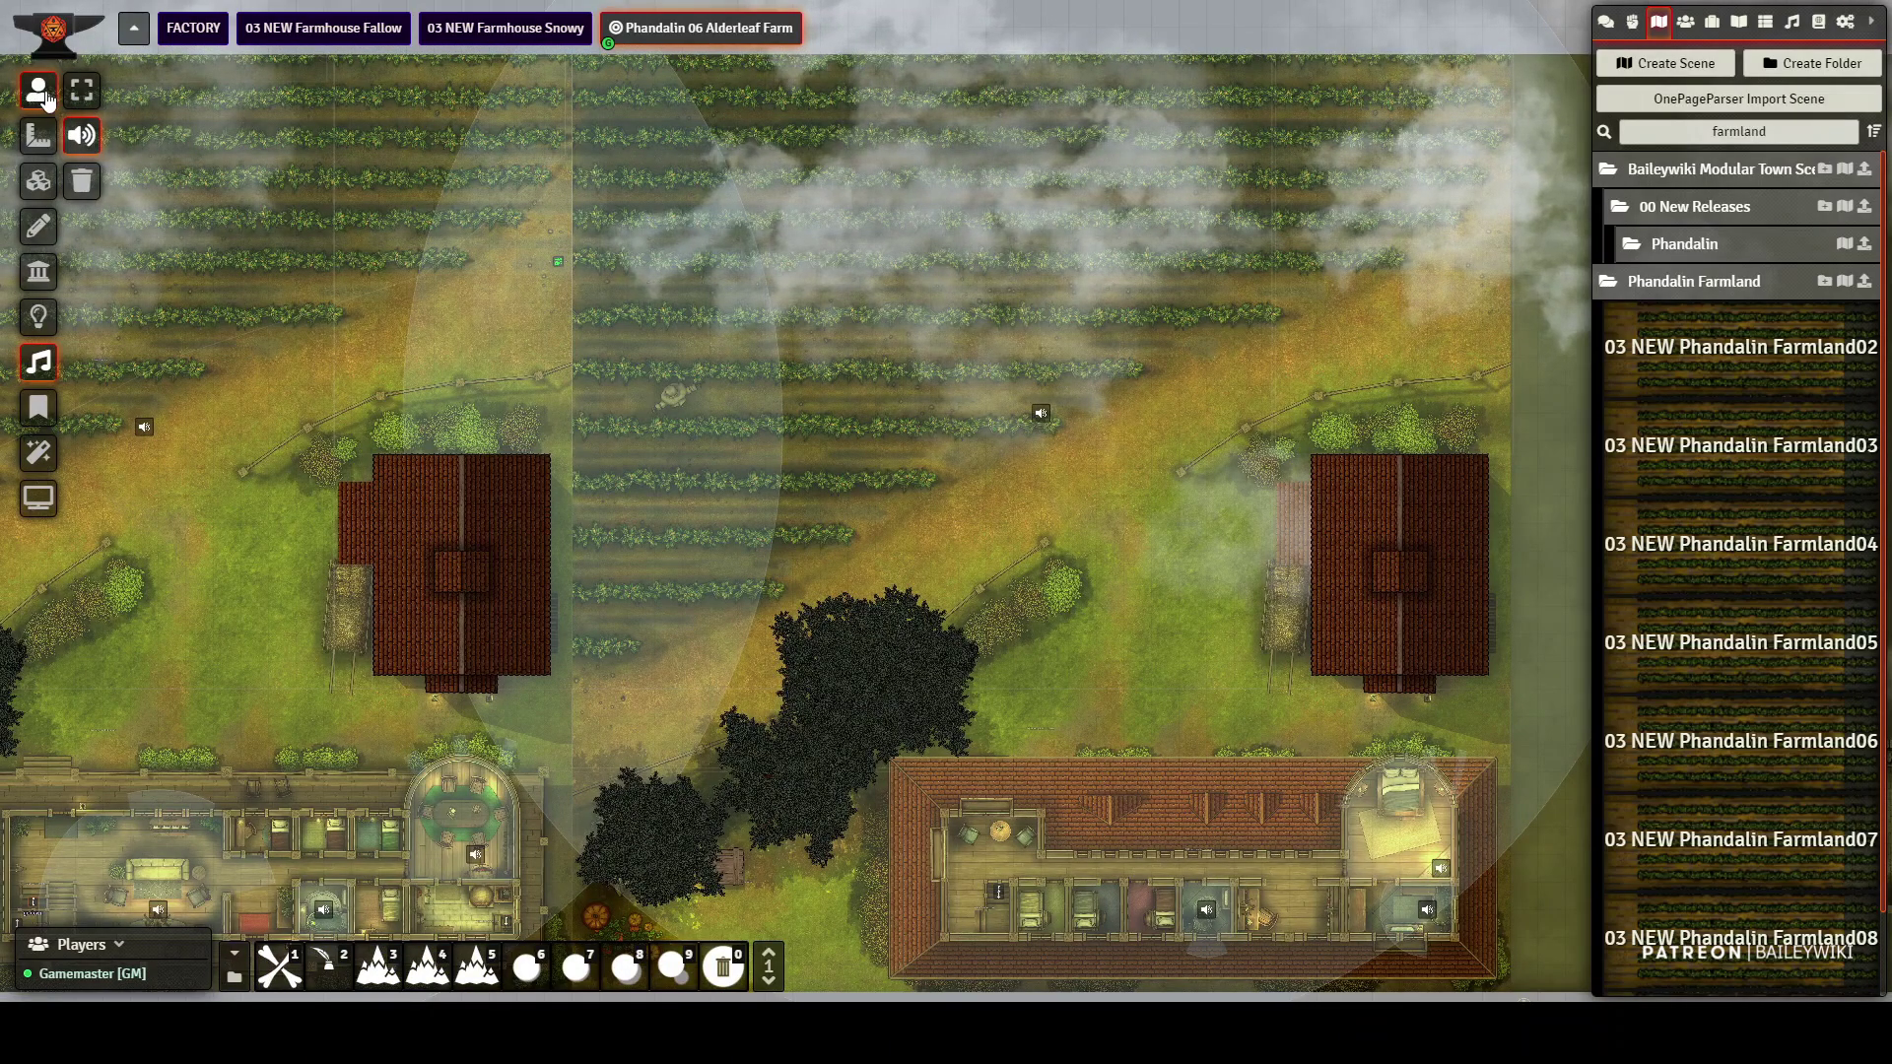
pyautogui.click(39, 92)
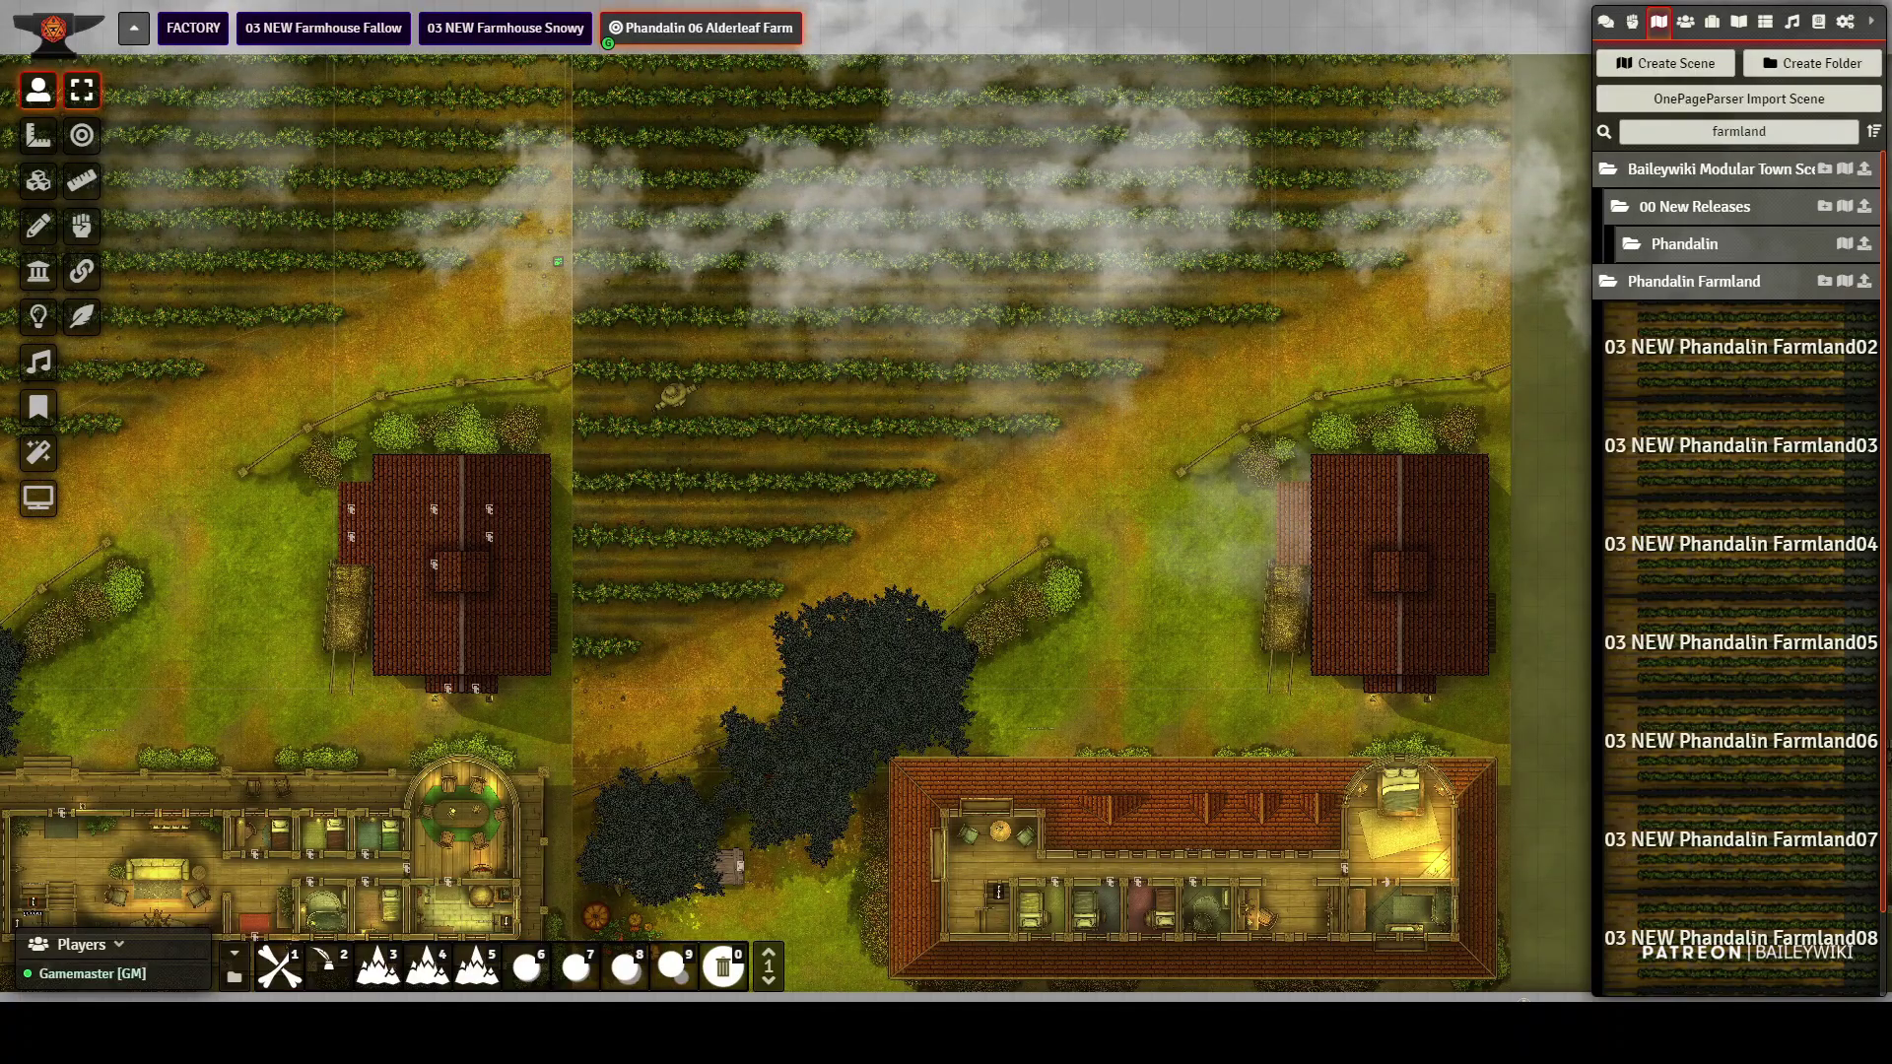
# - Search the actors for "play" and place a Player token on the dirt path beside the fence, northwest of the red-roofed barn
pyautogui.moveTo(364, 642); pyautogui.dragTo(827, 589)
pyautogui.scroll(5, 725, 635)
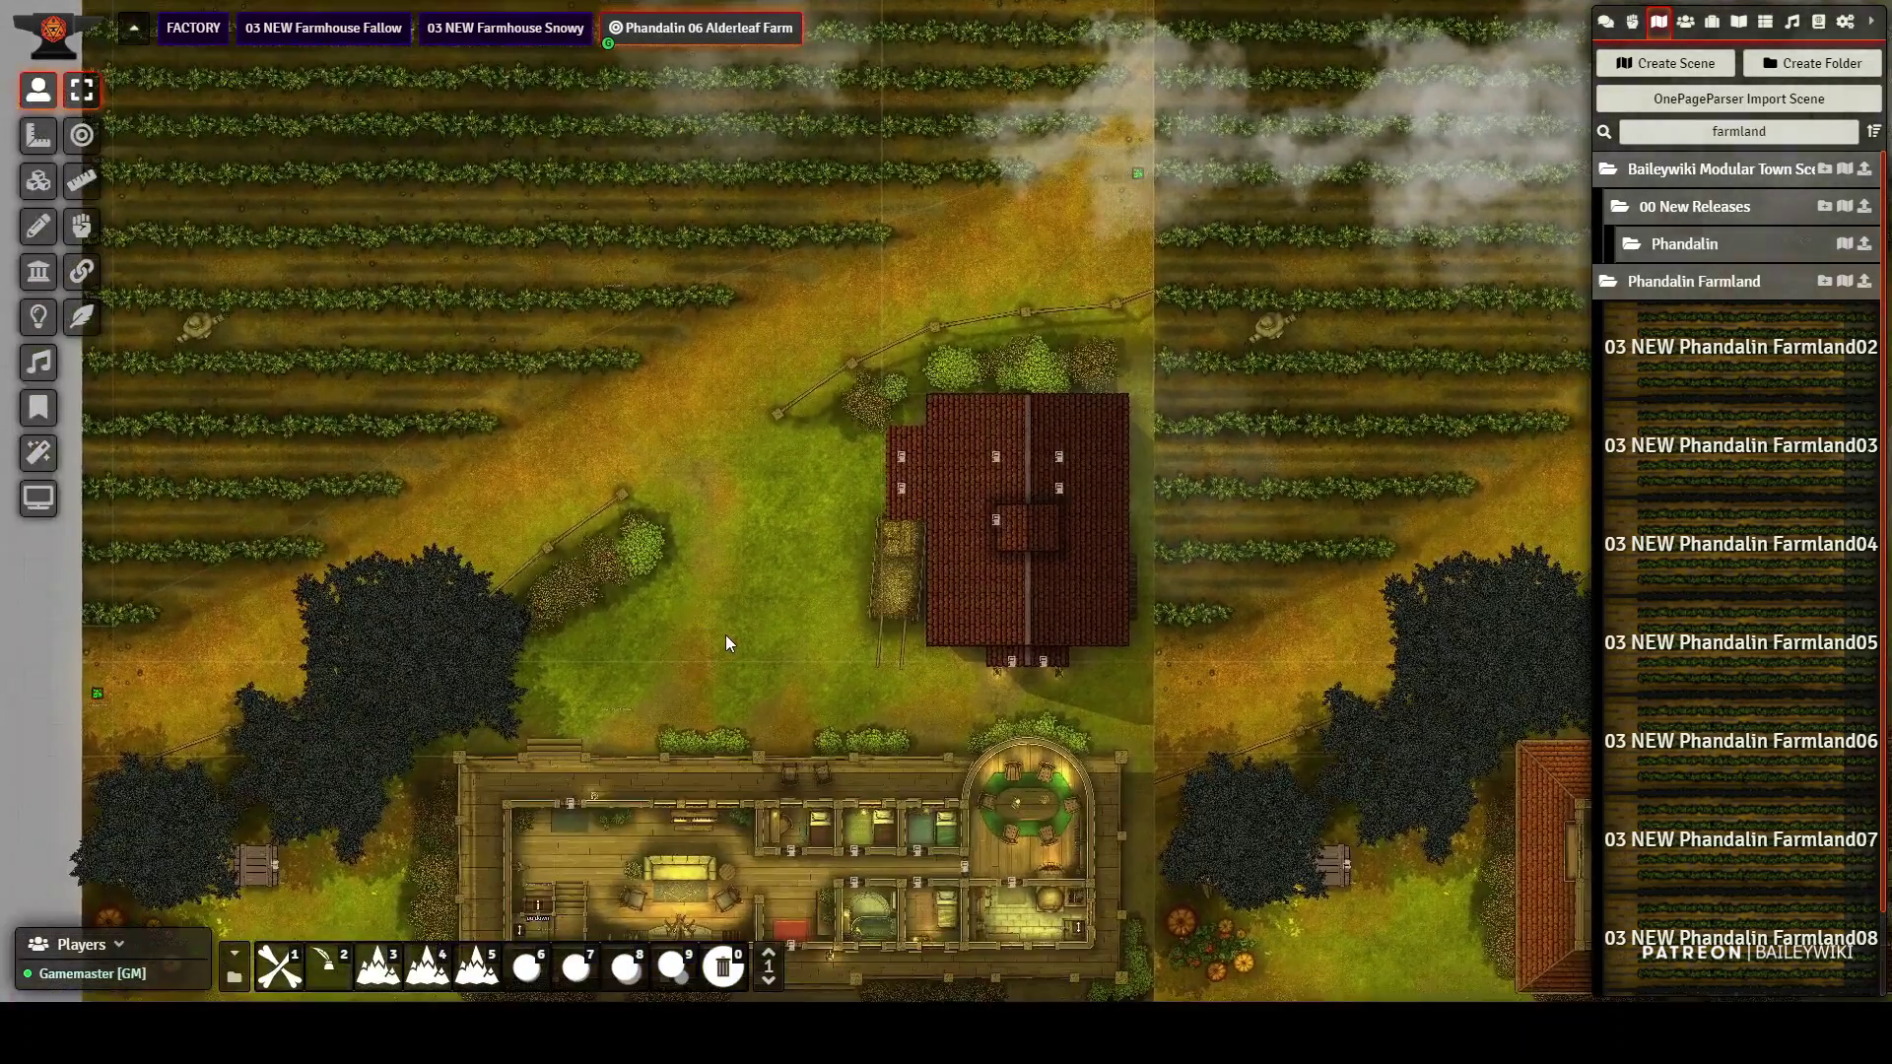
pyautogui.scroll(-3, 680, 550)
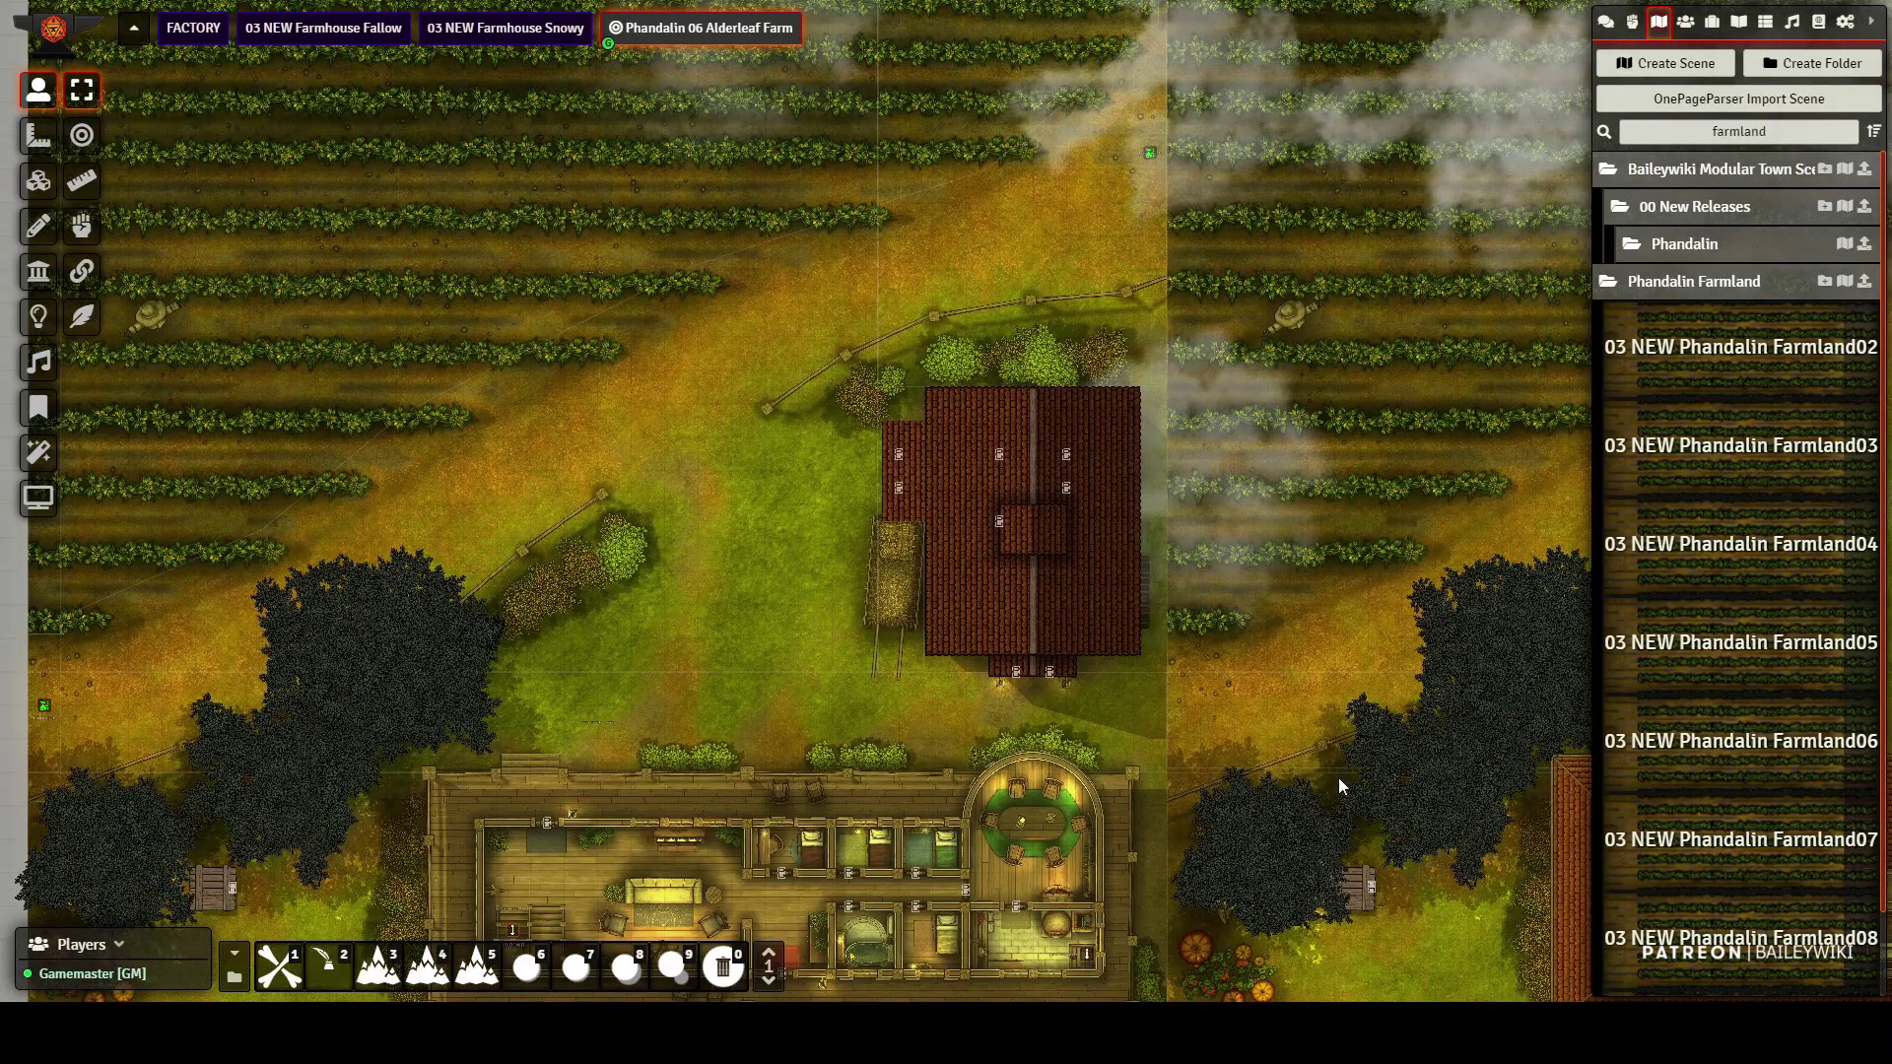
pyautogui.moveTo(1279, 725); pyautogui.dragTo(1207, 721)
pyautogui.click(1685, 24)
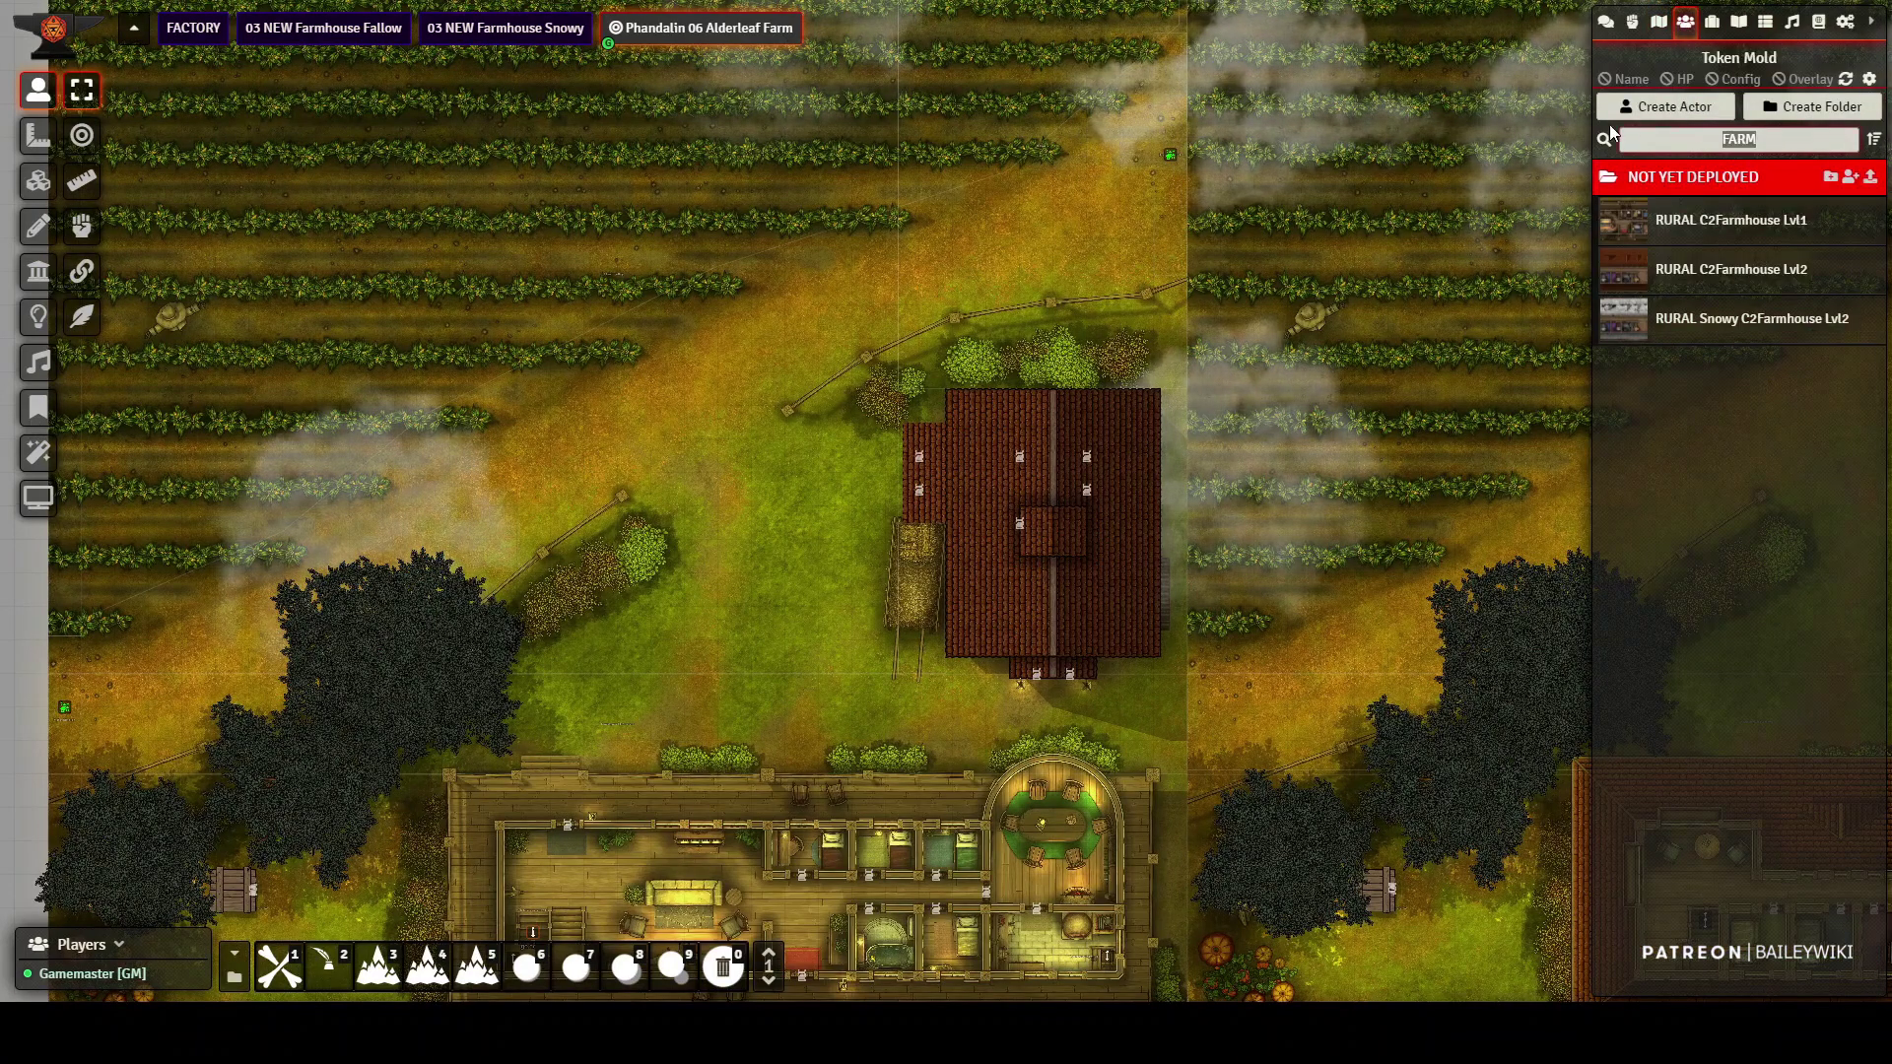
pyautogui.write('play')
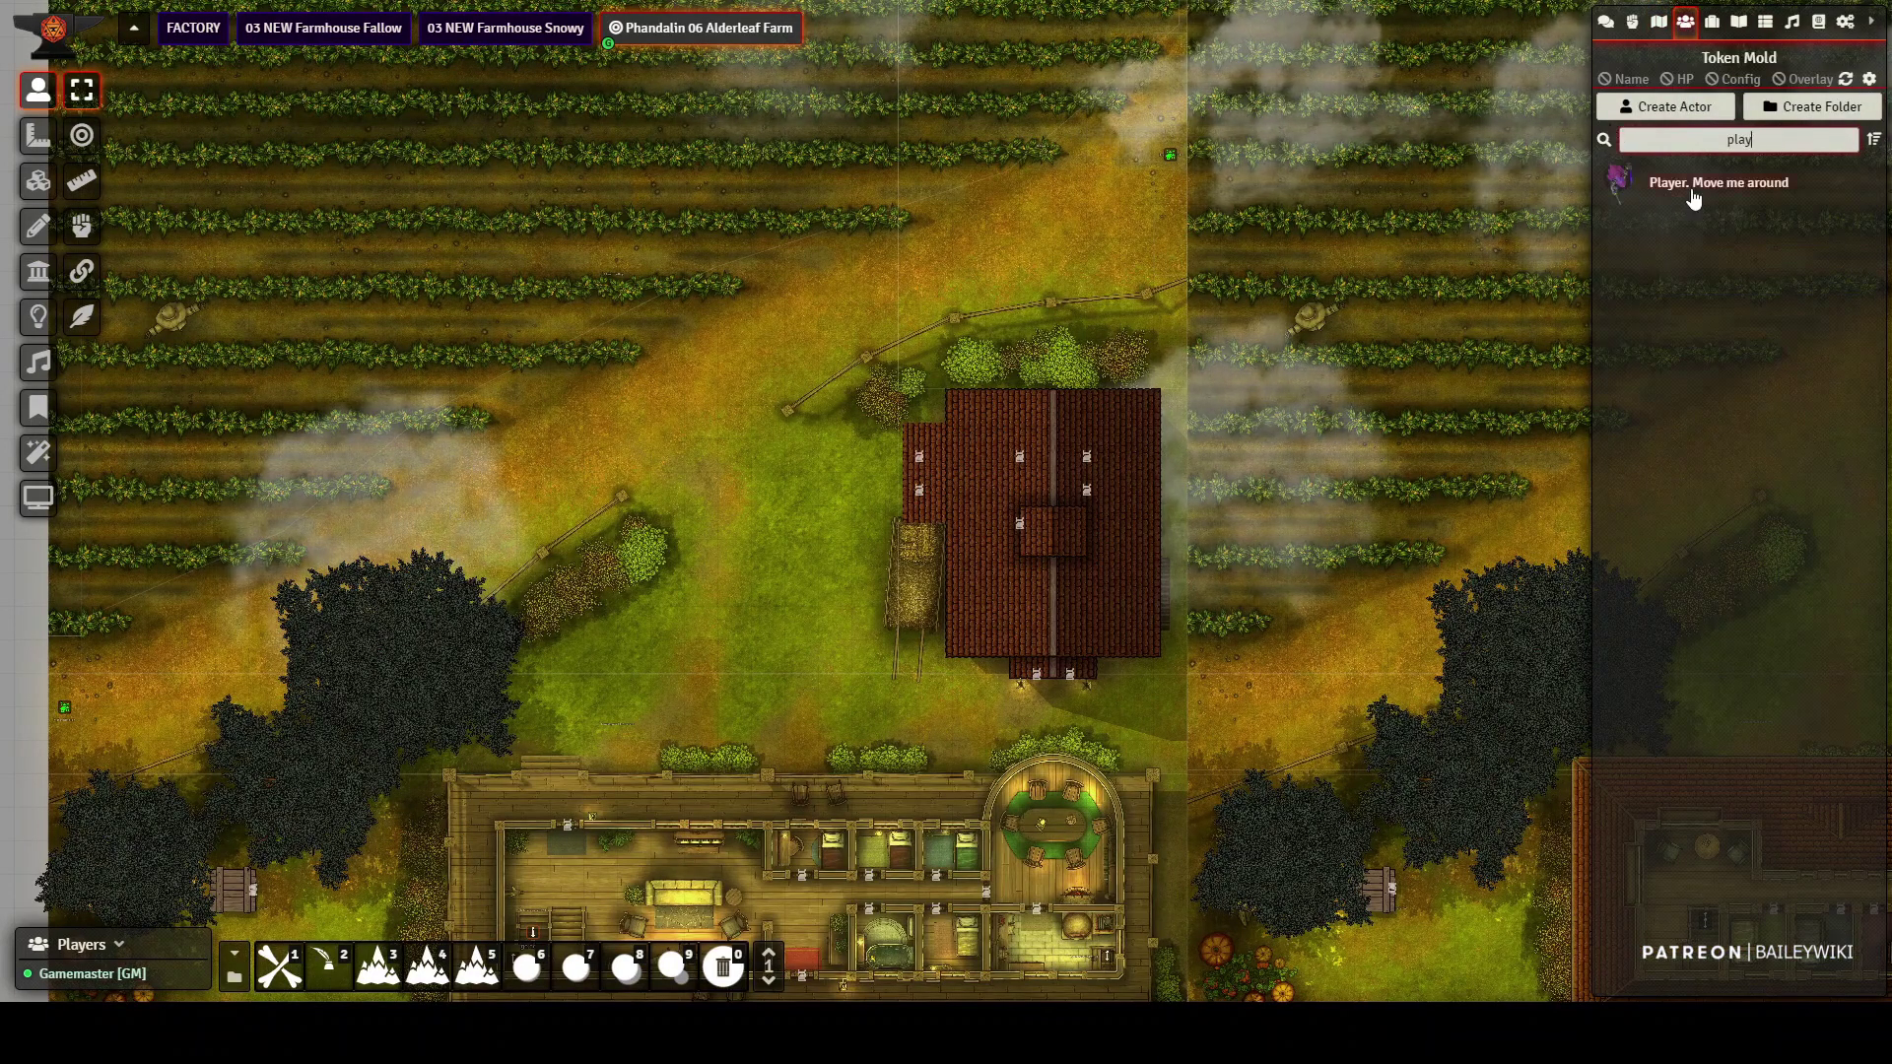
pyautogui.moveTo(1684, 190); pyautogui.dragTo(733, 430)
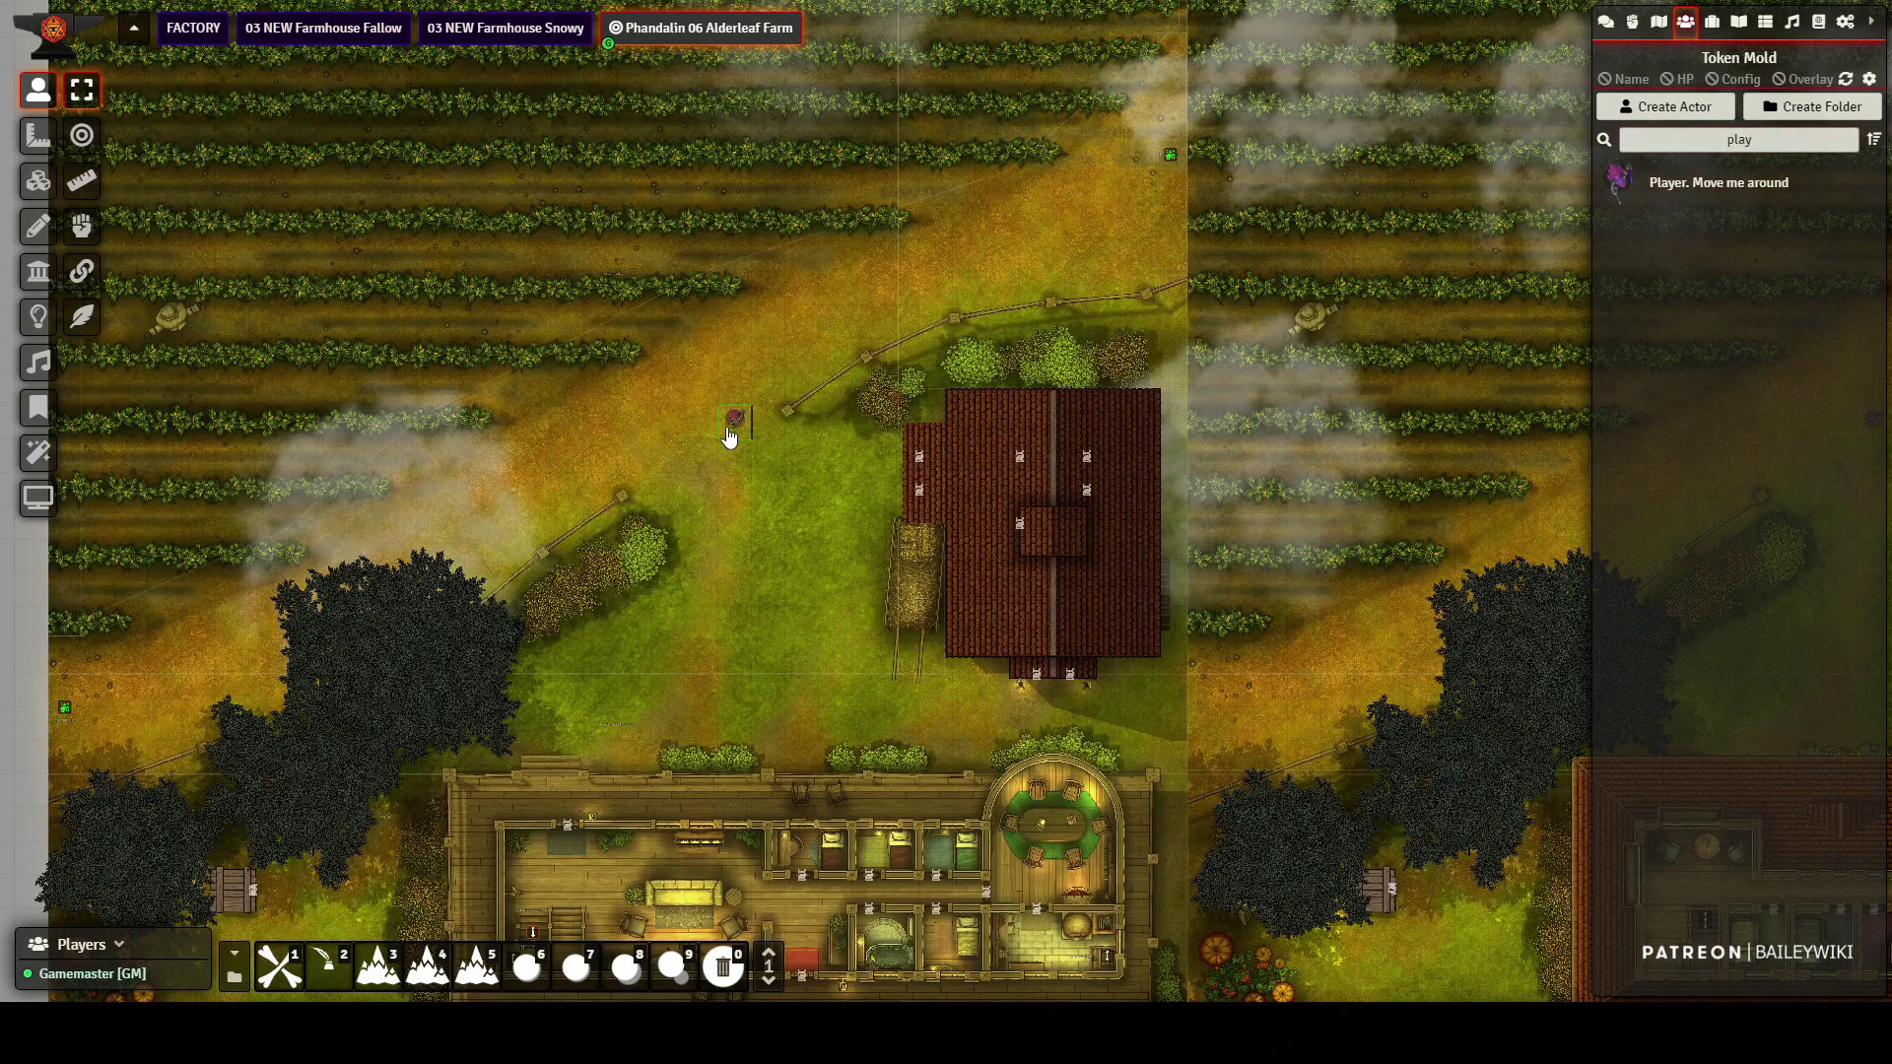
# - Place another Player token at the round table in the farmhouse's upper-floor nook and examine its view outside
pyautogui.scroll(-5, 588, 595)
pyautogui.moveTo(1198, 529); pyautogui.dragTo(867, 465)
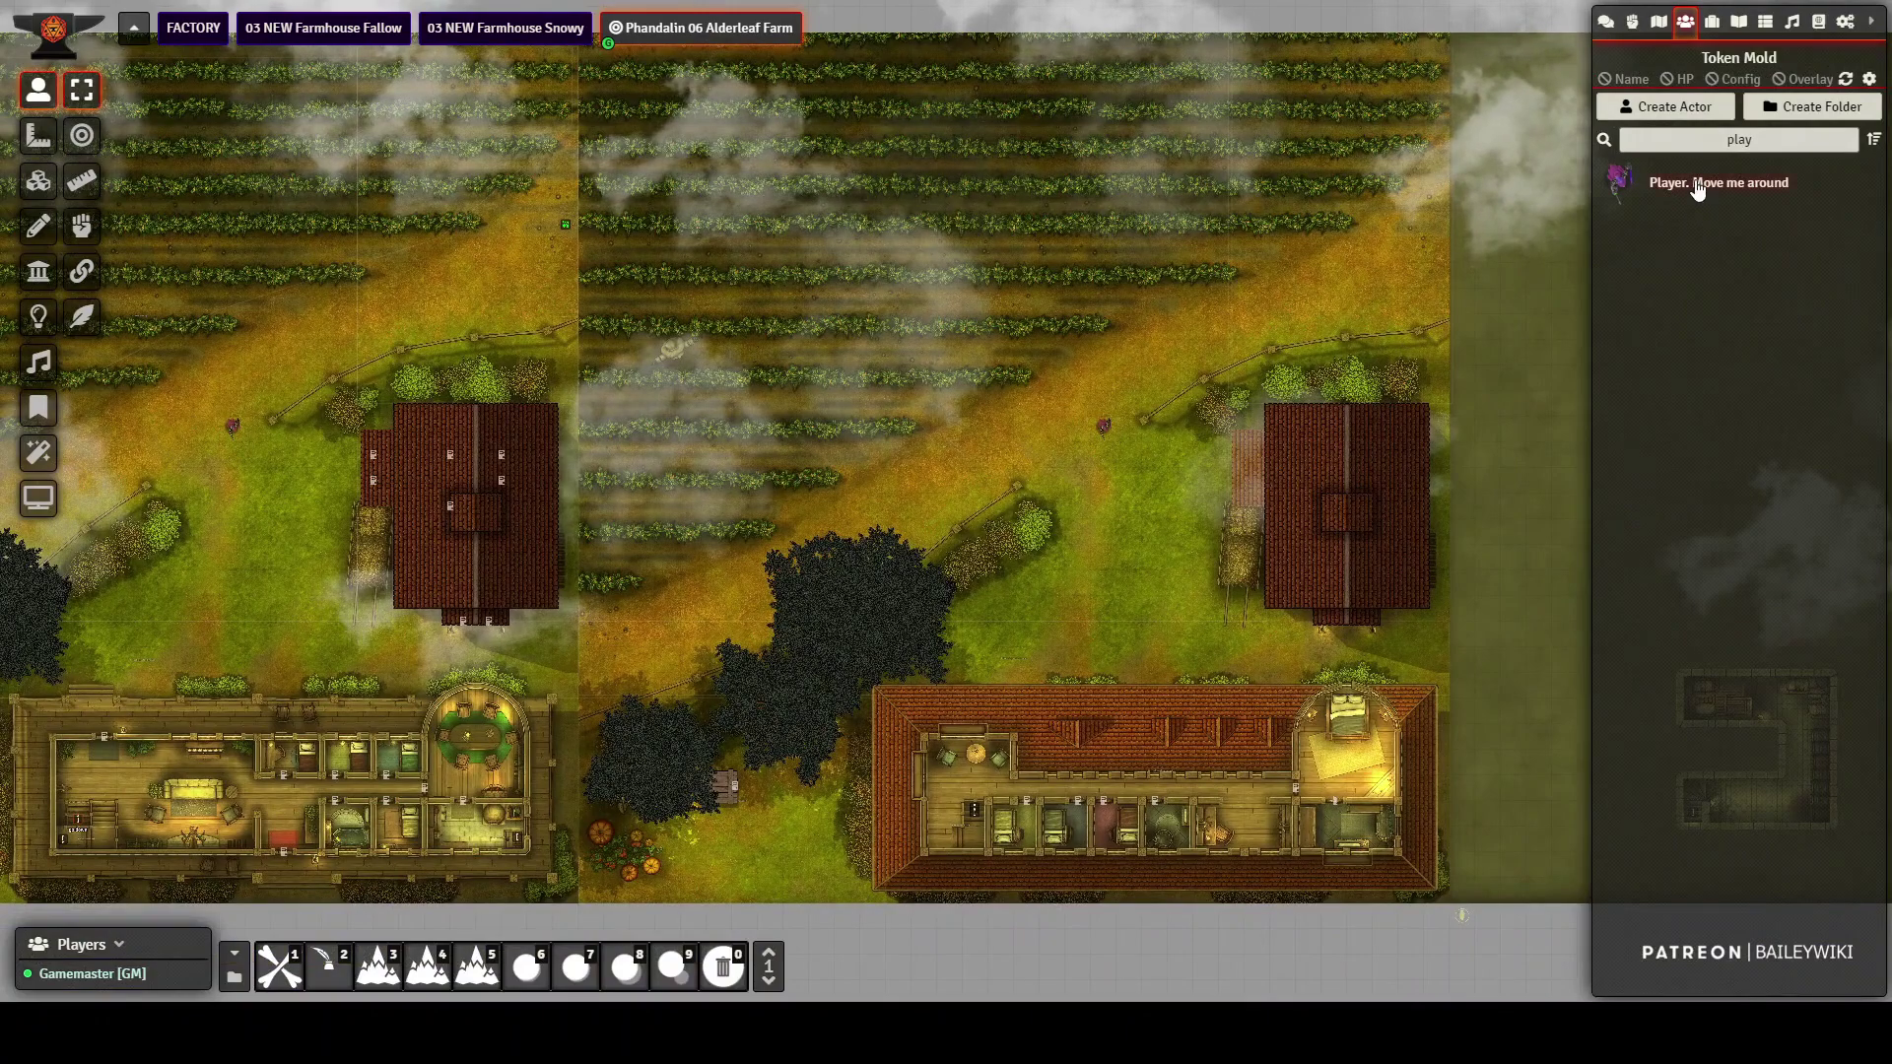
pyautogui.click(970, 784)
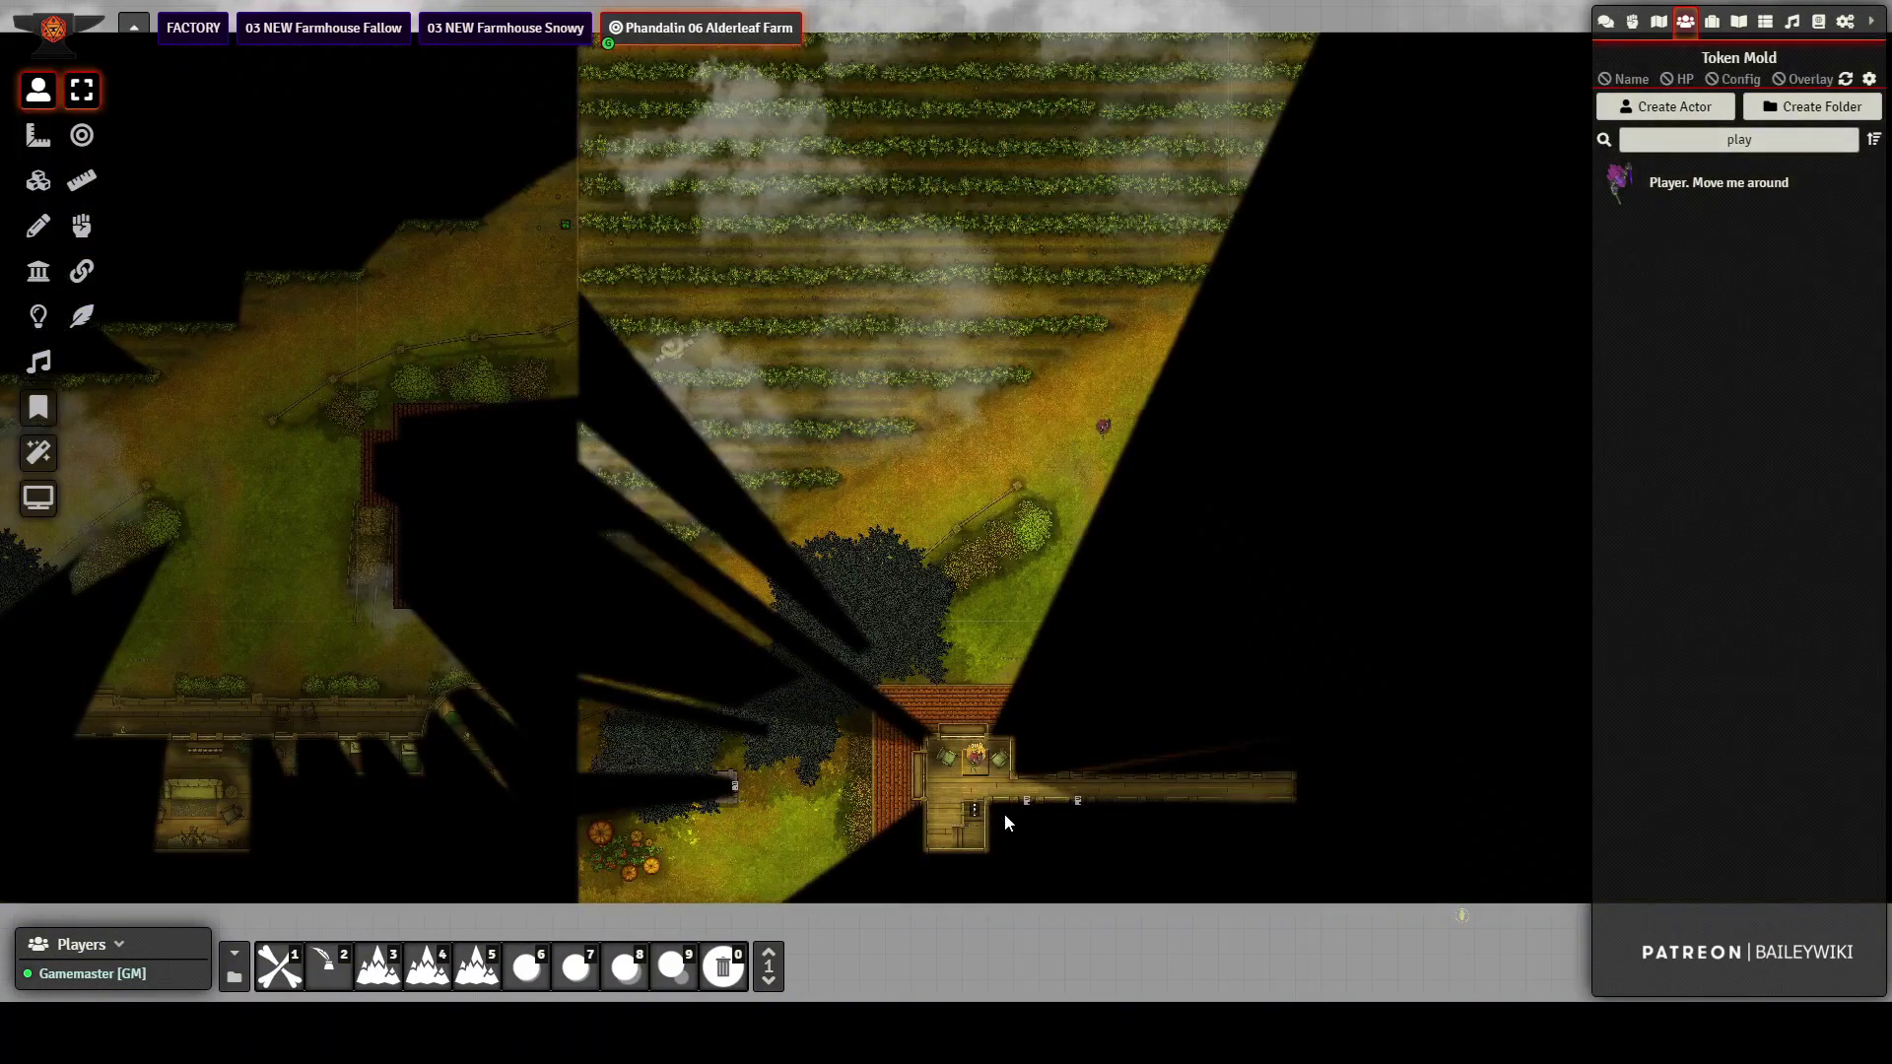
pyautogui.scroll(2, 1198, 680)
pyautogui.scroll(4, 1124, 682)
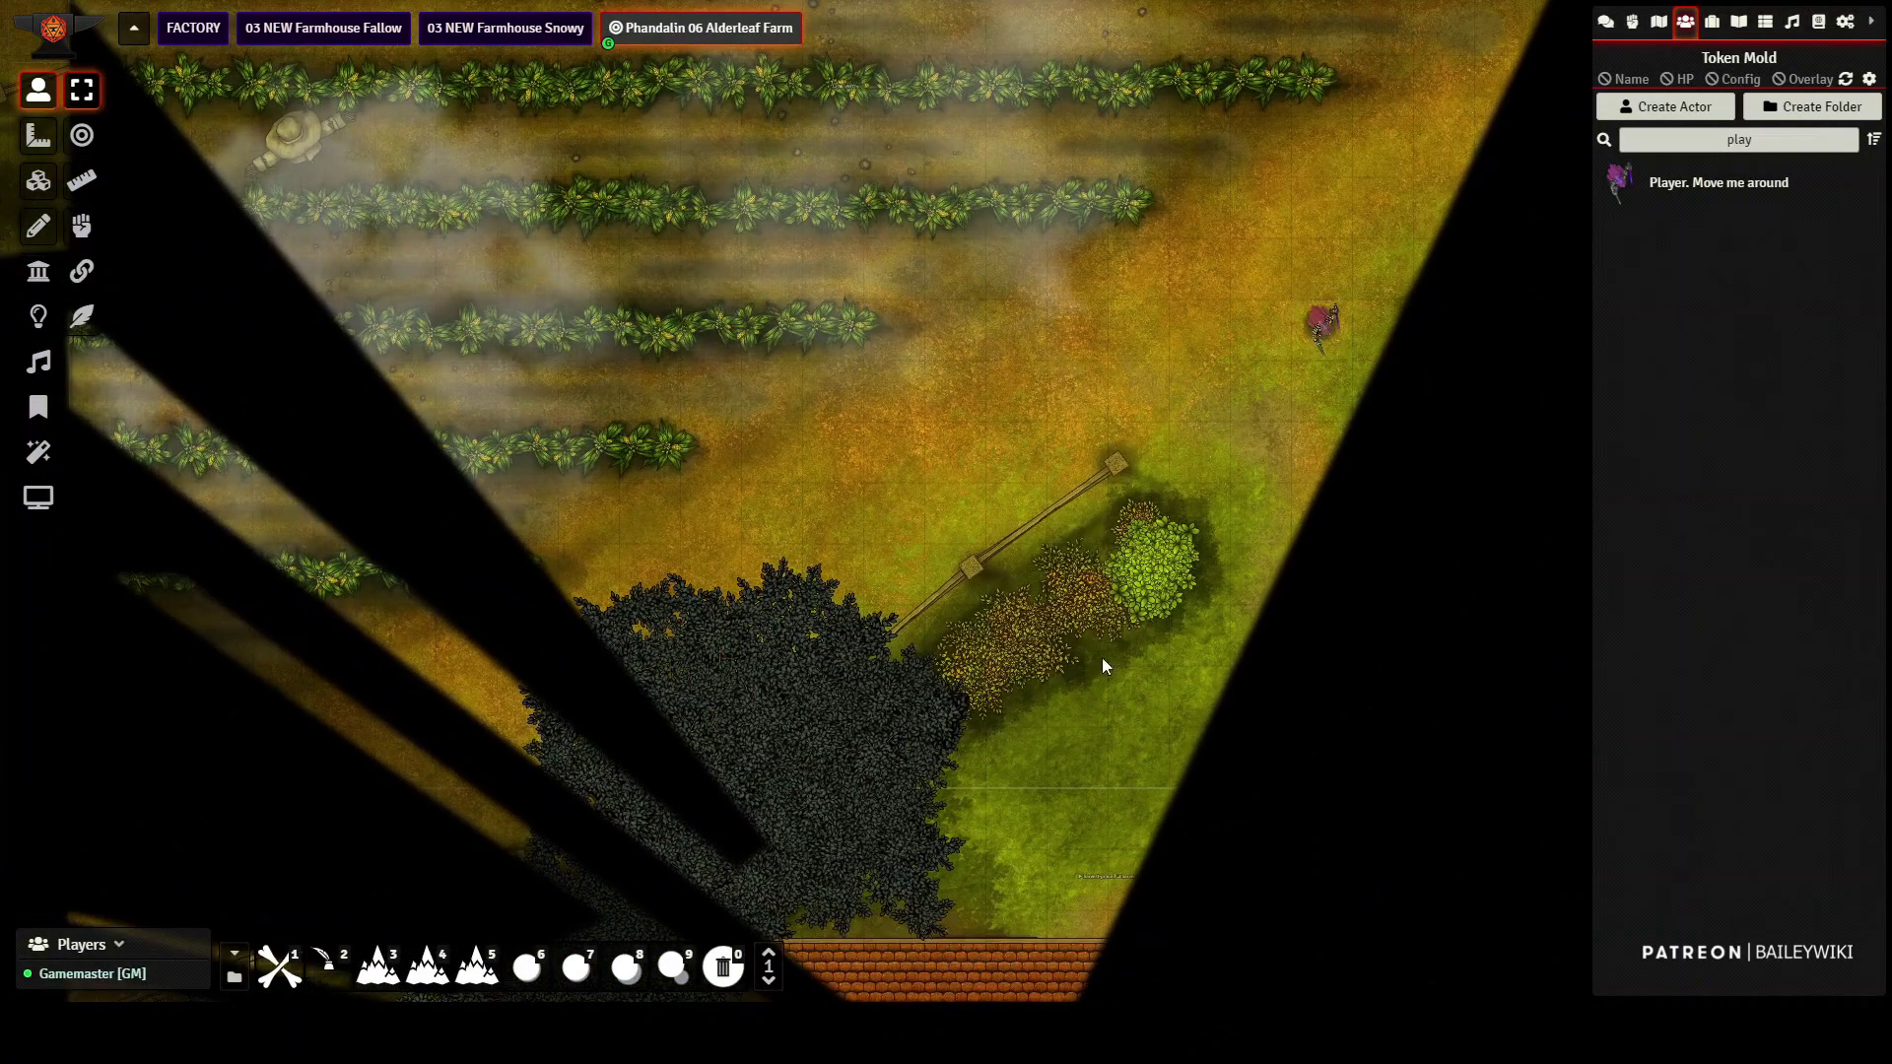
pyautogui.scroll(-5, 1025, 698)
pyautogui.moveTo(1024, 702); pyautogui.dragTo(919, 504)
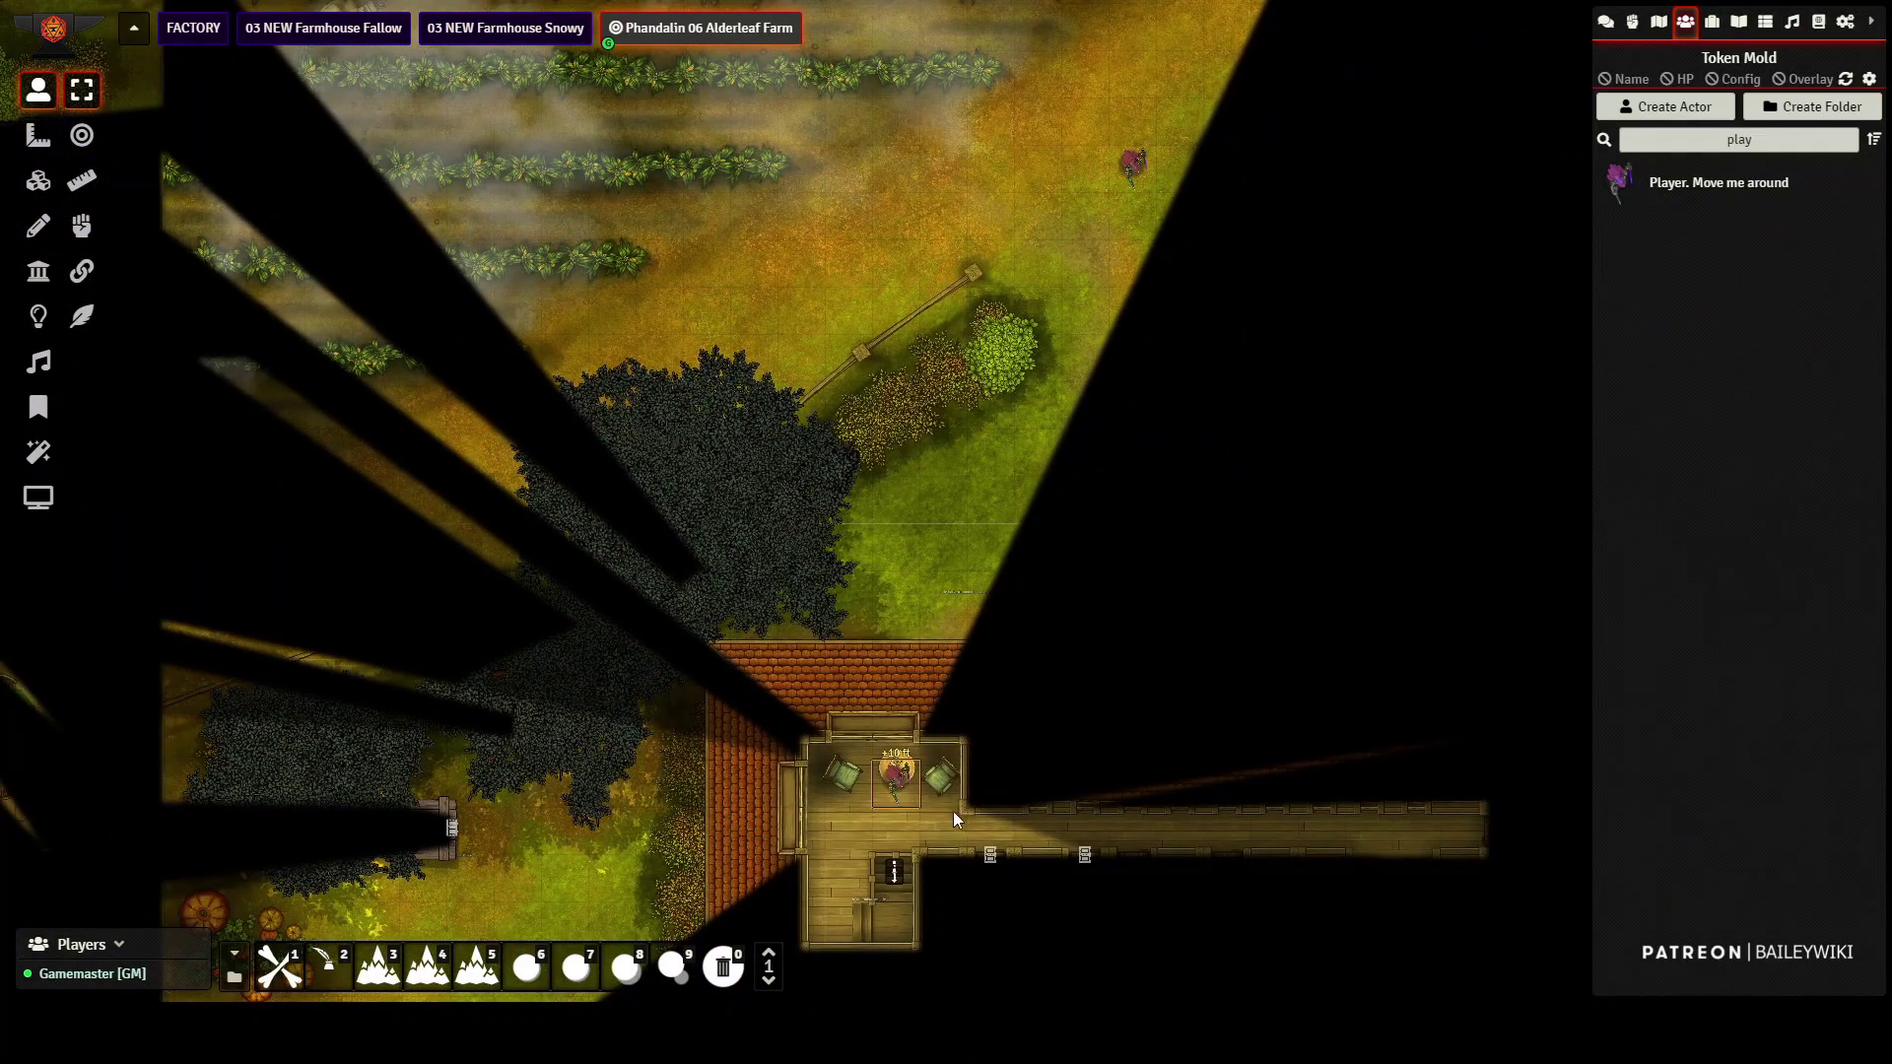
pyautogui.moveTo(954, 812); pyautogui.dragTo(941, 487)
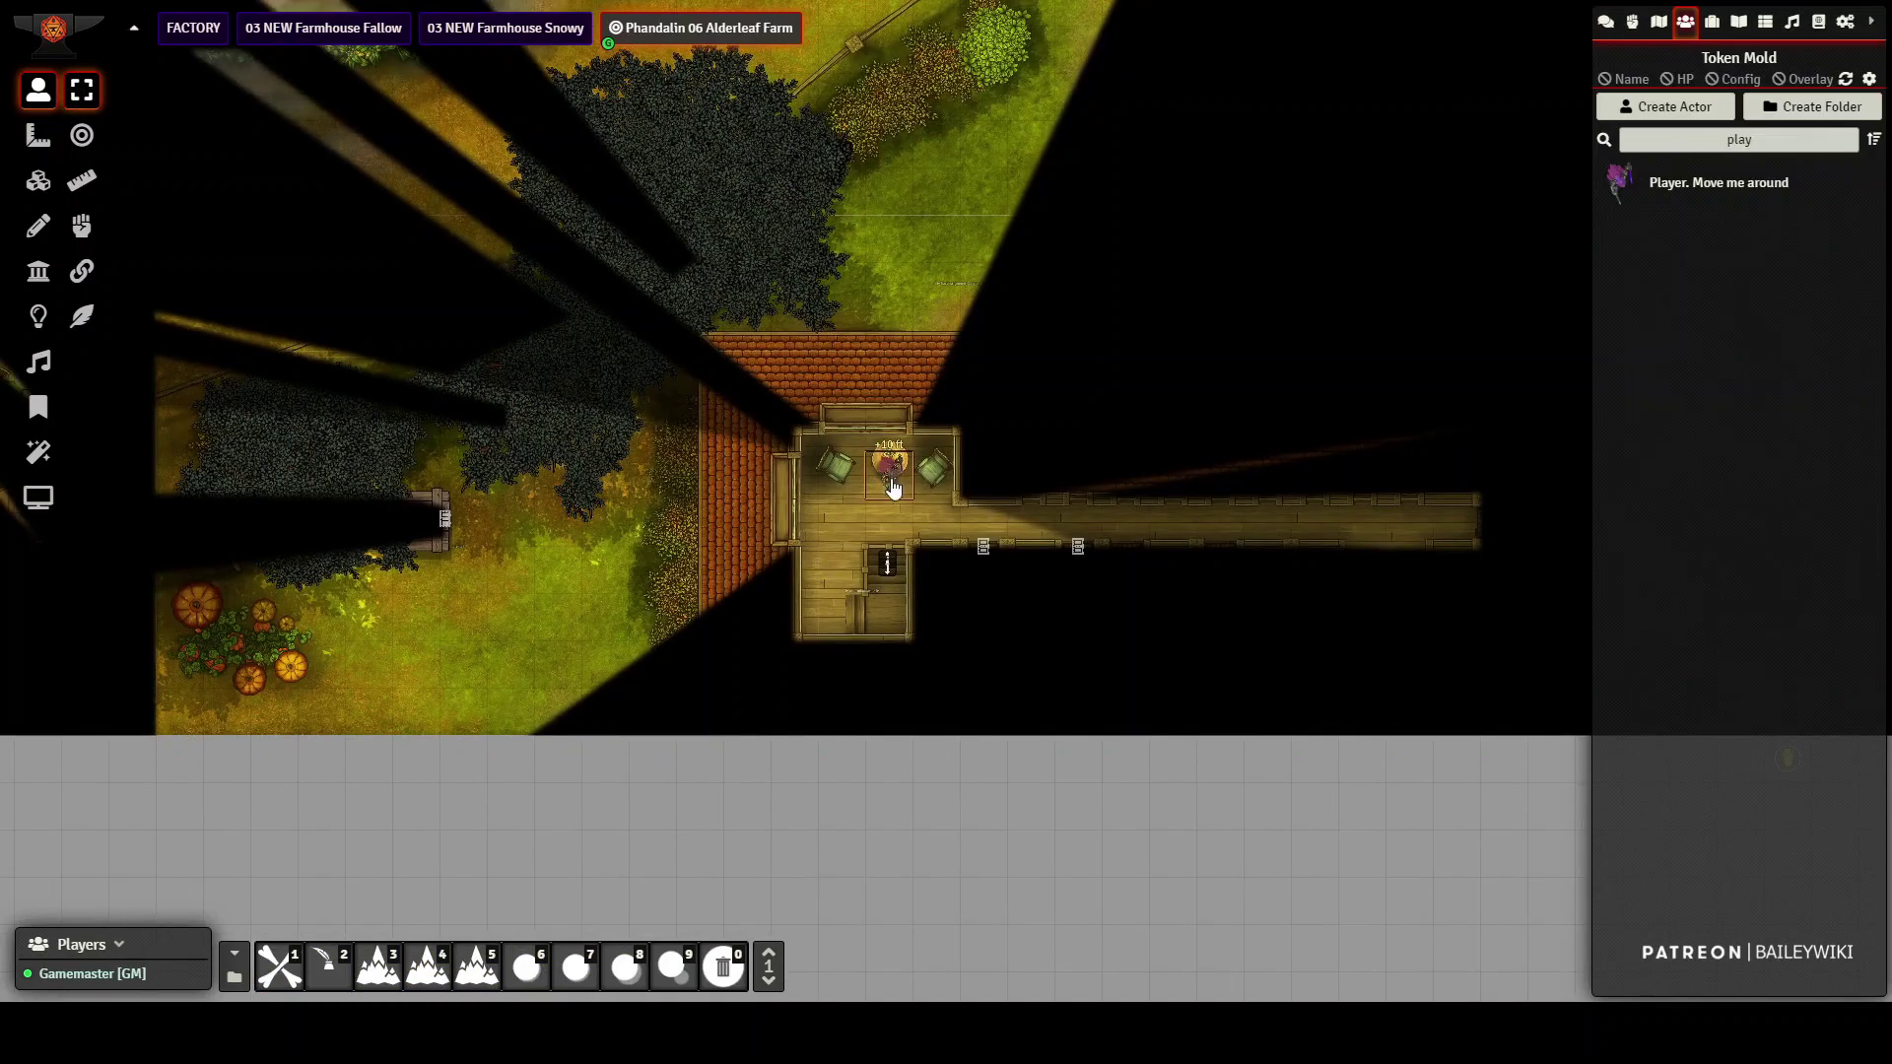
pyautogui.moveTo(615, 487); pyautogui.dragTo(654, 532)
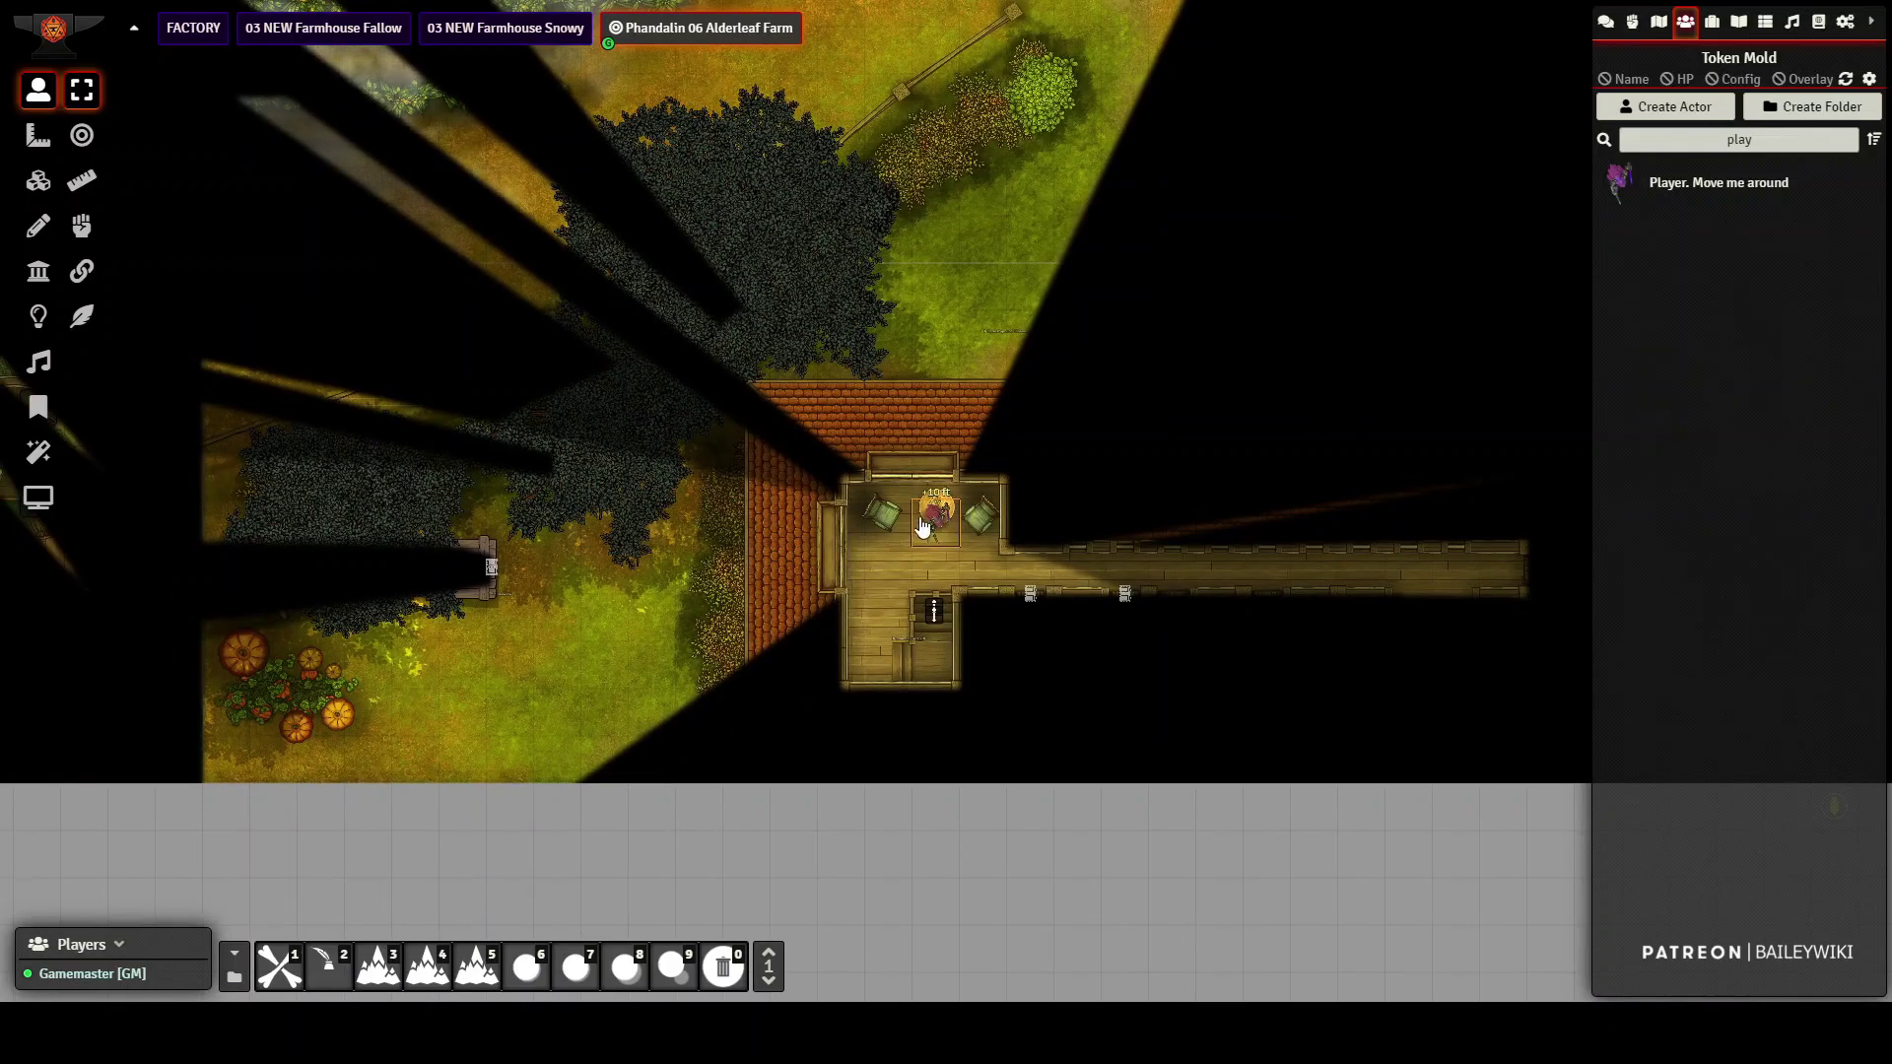
# - Move the upper-floor token south and east into the corridor and inspect what it sees of the yard through the windows
pyautogui.press('Down')
pyautogui.press('Right')
pyautogui.press('Right')
pyautogui.press('Right')
pyautogui.press('Right')
pyautogui.moveTo(1031, 364); pyautogui.dragTo(992, 834)
pyautogui.moveTo(919, 357); pyautogui.dragTo(962, 550)
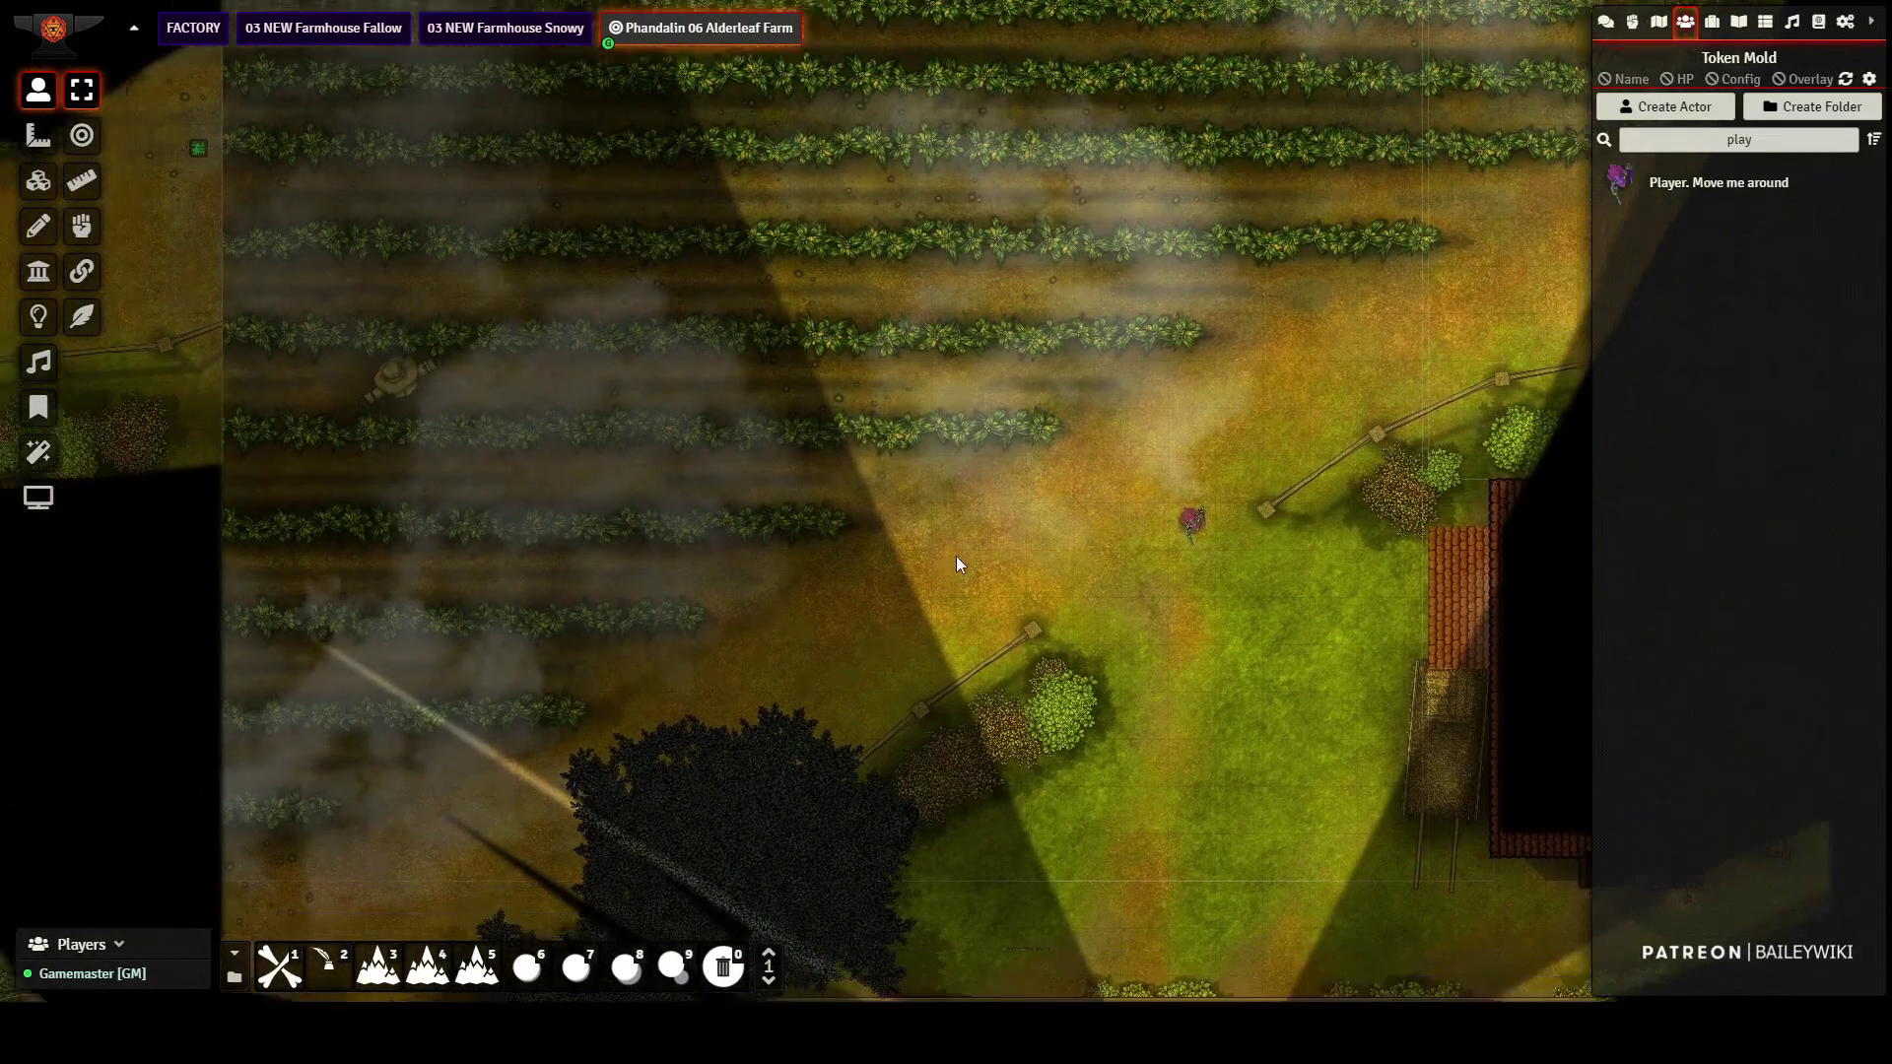
pyautogui.moveTo(956, 556); pyautogui.dragTo(1082, 423)
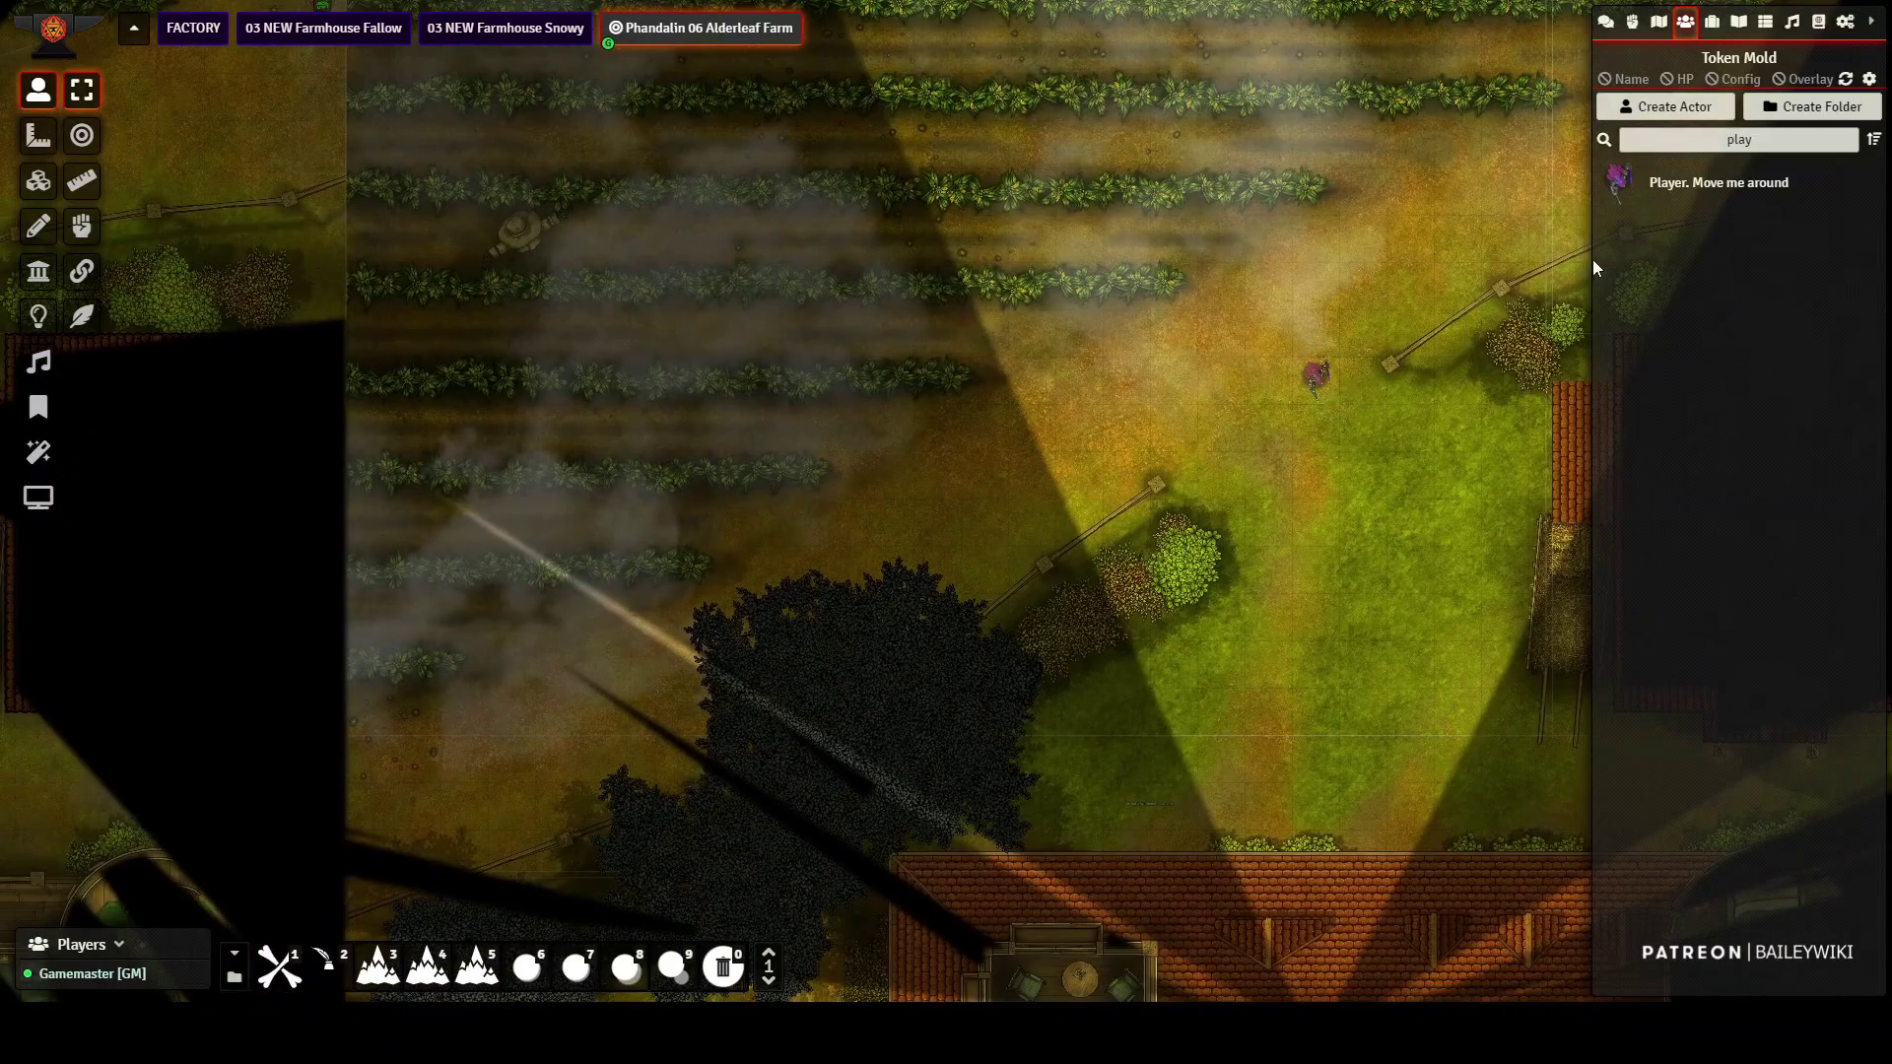
pyautogui.moveTo(515, 589); pyautogui.dragTo(1320, 151)
pyautogui.moveTo(597, 139); pyautogui.dragTo(875, 401)
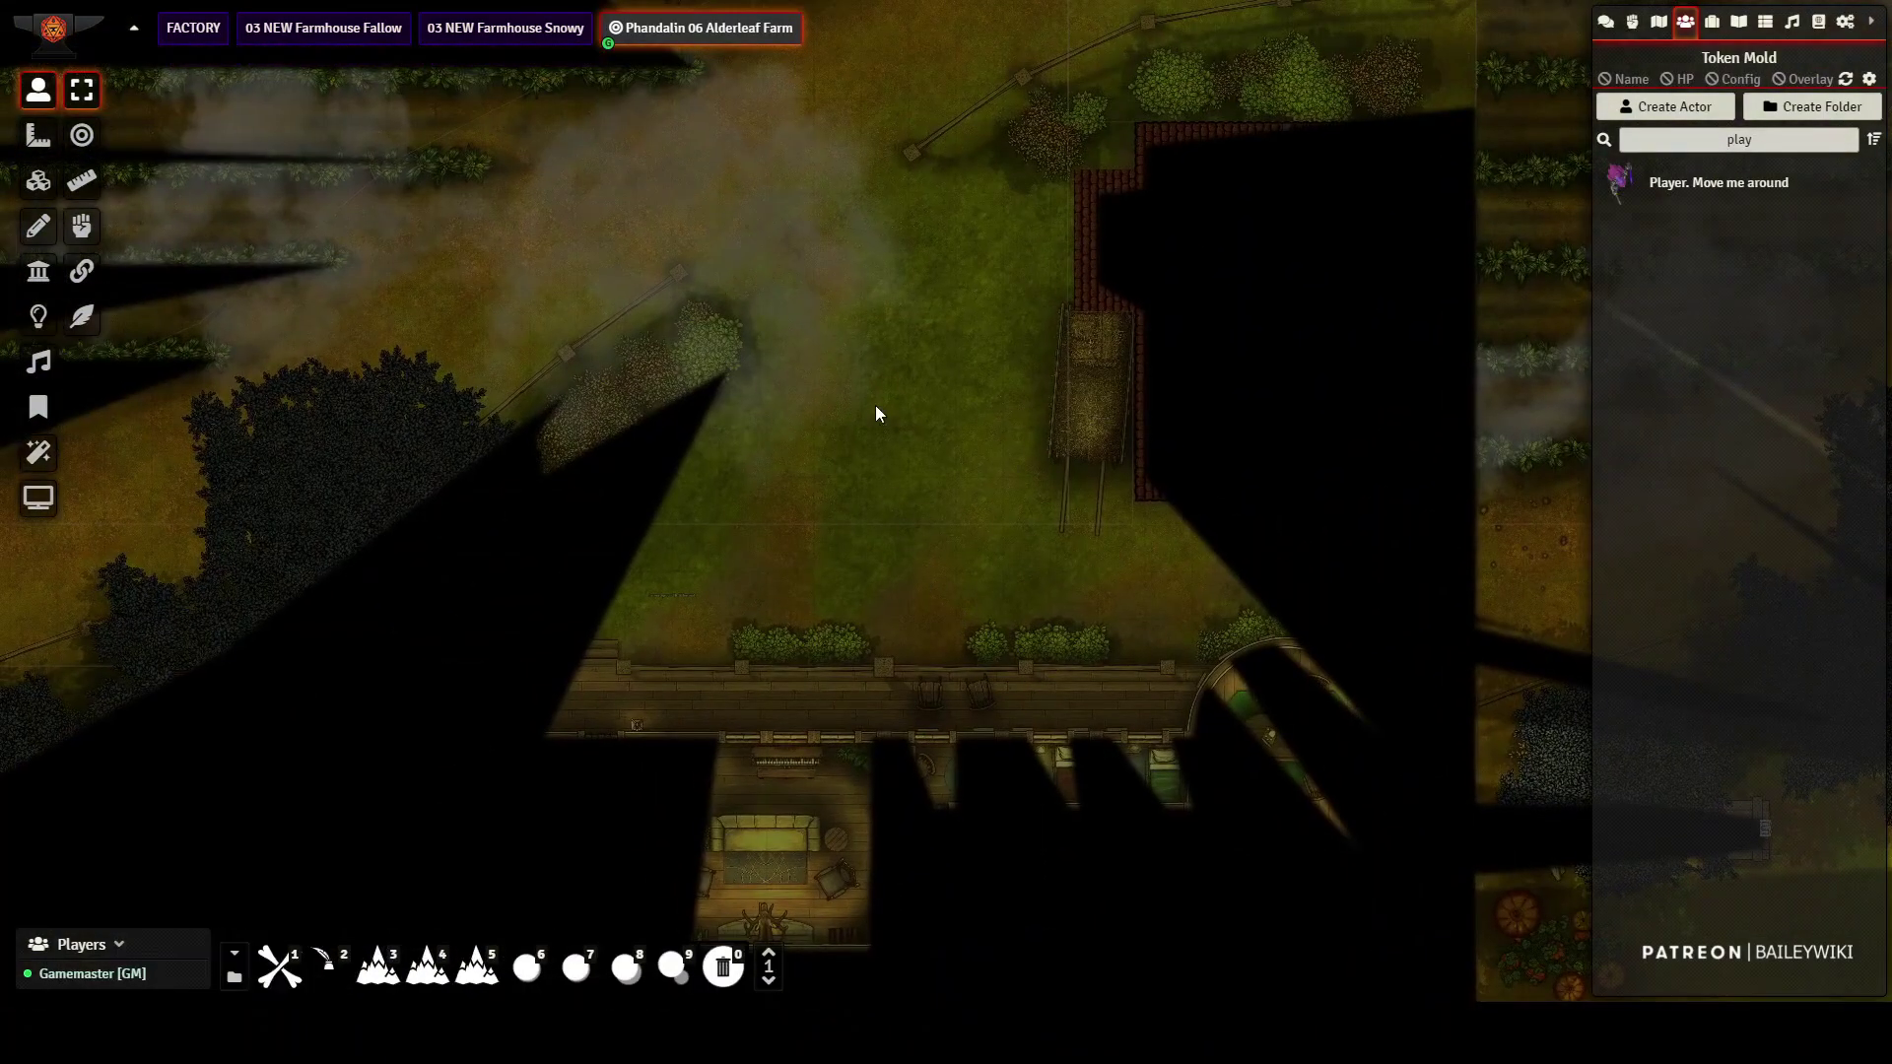
# - Walk the outdoor Player token west and south along the path to the fence by the hedge
pyautogui.click(753, 227)
pyautogui.moveTo(789, 267); pyautogui.dragTo(794, 481)
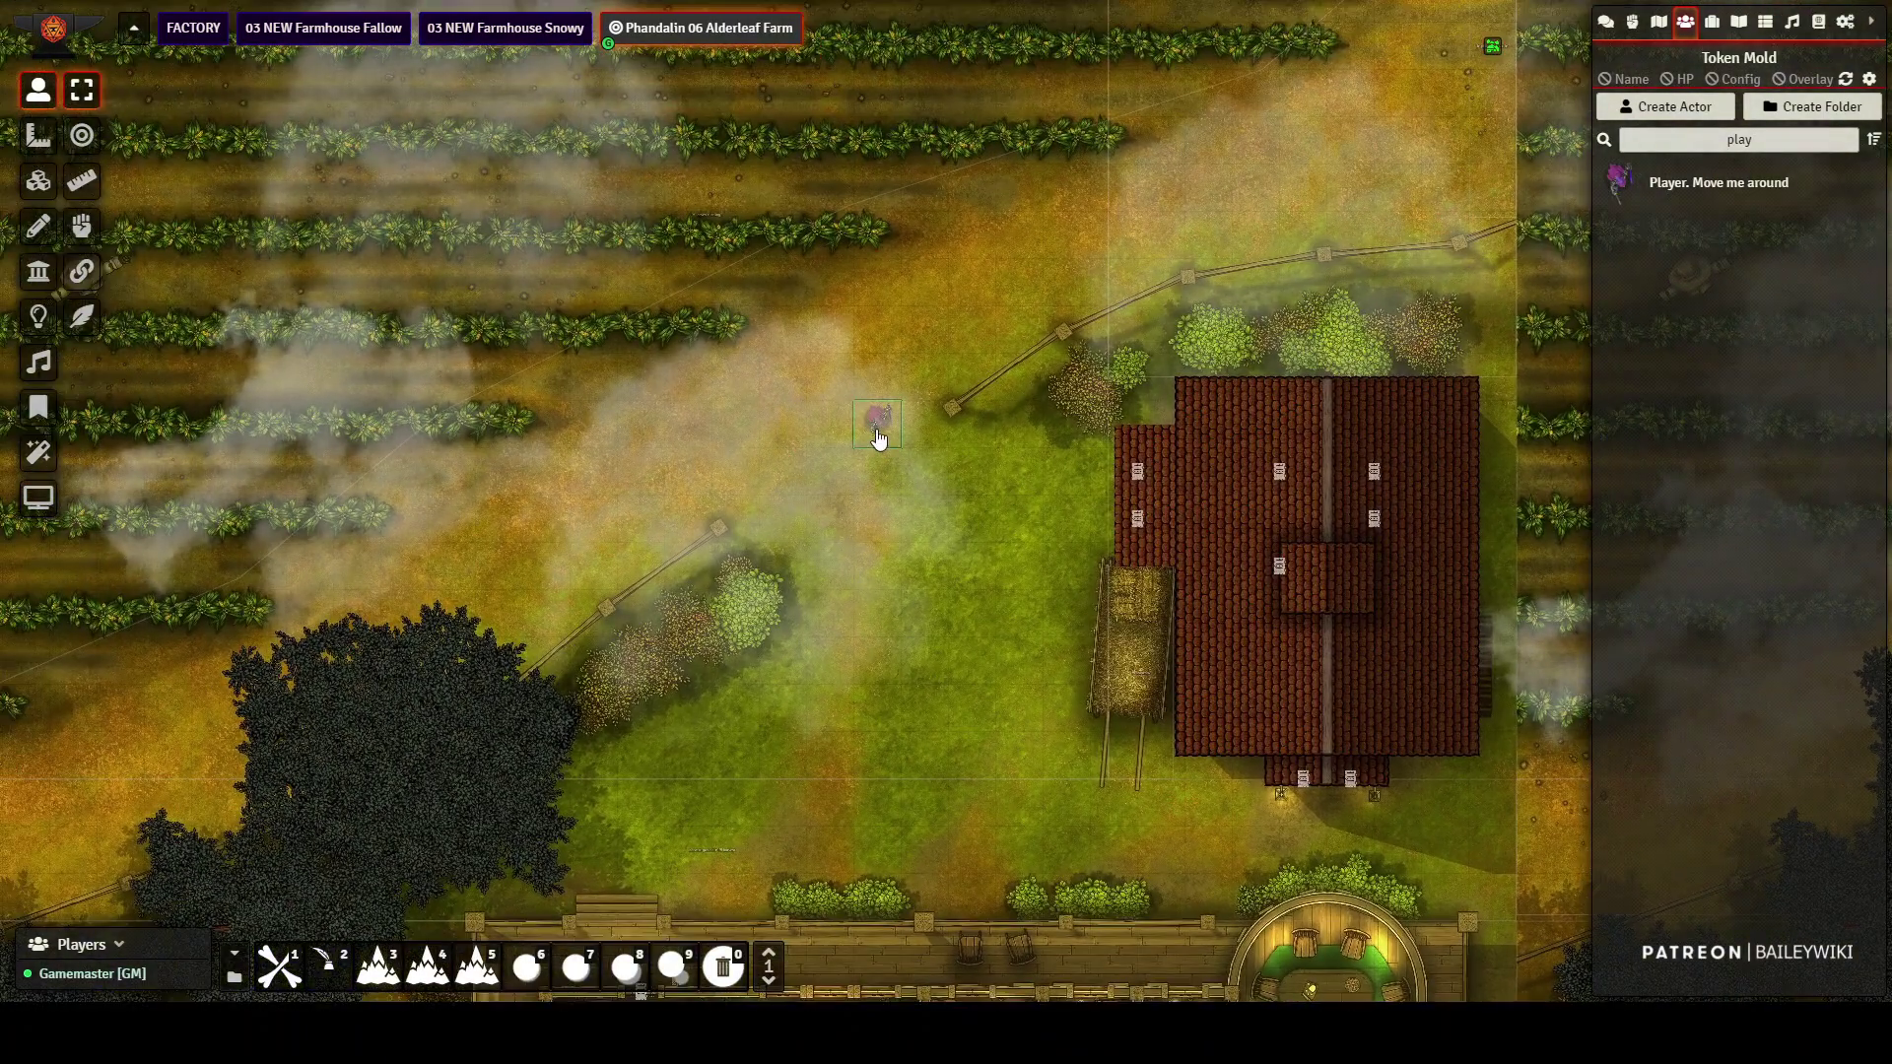
pyautogui.click(878, 424)
pyautogui.press('Left')
pyautogui.press('Left')
pyautogui.press('Left')
pyautogui.press('Left')
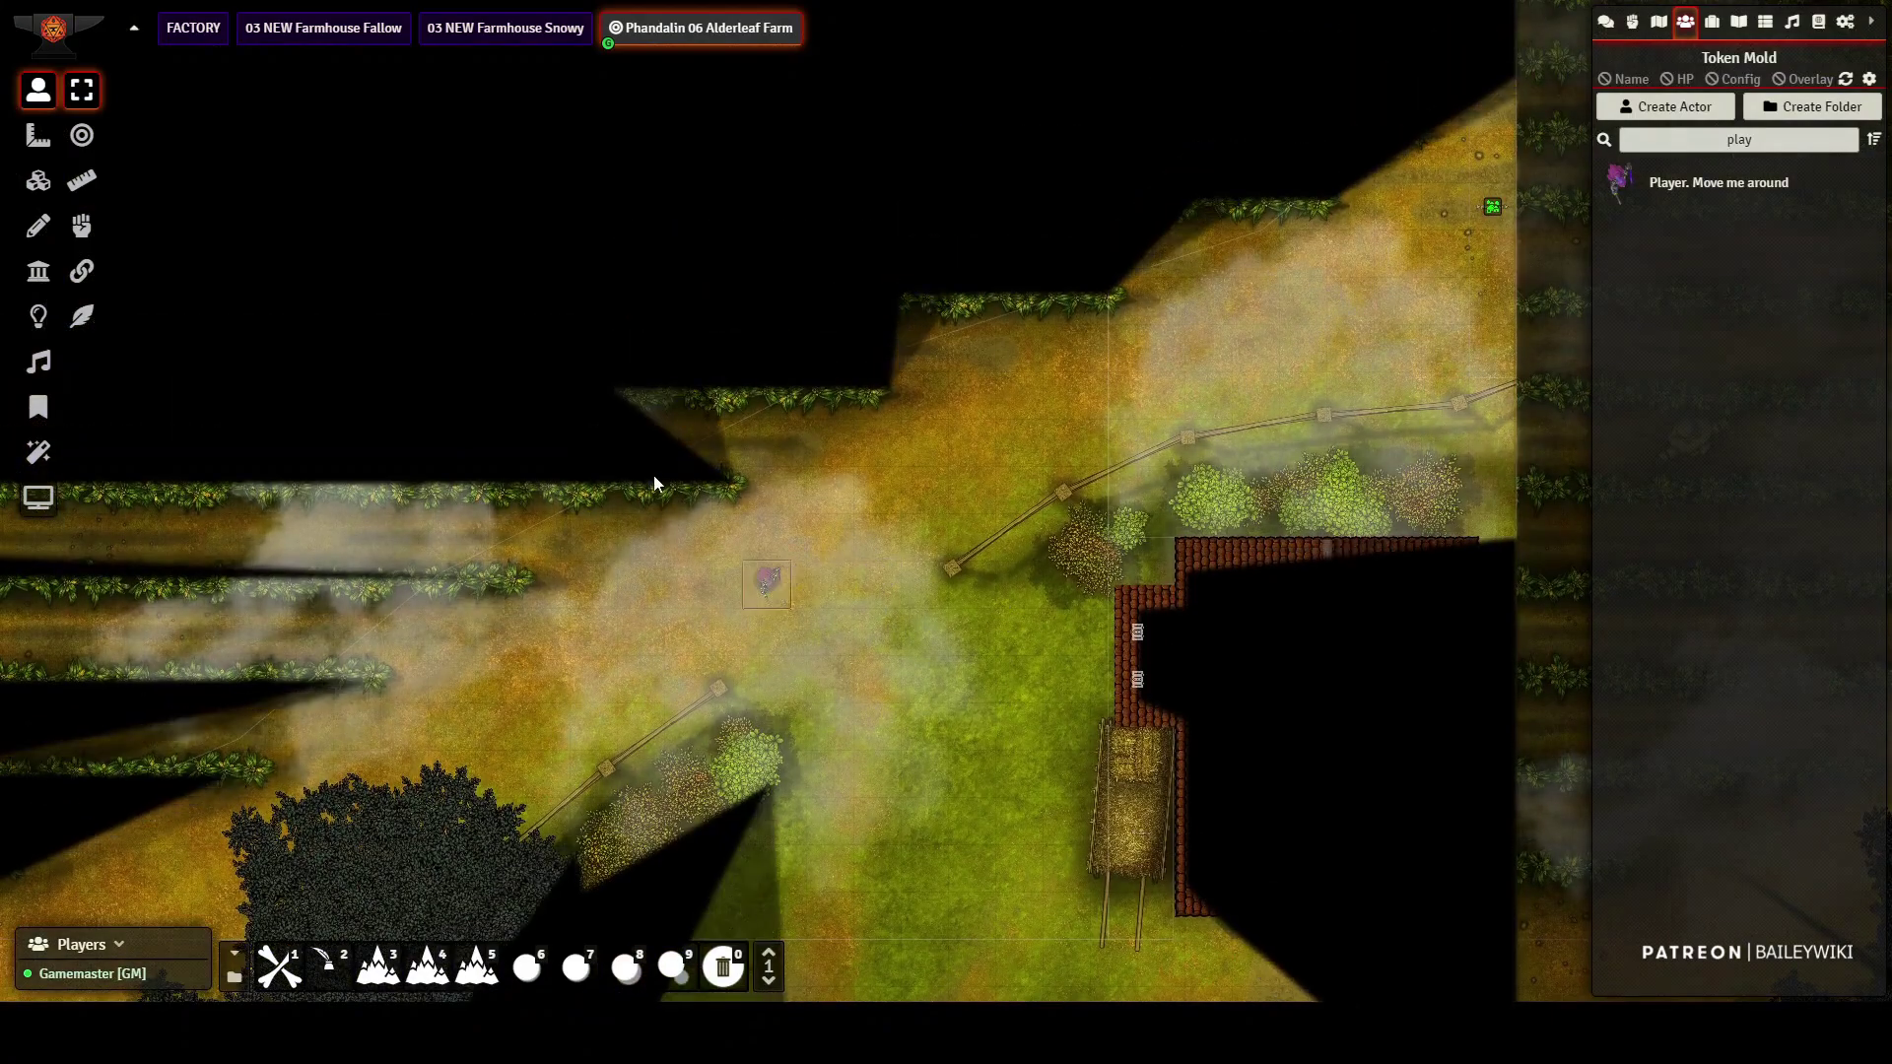
pyautogui.press('Down')
pyautogui.press('Down')
pyautogui.moveTo(823, 525); pyautogui.dragTo(724, 369)
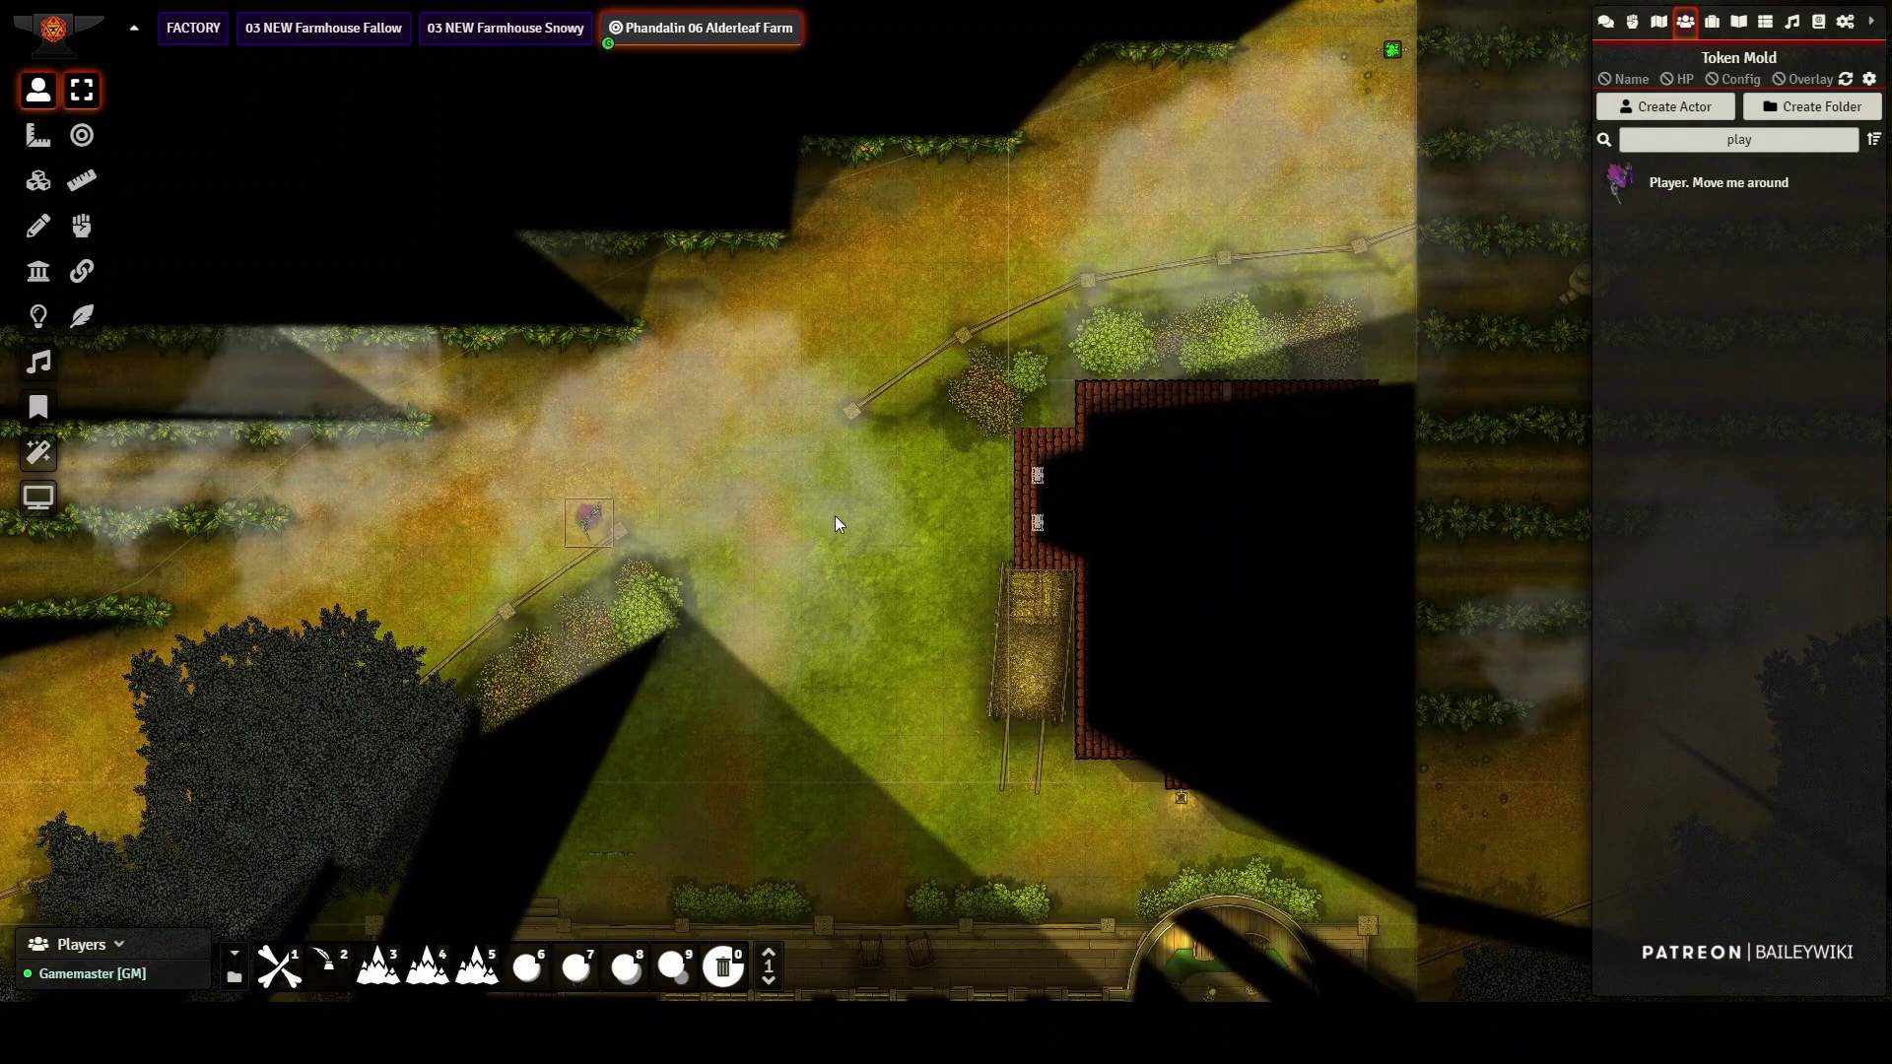
# - Walk the upper-floor token west along the corridor back to the nook's entrance
pyautogui.moveTo(690, 362); pyautogui.dragTo(725, 499)
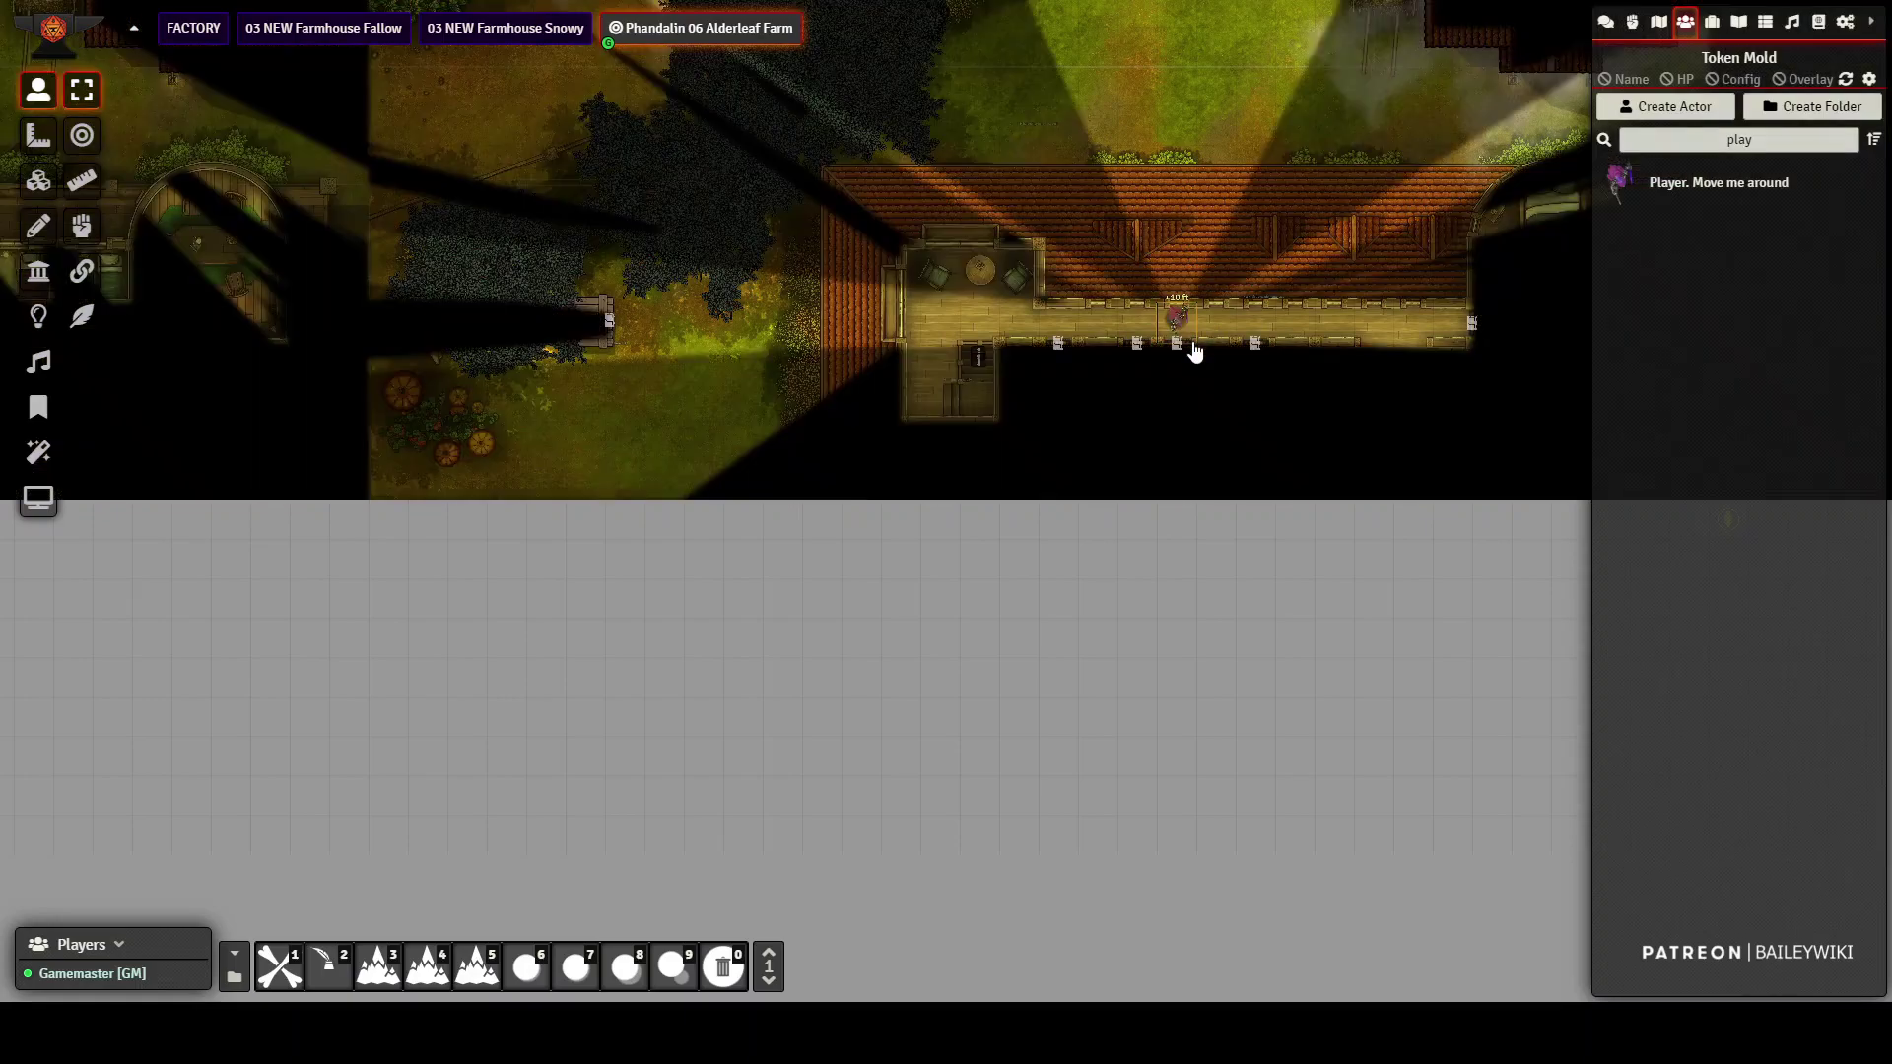
pyautogui.press('Left')
pyautogui.press('Left')
pyautogui.press('Left')
pyautogui.press('Left')
pyautogui.press('Left')
pyautogui.press('Left')
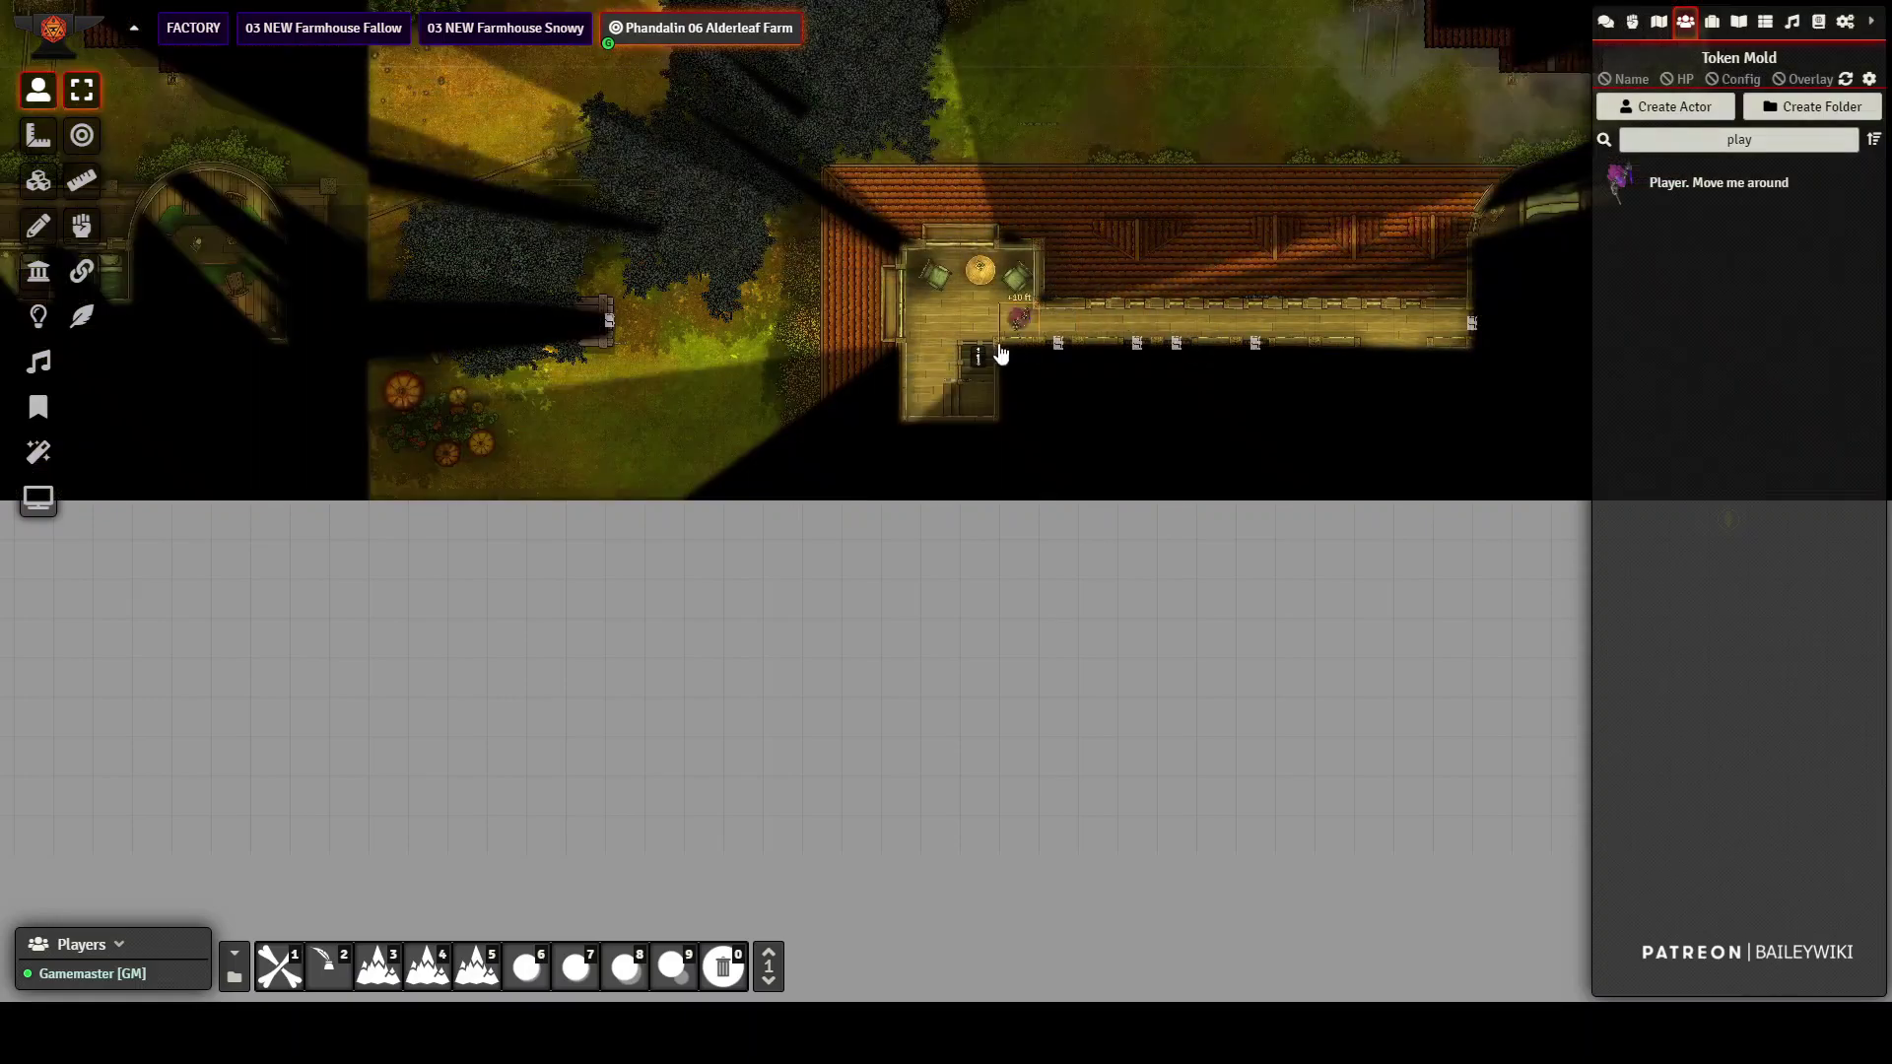
# - Move the token south to the upper-floor stairwell and take the stairs down to the ground floor
pyautogui.scroll(8, 936, 313)
pyautogui.press('Down')
pyautogui.press('Down')
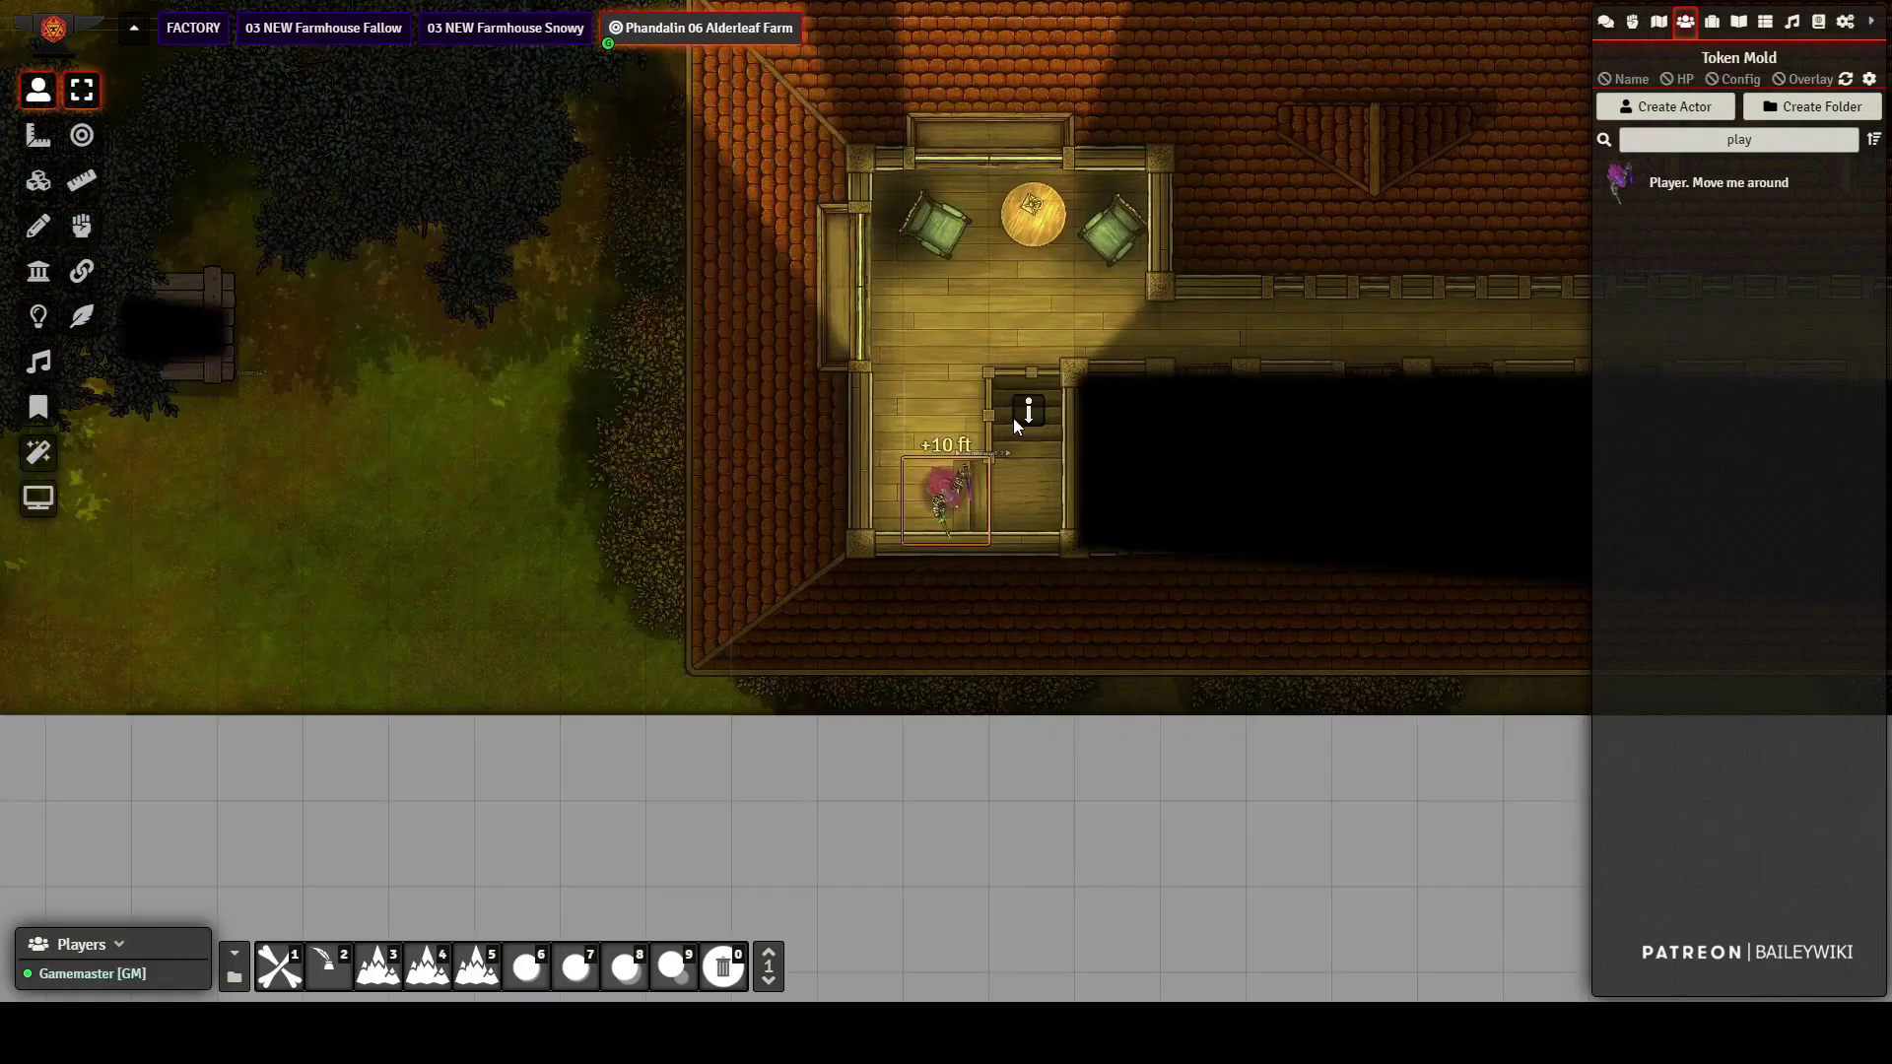
pyautogui.press('Right')
pyautogui.click(1027, 408)
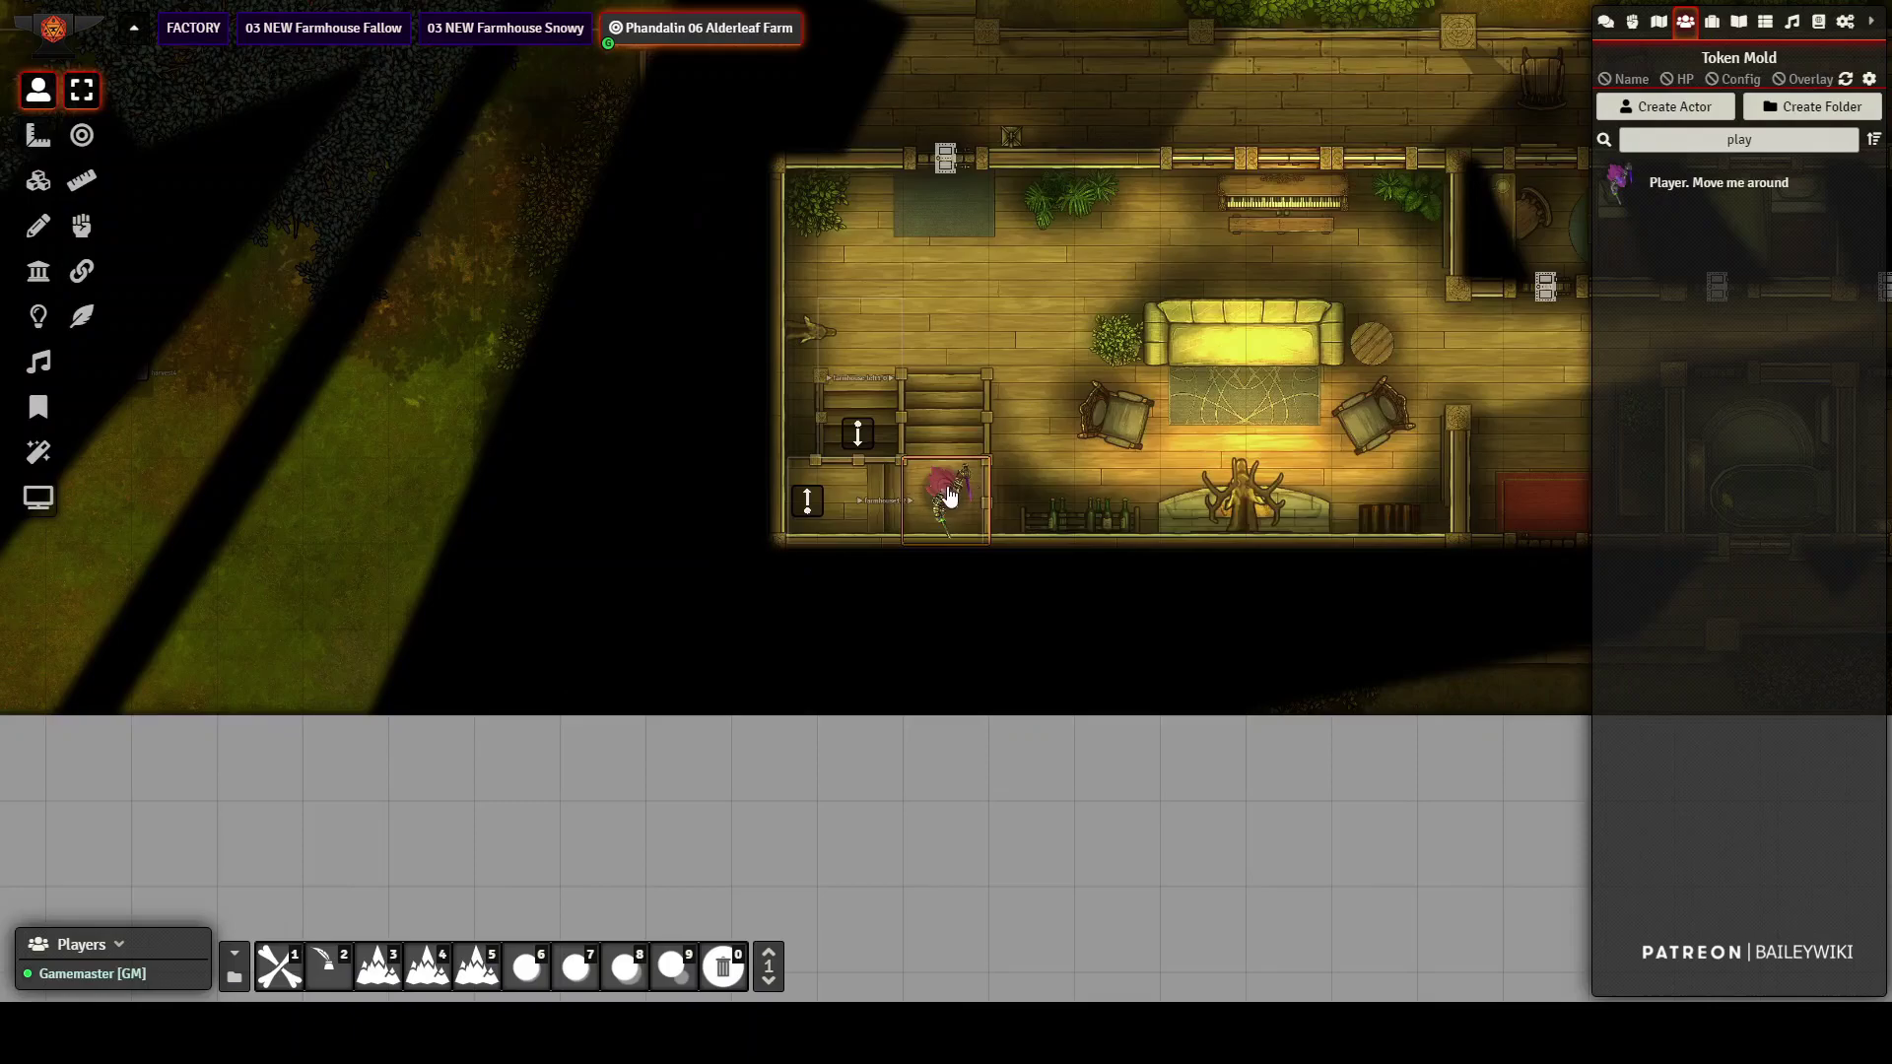
# - Move the token one square north on the ground-floor stairs and inspect its view of the living room and yard
pyautogui.press('Up')
pyautogui.scroll(-9, 1238, 335)
pyautogui.scroll(-5, 1198, 418)
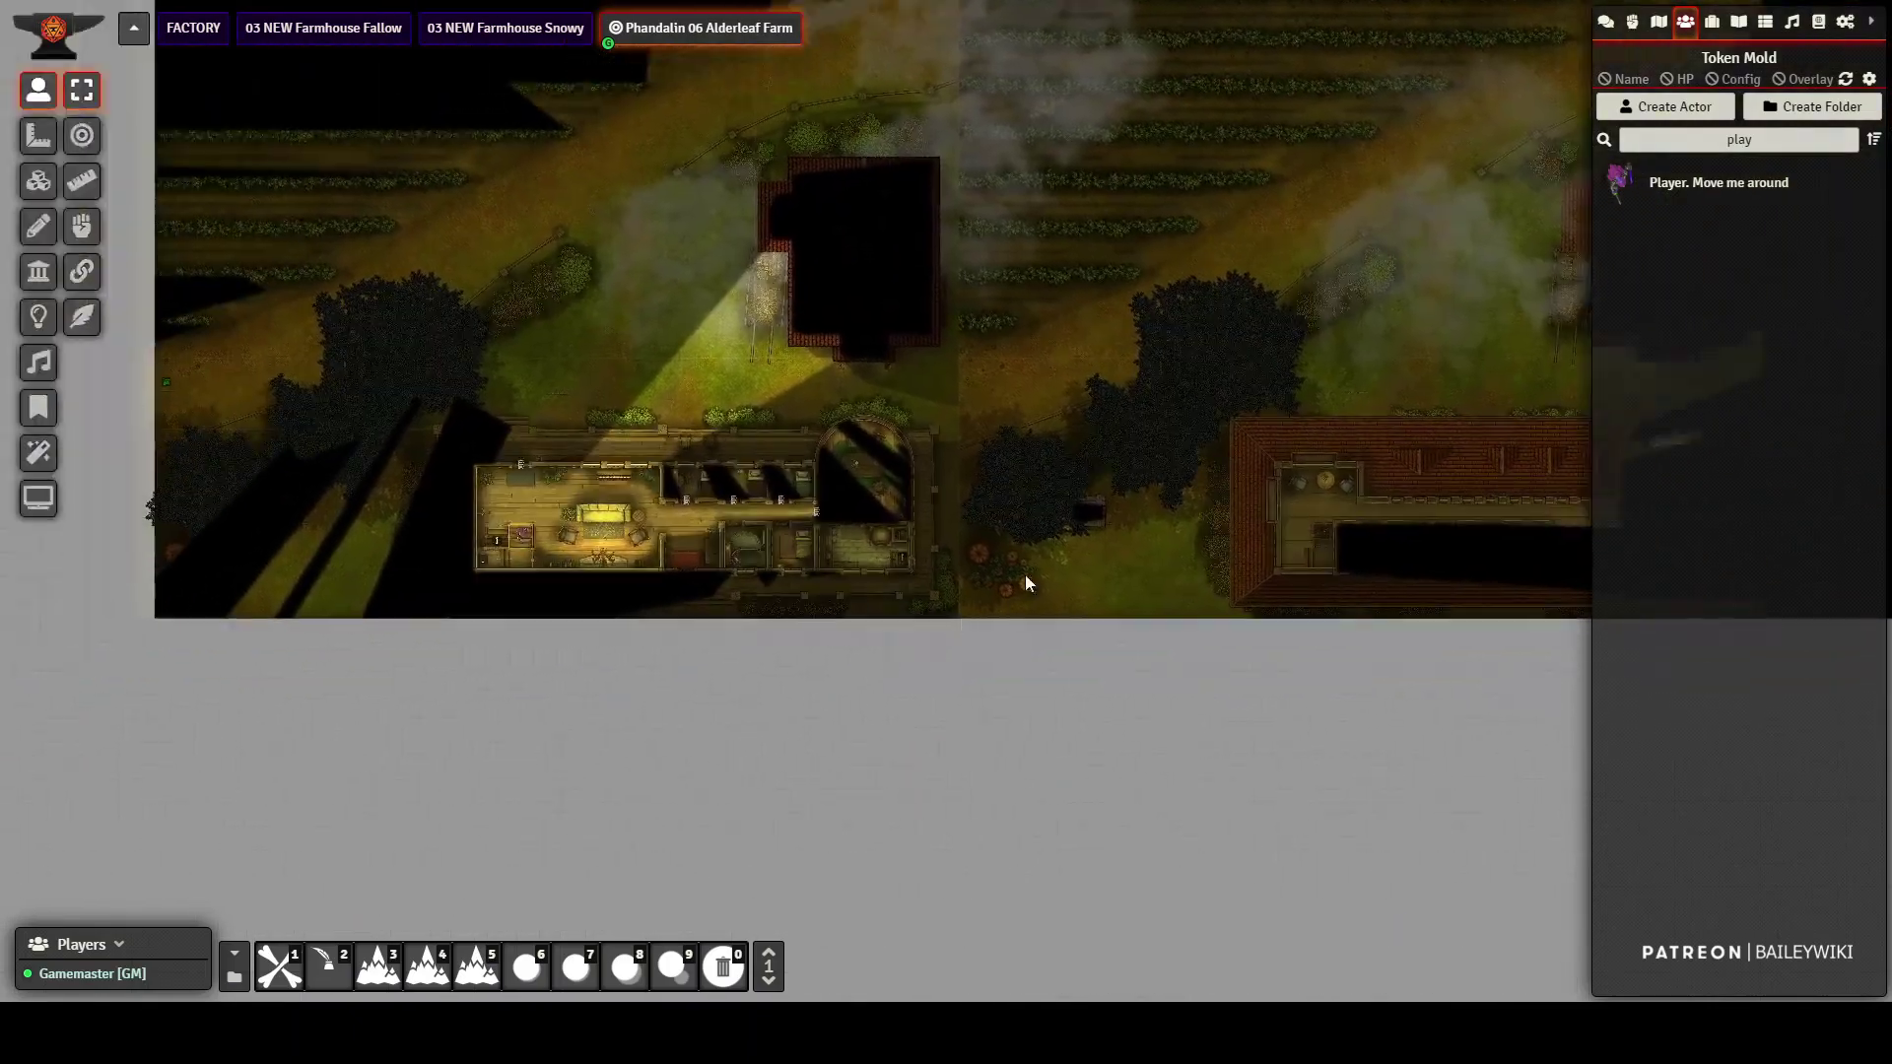
pyautogui.moveTo(422, 740); pyautogui.dragTo(868, 689)
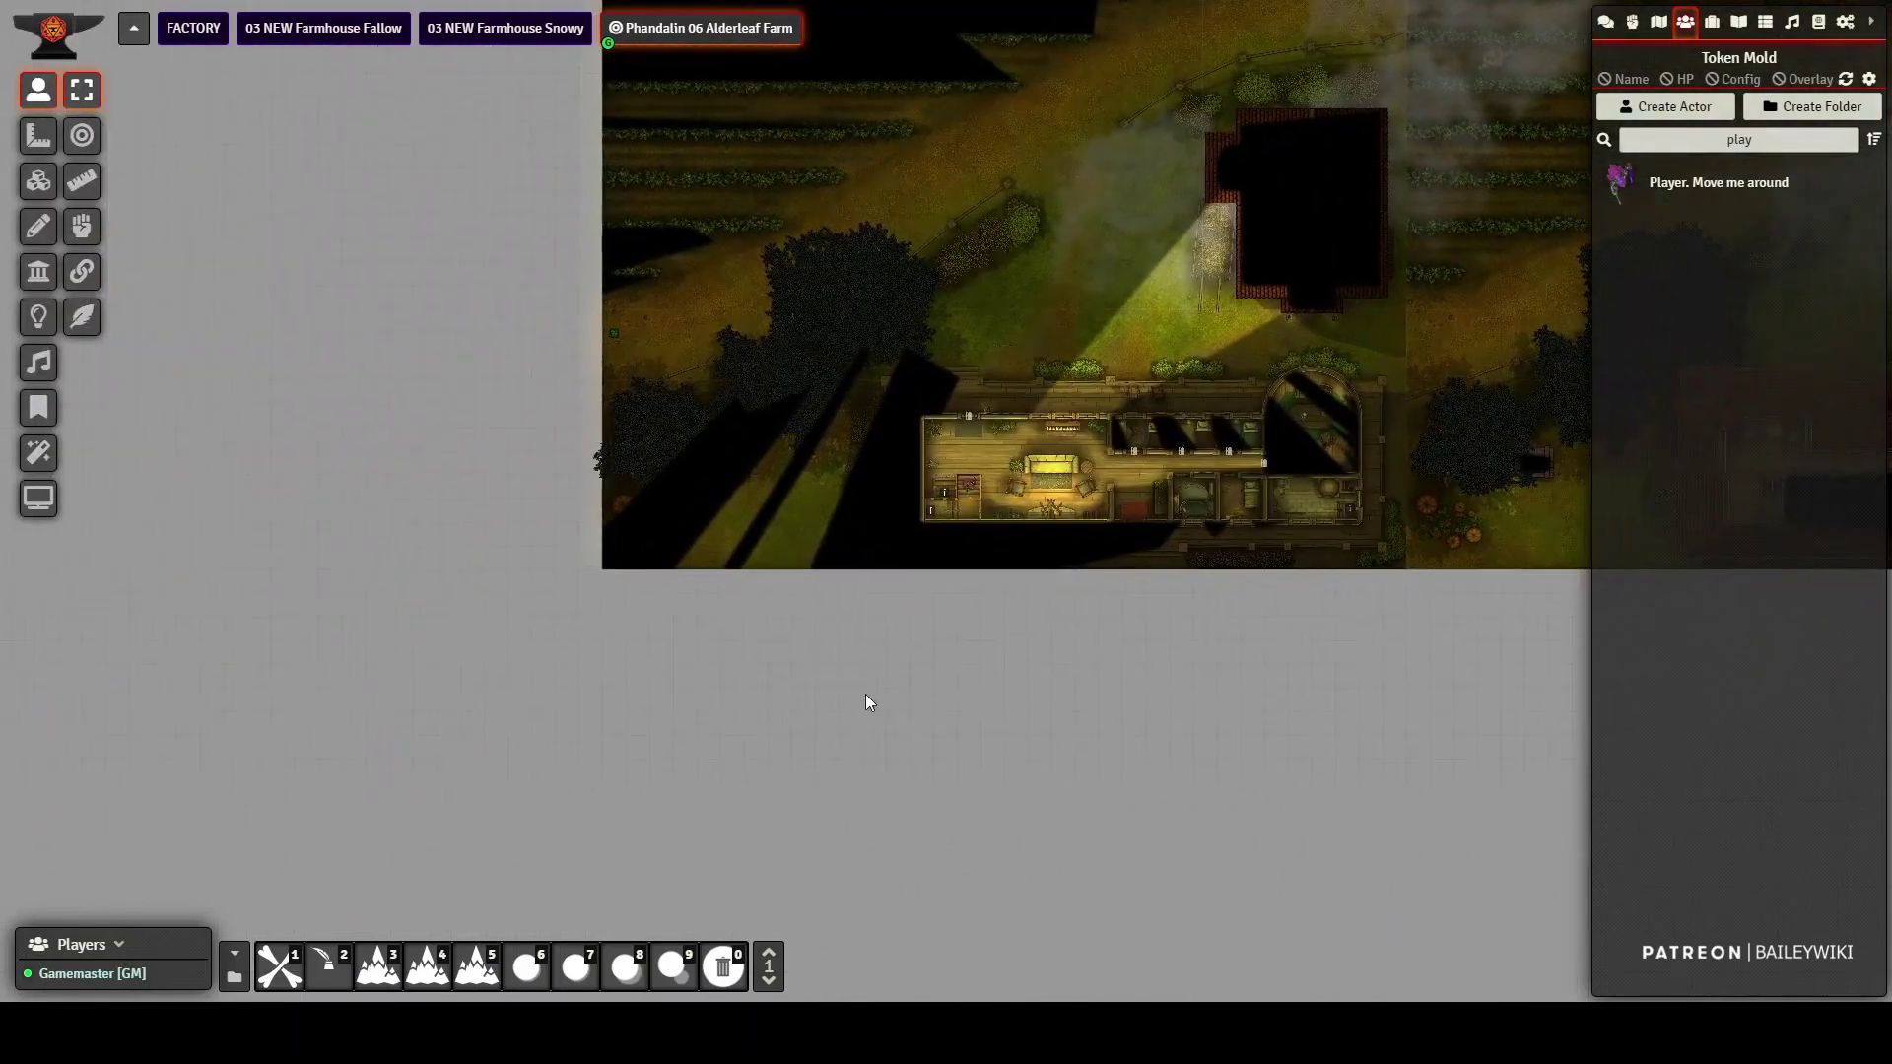
pyautogui.scroll(15, 878, 621)
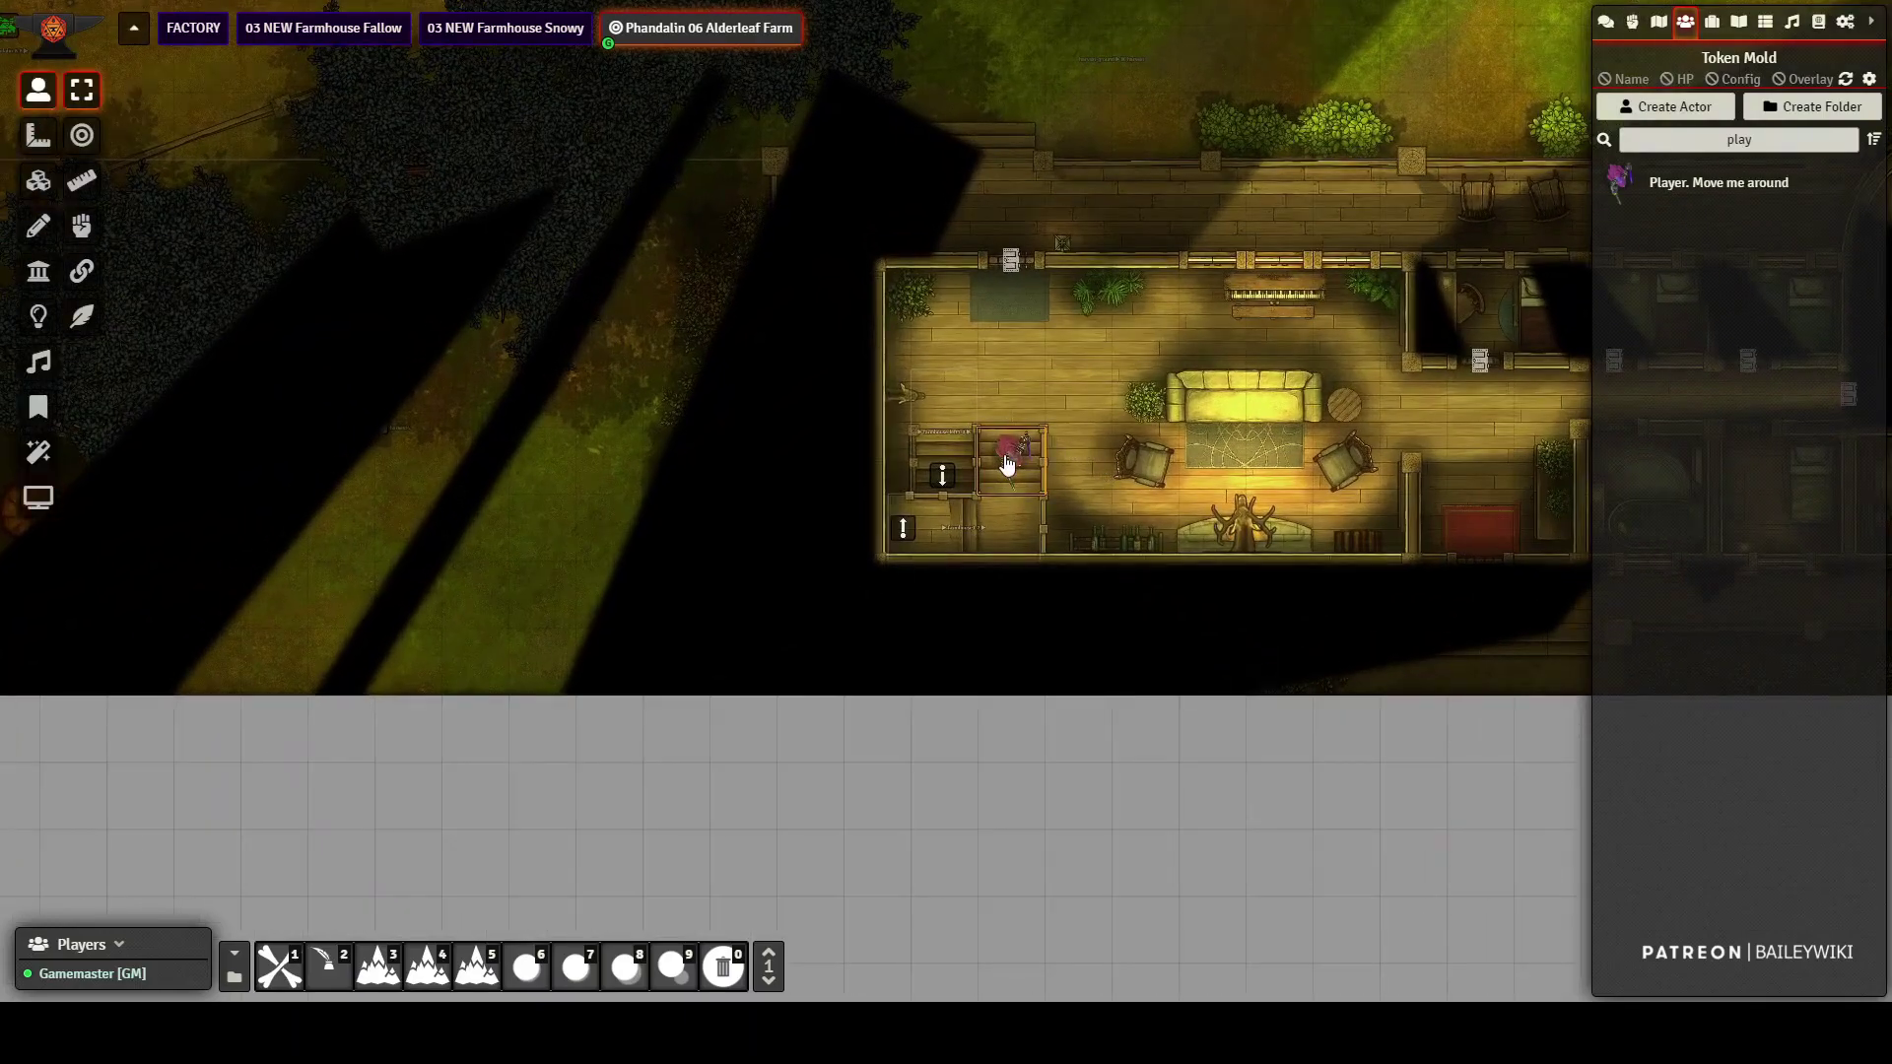
# - Move the token onto the ground-floor staircase and take the stairs down to the cellar
pyautogui.press('Up')
pyautogui.press('Left')
pyautogui.click(943, 483)
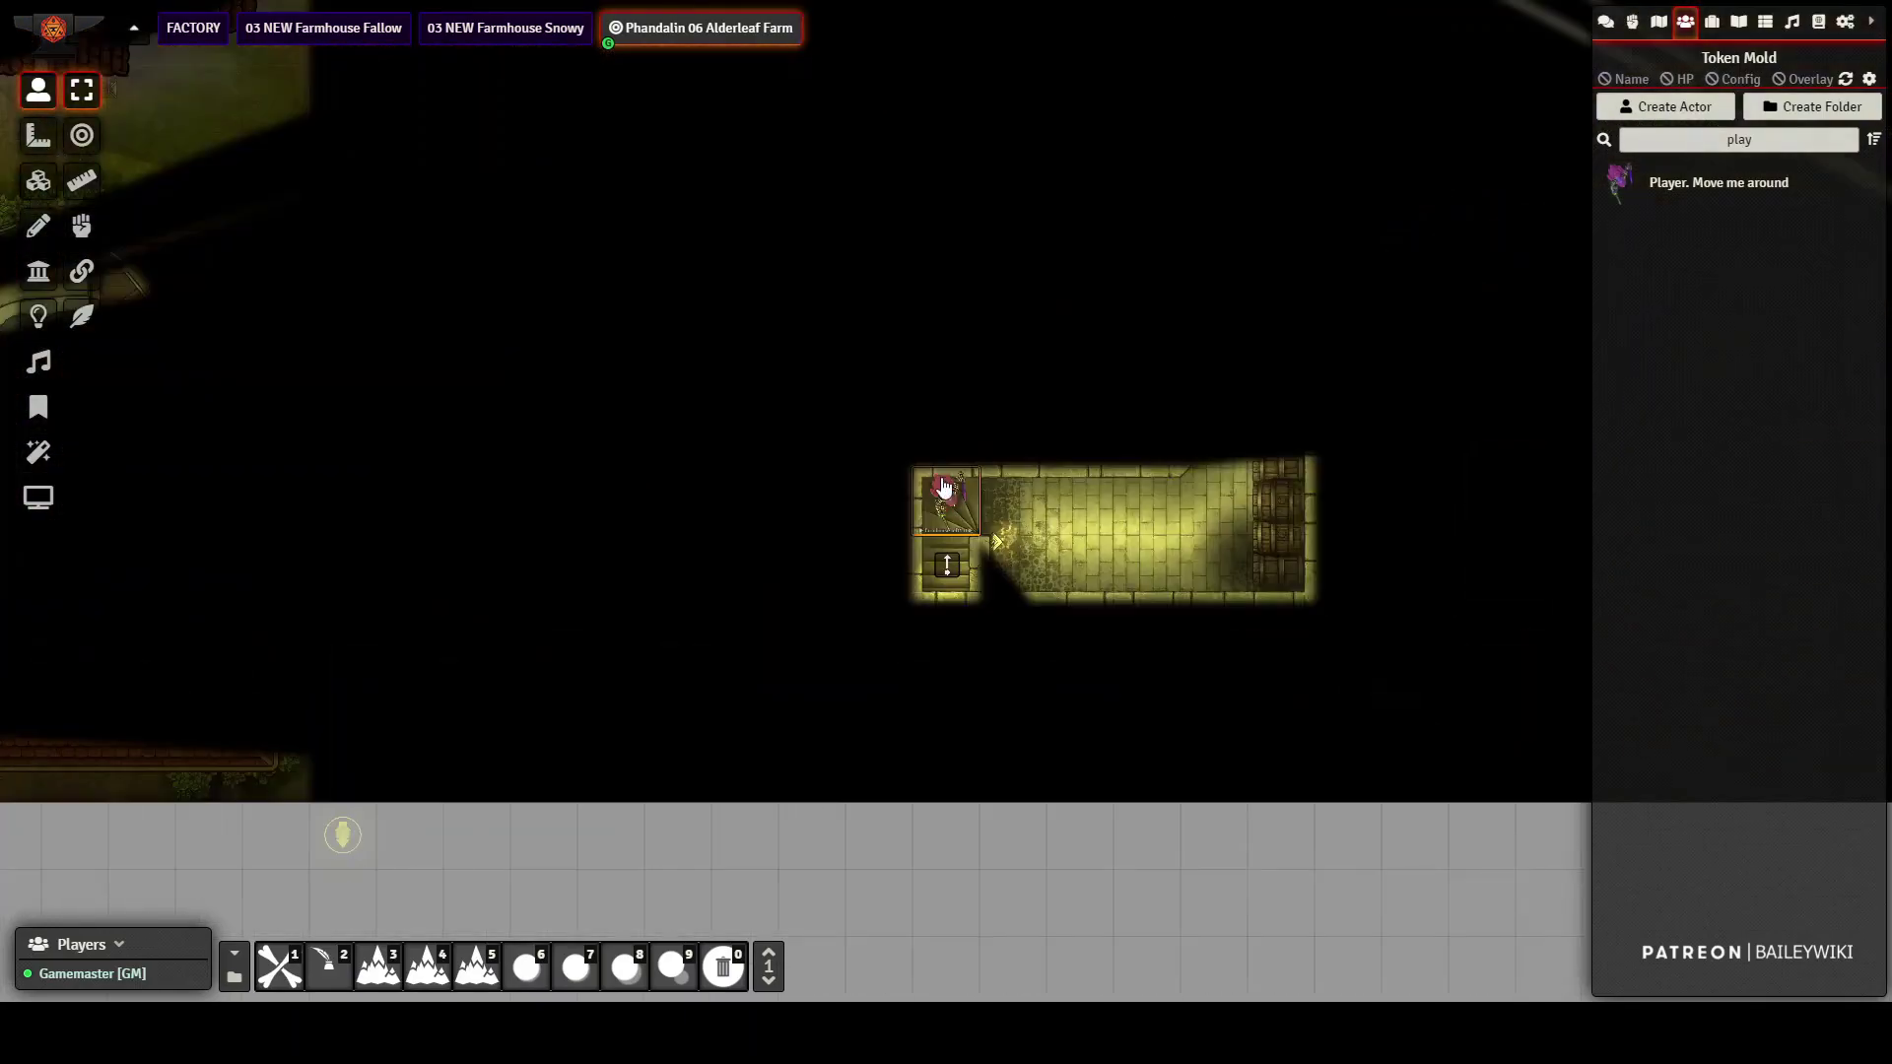
# - Walk the token through the cellar, north along the barrel row and back south to the lower corridor
pyautogui.press('Up')
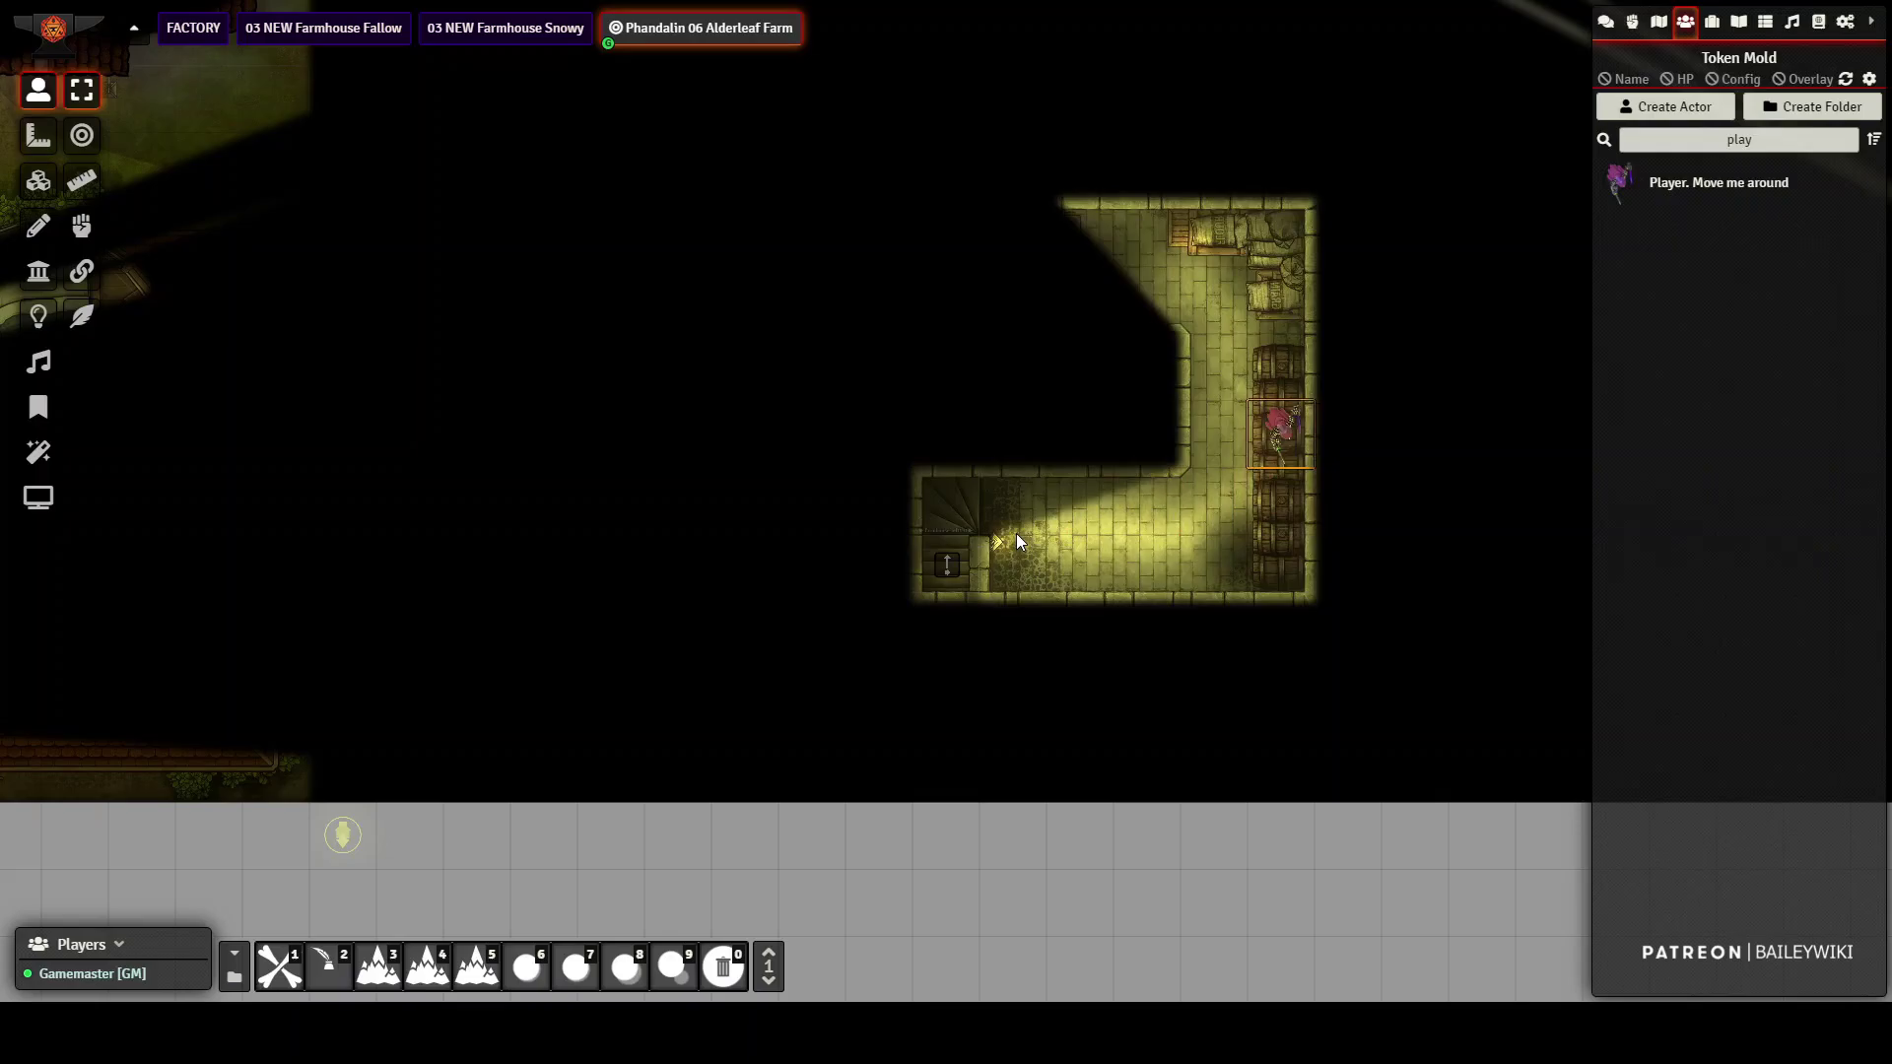
pyautogui.press('Left')
pyautogui.press('Up')
pyautogui.press('Up')
pyautogui.press('Down')
pyautogui.press('Down')
pyautogui.press('Down')
pyautogui.press('Down')
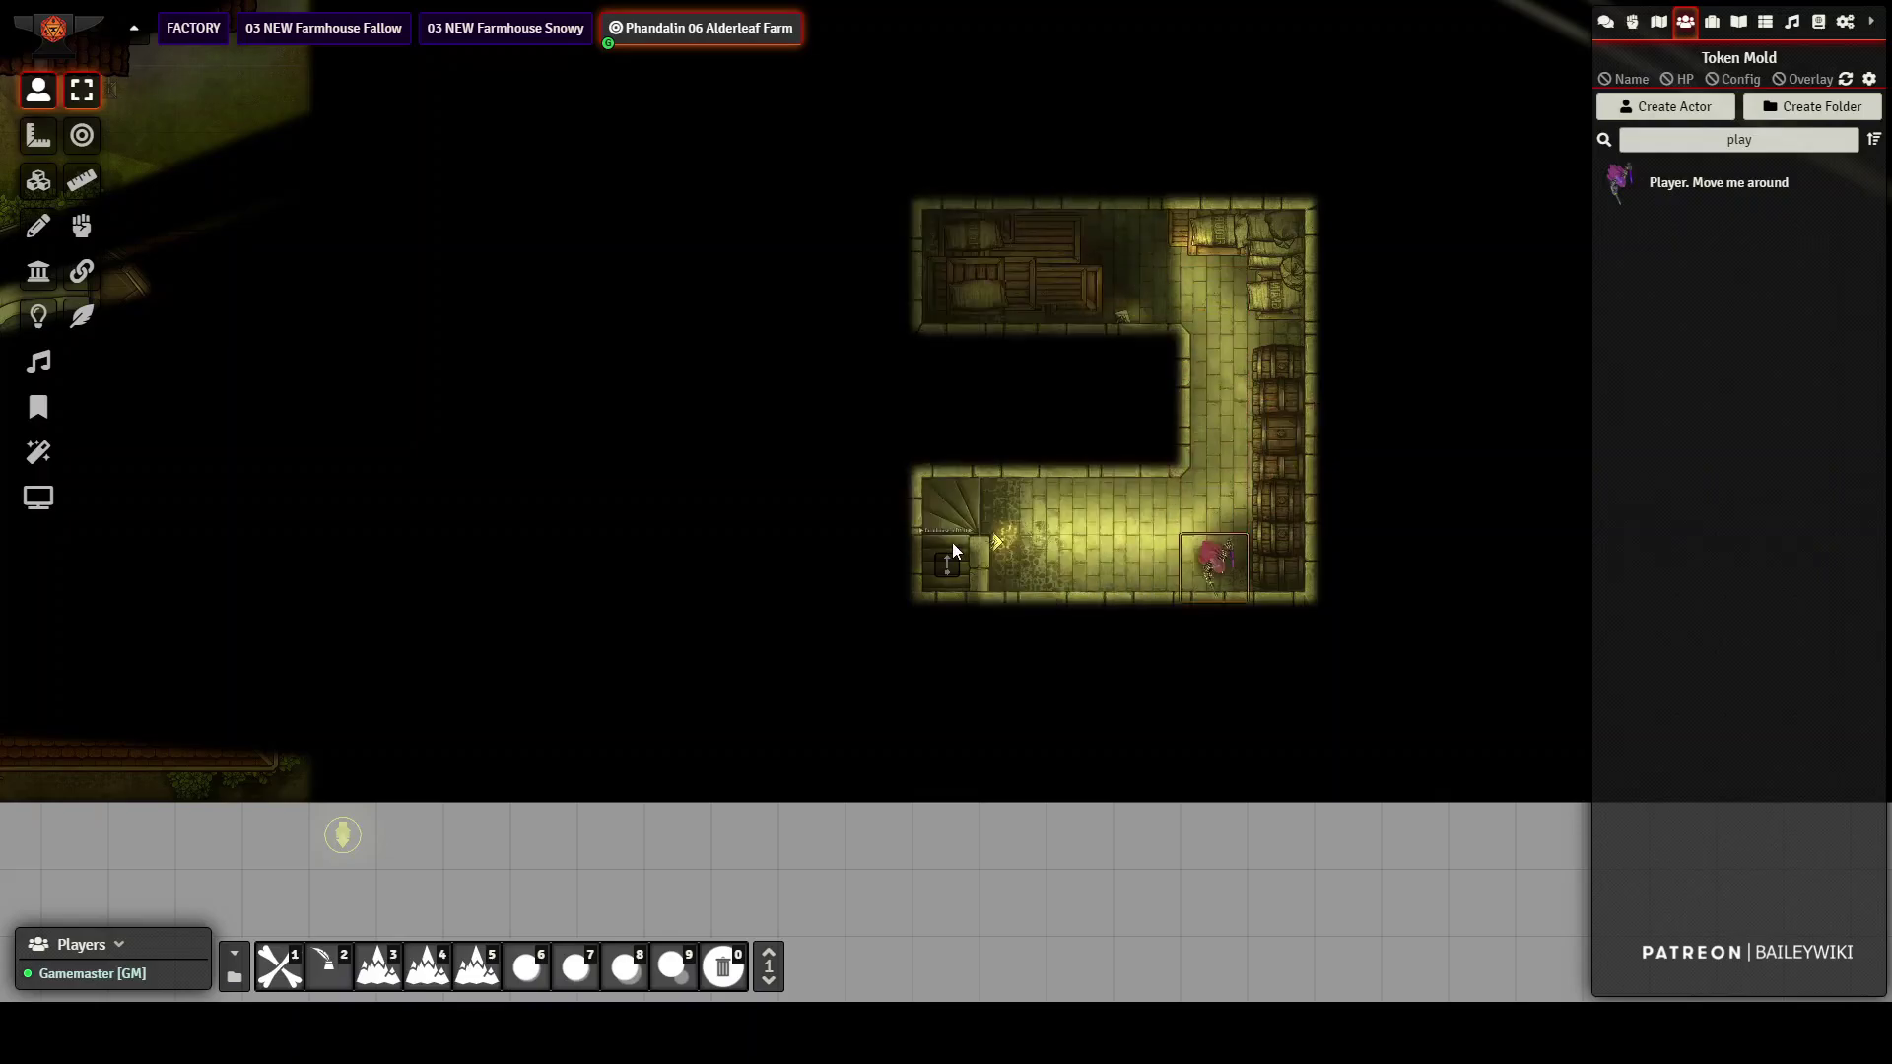
# - Walk the token west along the lower cellar corridor and take the stairs up to the ground floor
pyautogui.press('Left')
pyautogui.press('Up')
pyautogui.press('Left')
pyautogui.press('Left')
pyautogui.press('Left')
pyautogui.click(949, 560)
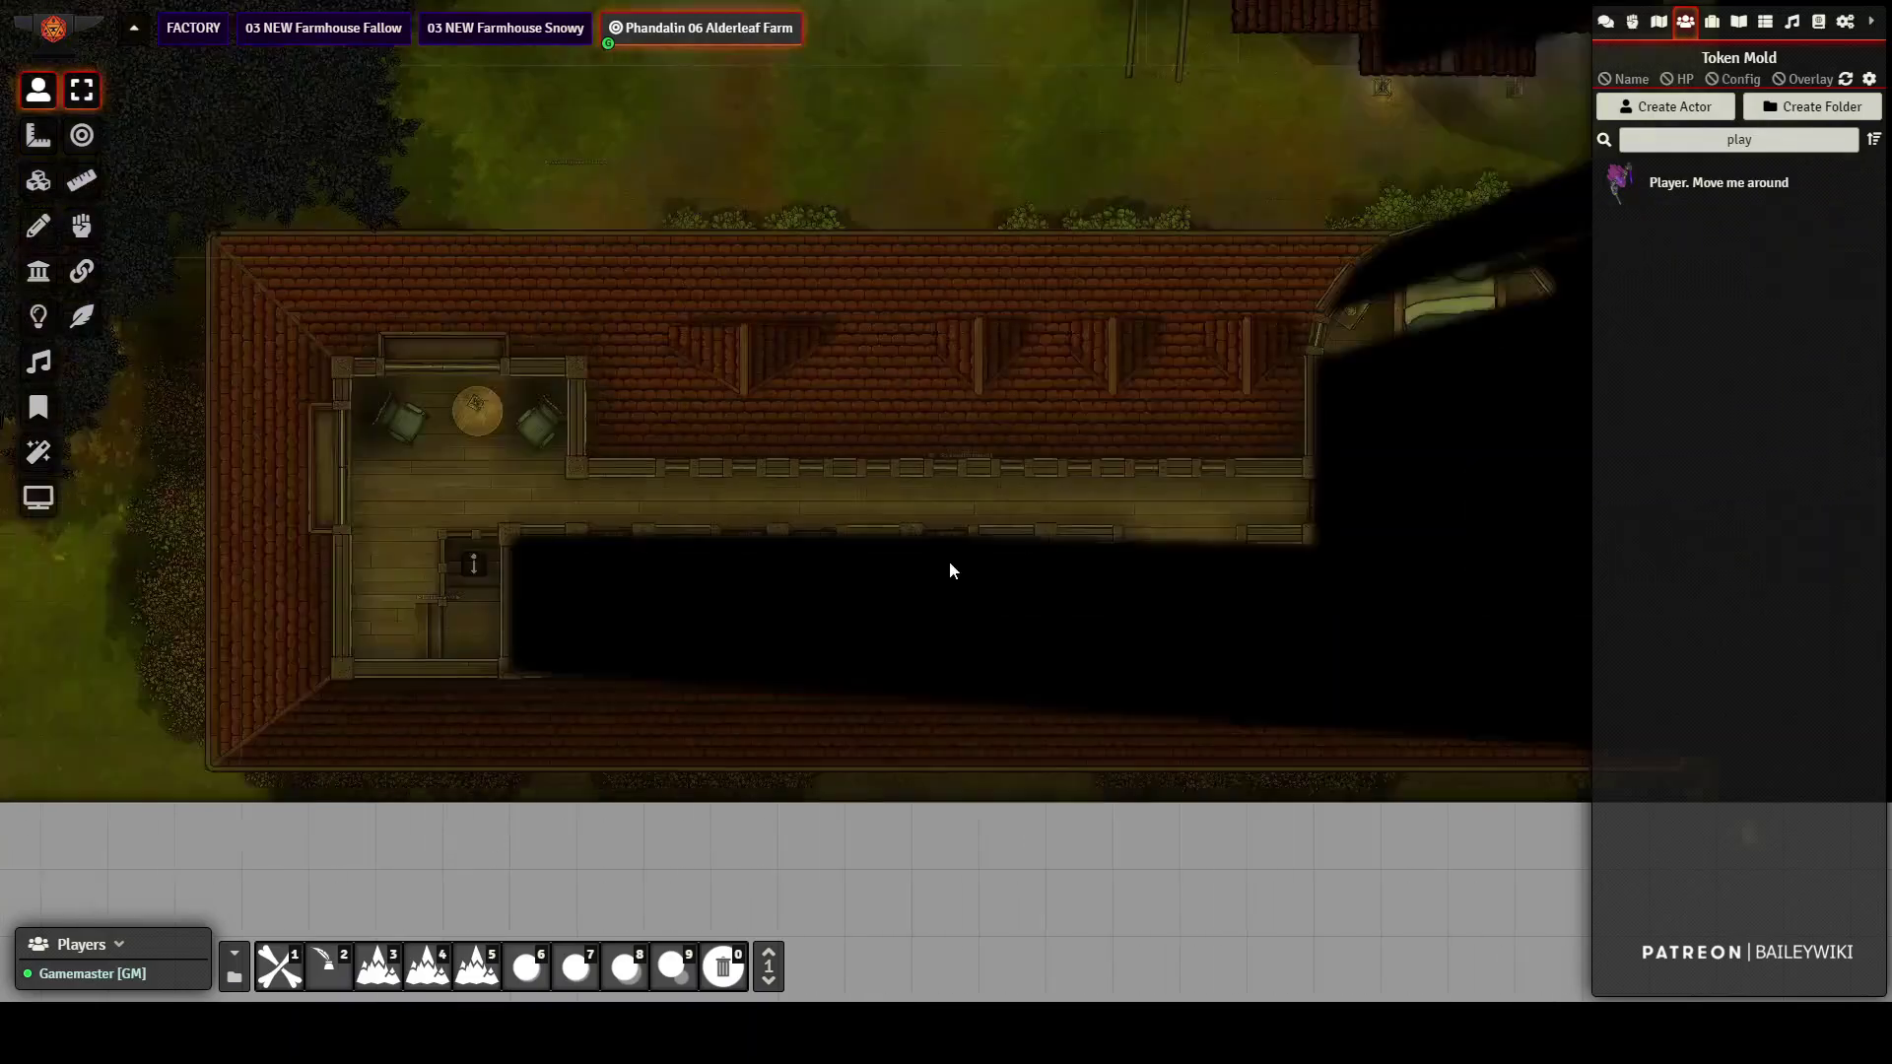
# - Walk the token from the ground-floor stairs north and east to the piano in the living room
pyautogui.press('Up')
pyautogui.press('Right')
pyautogui.press('Right')
pyautogui.press('Right')
pyautogui.press('Right')
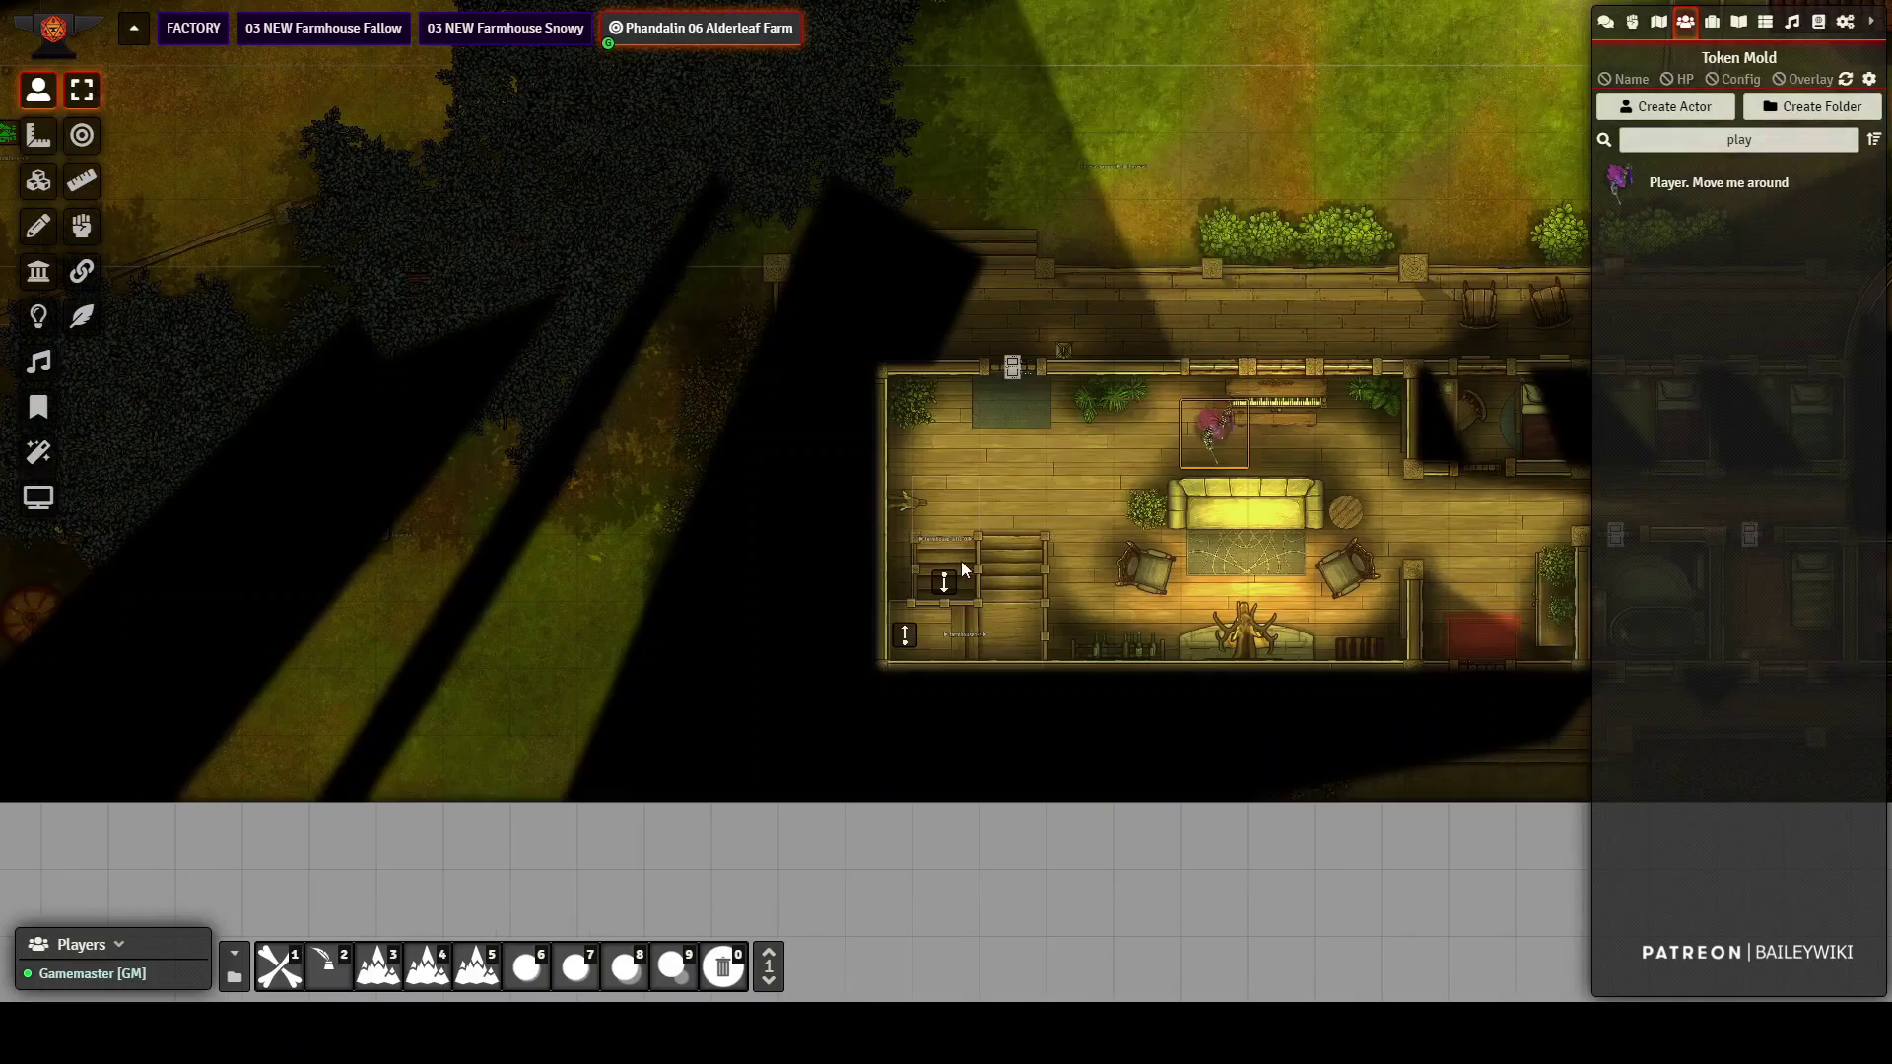
# - Walk the token one square south and then east into the corridor between the ground-floor bedrooms
pyautogui.press('Down')
pyautogui.press('Right')
pyautogui.press('Right')
pyautogui.moveTo(995, 428); pyautogui.dragTo(157, 363)
pyautogui.press('Right')
pyautogui.press('Right')
pyautogui.press('Right')
pyautogui.press('Right')
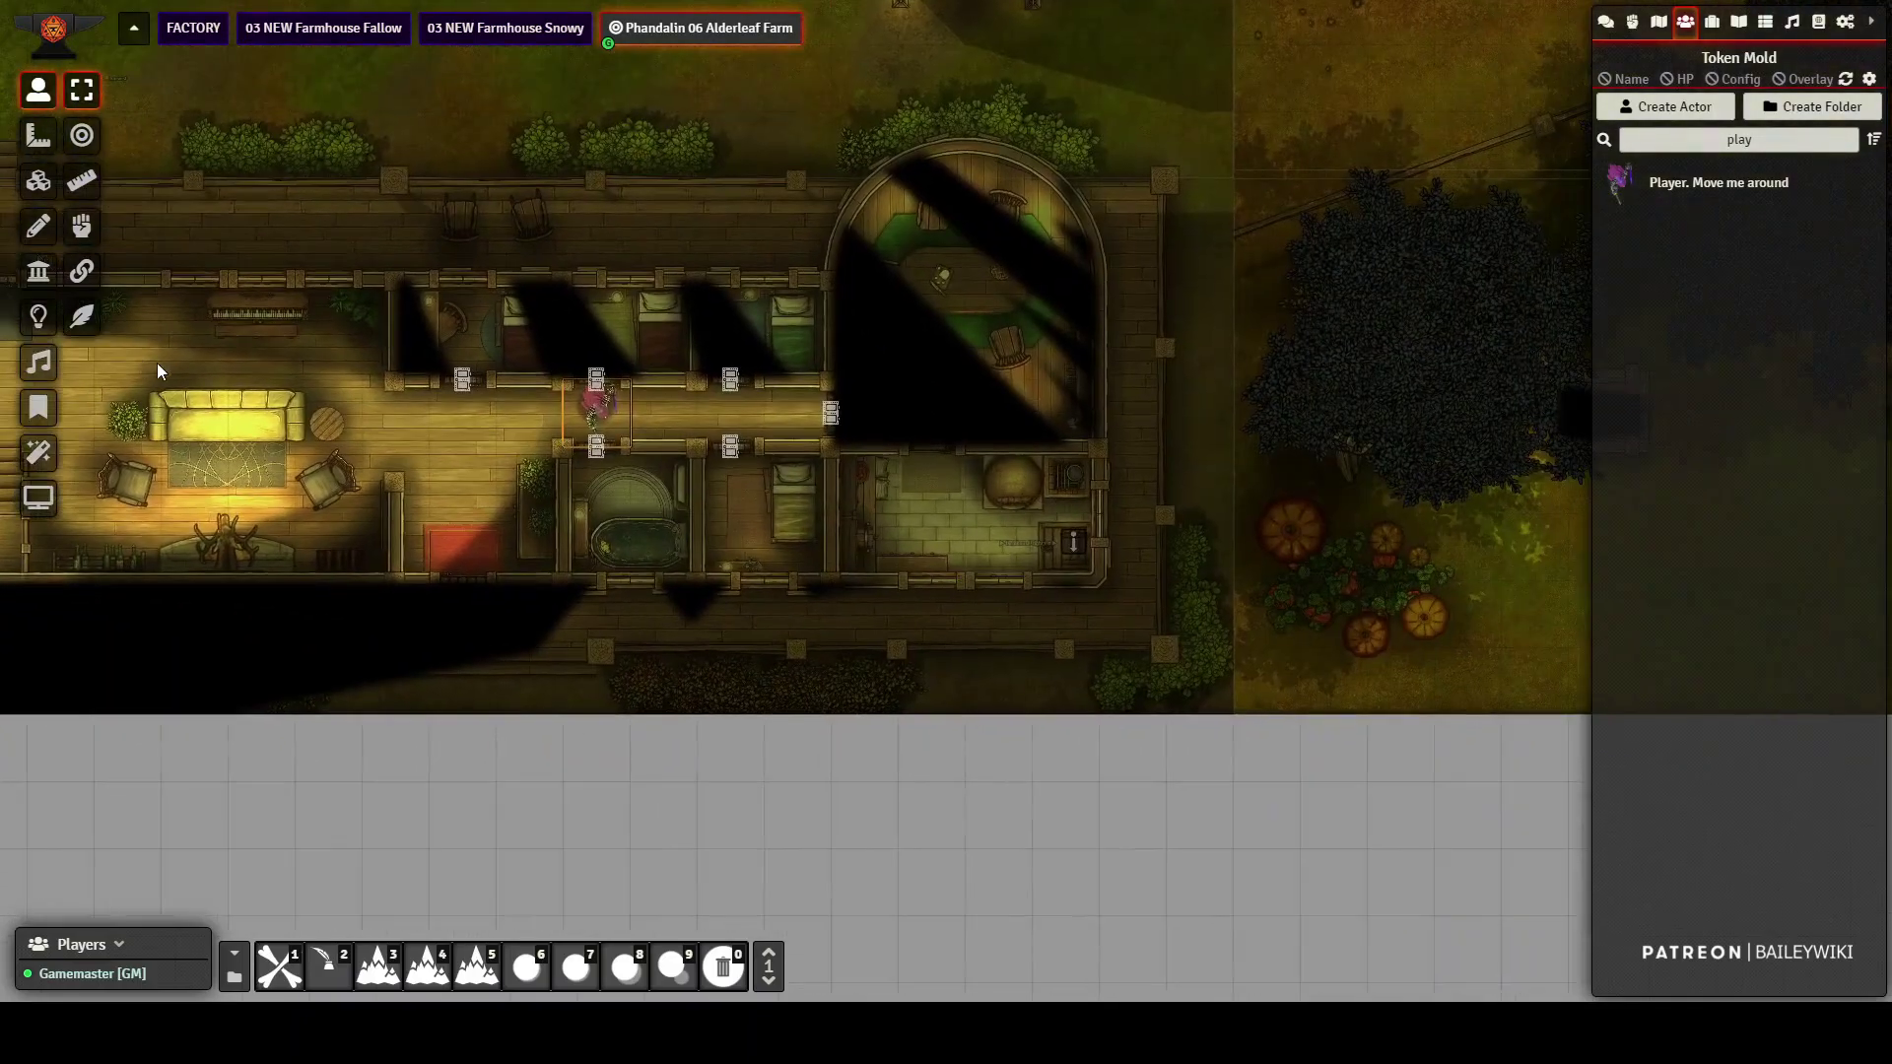
# - Open the door at the corridor's east end and walk the token through the dining room into the kitchen
pyautogui.click(834, 422)
pyautogui.press('Right')
pyautogui.press('Right')
pyautogui.press('Down')
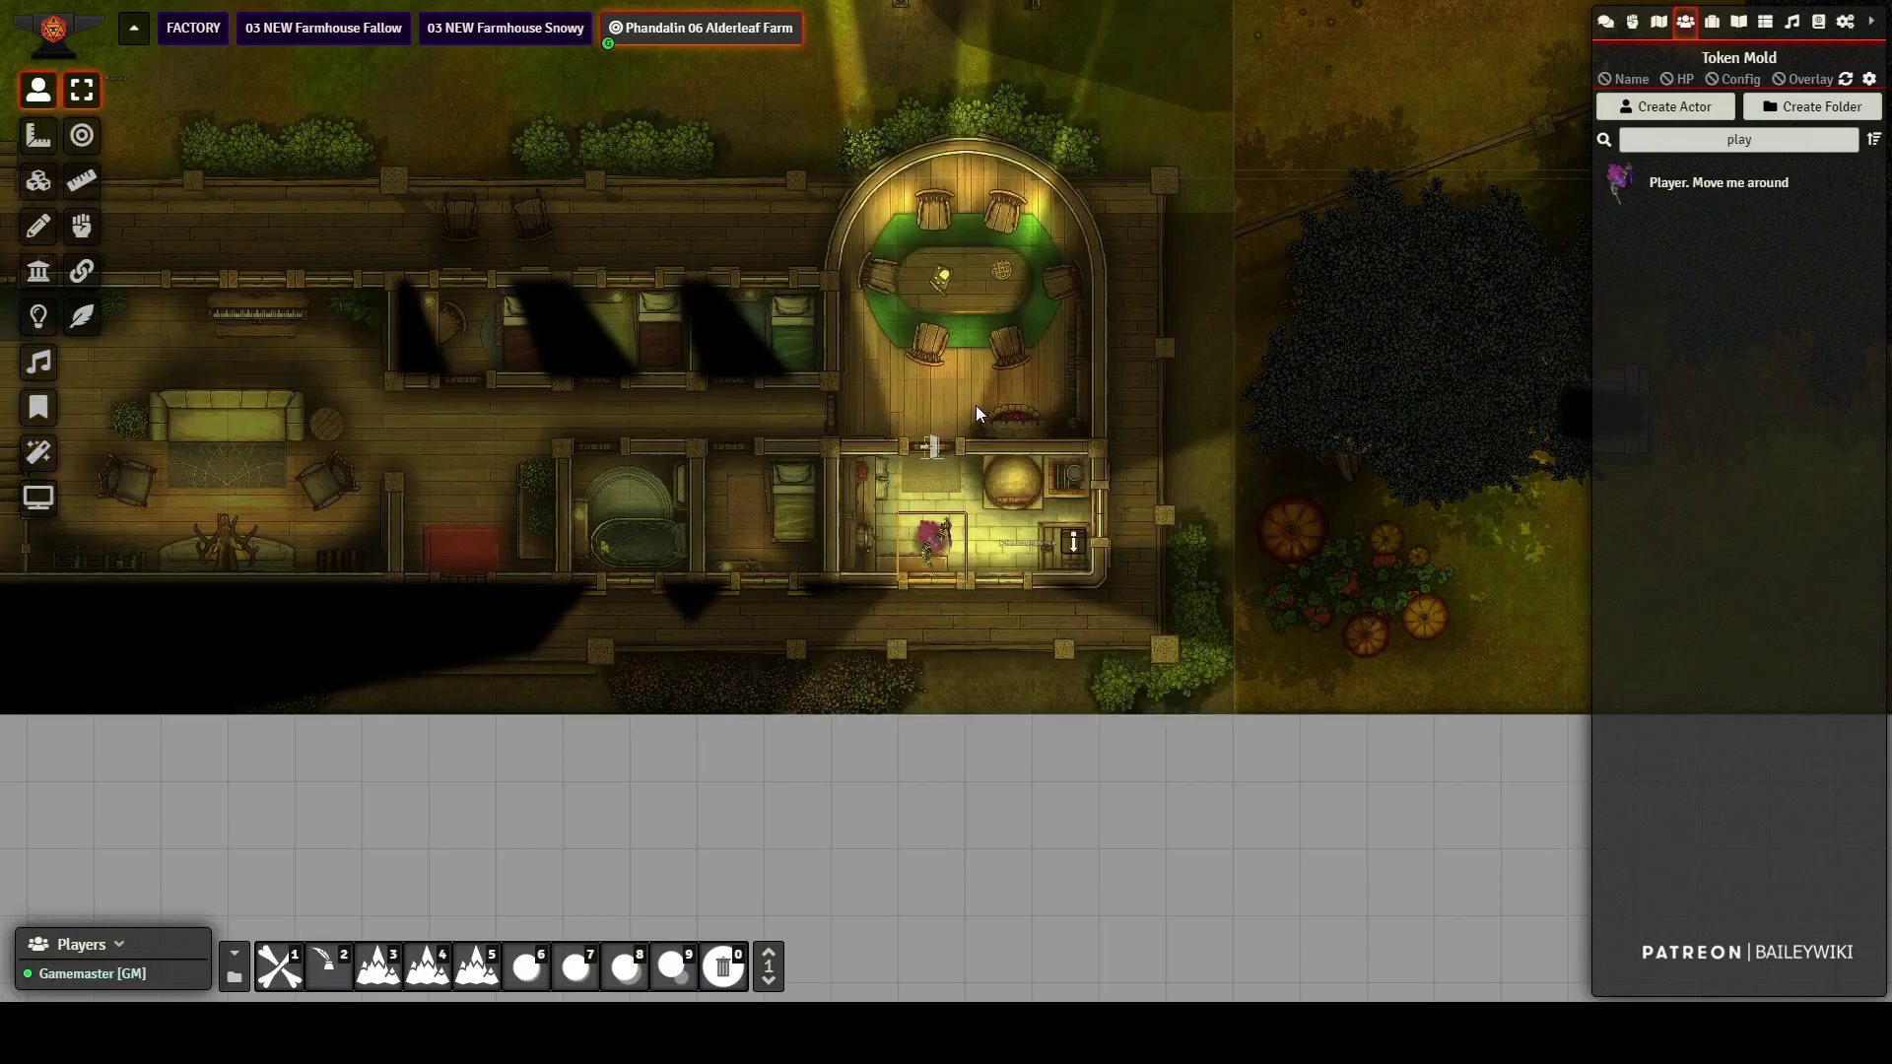
# - Take the kitchen stairs down to the storage cellar and return the token to the kitchen
pyautogui.click(1079, 540)
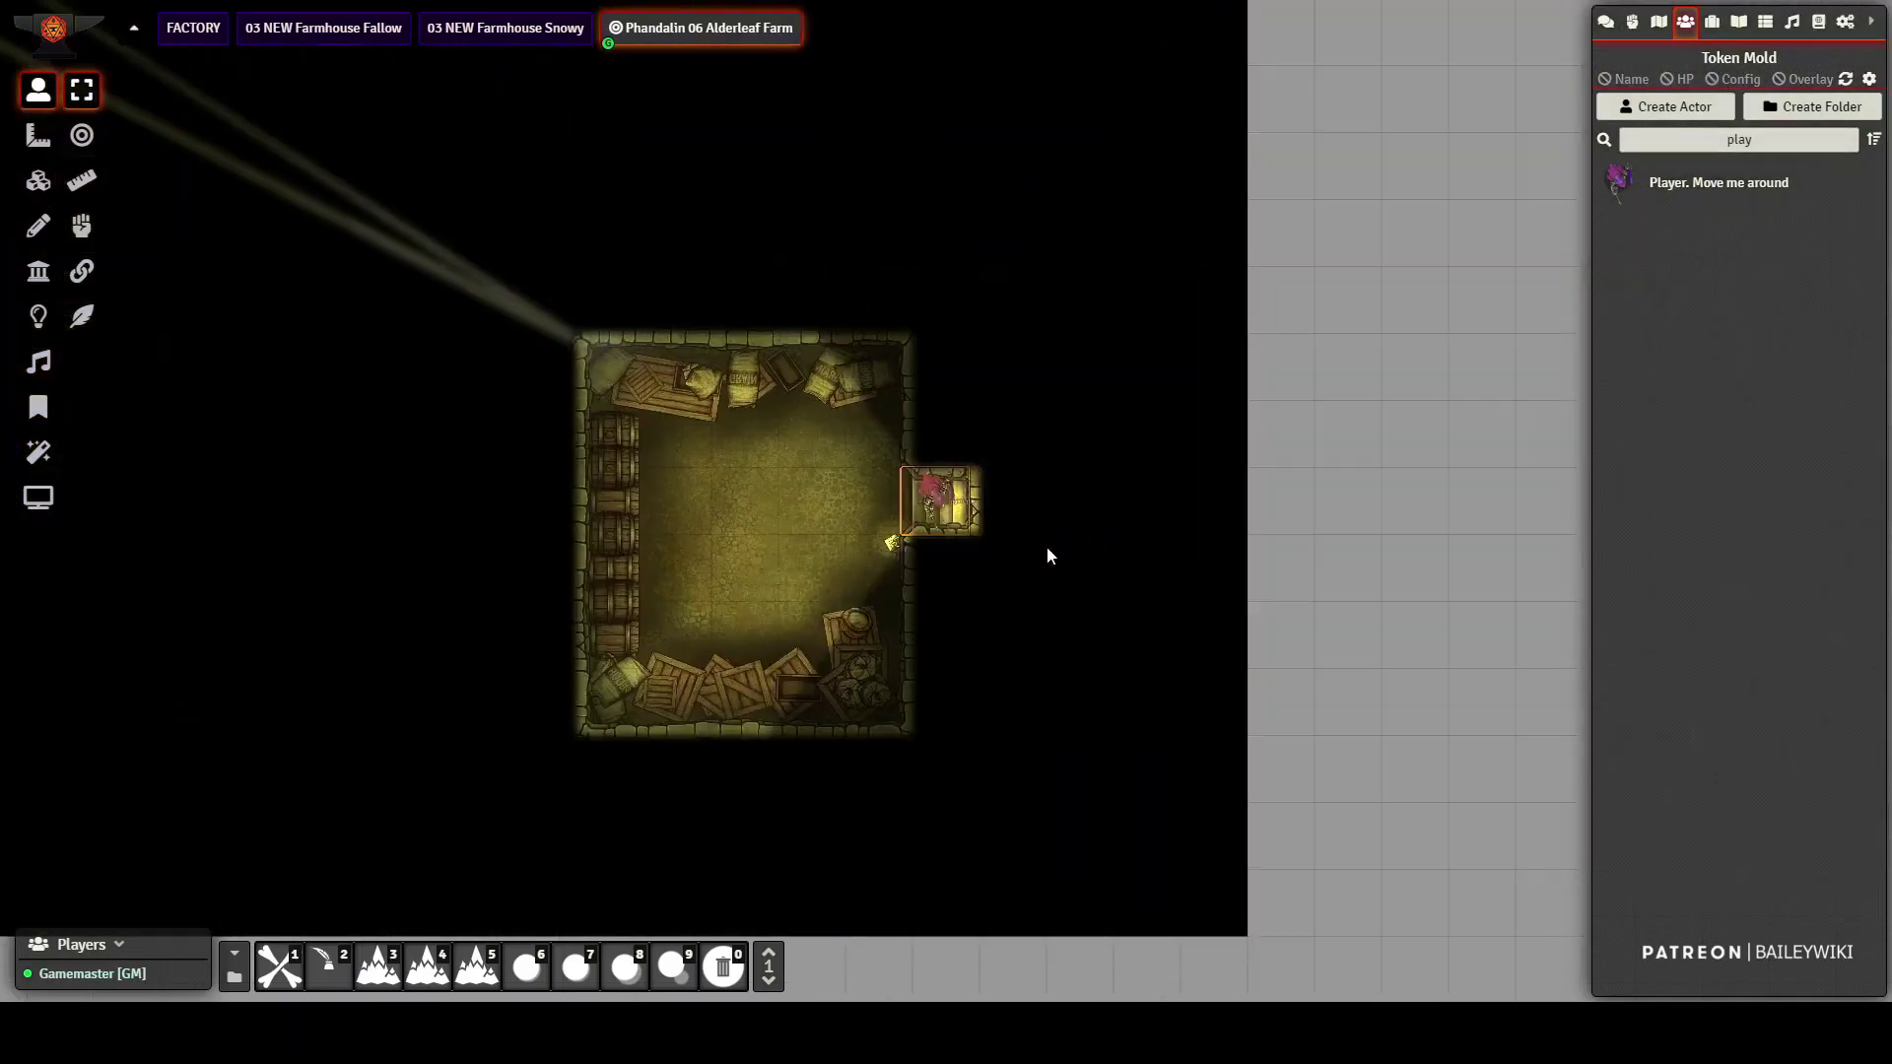
pyautogui.moveTo(945, 500)
pyautogui.mouseDown()
pyautogui.moveTo(811, 499)
pyautogui.moveTo(944, 500)
pyautogui.mouseUp()
pyautogui.click(944, 501)
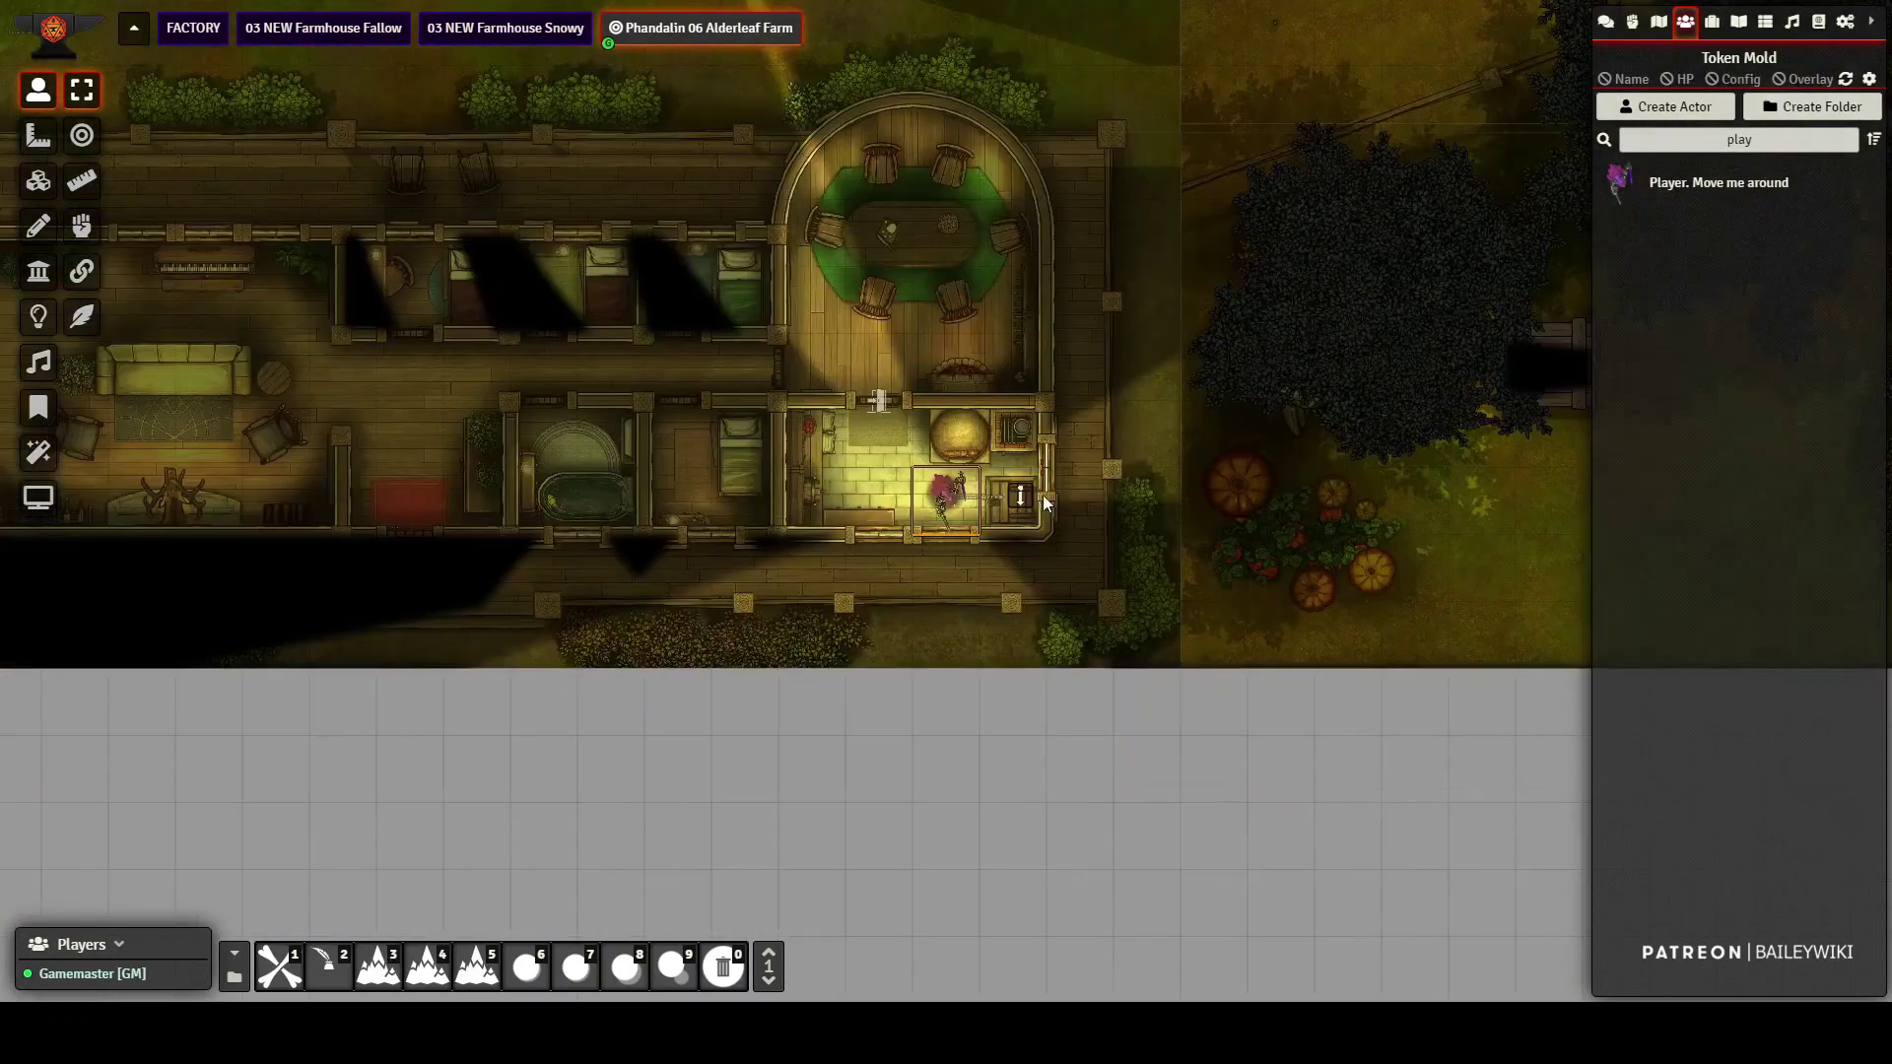
# - Move the token back north into the dining room and close the kitchen door
pyautogui.press('Left')
pyautogui.press('Up')
pyautogui.press('Up')
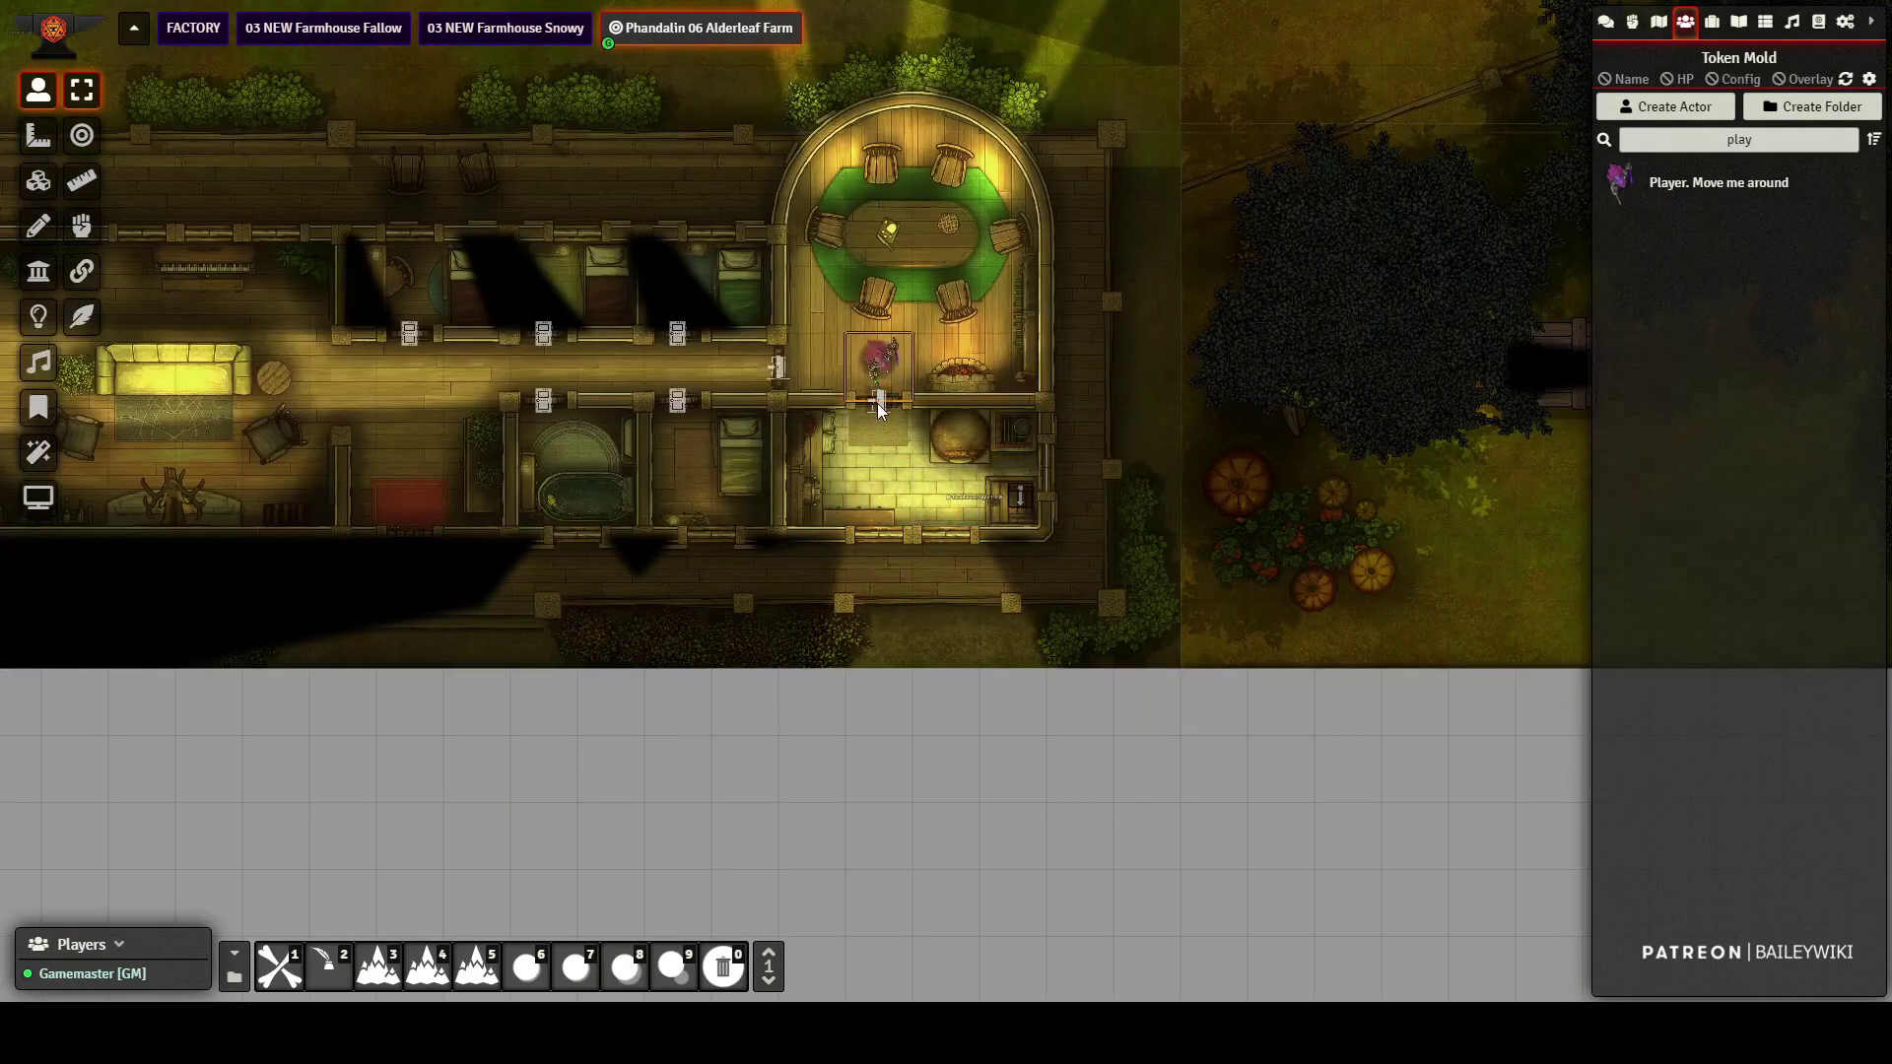
pyautogui.click(879, 403)
# - Bring the token outside to the barn's front entrance and walk it through the open door into the barn
pyautogui.scroll(-7, 941, 365)
pyautogui.moveTo(967, 463); pyautogui.dragTo(979, 670)
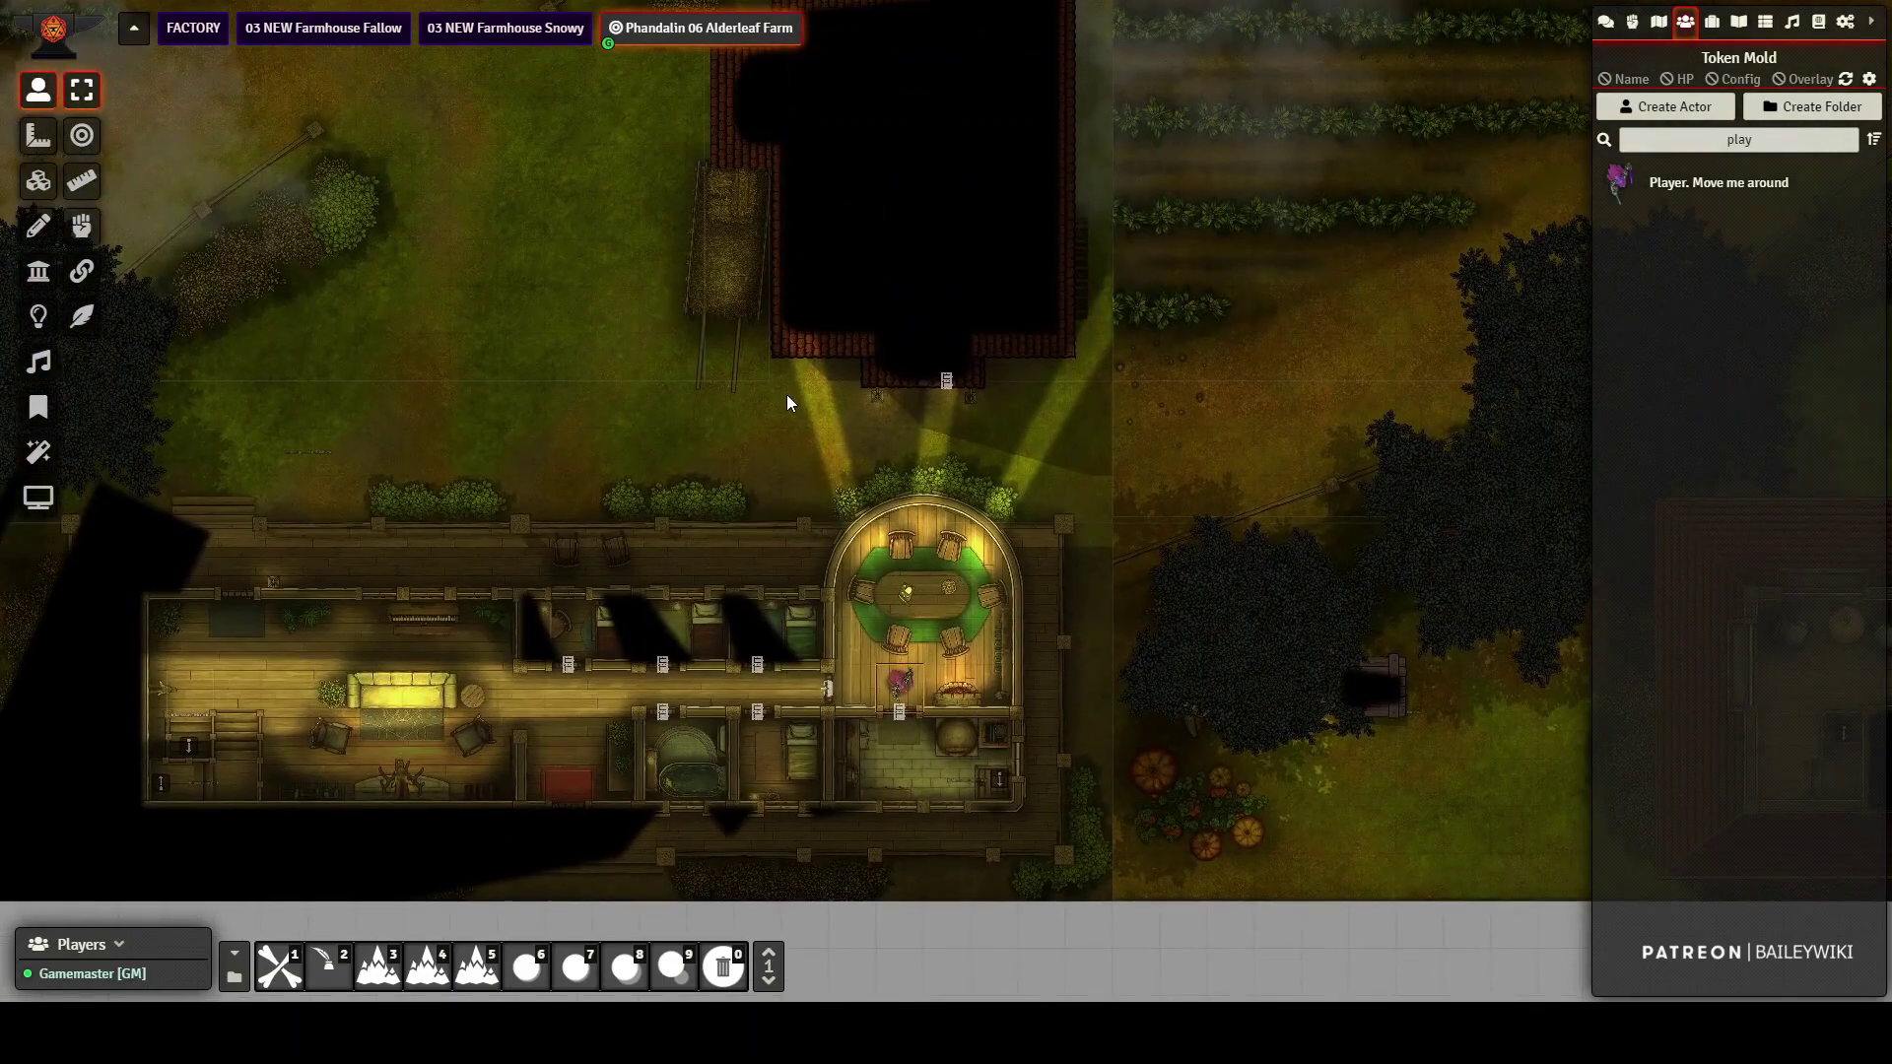
pyautogui.click(516, 291)
pyautogui.moveTo(353, 174); pyautogui.dragTo(617, 464)
pyautogui.click(548, 406)
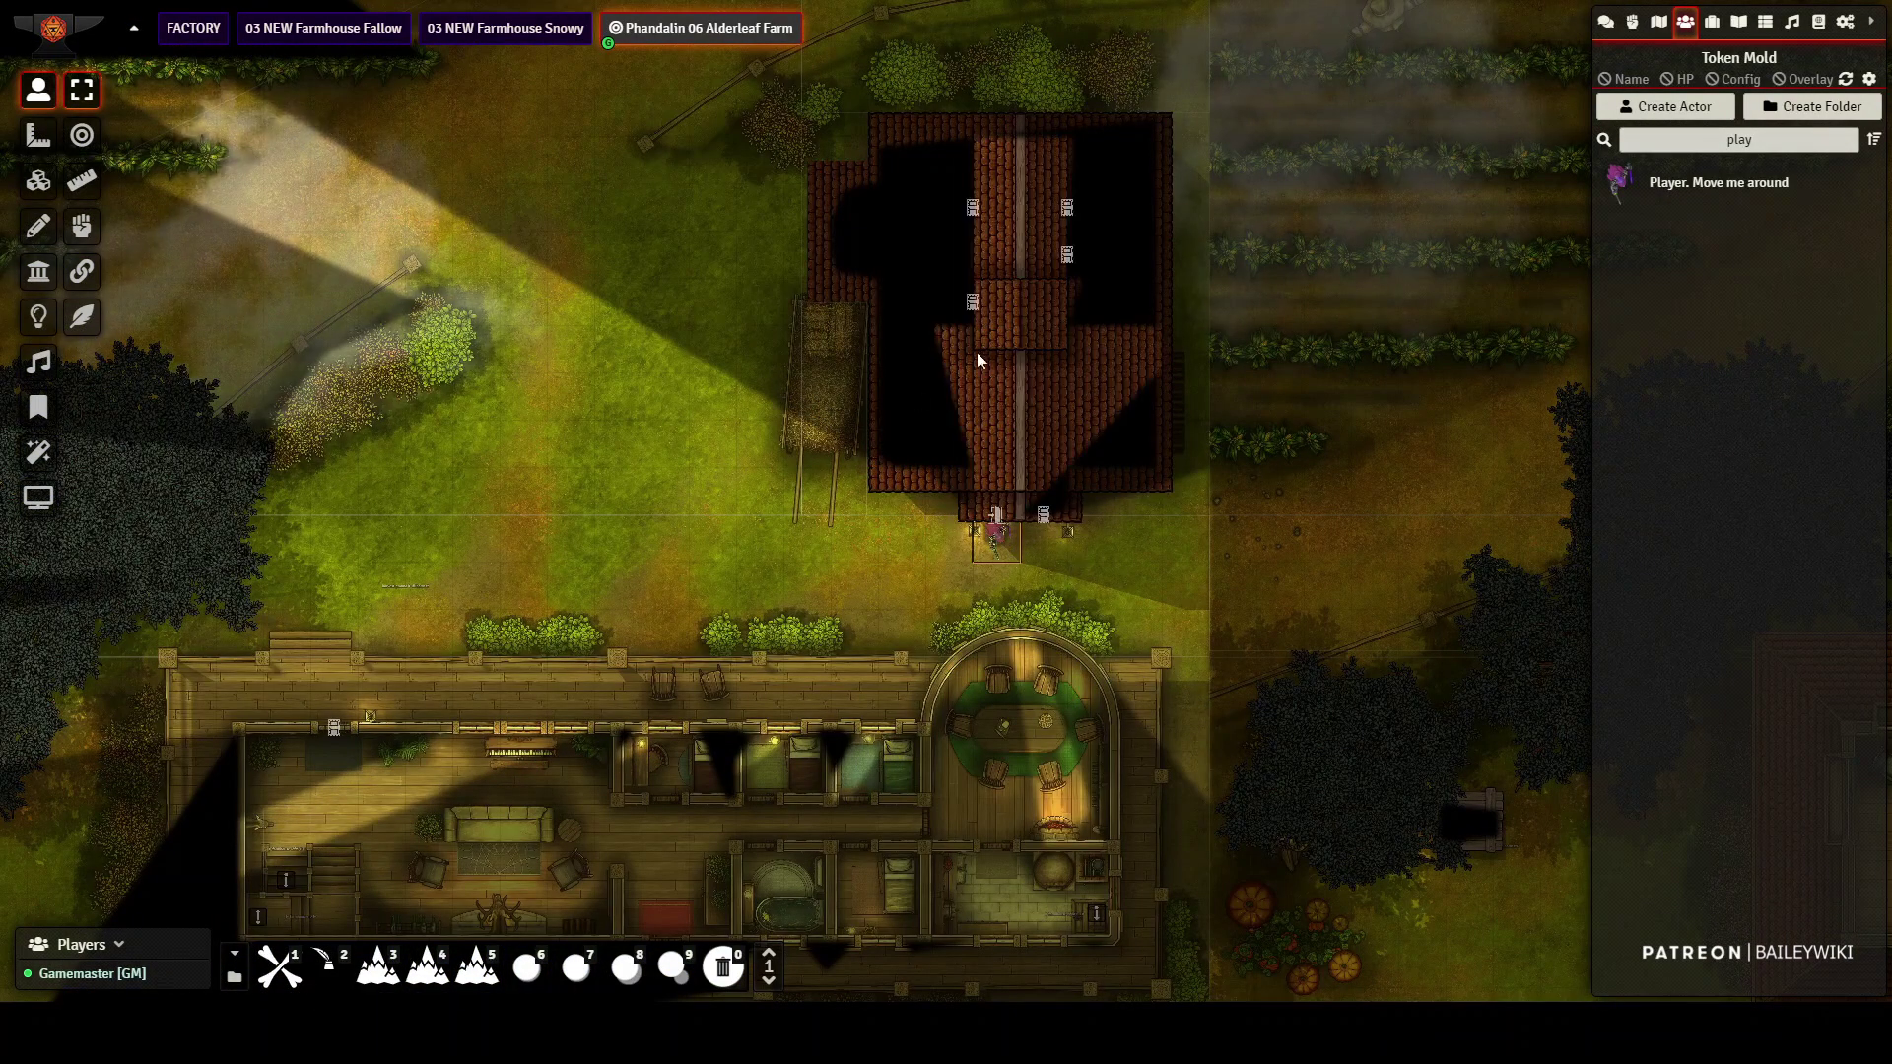
pyautogui.press('Up')
pyautogui.press('Up')
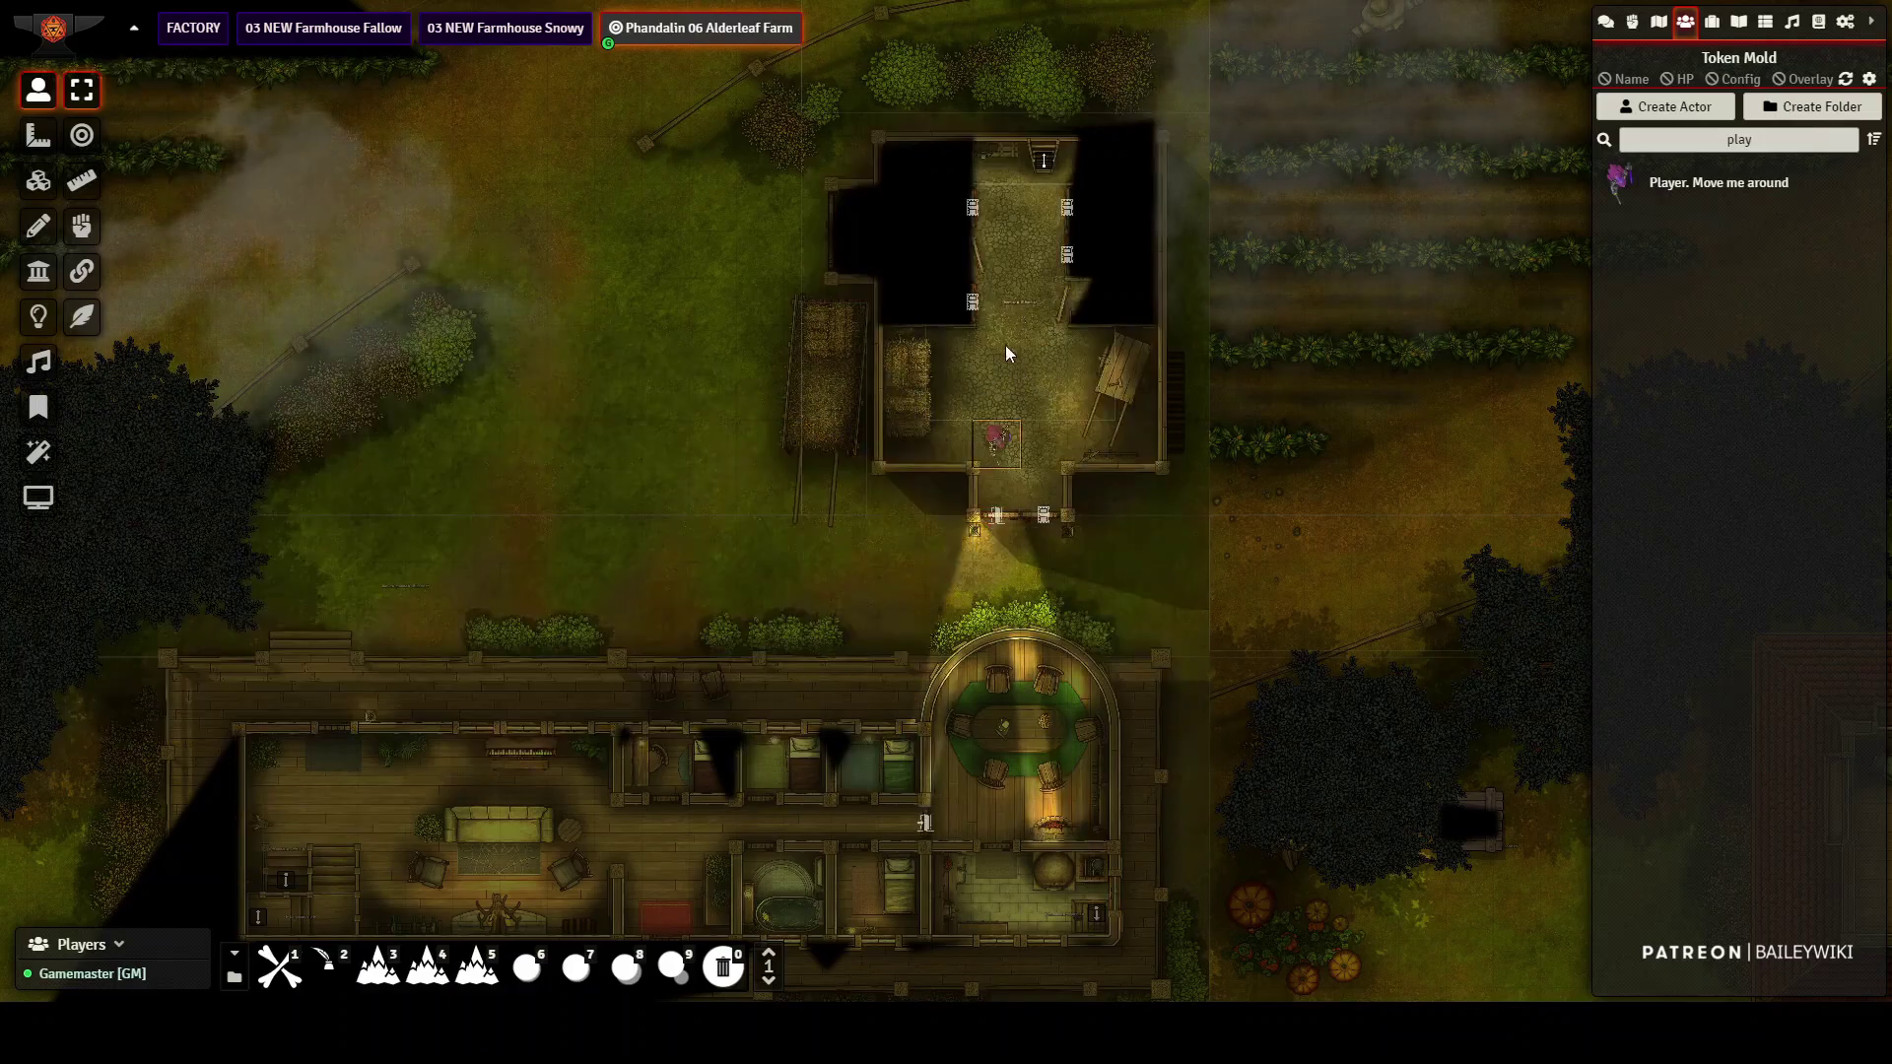
# - Walk the token north along the barn aisle to the back wall, opening the closed stall doors on the west side
pyautogui.press('Up')
pyautogui.press('Up')
pyautogui.press('Up')
pyautogui.press('Up')
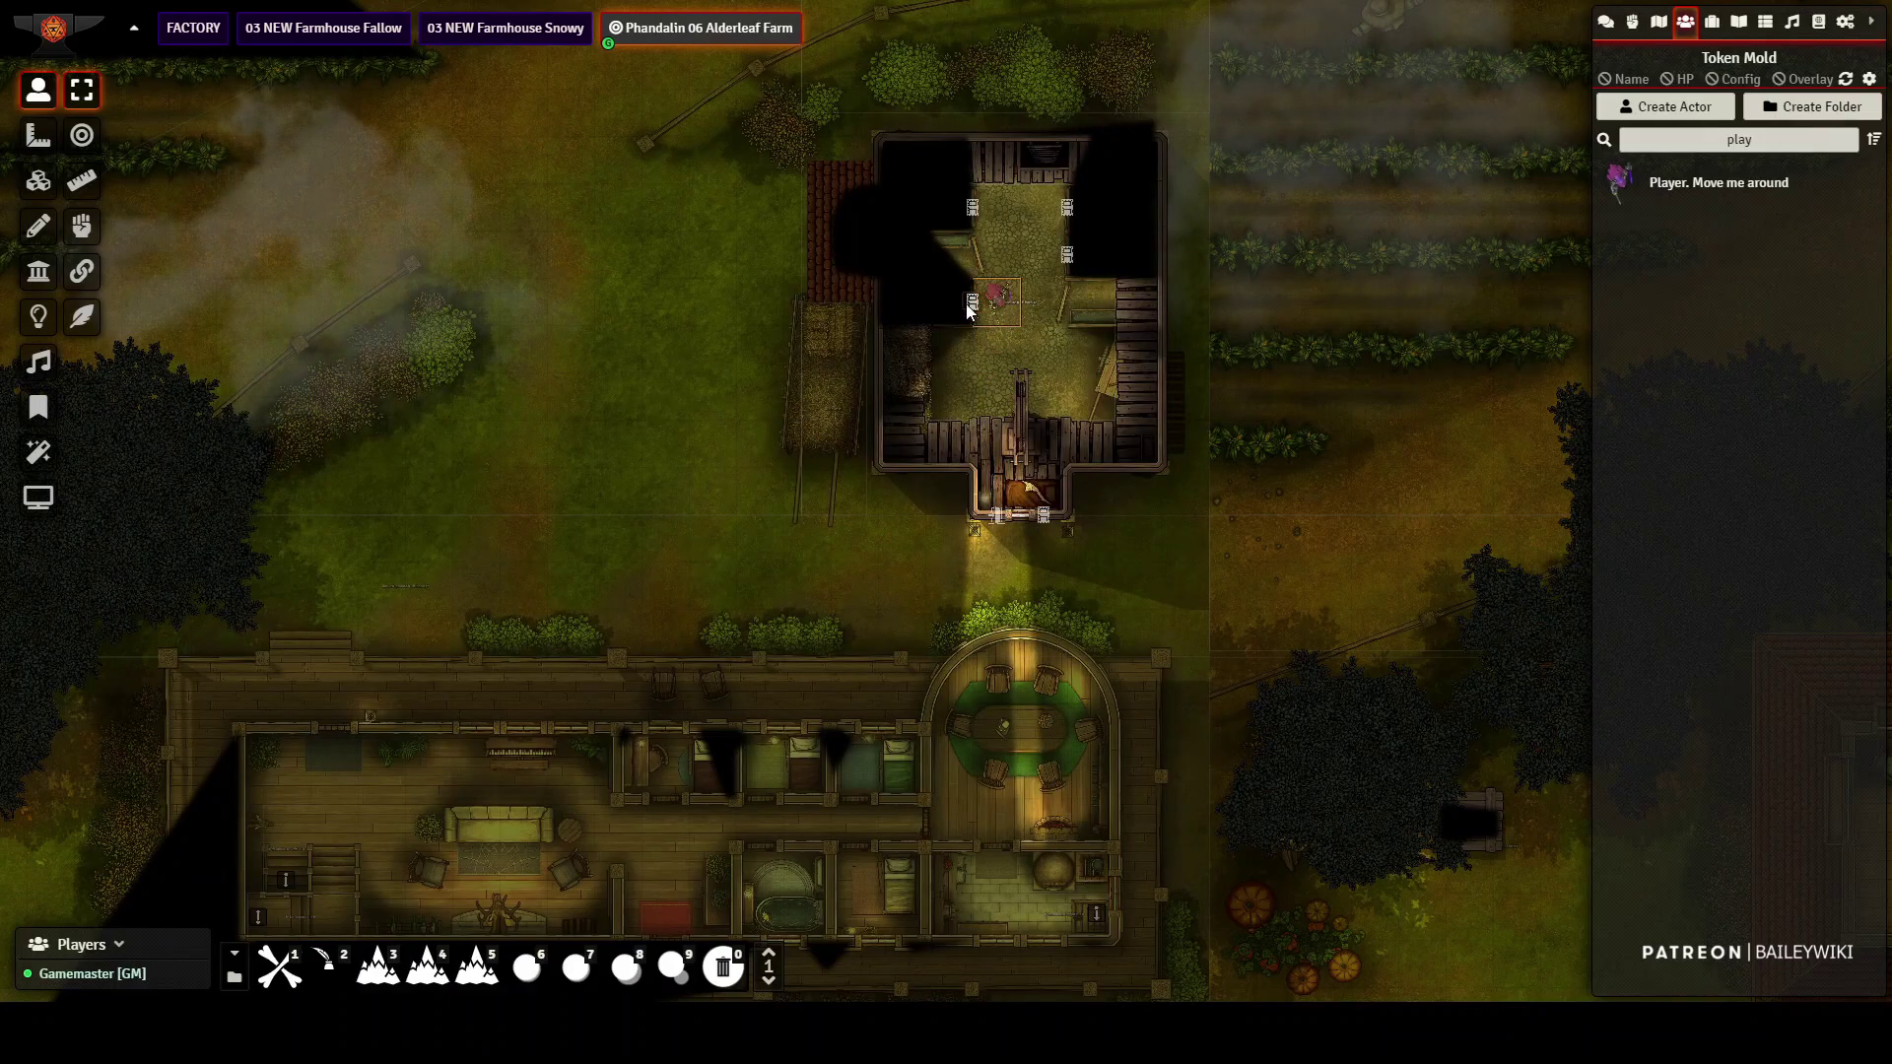
pyautogui.press('Down')
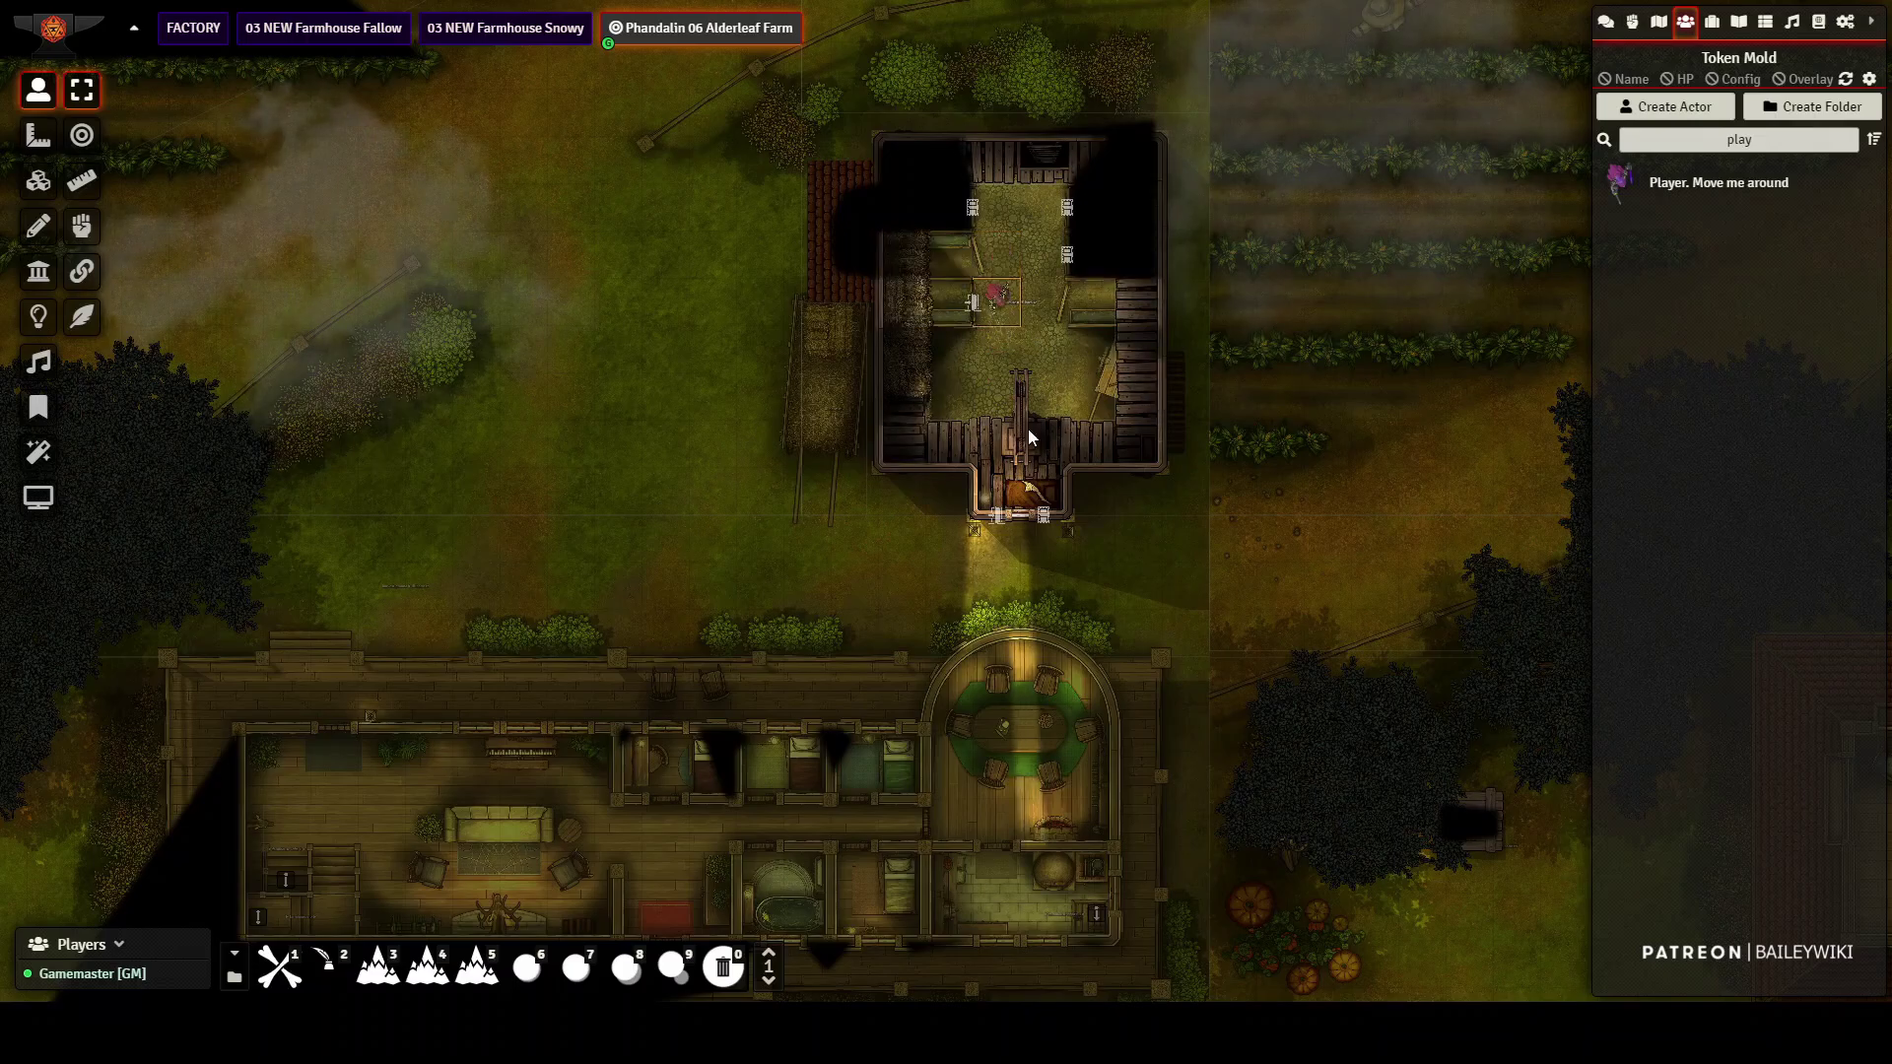
pyautogui.press('Up')
pyautogui.press('Up')
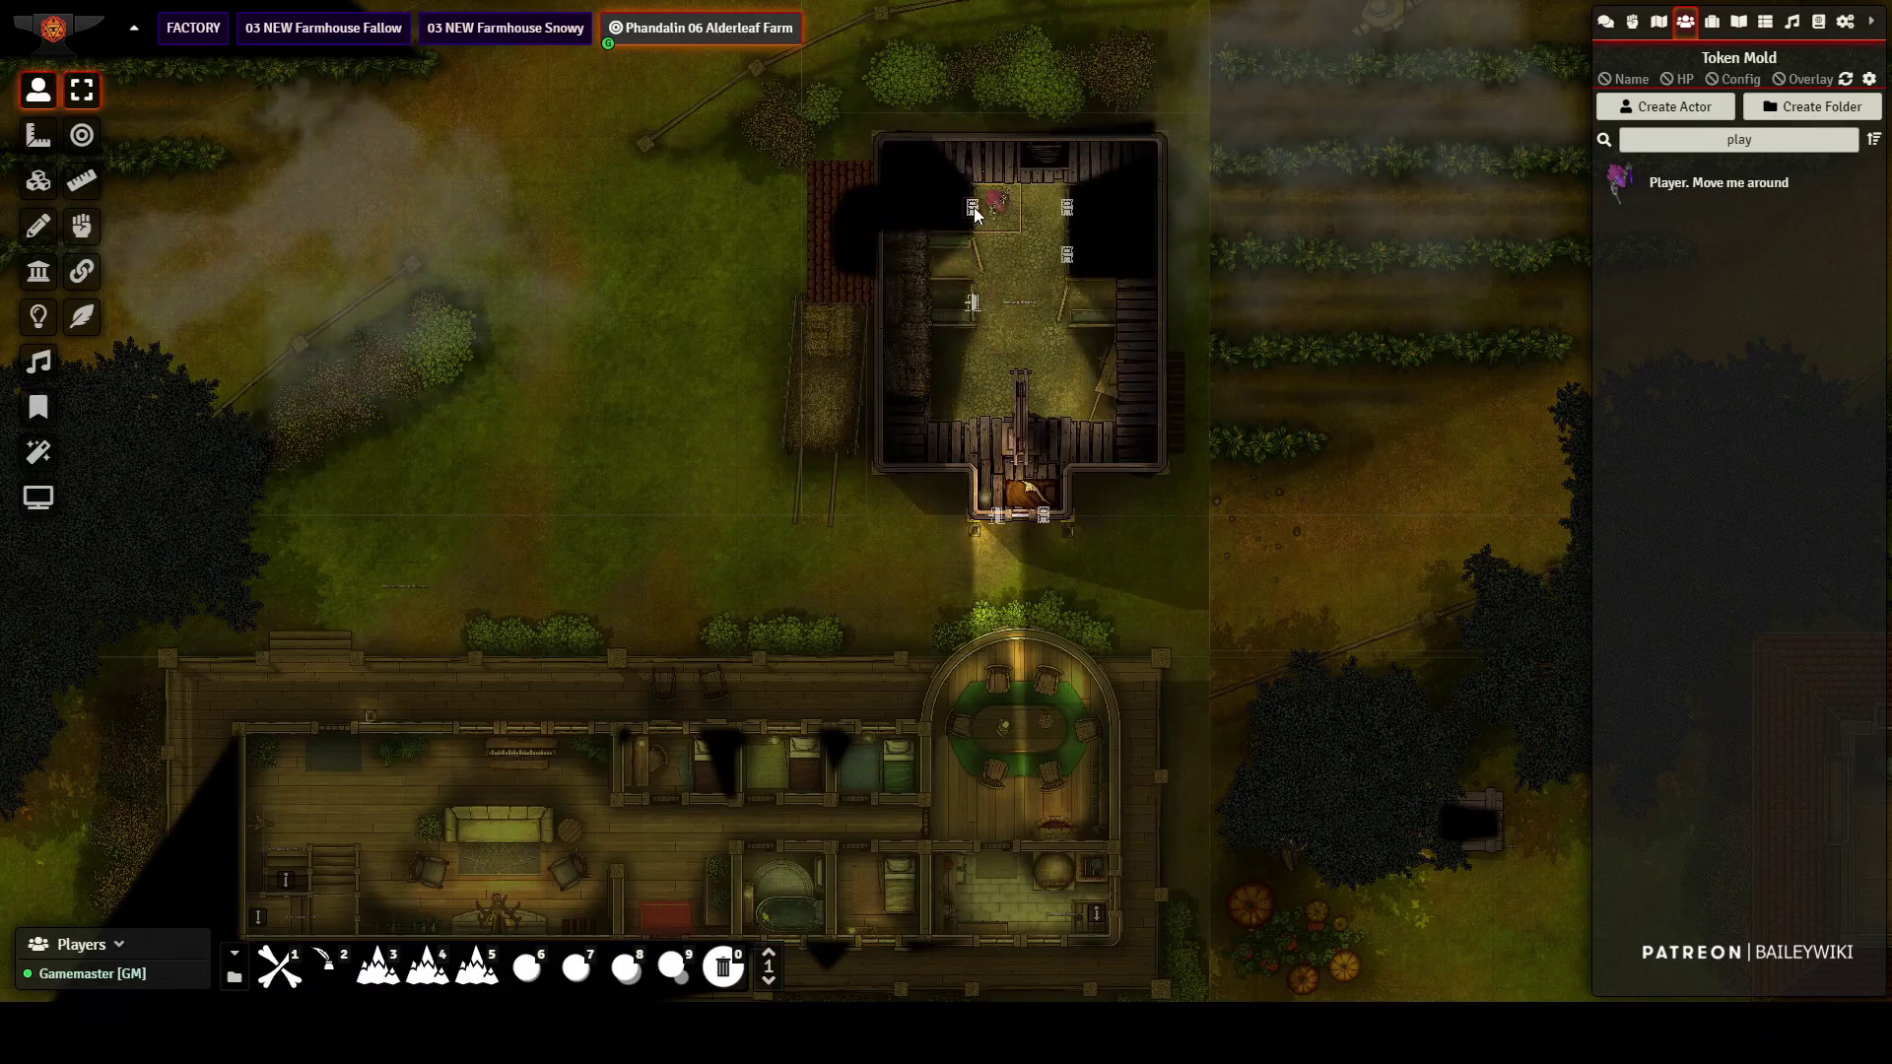
pyautogui.press('Up')
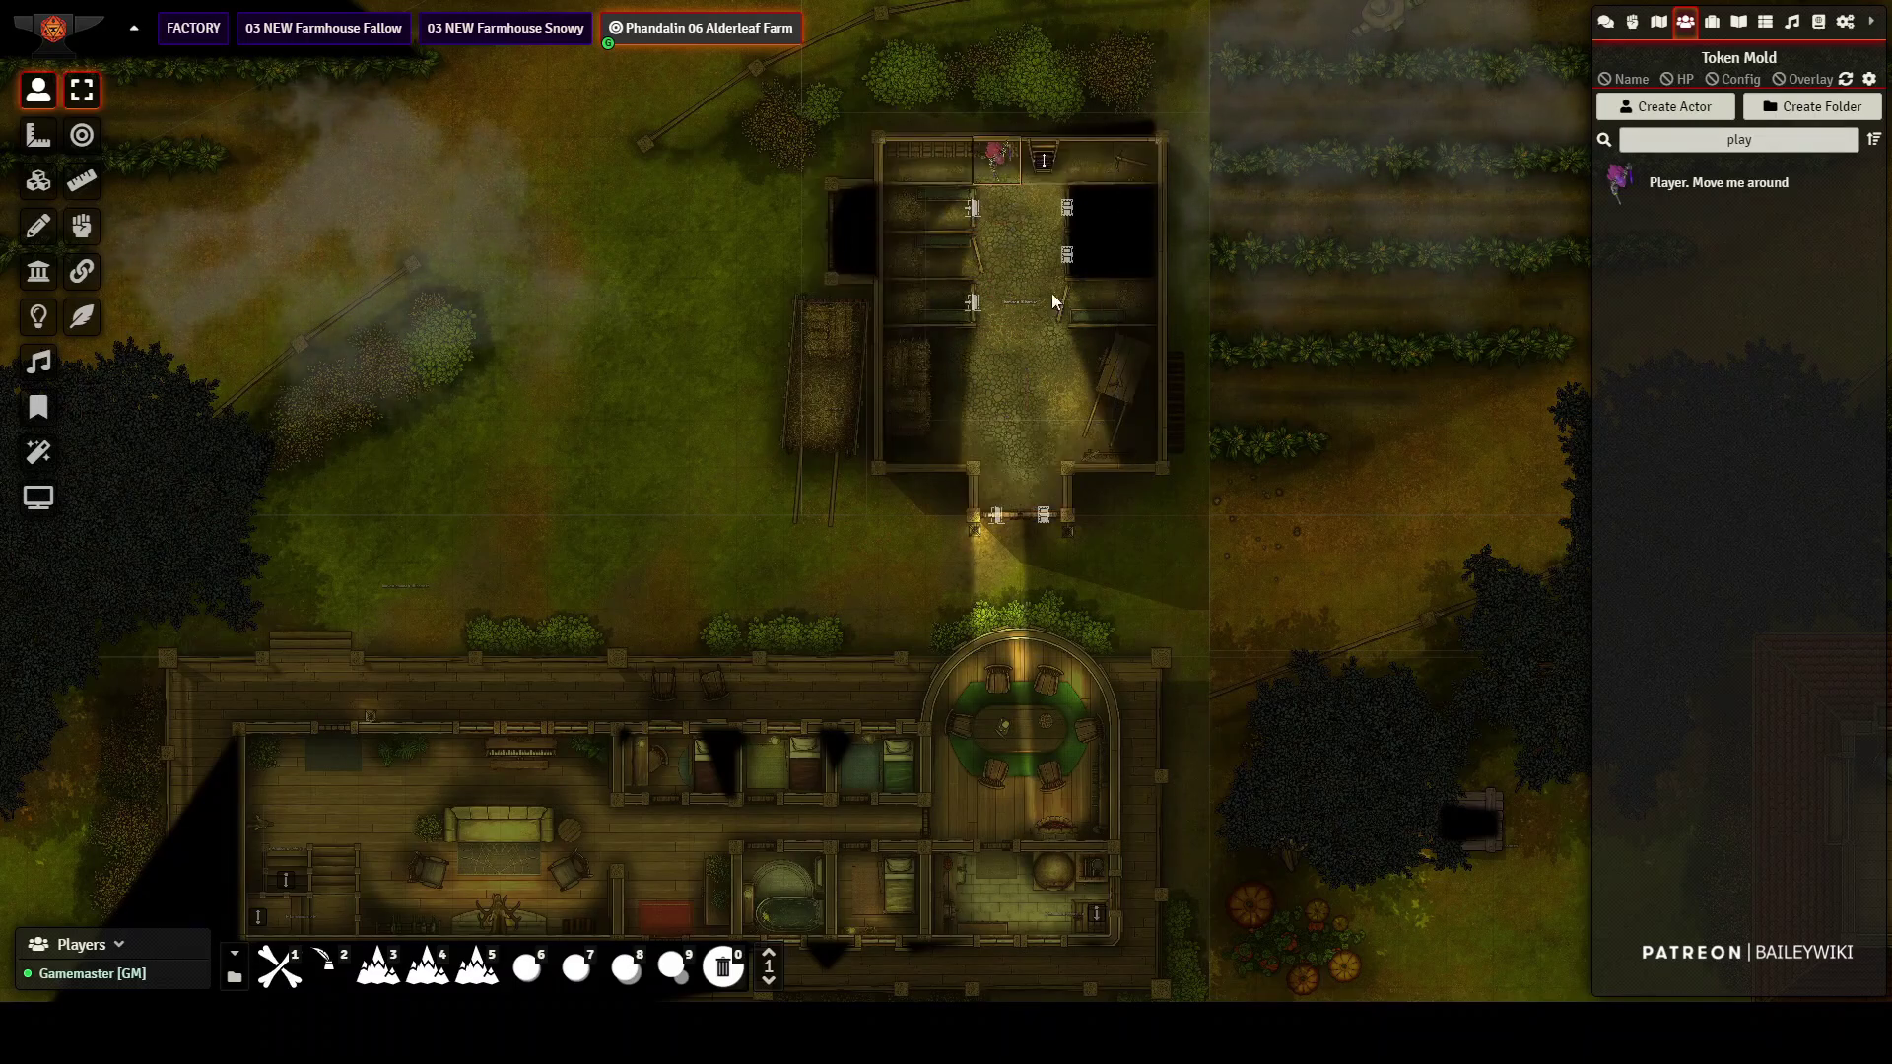
# - Take the ladder at the back of the barn up to the loft
pyautogui.scroll(11, 1045, 337)
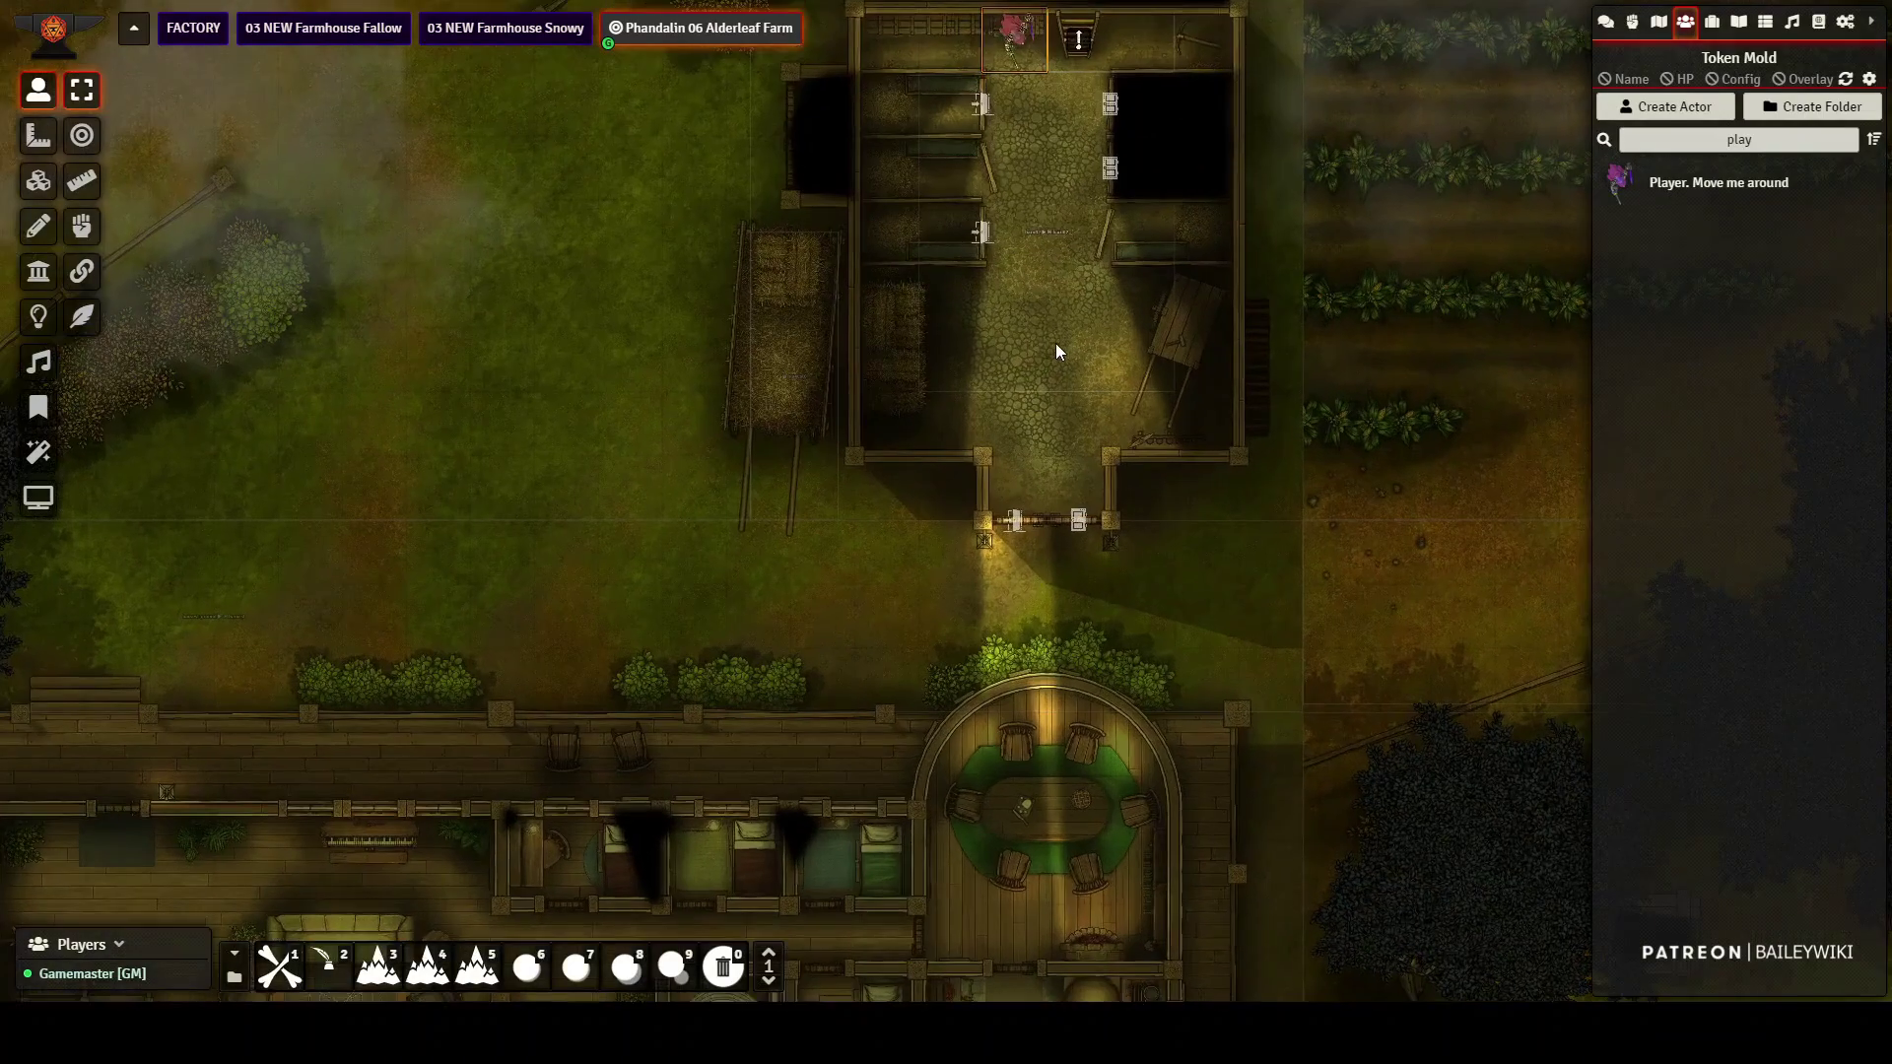
pyautogui.moveTo(1049, 293); pyautogui.dragTo(967, 723)
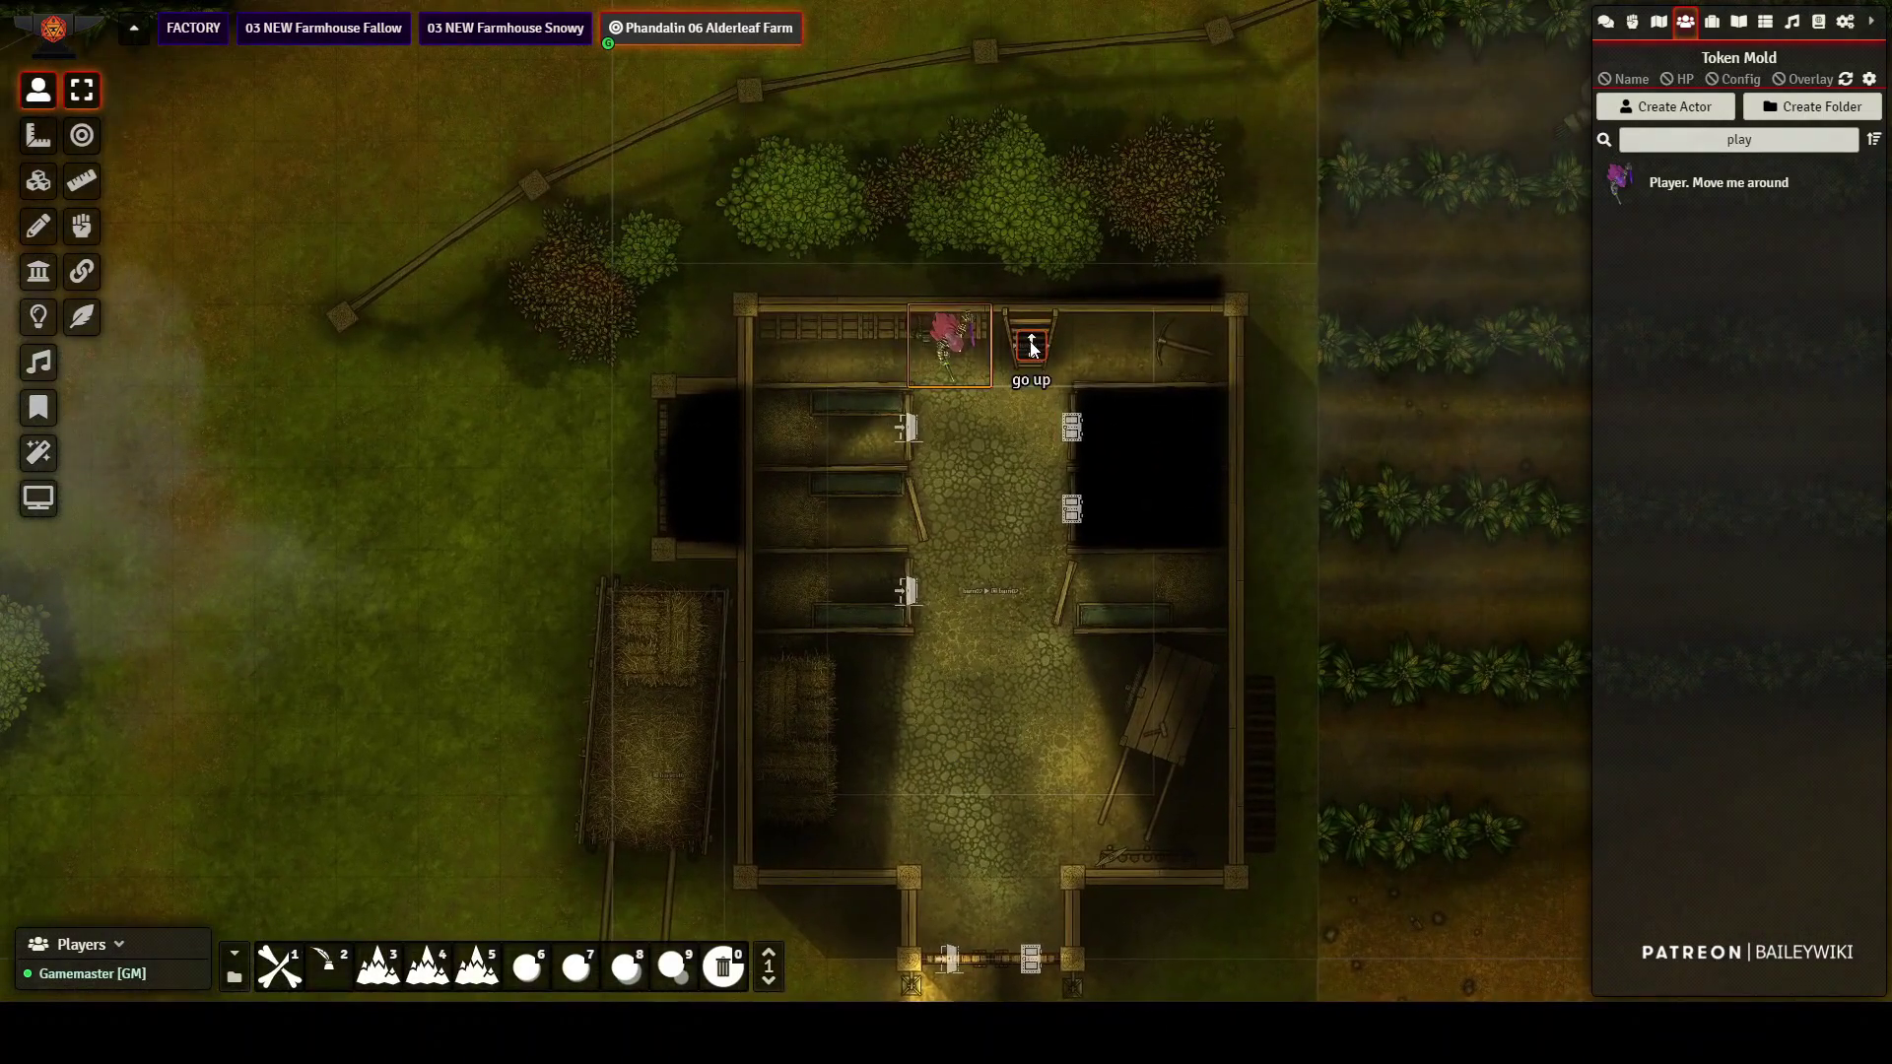
pyautogui.click(1032, 347)
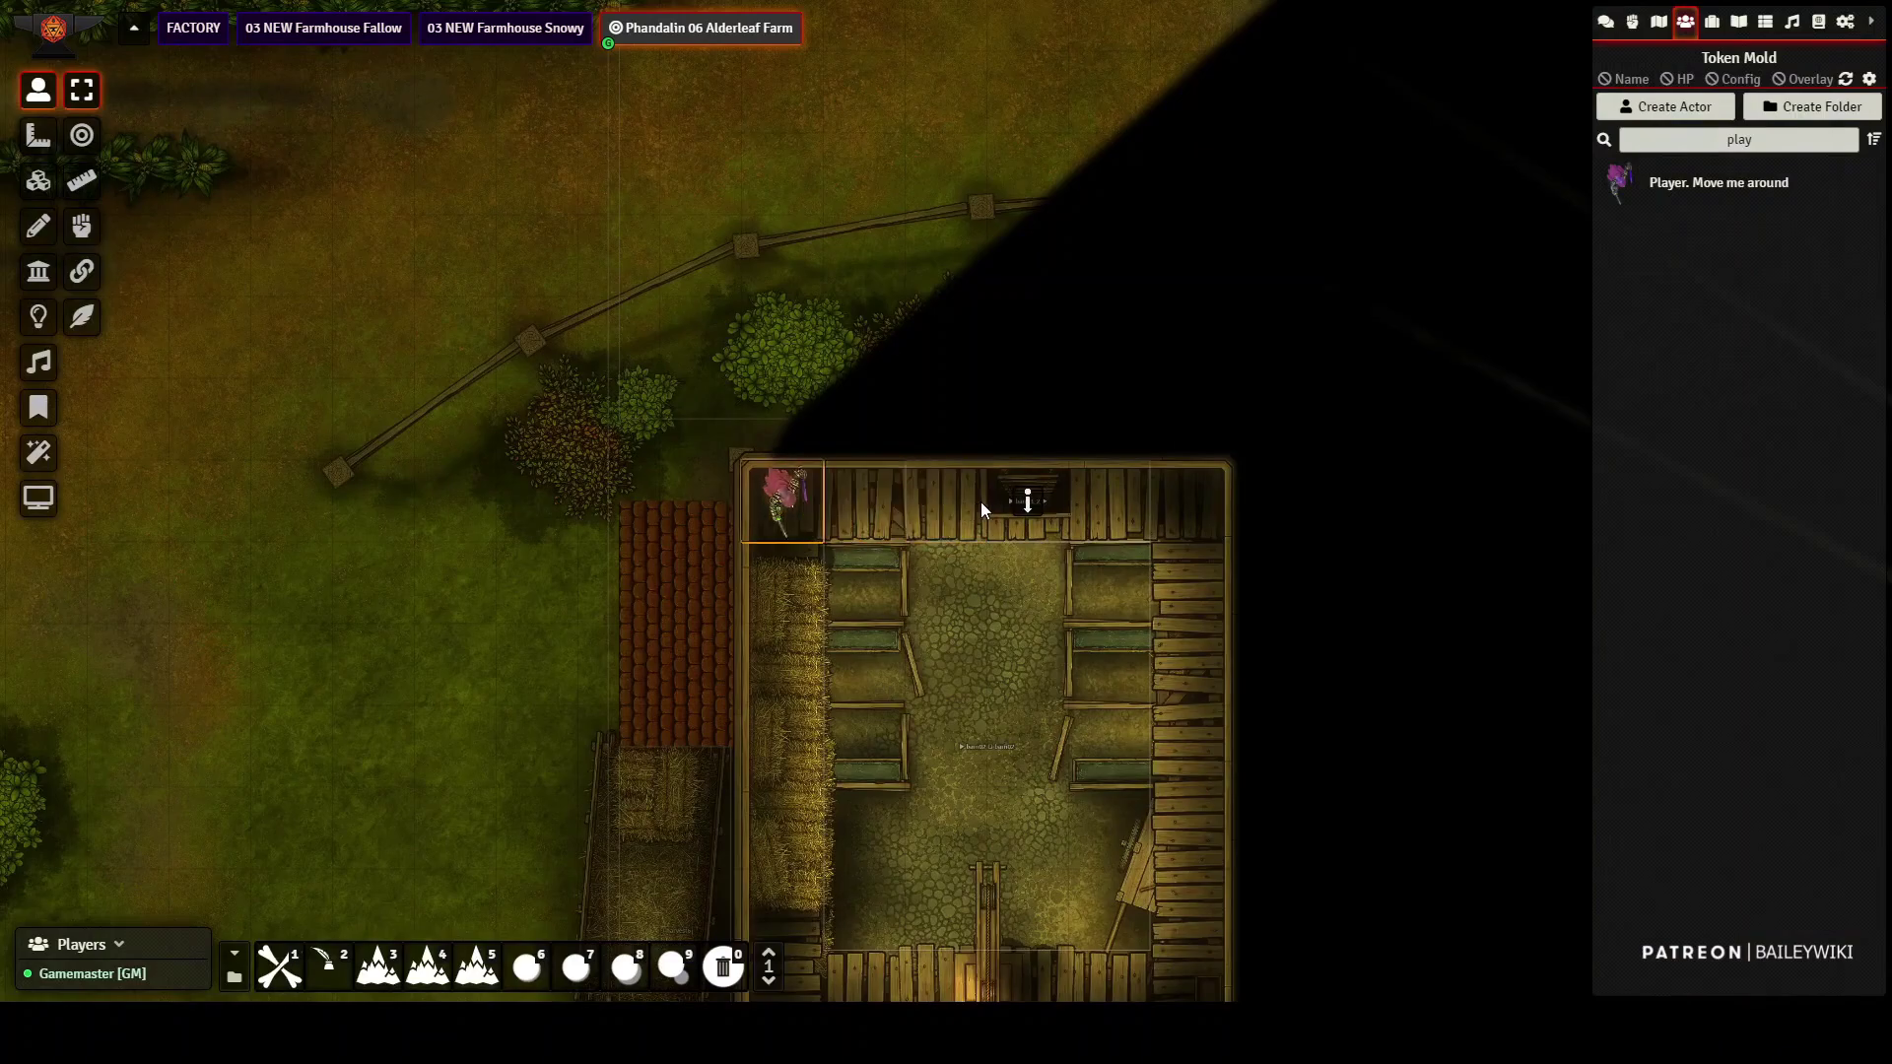
# - Walk the token south along the loft's west side and east to the platform above the barn entrance
pyautogui.press('Down')
pyautogui.press('Down')
pyautogui.press('Down')
pyautogui.press('Down')
pyautogui.press('Down')
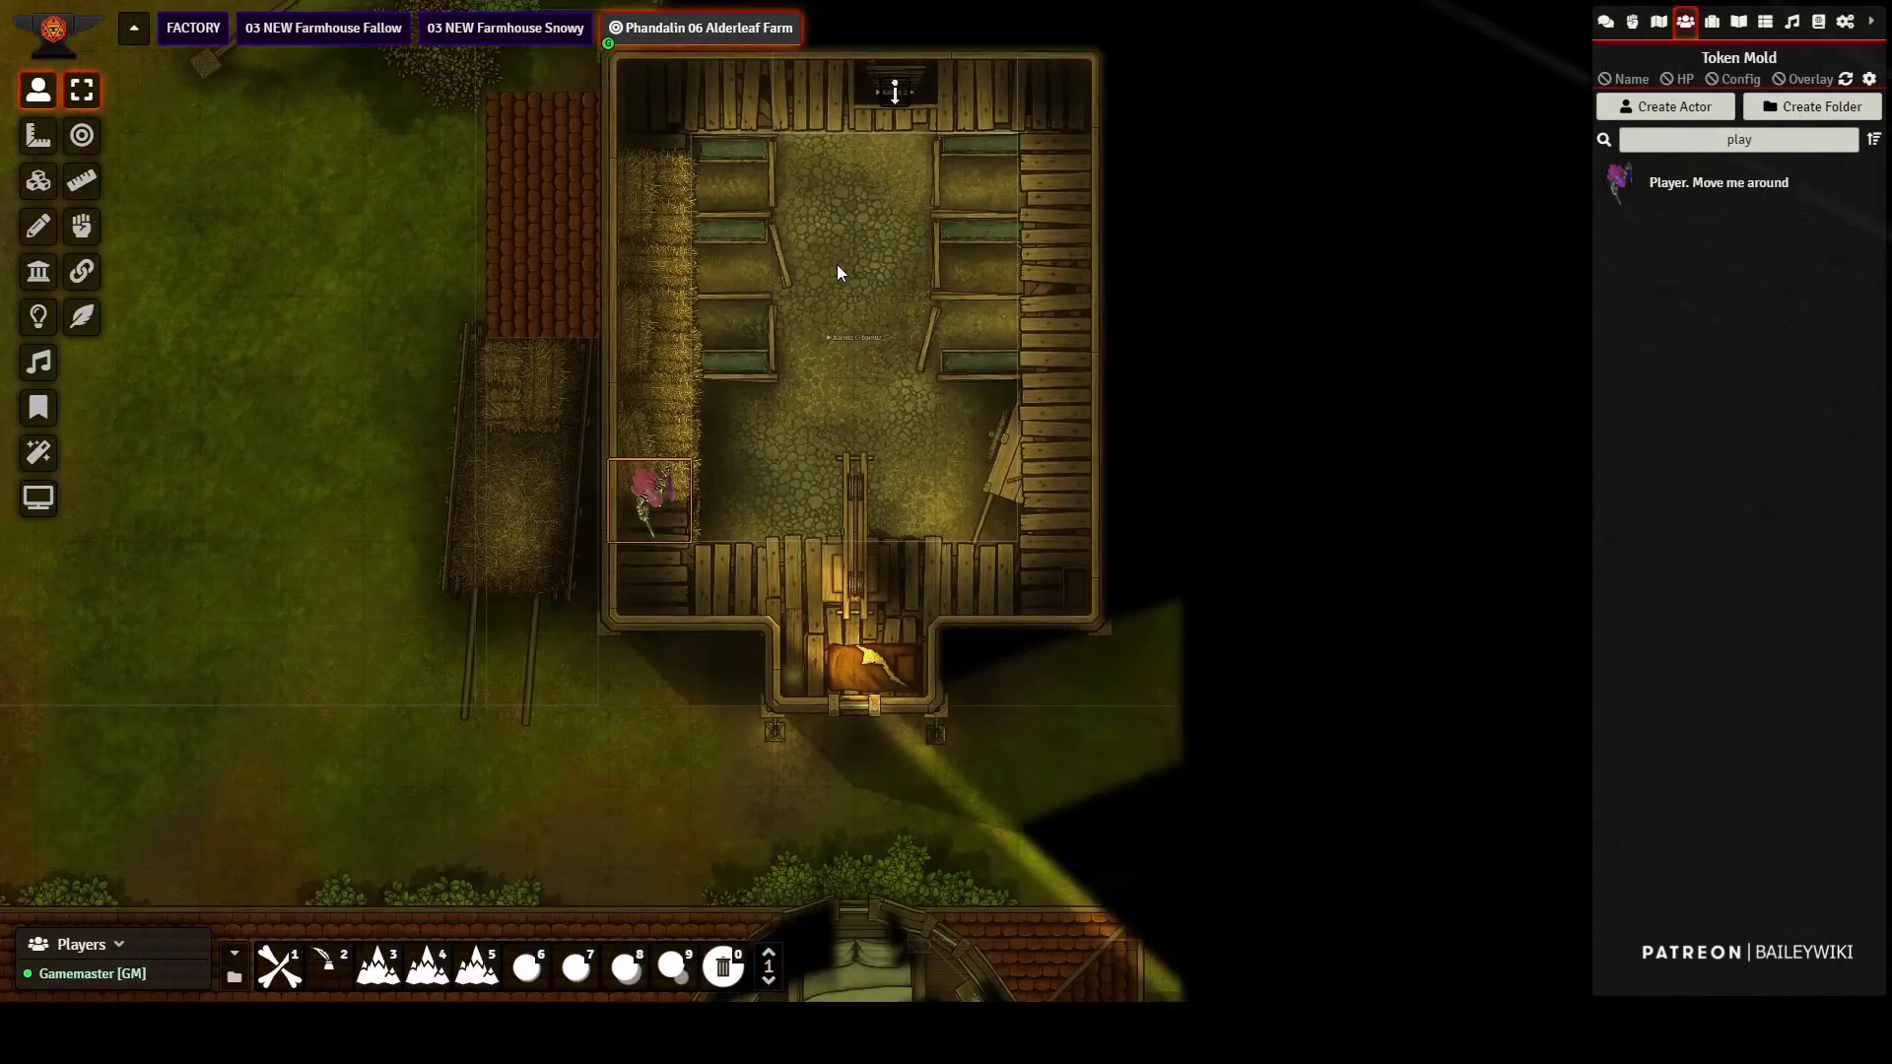
pyautogui.press('Down')
pyautogui.press('Right')
pyautogui.press('Right')
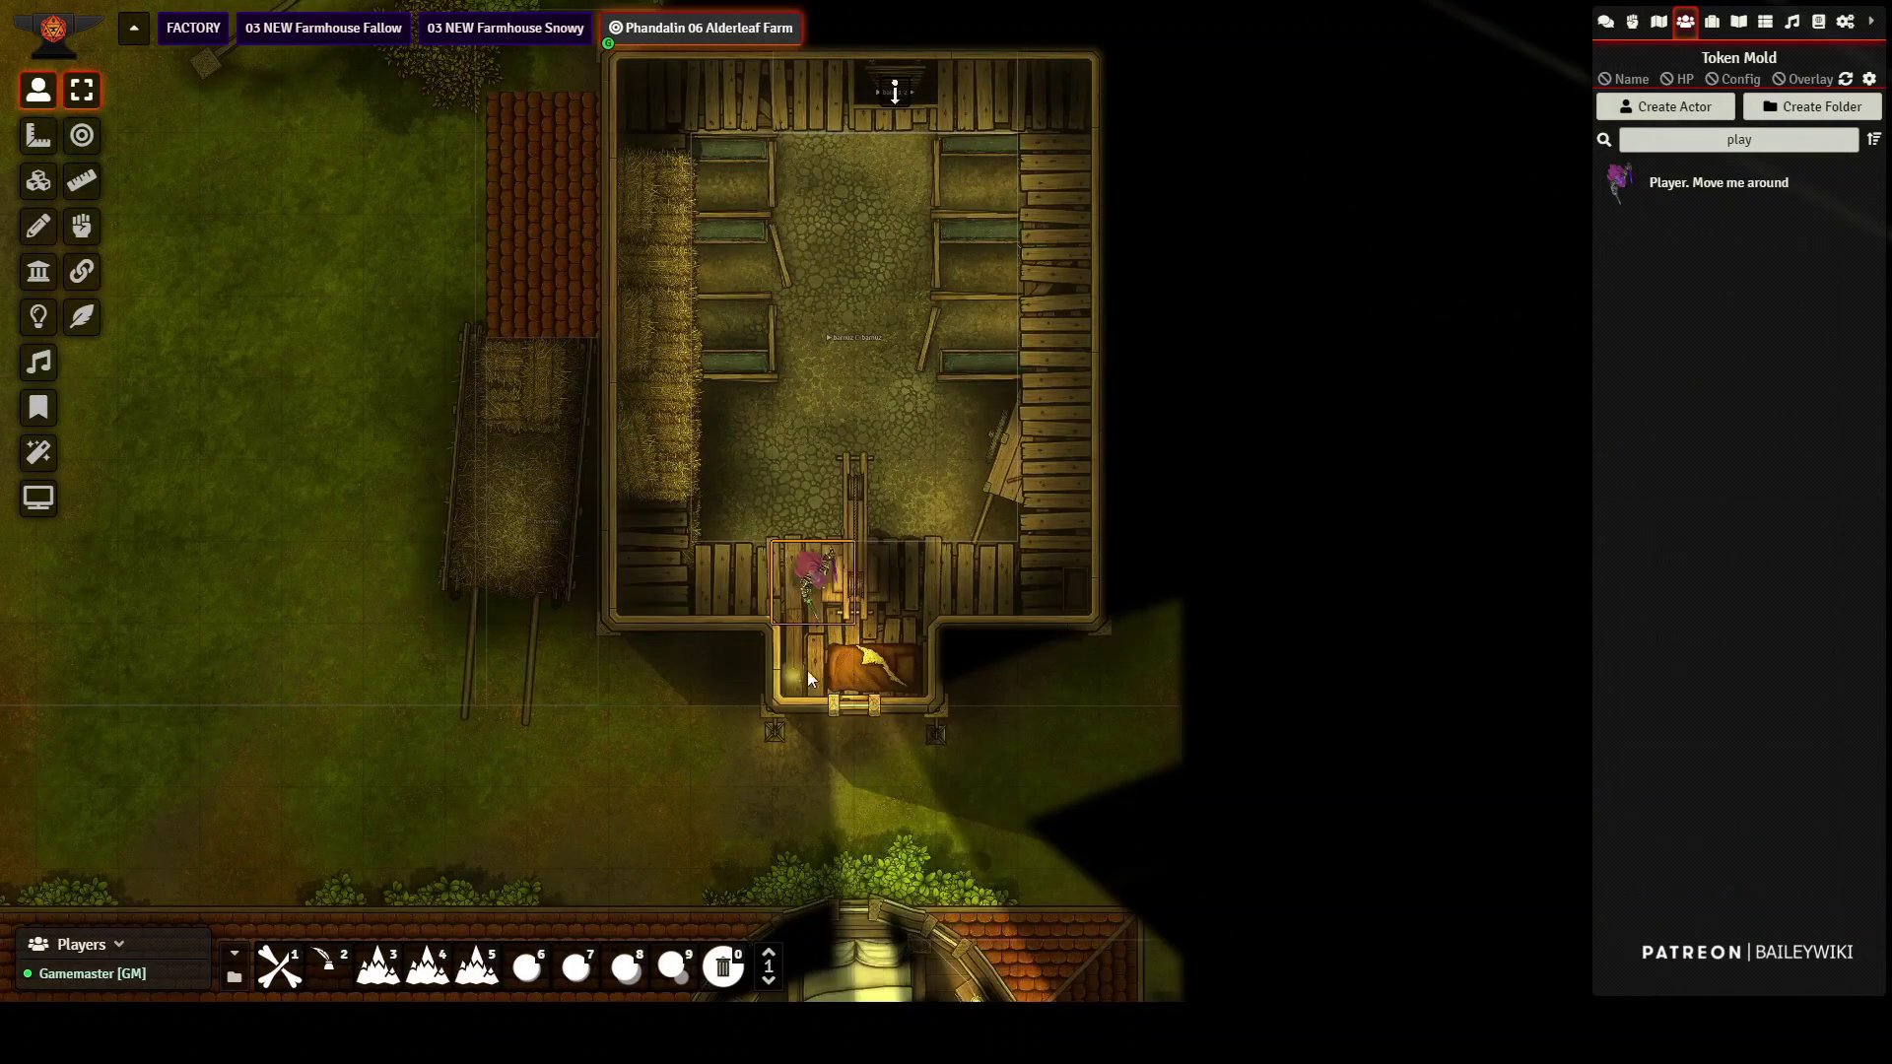
# - Walk the token east across the loft and north along its east side, stopping beside the ladder at the back
pyautogui.press('Right')
pyautogui.press('Right')
pyautogui.press('Right')
pyautogui.press('Up')
pyautogui.press('Up')
pyautogui.press('Up')
pyautogui.press('Up')
pyautogui.press('Up')
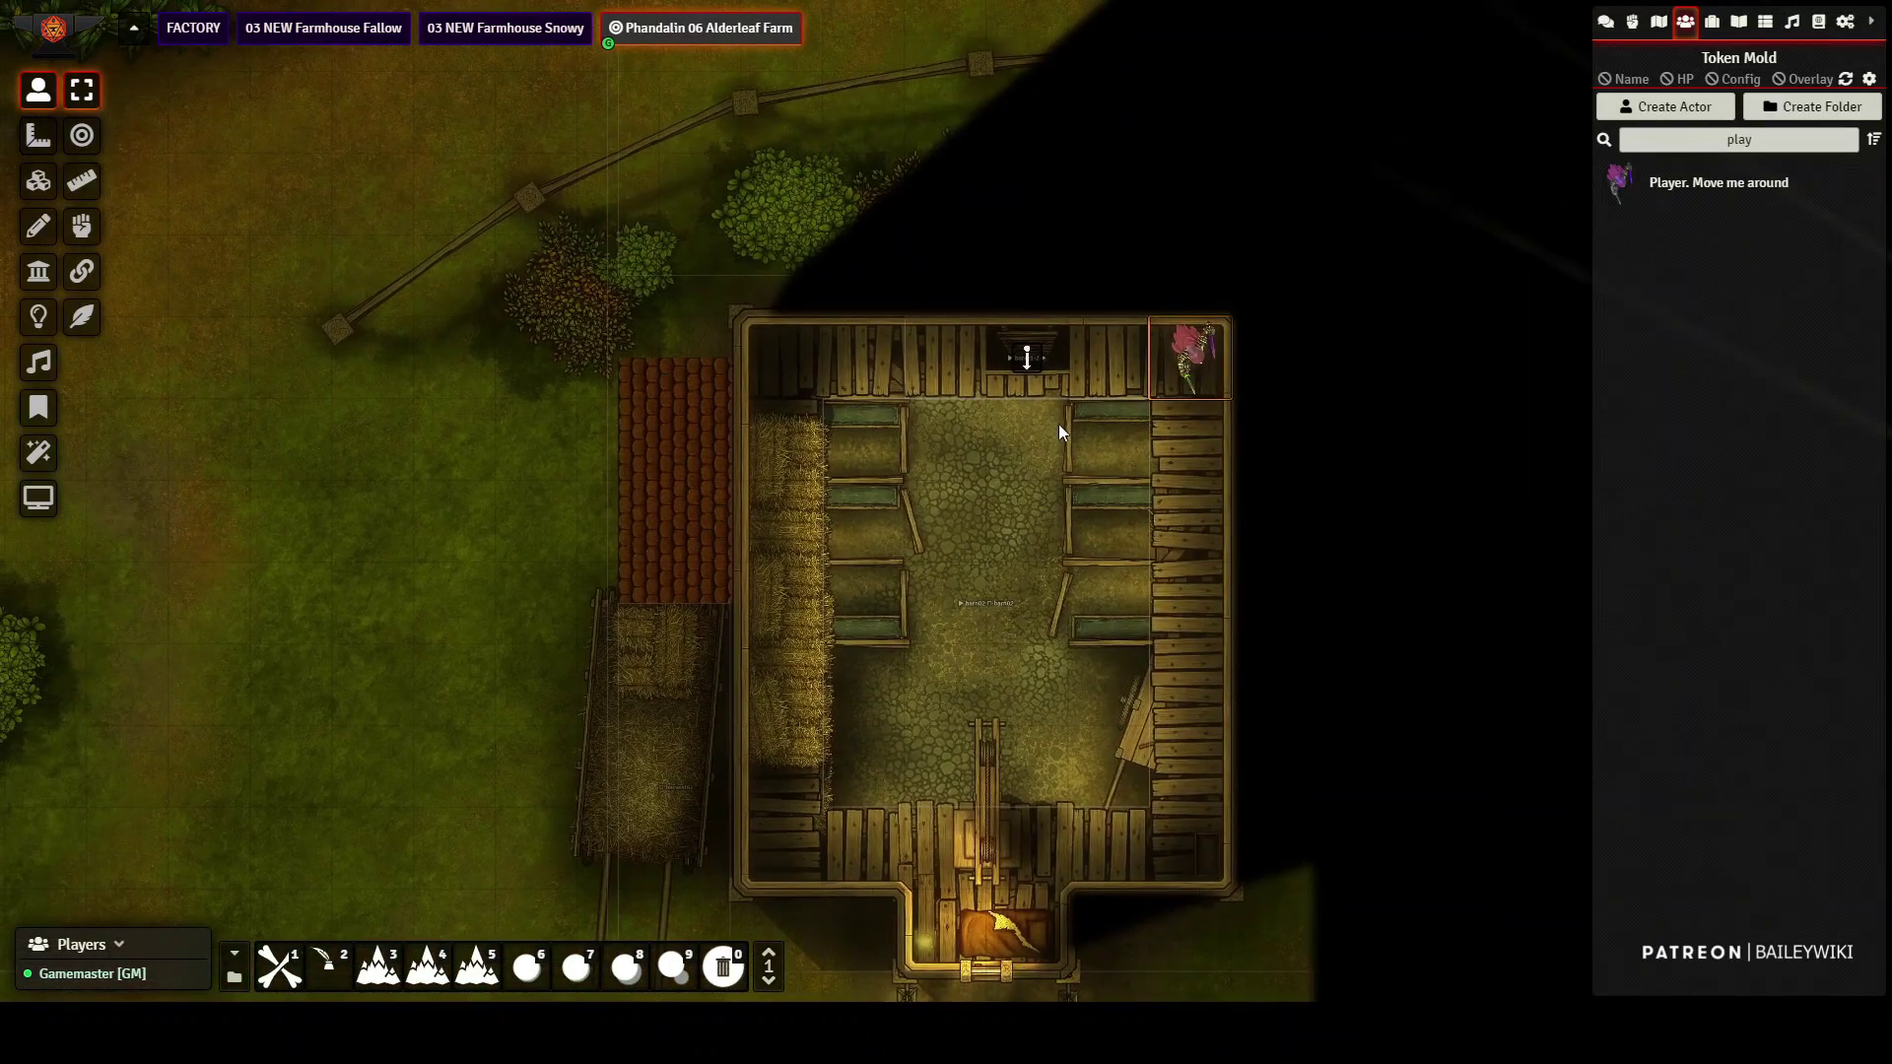
pyautogui.press('Left')
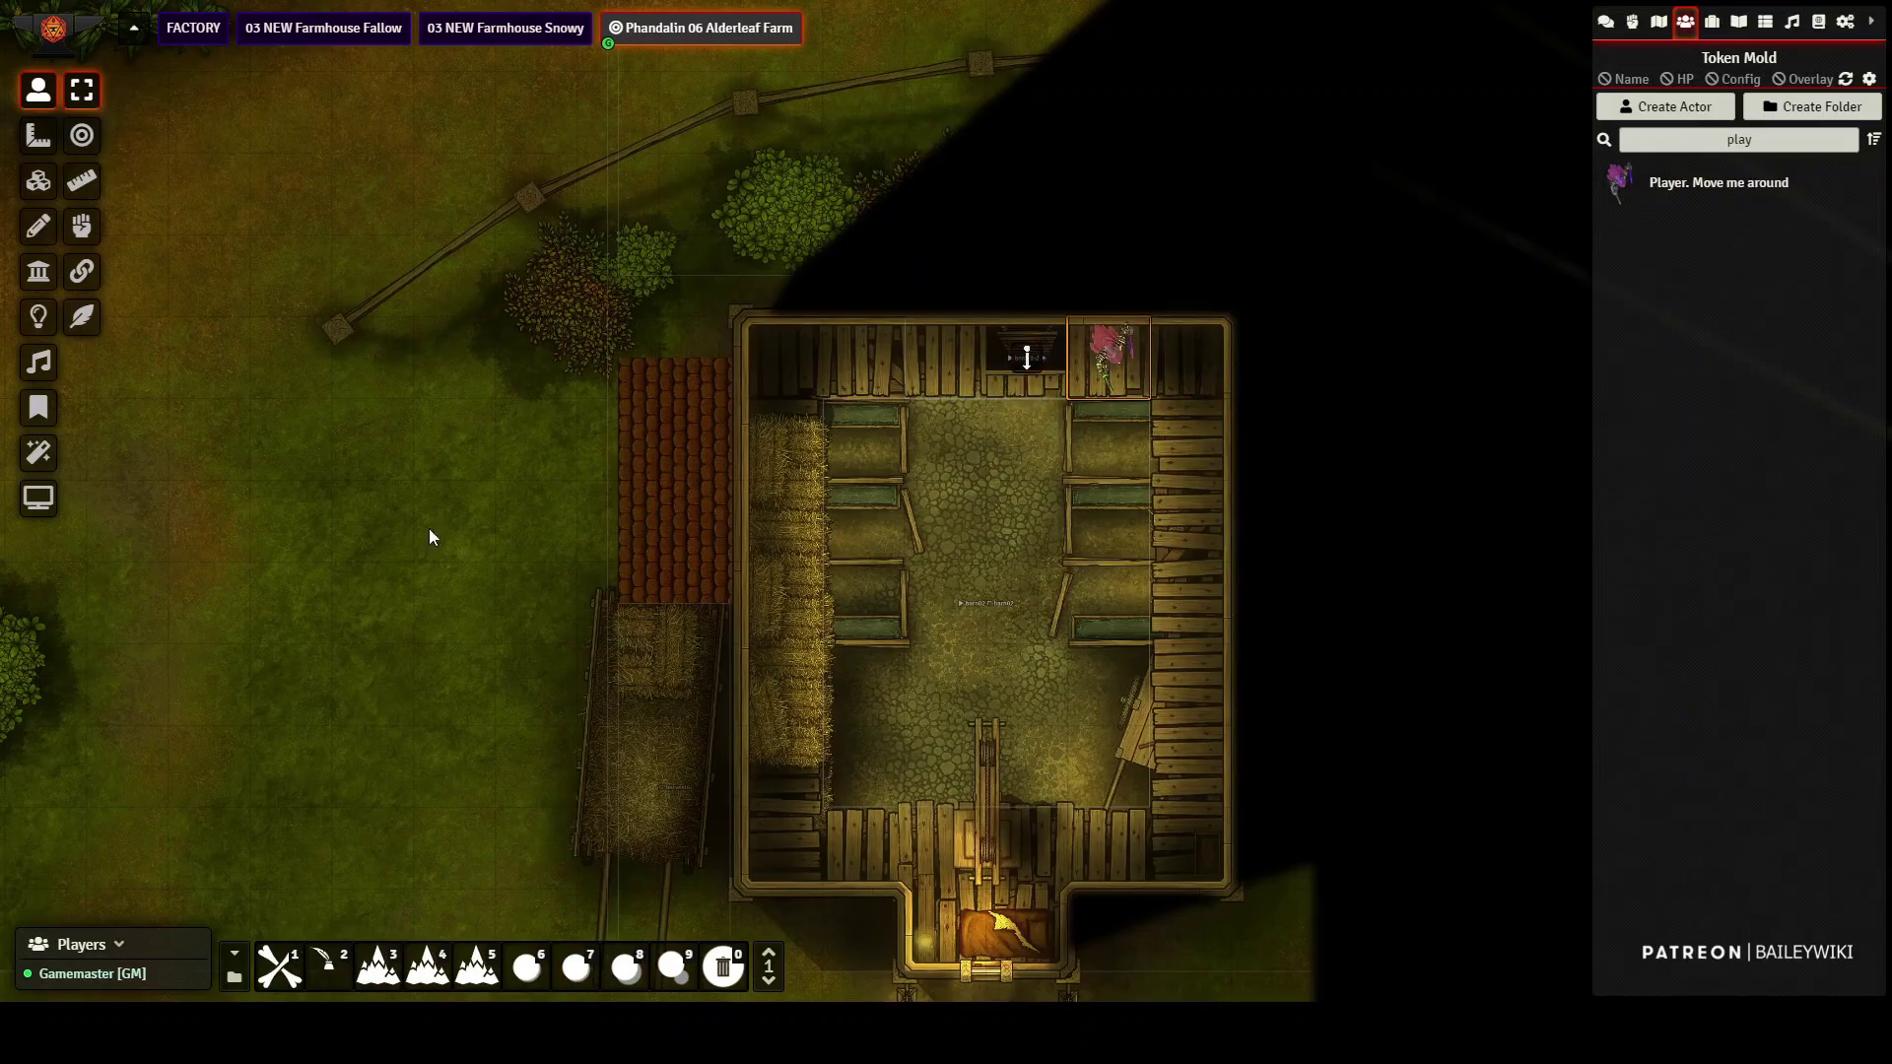
# - Examine the overall farm map and the green exit markers at its western edge and by the eastern road
pyautogui.scroll(-1, 596, 576)
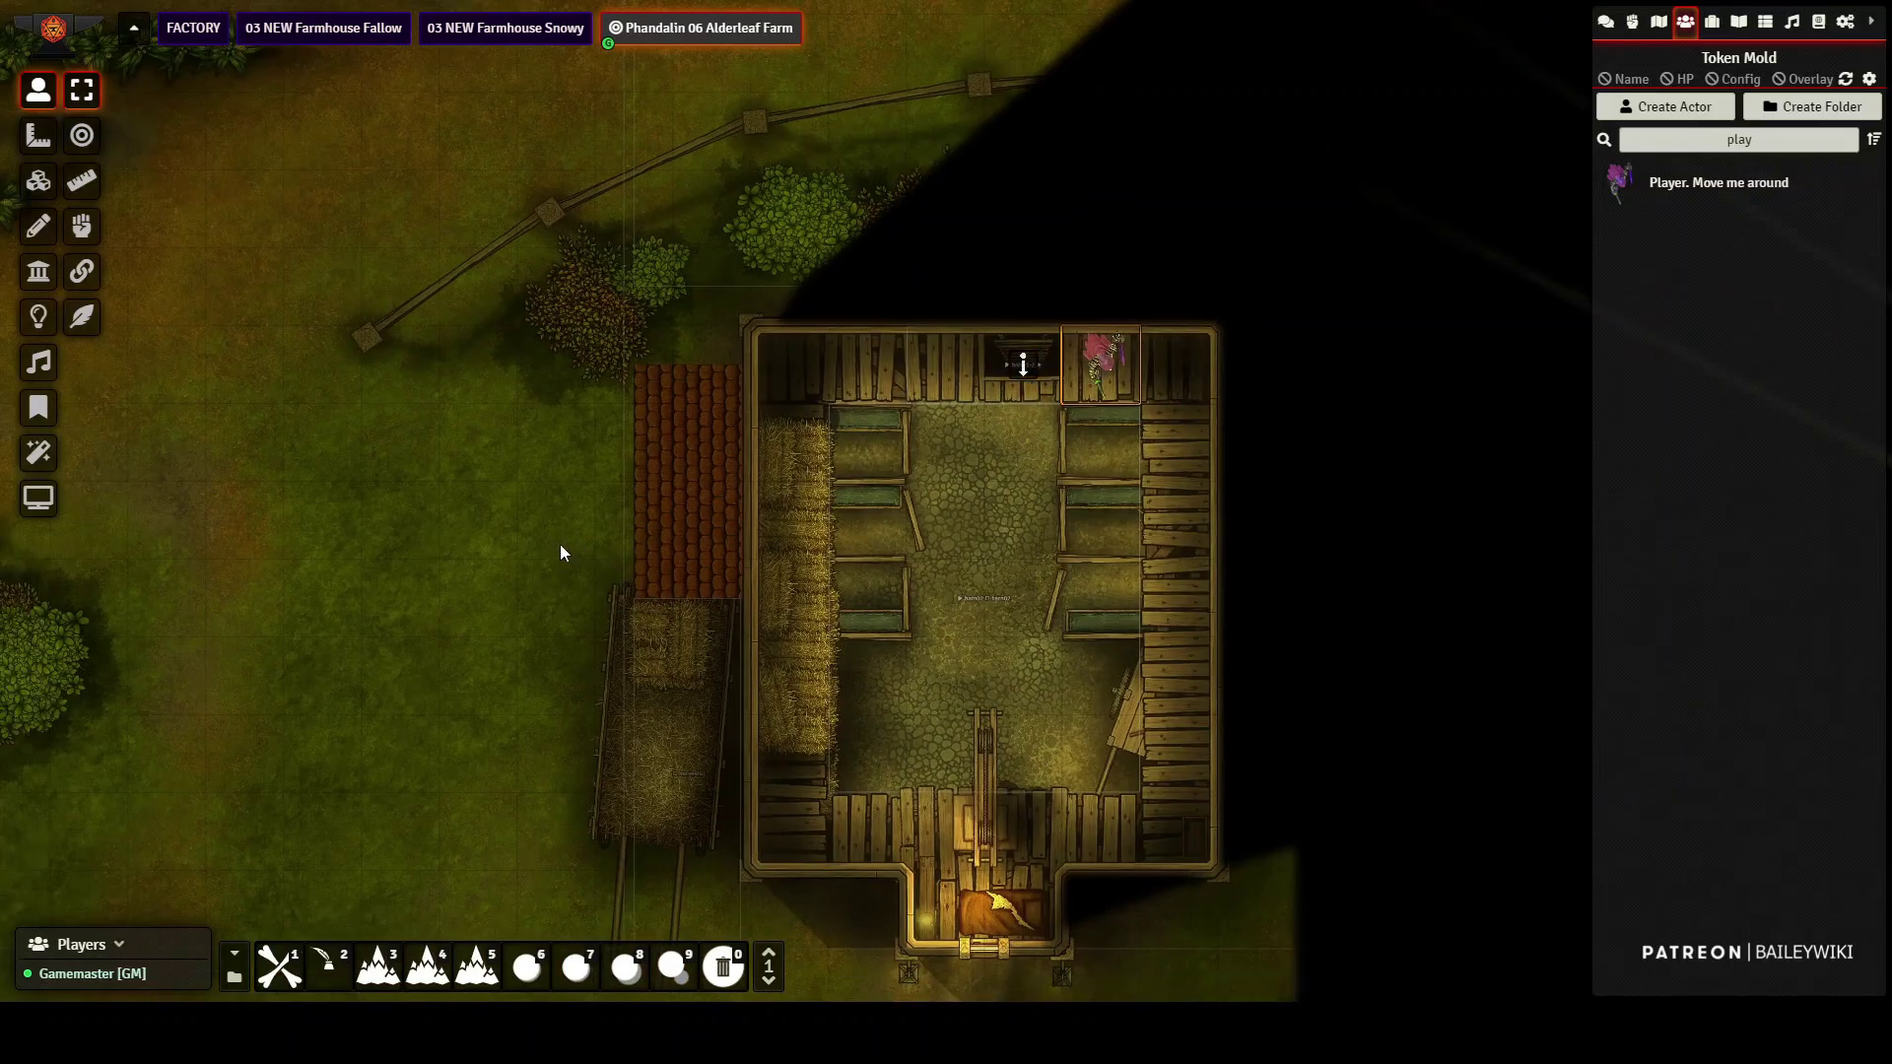
pyautogui.scroll(-10, 410, 537)
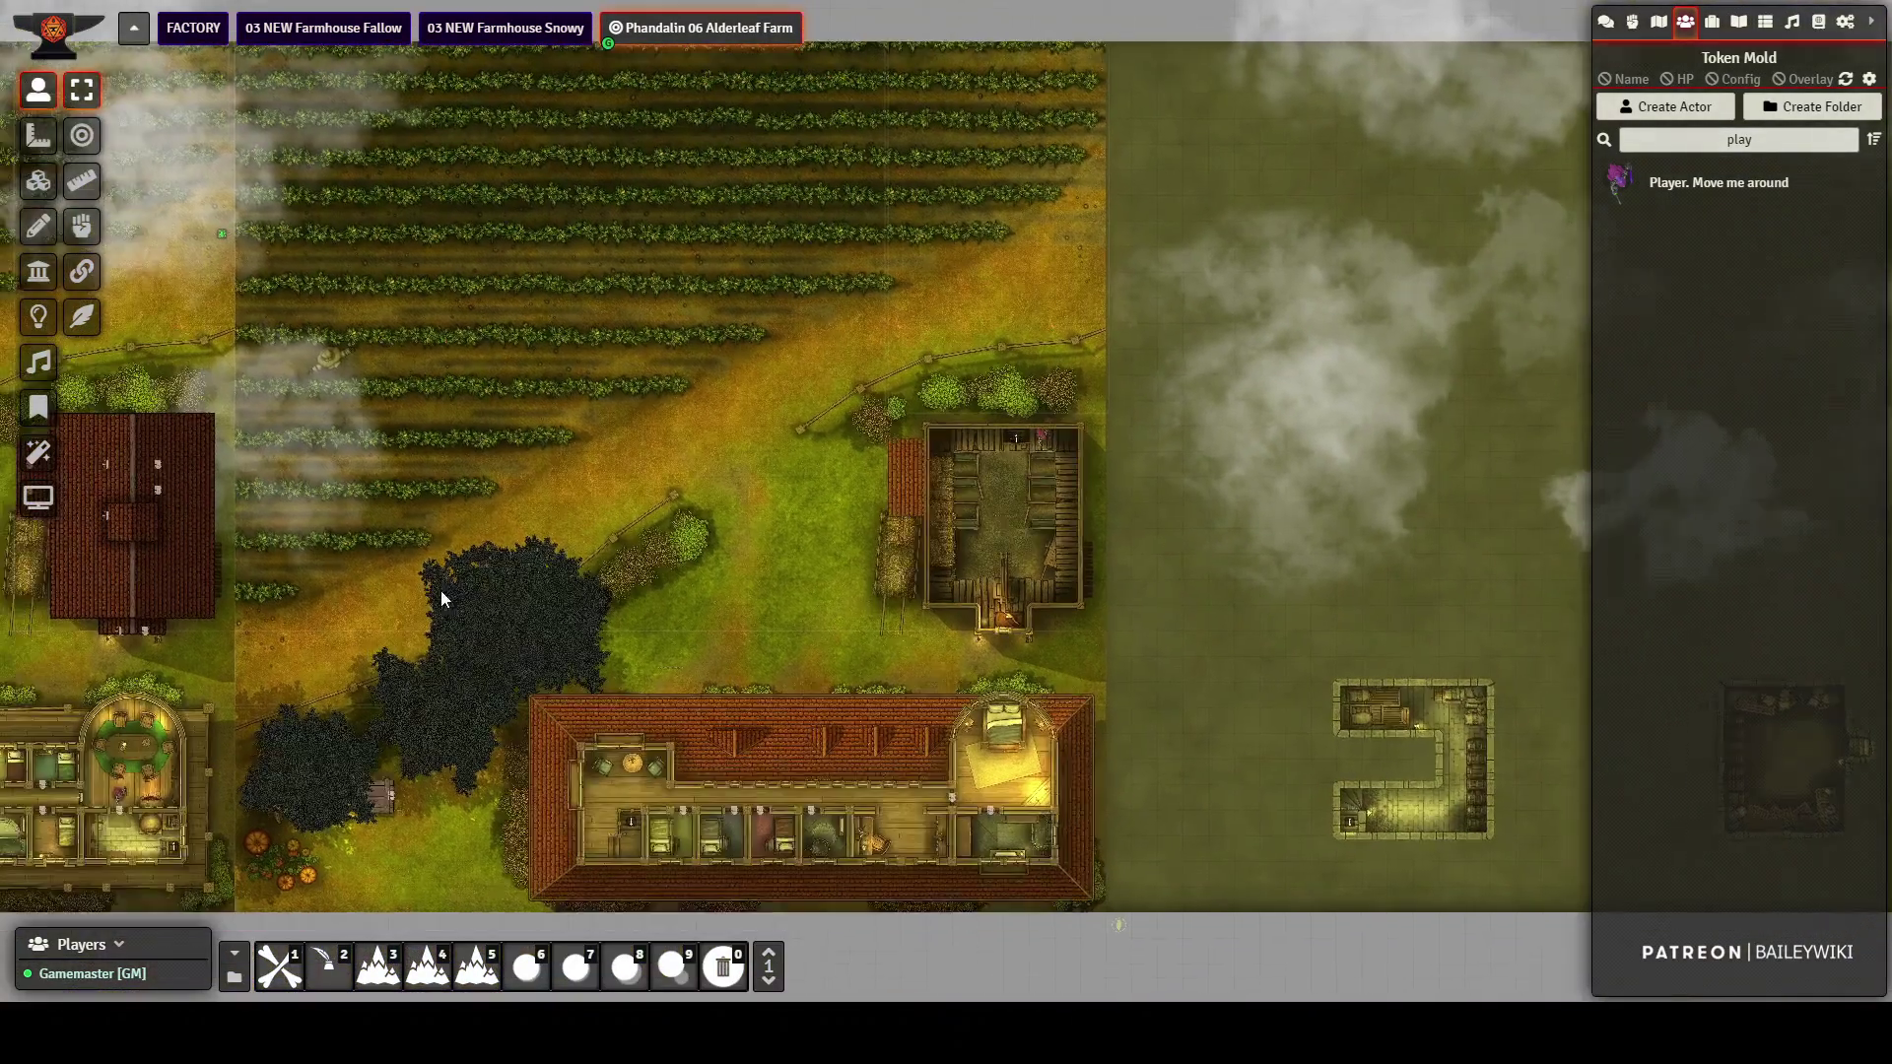
pyautogui.moveTo(440, 590); pyautogui.dragTo(1057, 469)
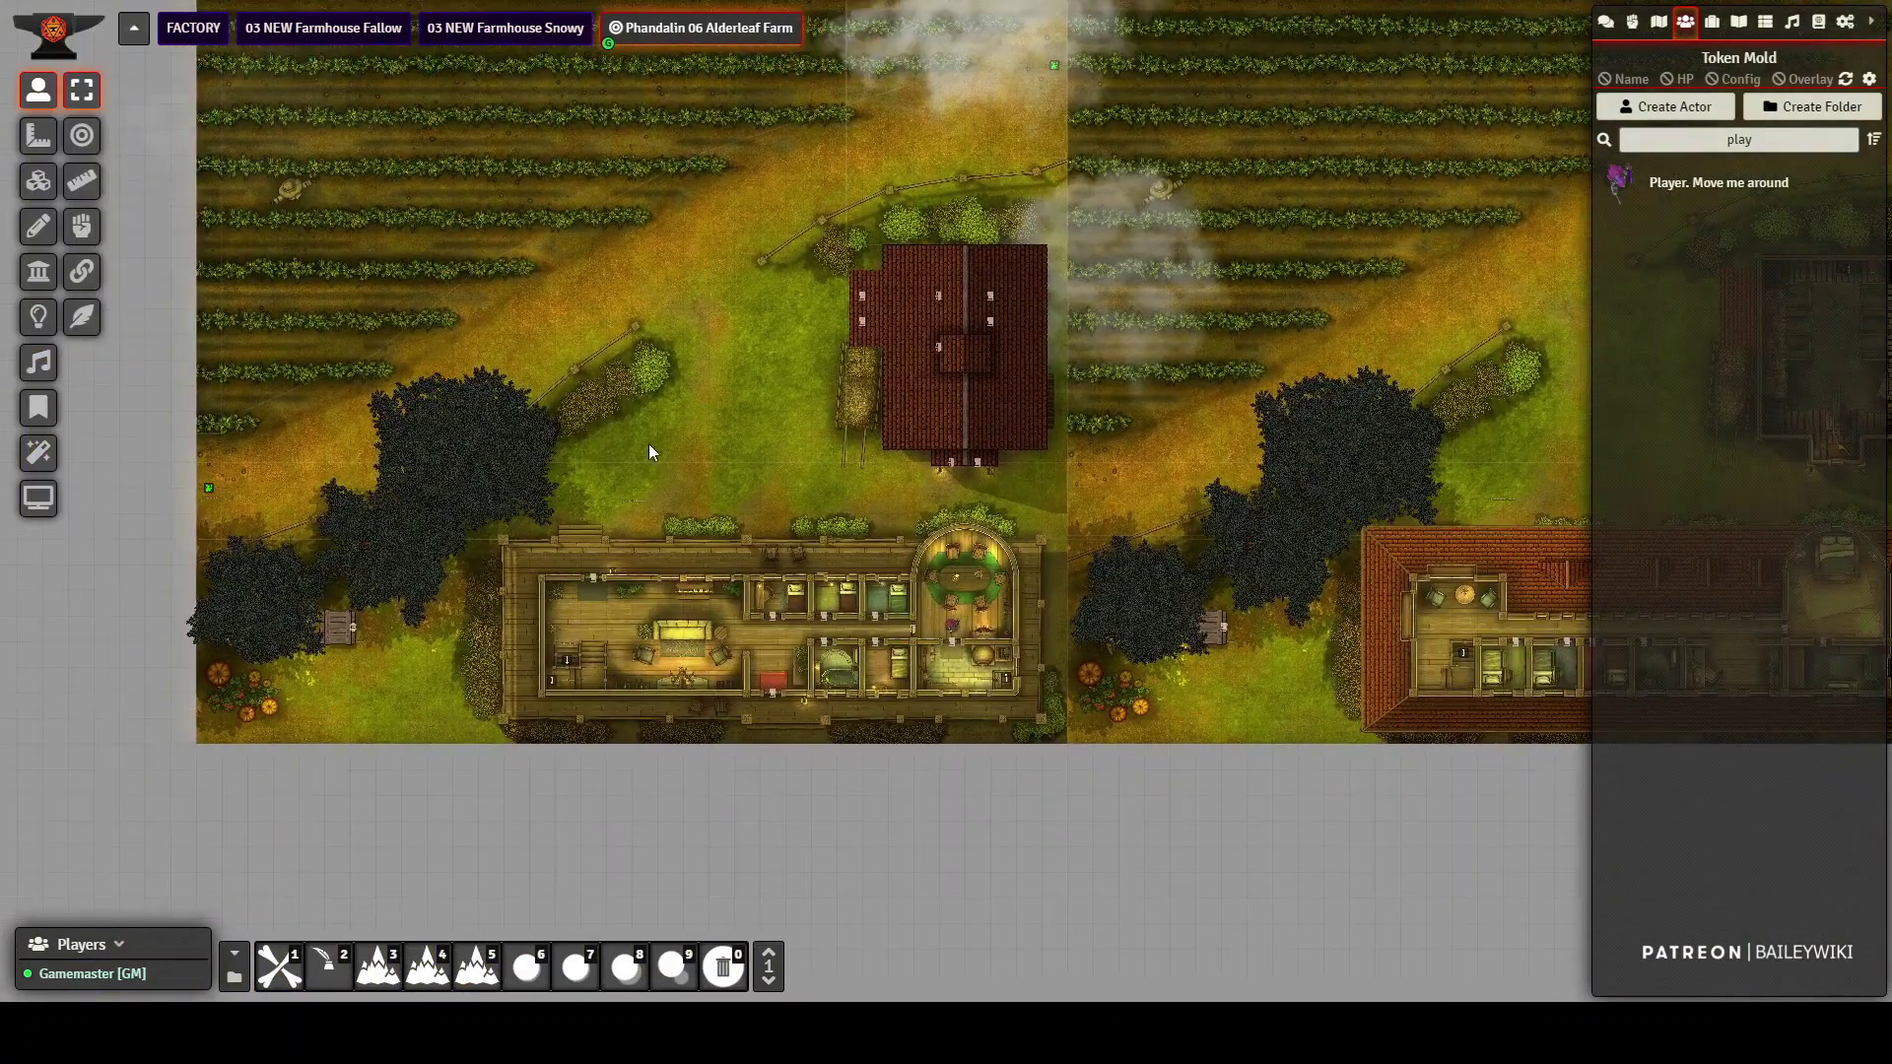
pyautogui.scroll(10, 648, 443)
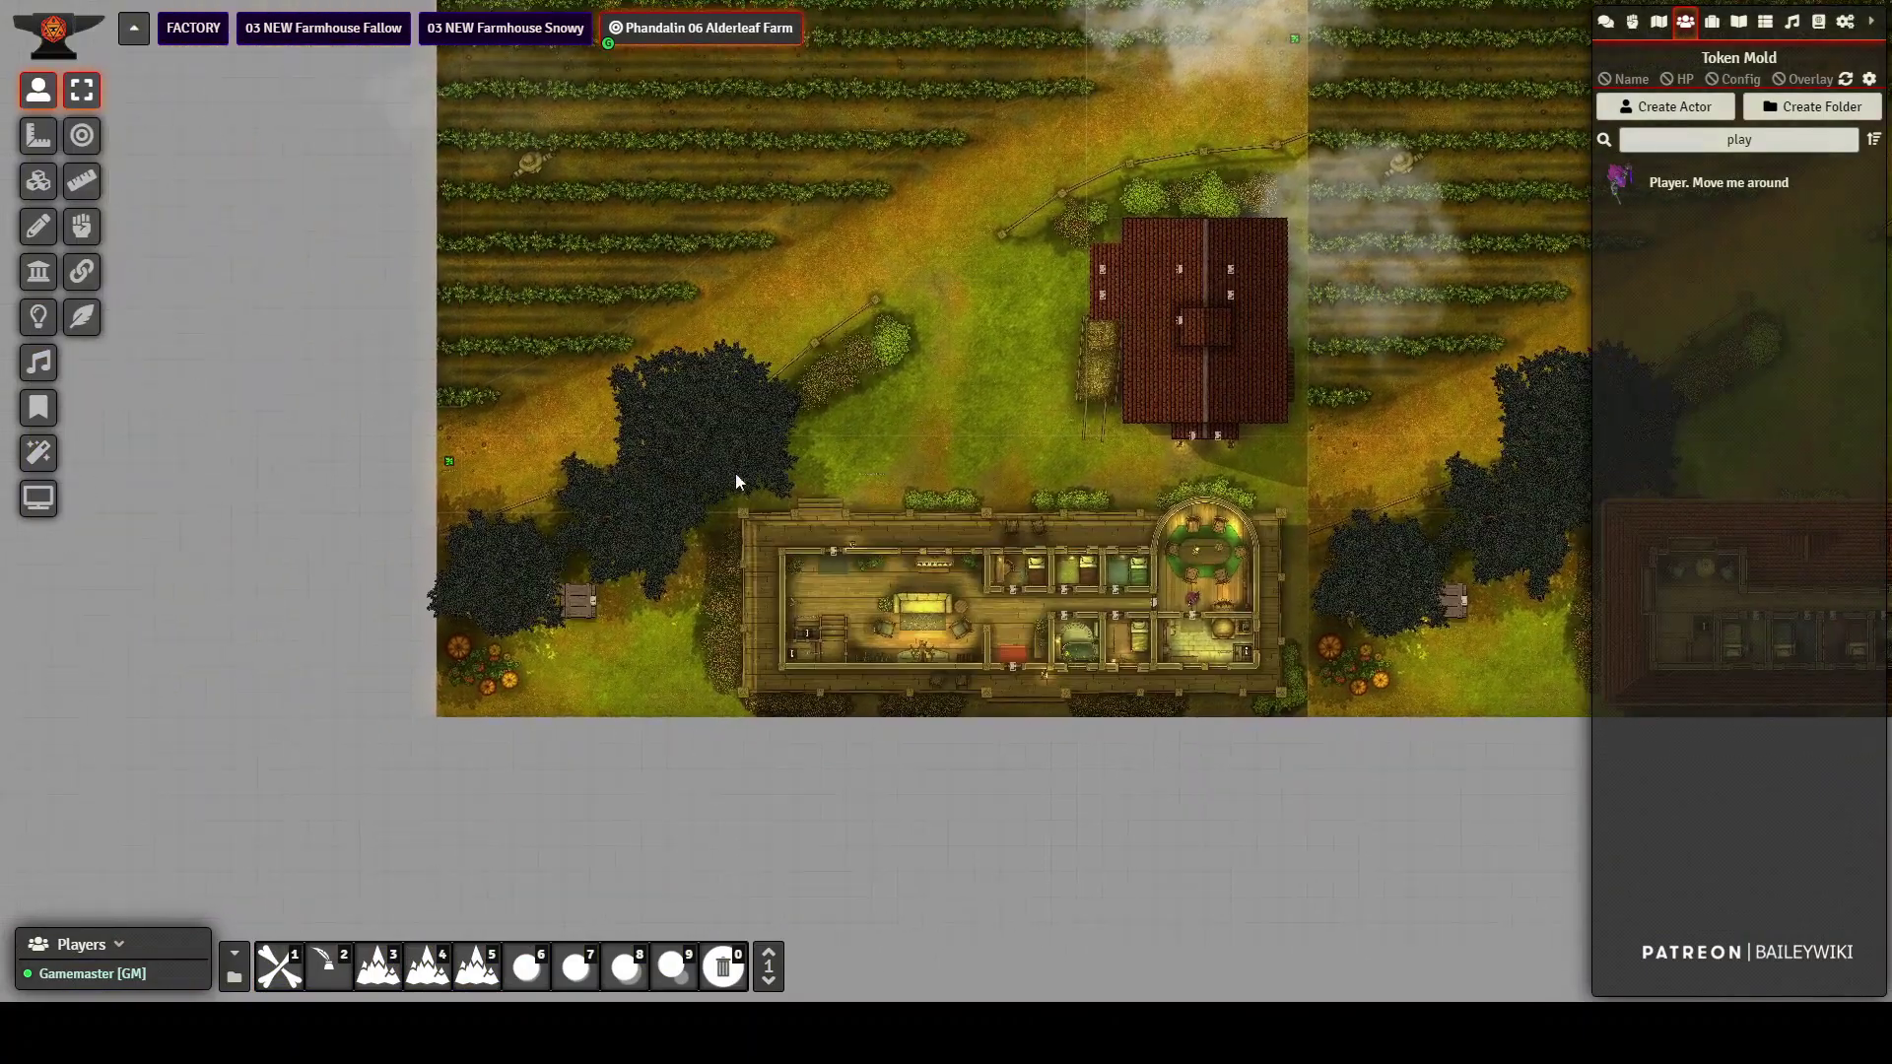
pyautogui.scroll(5, 825, 530)
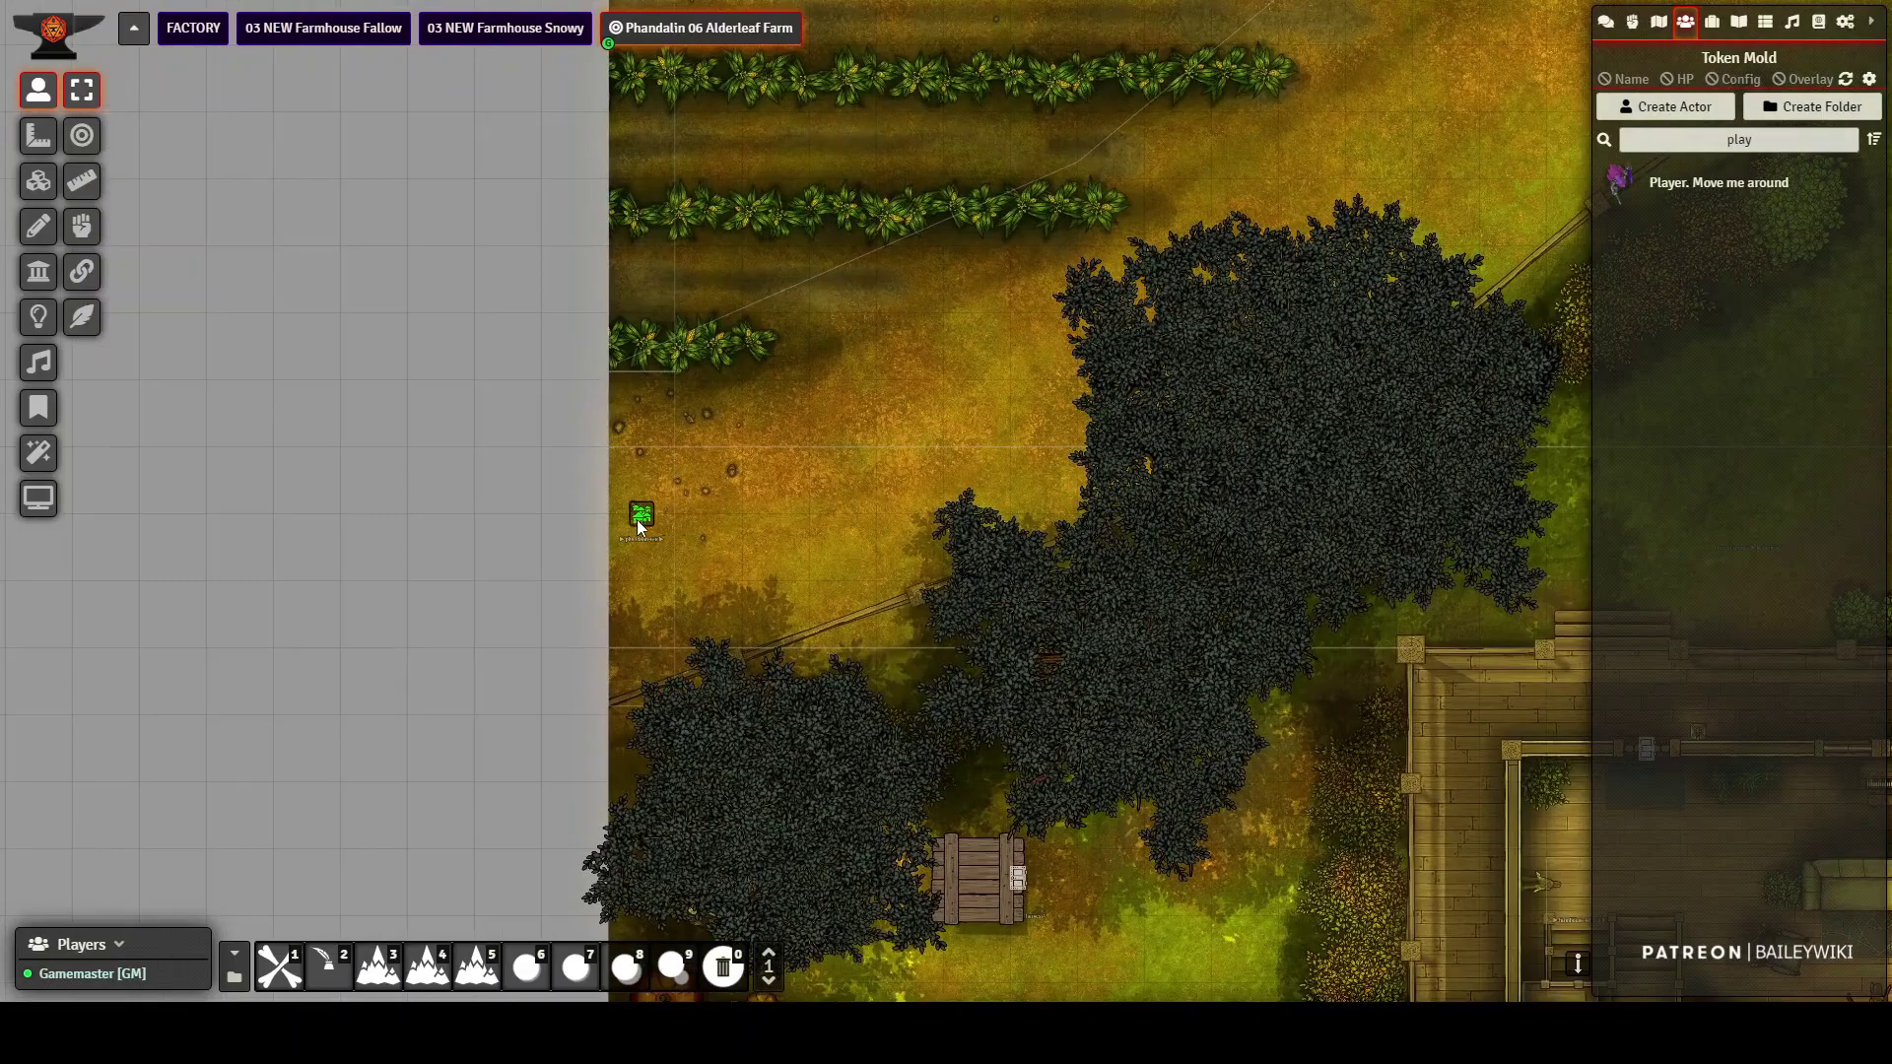
pyautogui.scroll(-10, 641, 512)
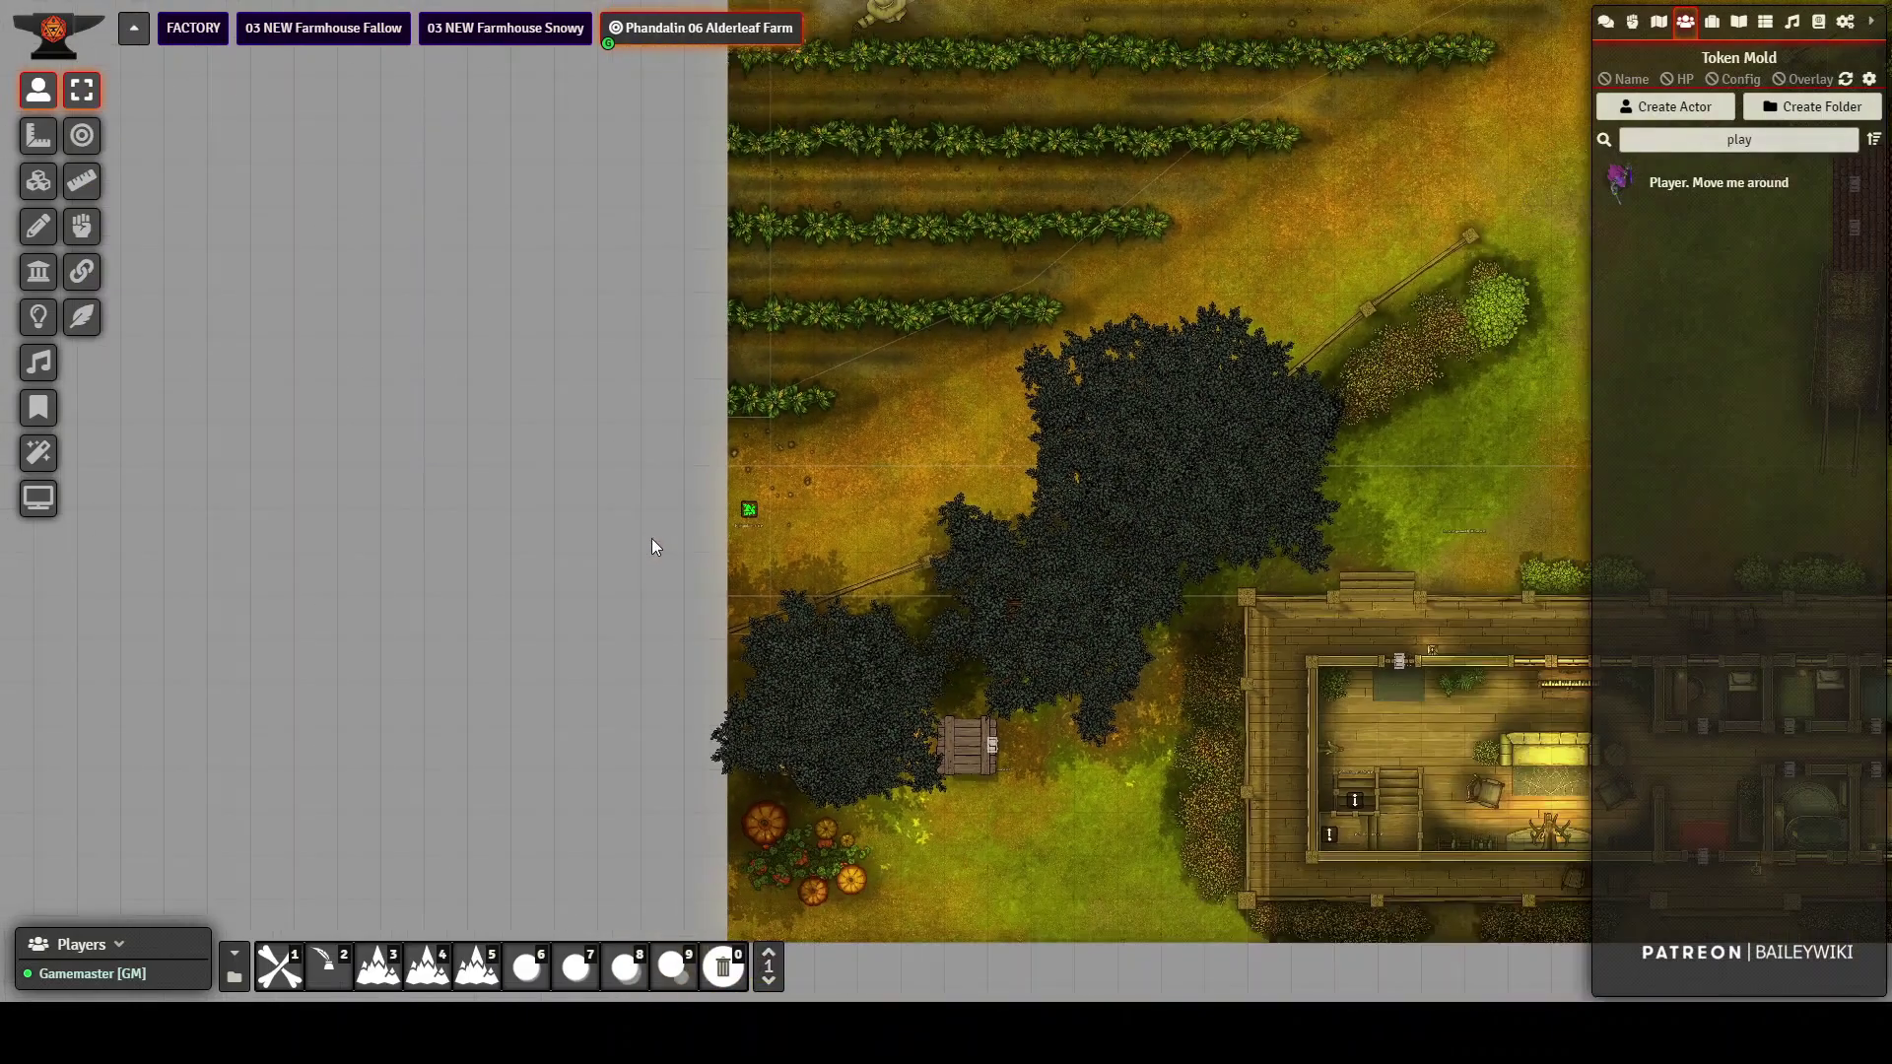
pyautogui.scroll(10, 955, 390)
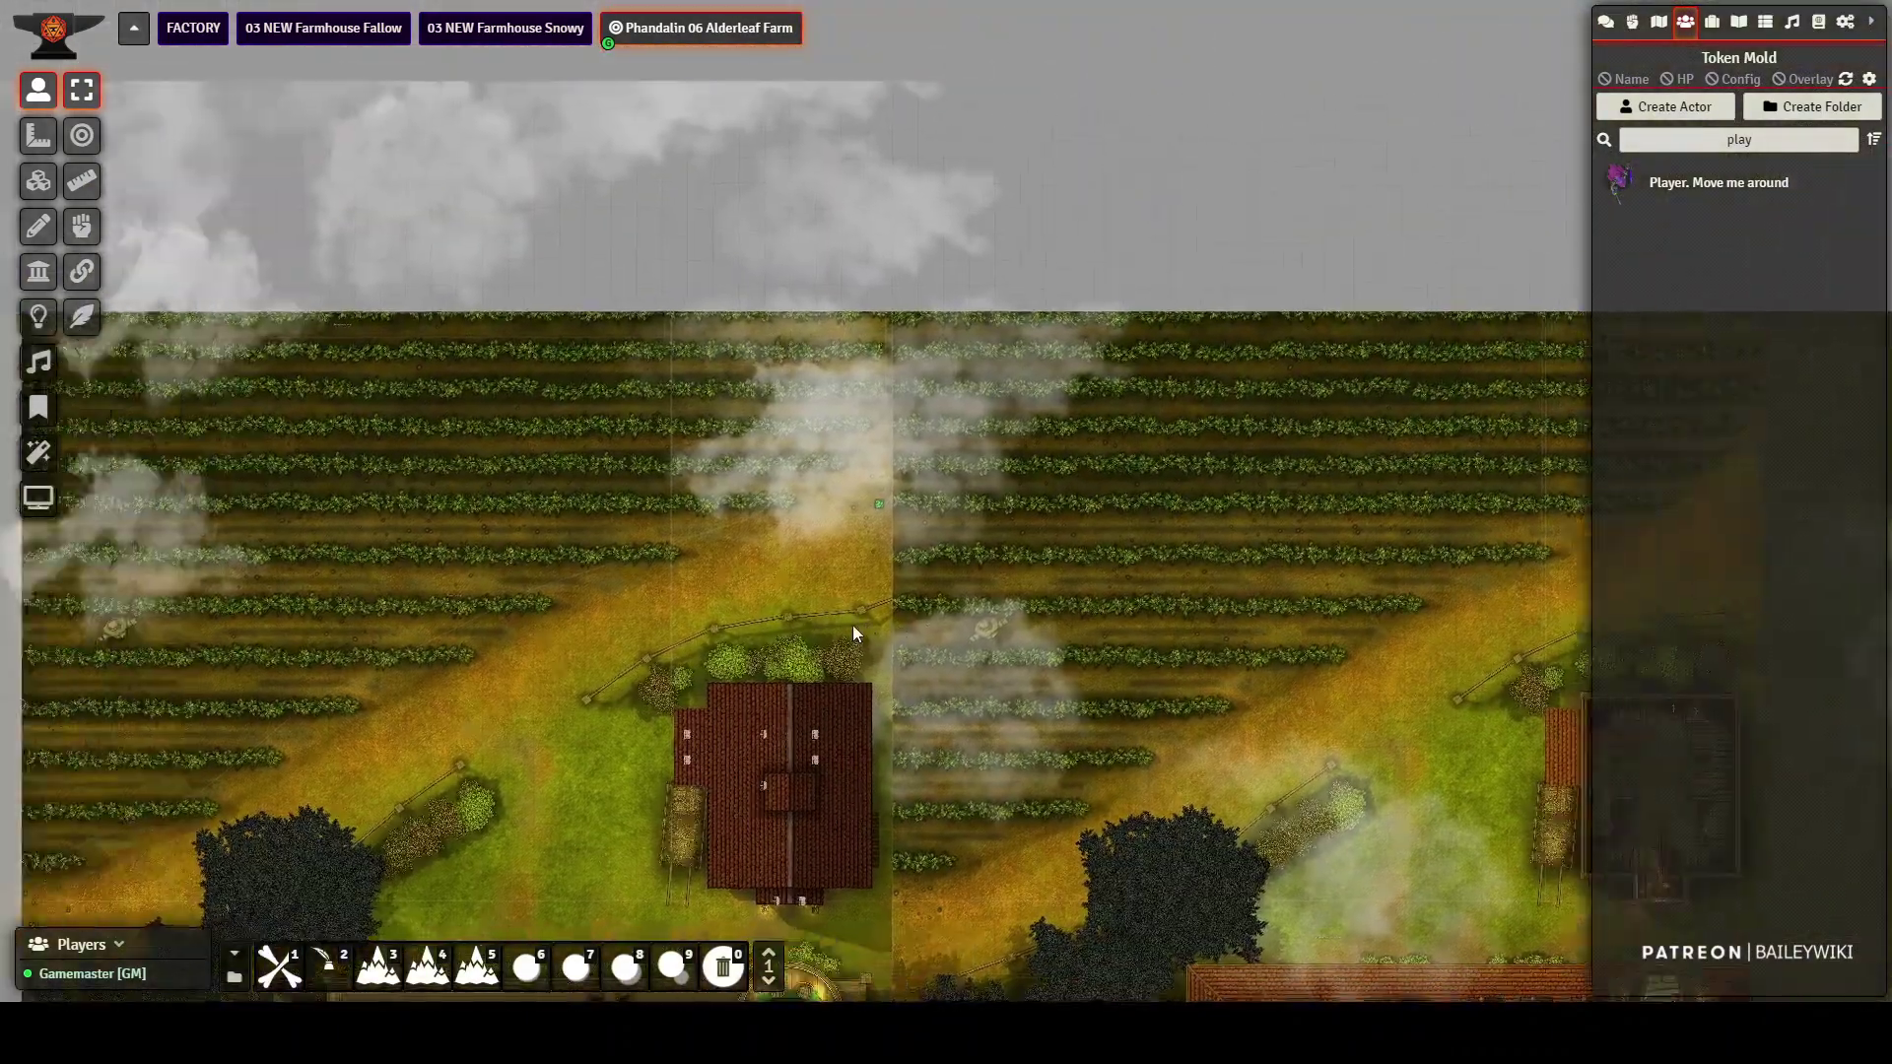
pyautogui.scroll(6, 901, 448)
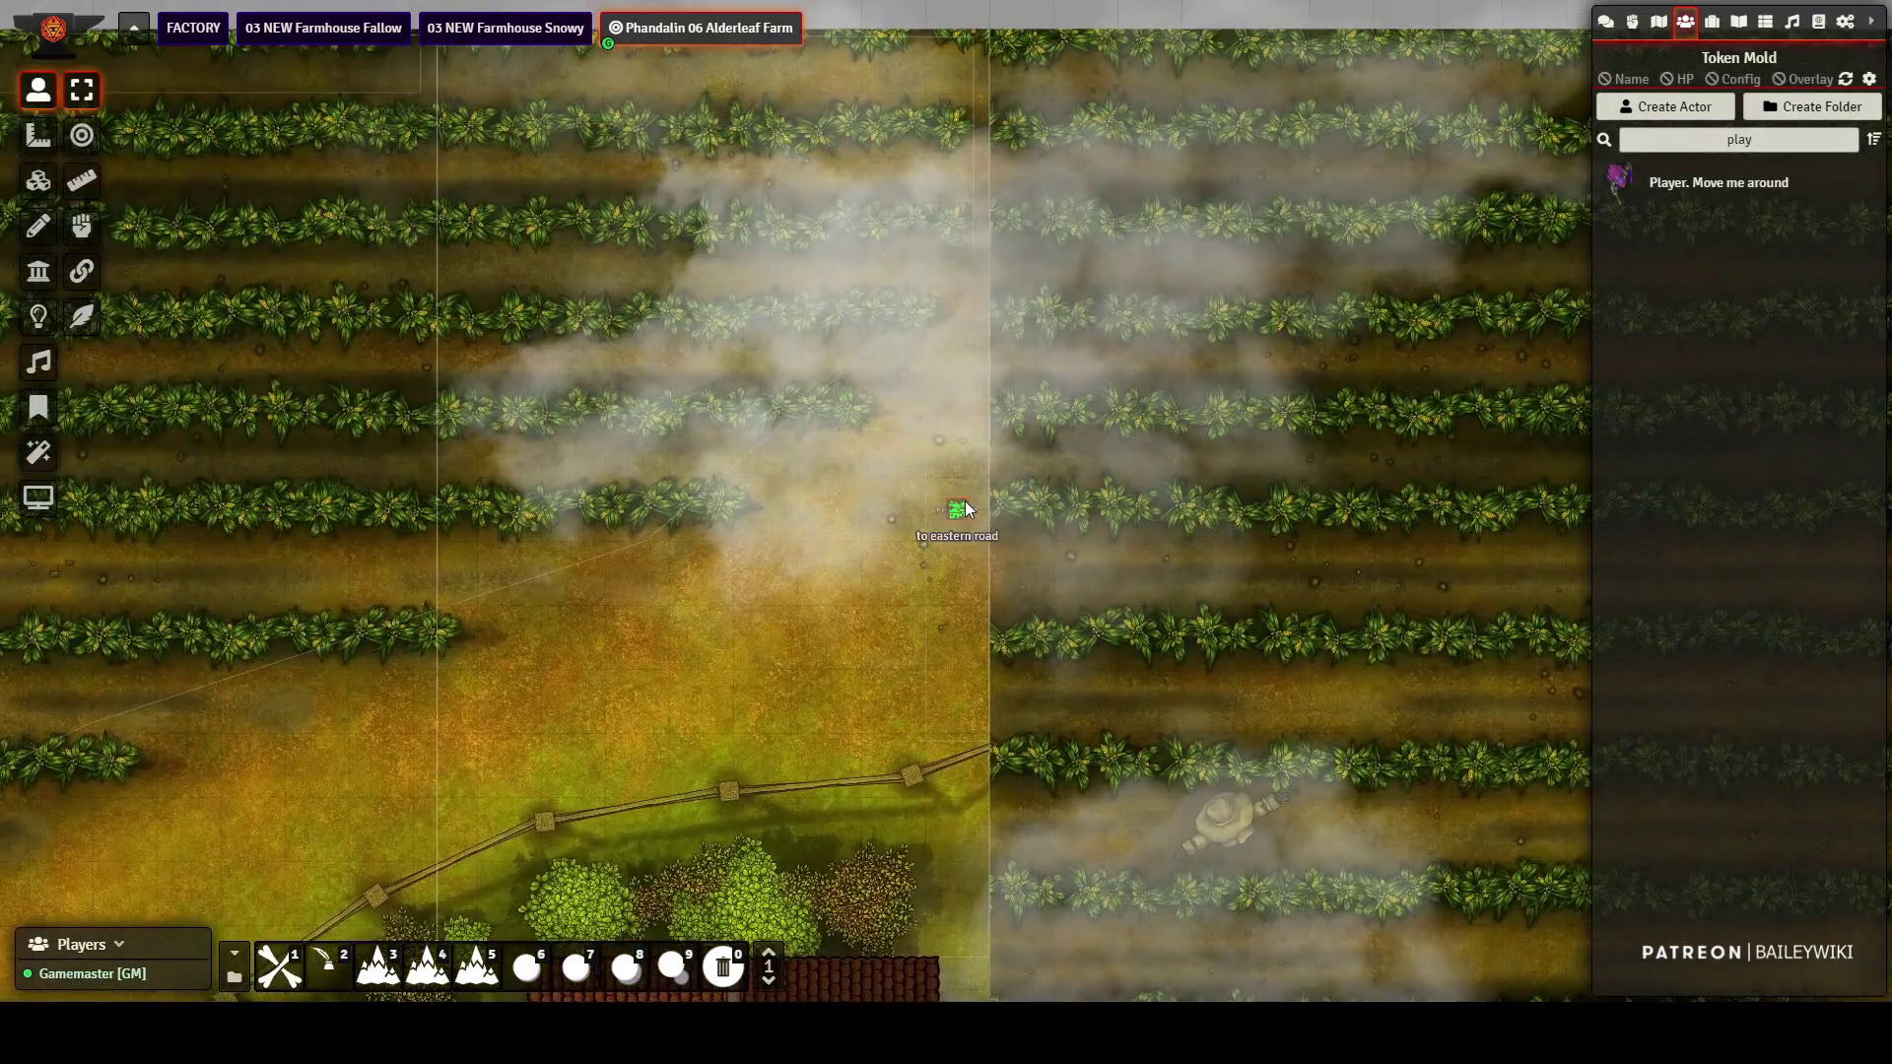
pyautogui.scroll(-5, 714, 675)
pyautogui.scroll(-5, 714, 673)
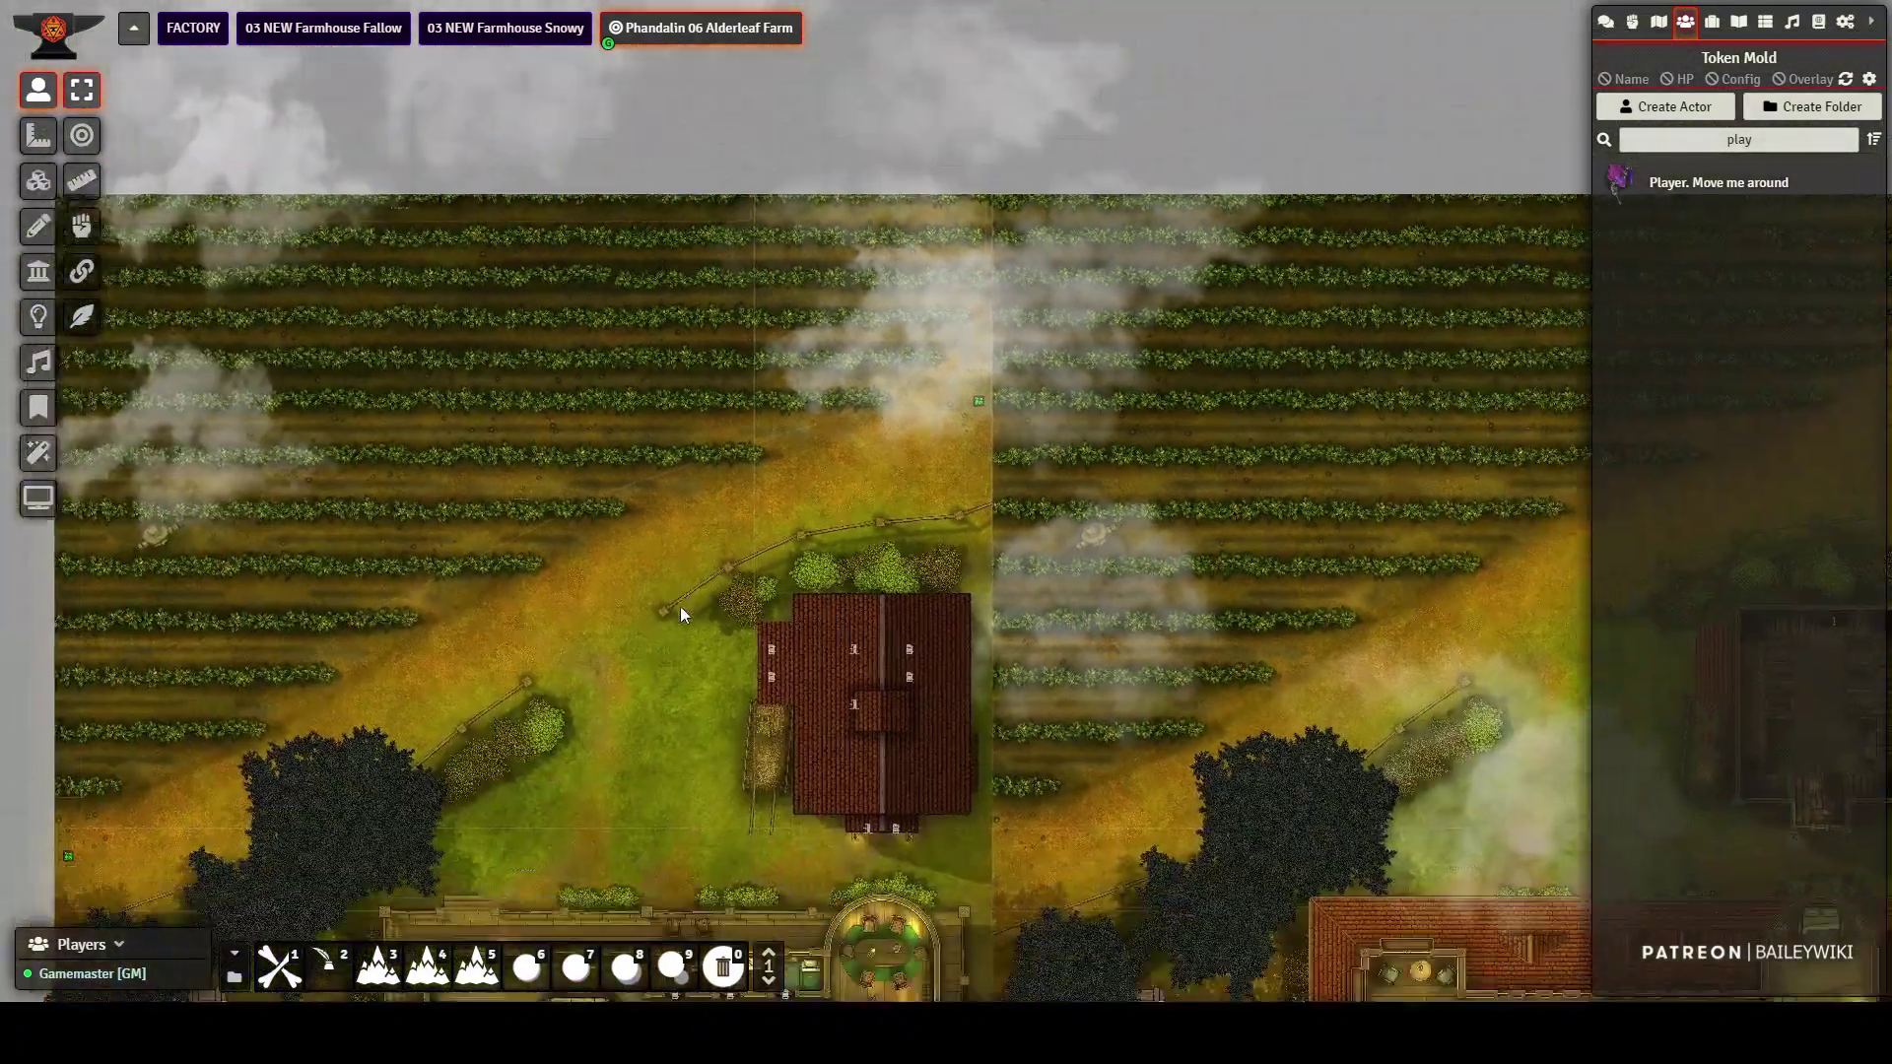
# - Examine the tiles of the small wooden outhouse beside the trees west of the farmhouse on both levels of the farm map
pyautogui.scroll(2, 942, 474)
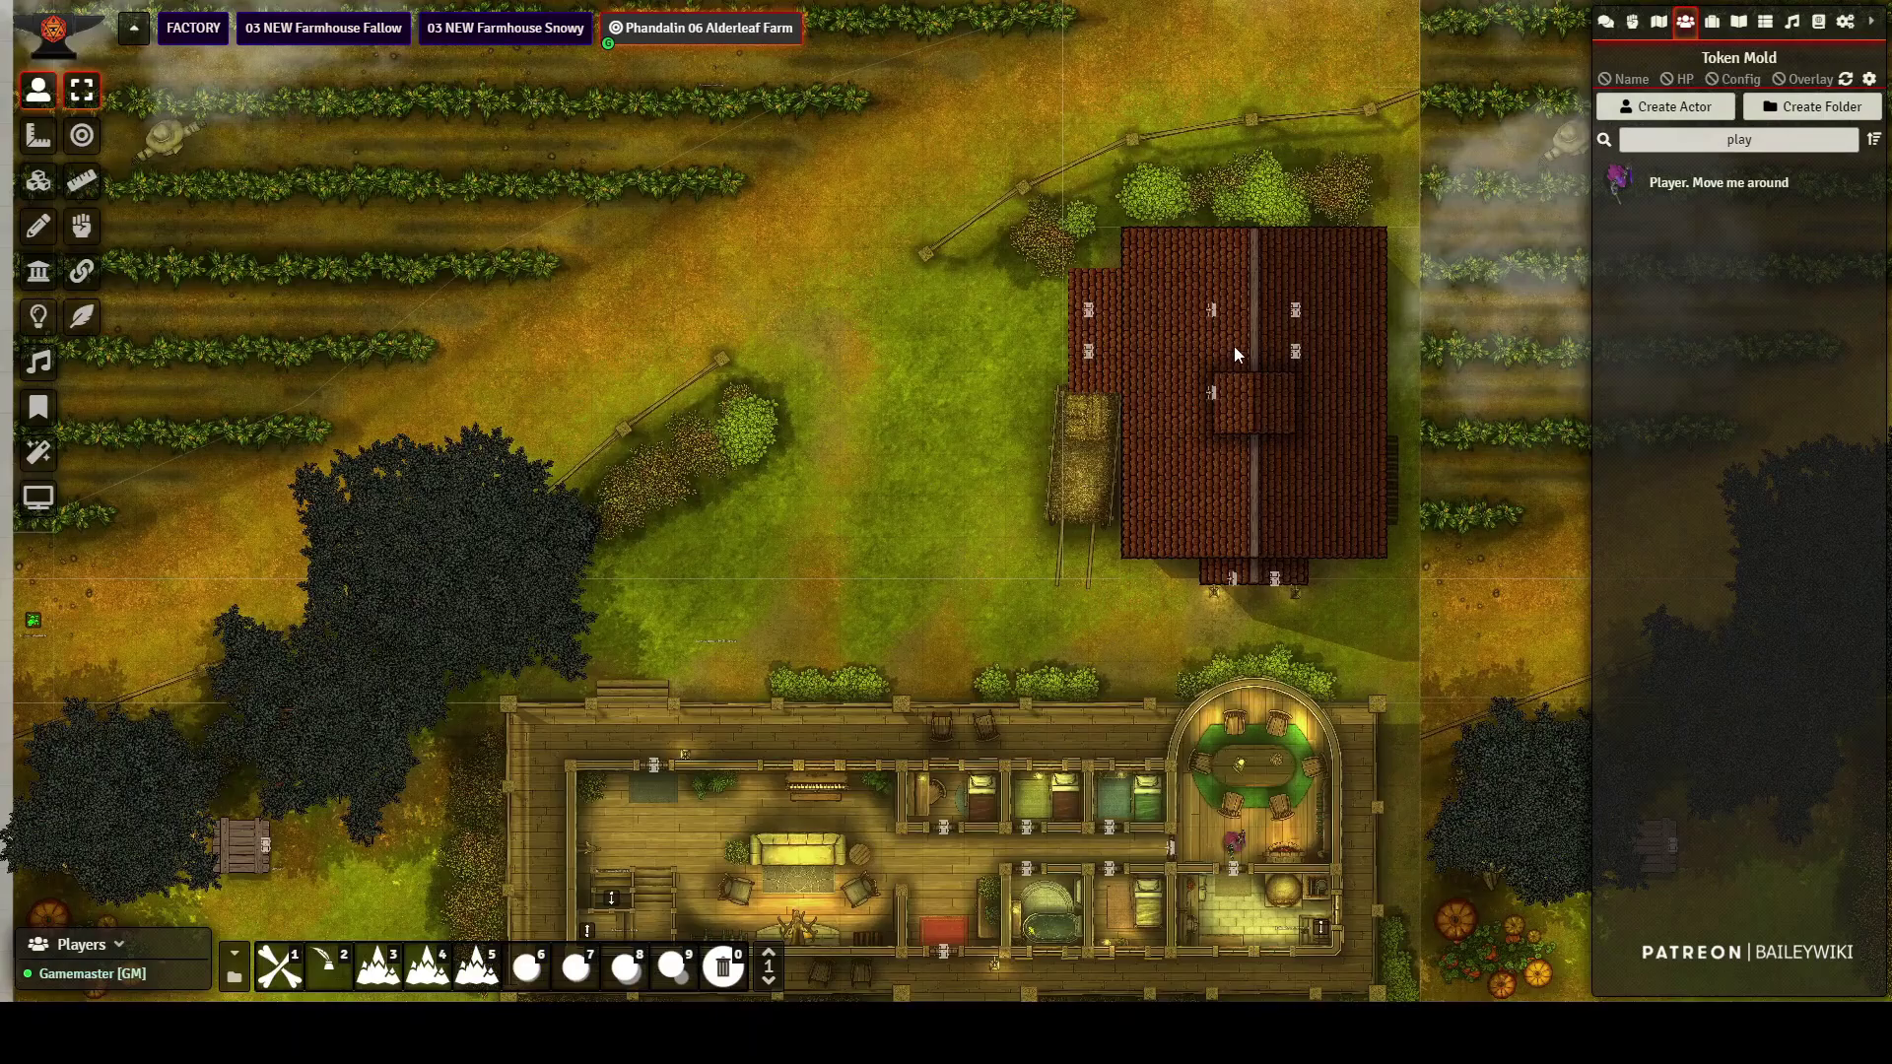
pyautogui.scroll(5, 1152, 589)
pyautogui.moveTo(996, 443); pyautogui.dragTo(1234, 251)
pyautogui.moveTo(492, 611); pyautogui.dragTo(1202, 147)
pyautogui.scroll(4, 912, 396)
pyautogui.moveTo(913, 396); pyautogui.dragTo(782, 564)
pyautogui.click(39, 181)
pyautogui.scroll(-3, 647, 410)
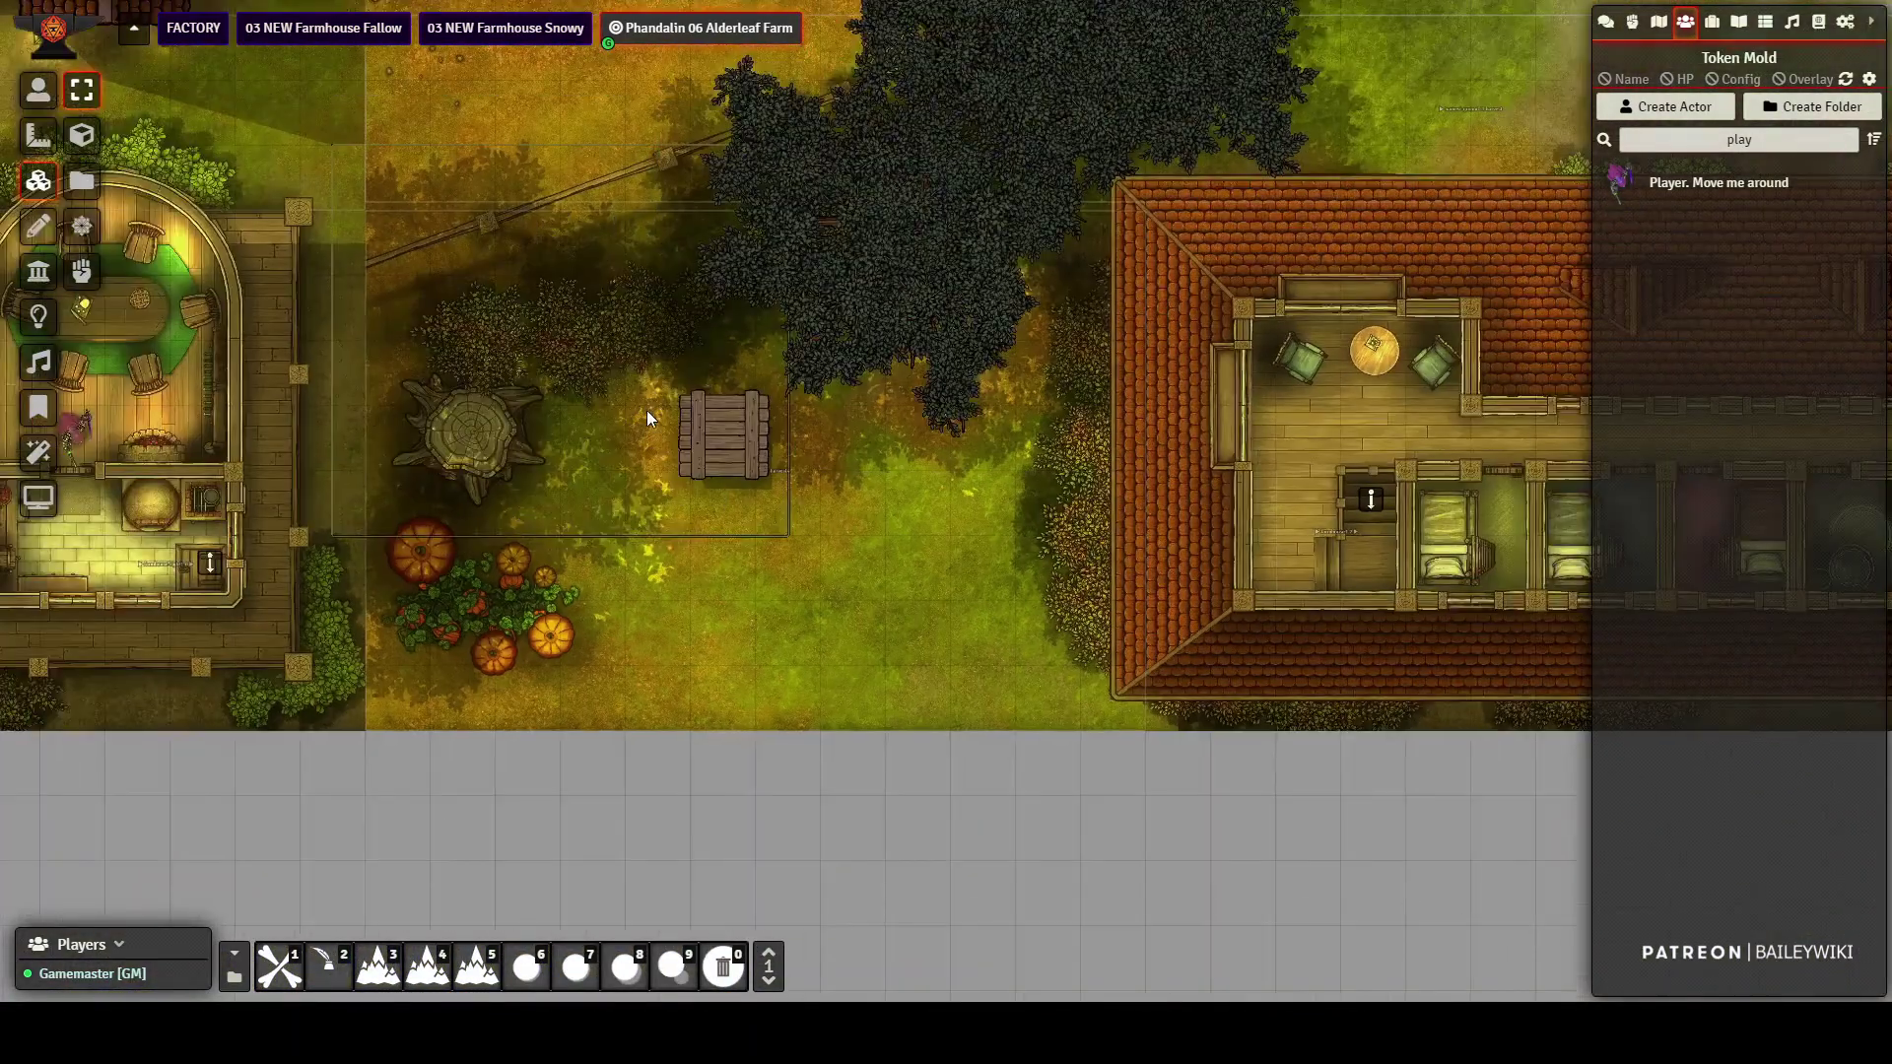
pyautogui.moveTo(404, 628); pyautogui.dragTo(1301, 459)
pyautogui.moveTo(739, 449); pyautogui.dragTo(1544, 577)
pyautogui.moveTo(741, 629); pyautogui.dragTo(666, 776)
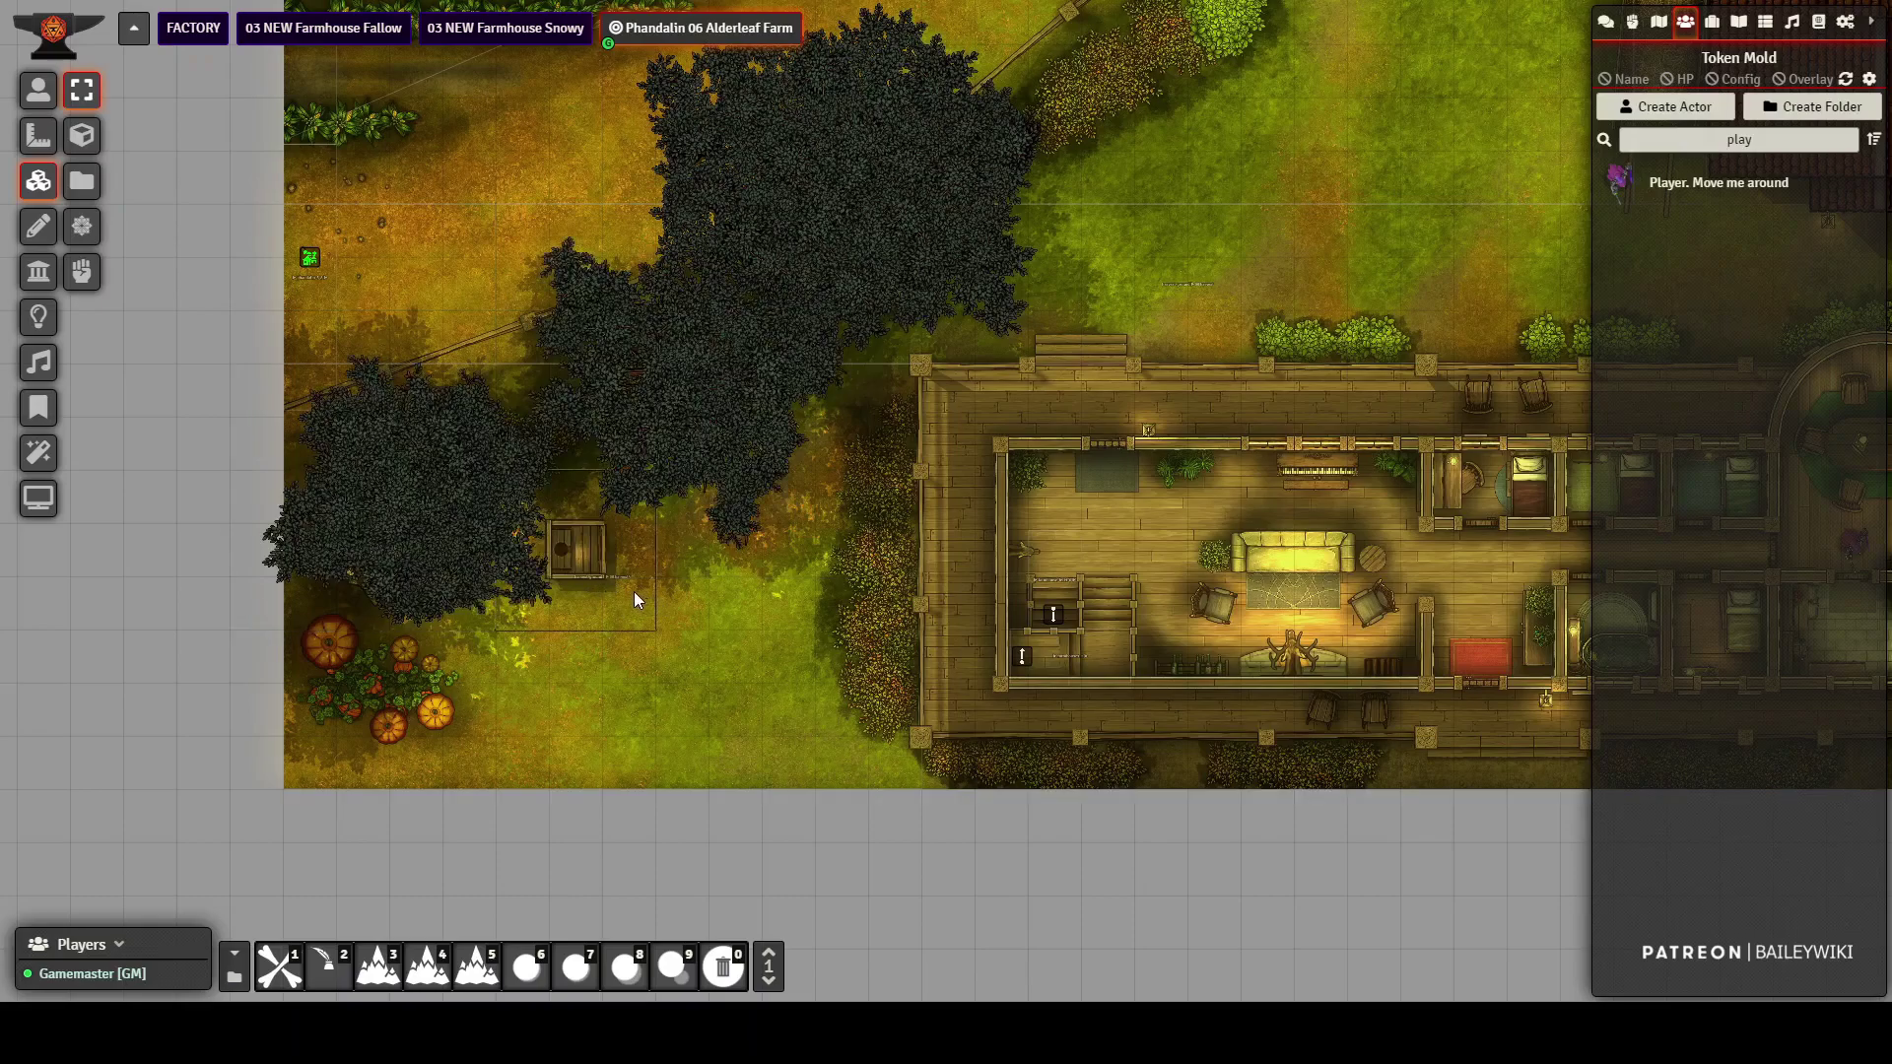
# - Inspect the walls, lights and ambient sounds around the outhouse and farmhouse, ending back in token control
pyautogui.click(38, 277)
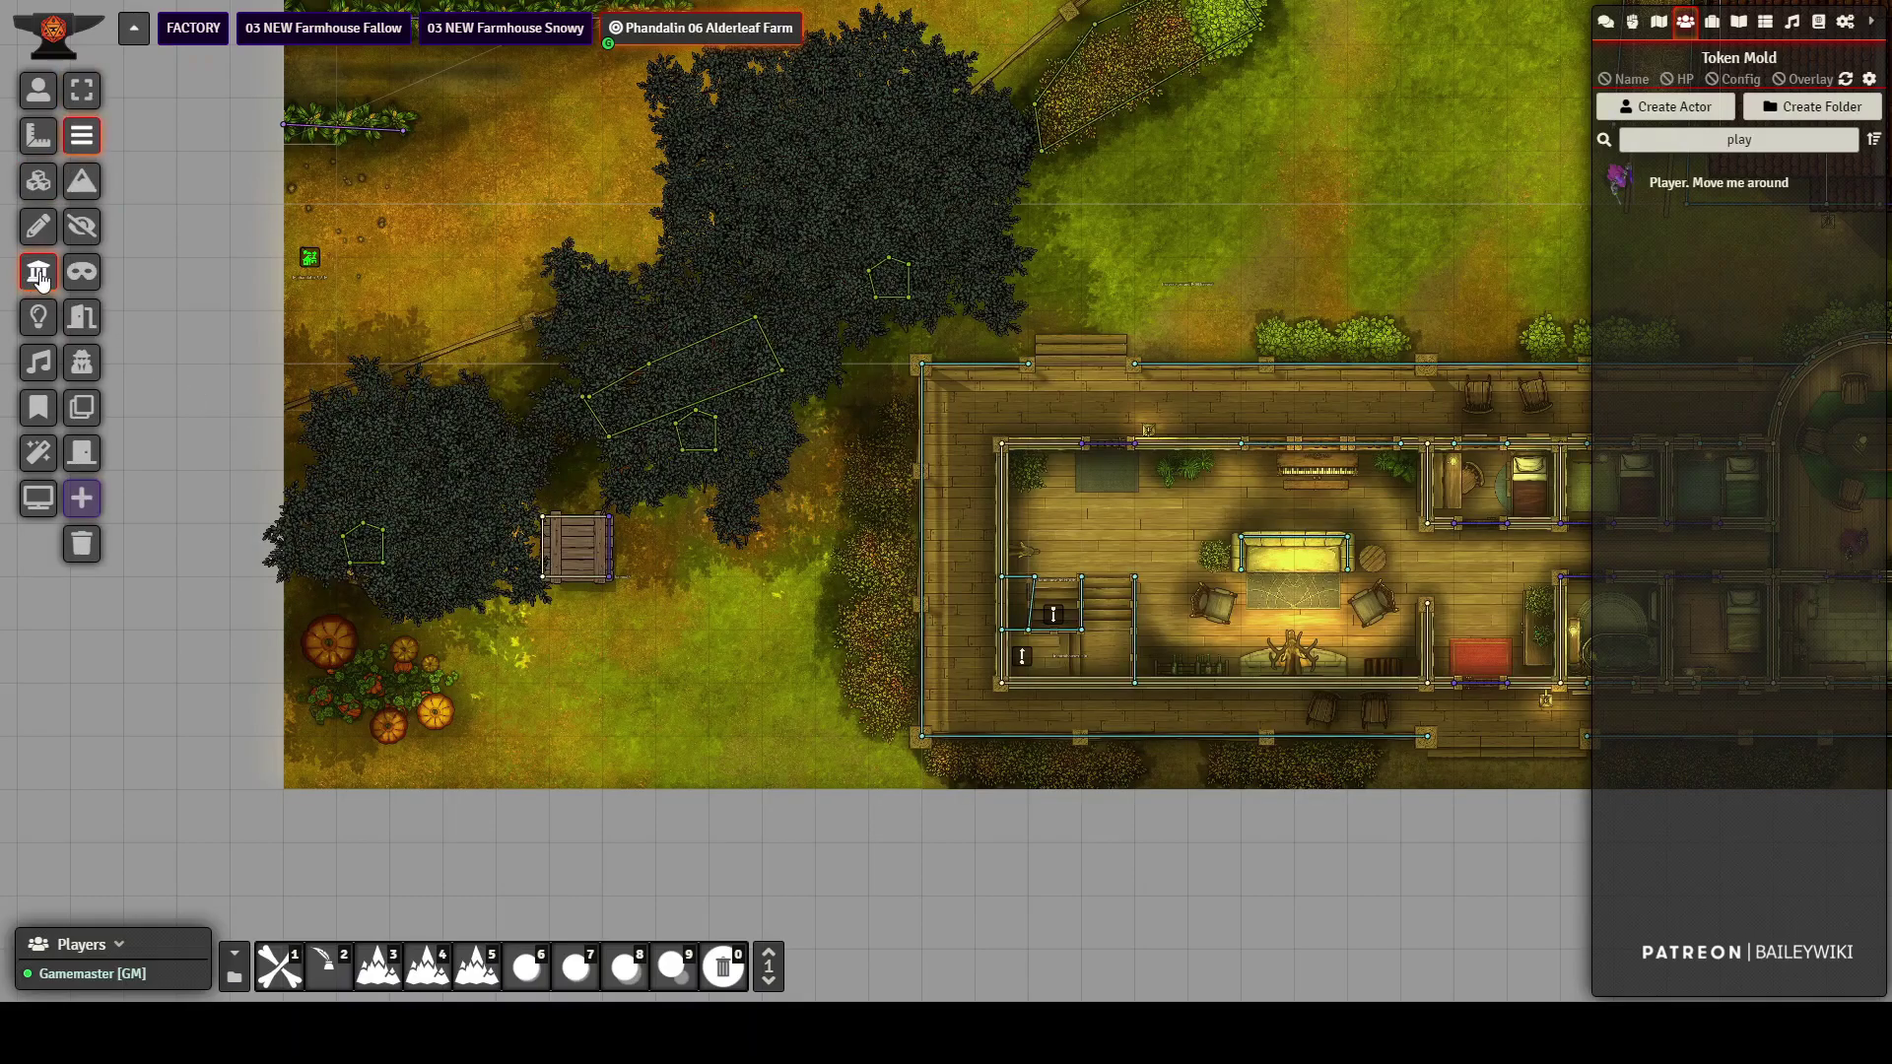
pyautogui.click(36, 325)
pyautogui.click(42, 366)
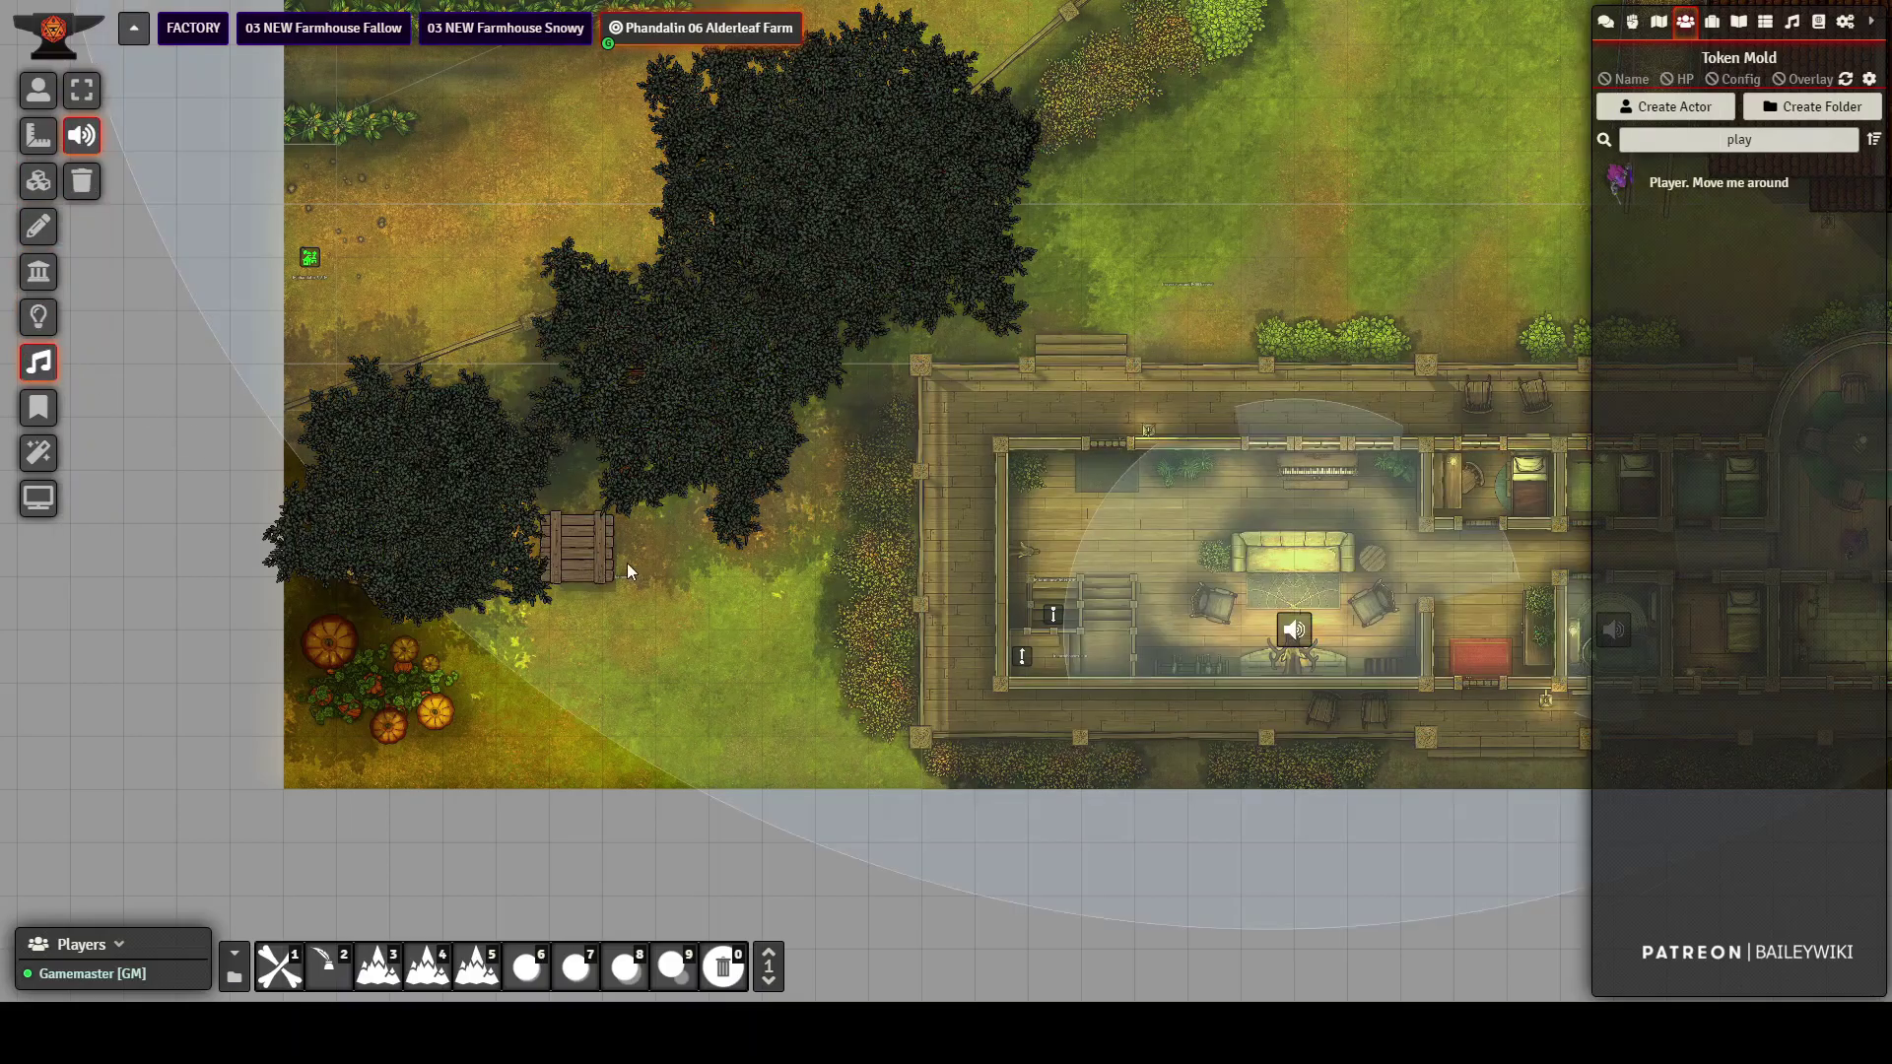
pyautogui.click(49, 92)
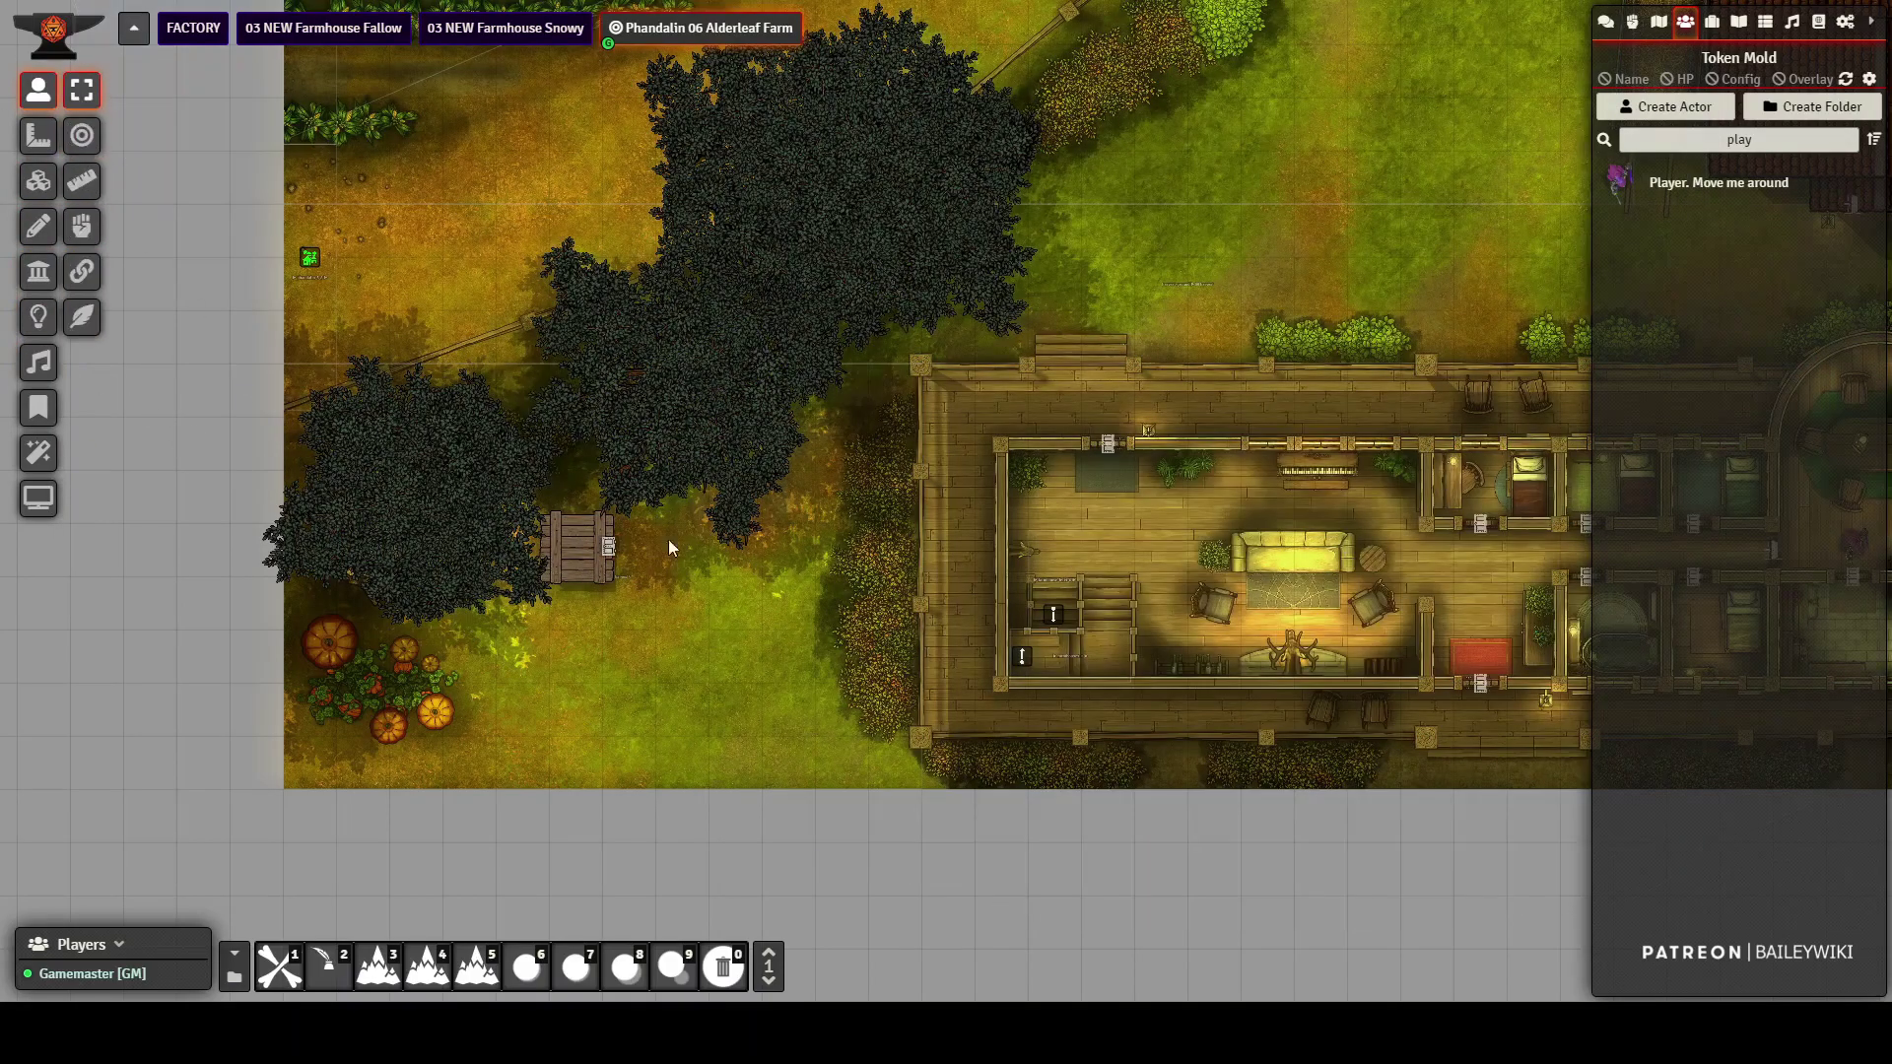
# - Position the player token on the dirt path northwest of the farmhouse and walk it north and west into the crop rows
pyautogui.scroll(-8, 1199, 163)
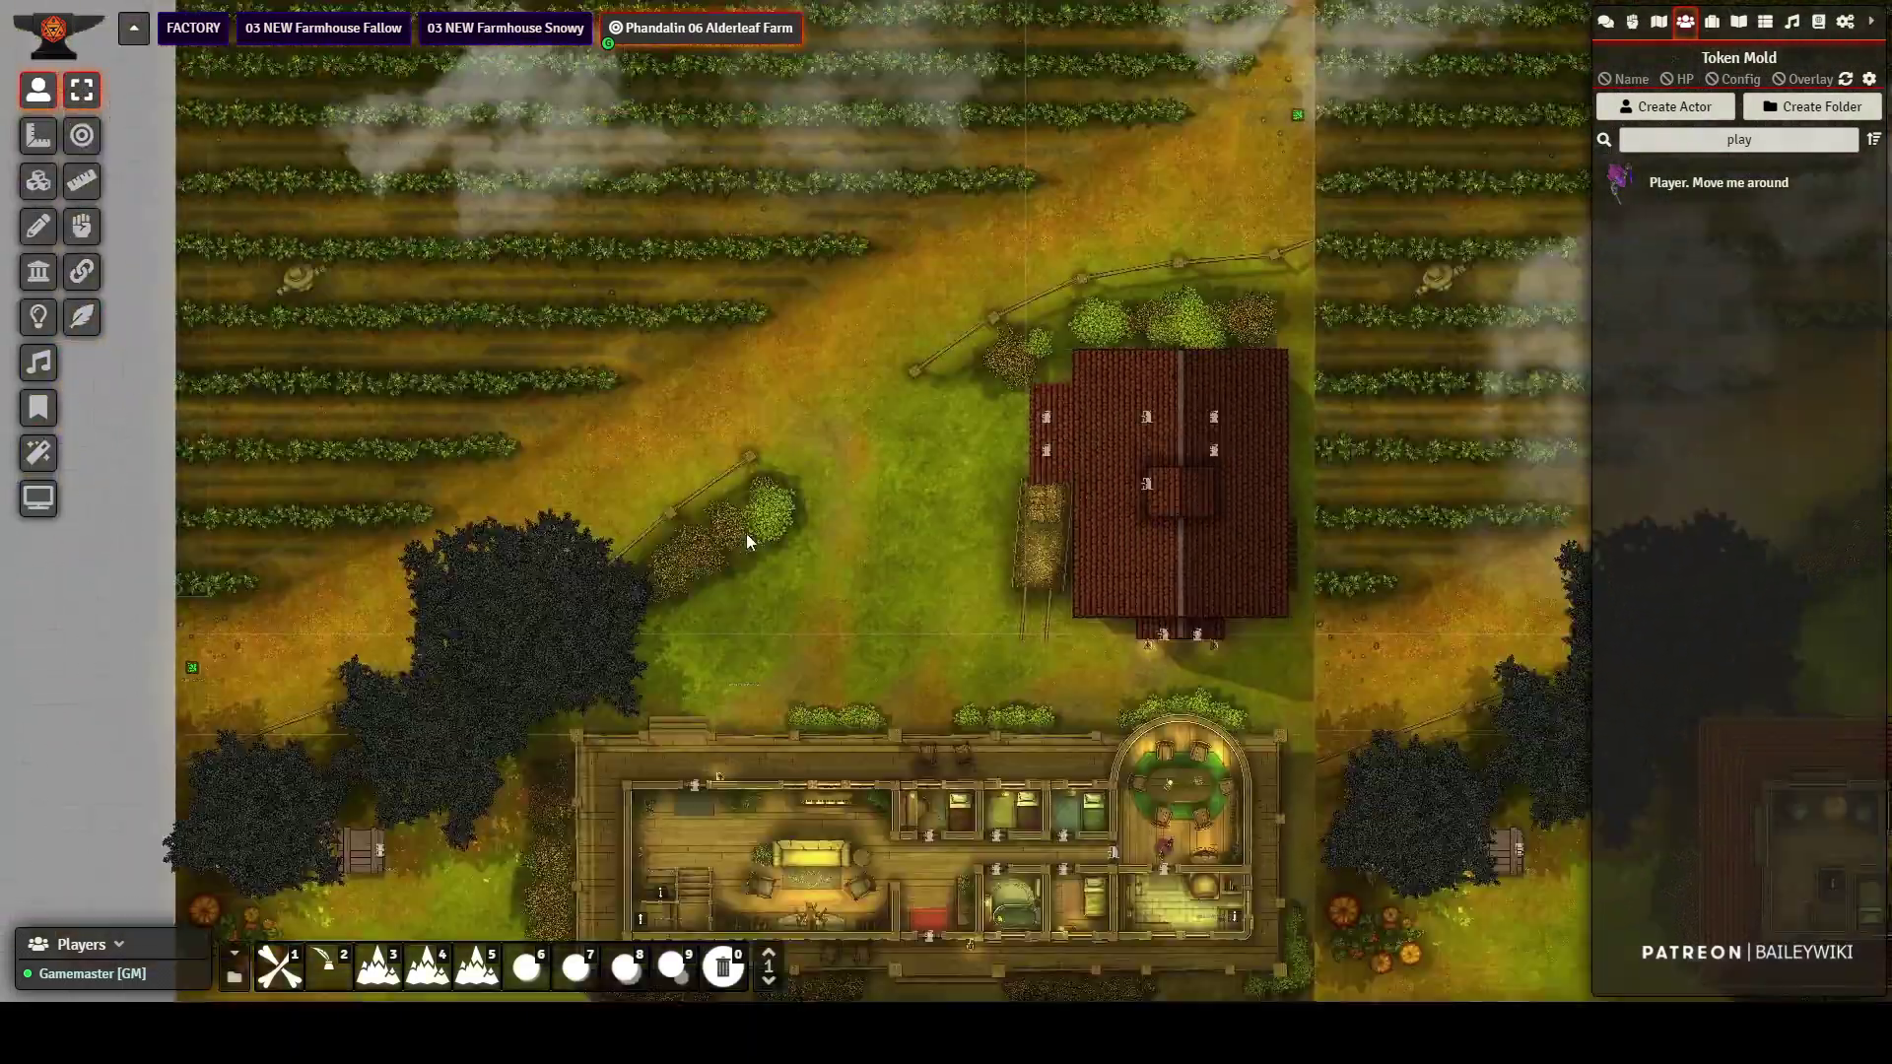
pyautogui.moveTo(747, 535); pyautogui.dragTo(524, 445)
pyautogui.moveTo(836, 431); pyautogui.dragTo(676, 519)
pyautogui.scroll(10, 676, 518)
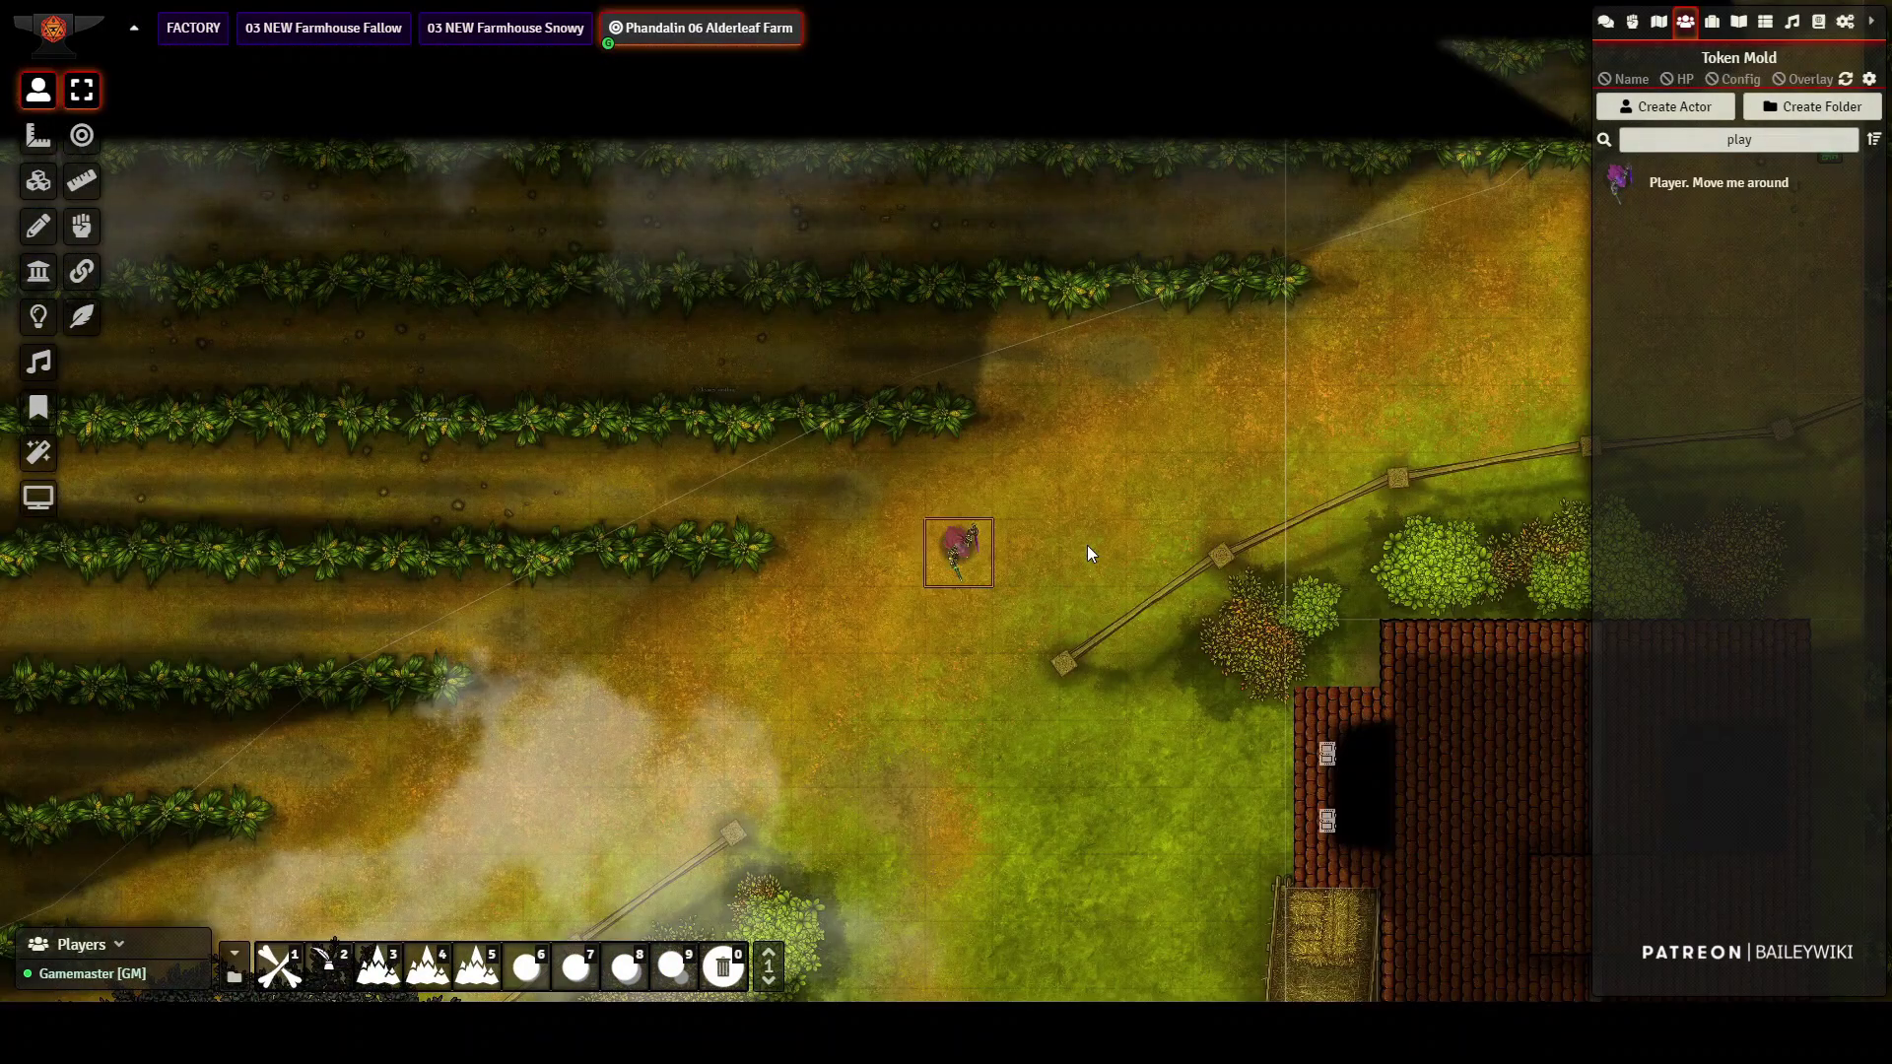
pyautogui.press('Up')
pyautogui.press('Up')
pyautogui.press('Up')
pyautogui.press('Up')
pyautogui.press('Up')
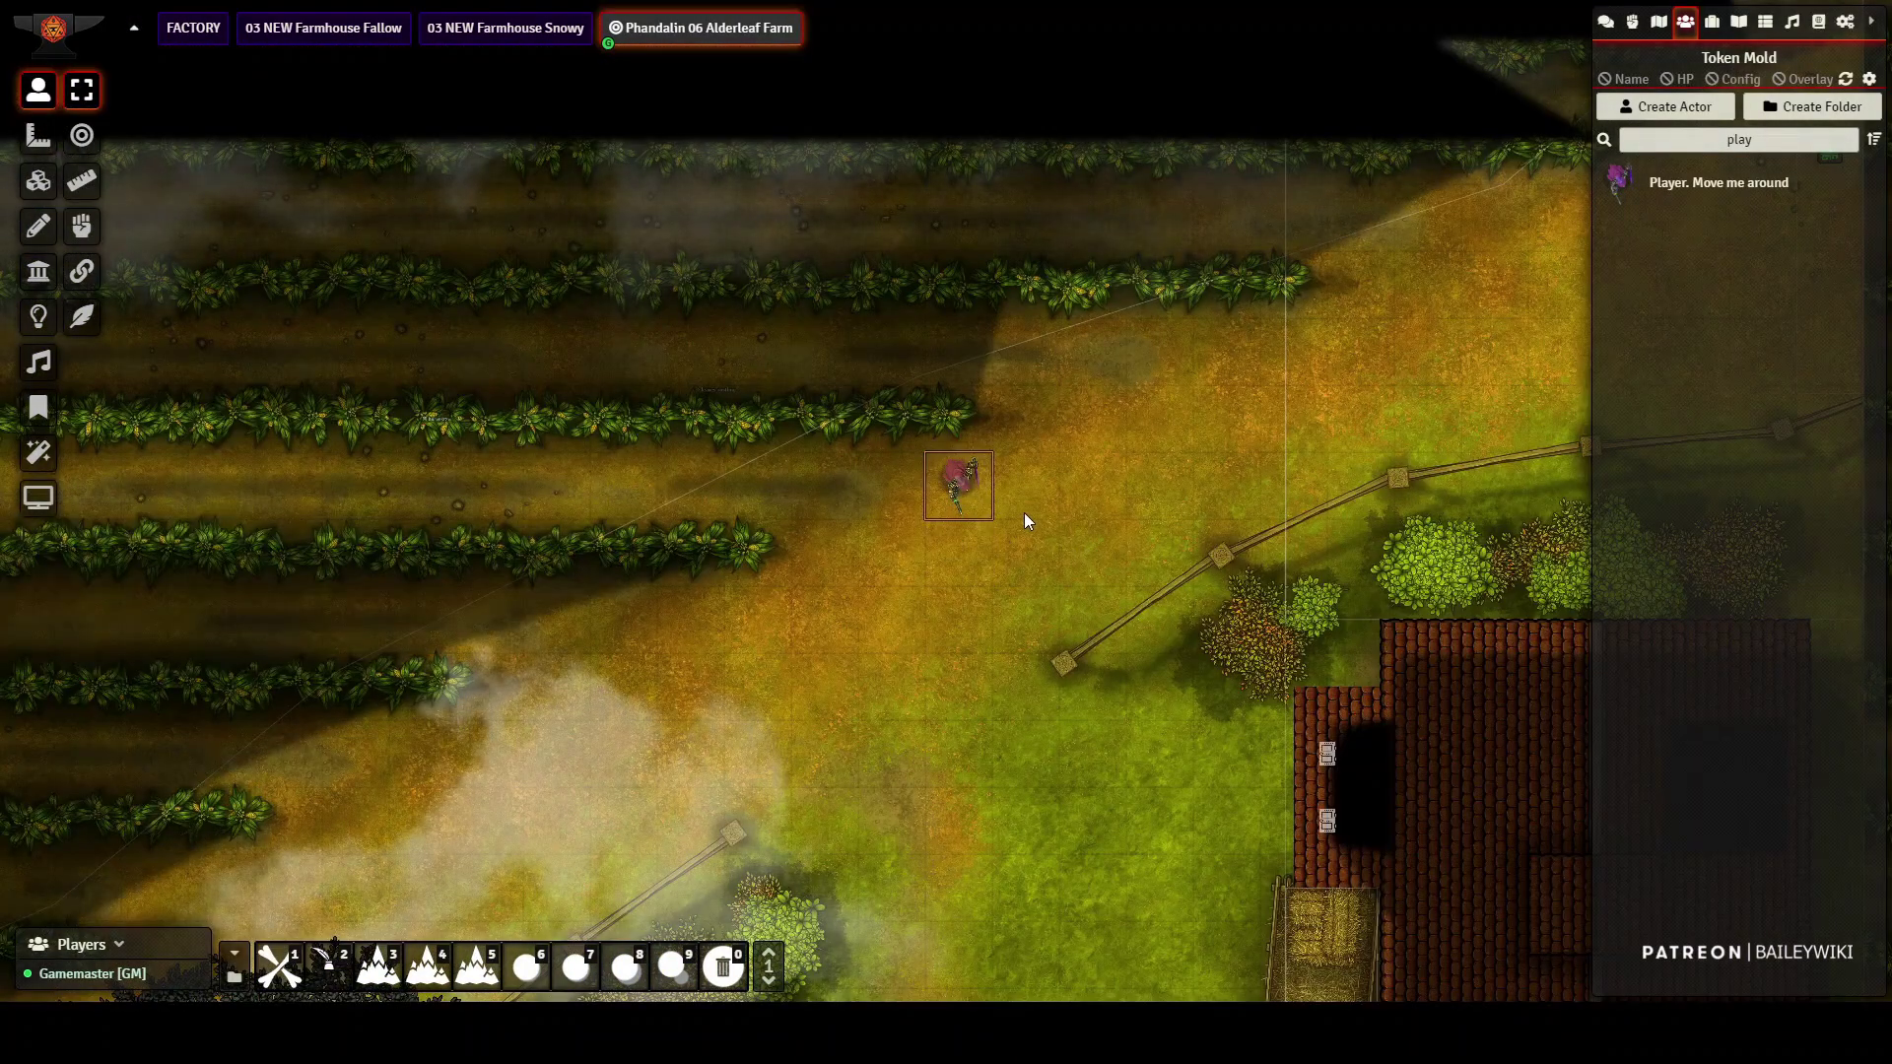
pyautogui.press('Left')
pyautogui.press('Left')
pyautogui.press('Left')
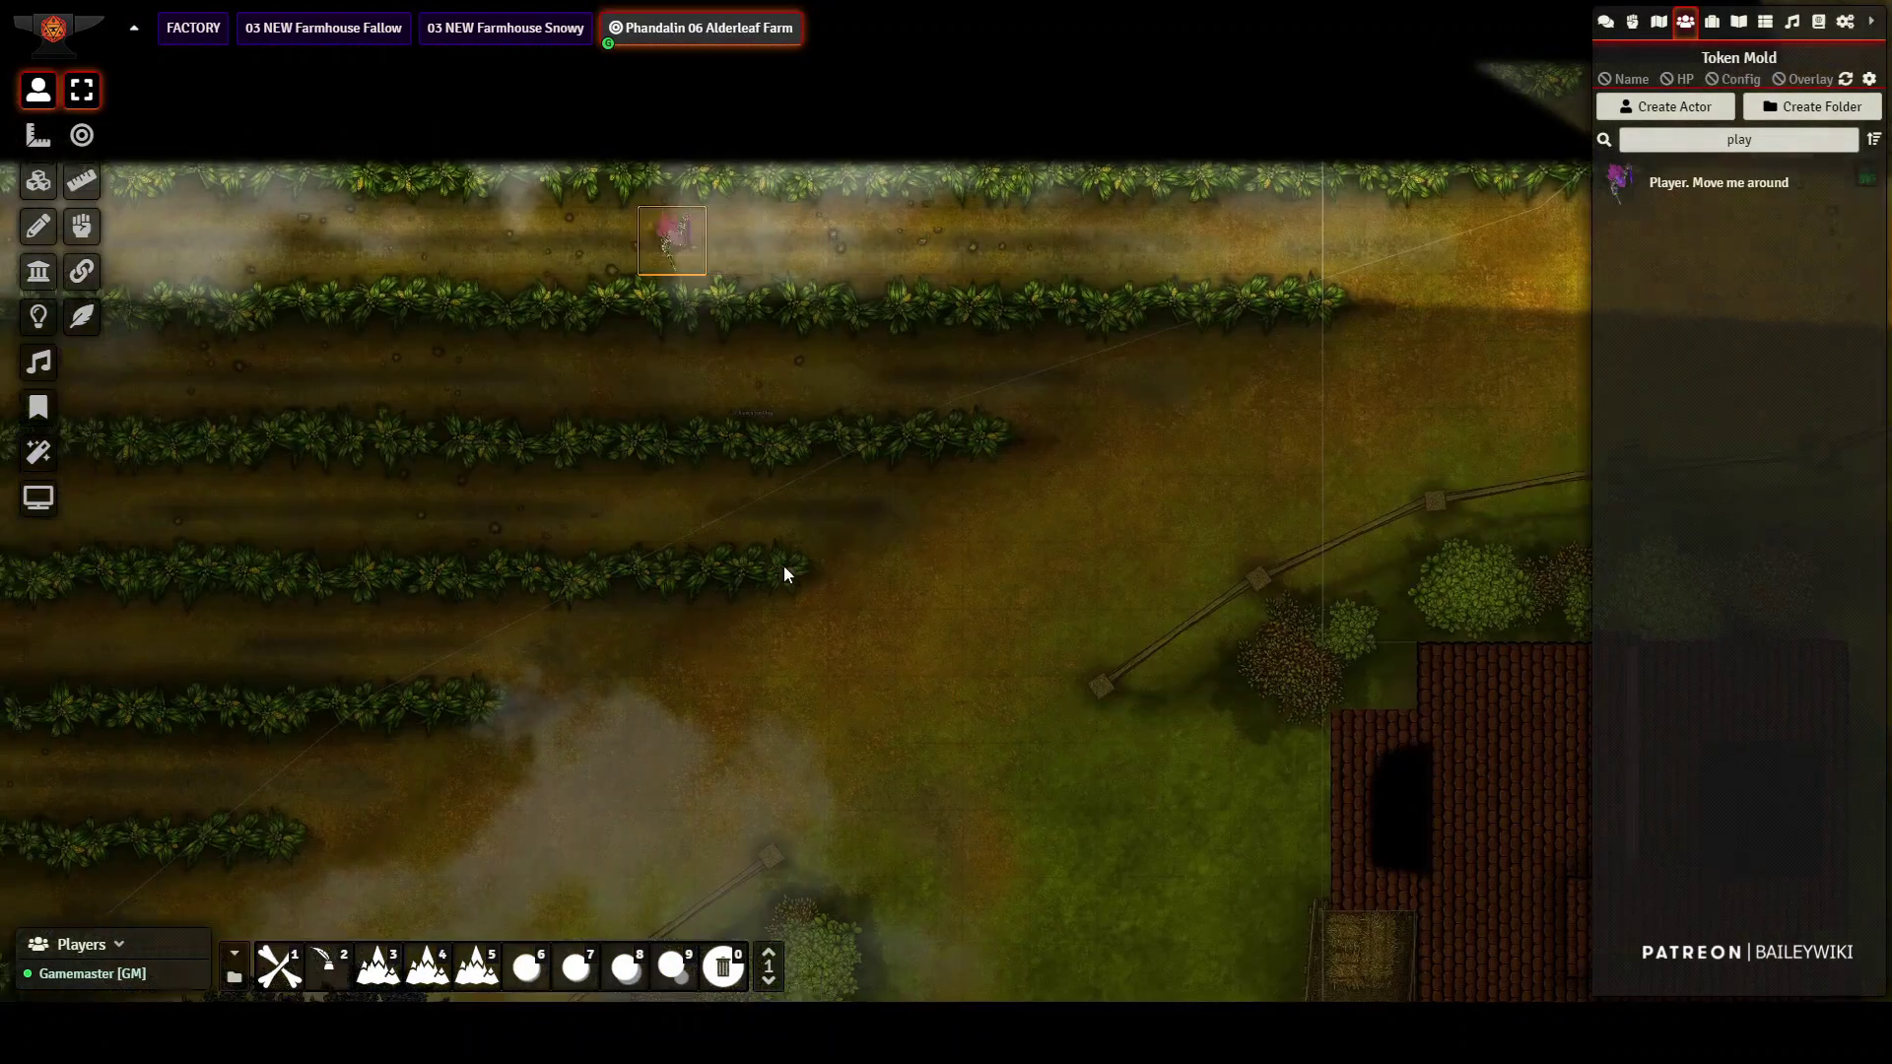
# - Walk the token farther west and north across the crop rows, stopping between two rows near the field's north edge
pyautogui.scroll(-5, 1155, 747)
pyautogui.press('Left')
pyautogui.press('Left')
pyautogui.press('Left')
pyautogui.press('Left')
pyautogui.press('Left')
pyautogui.press('Up')
pyautogui.press('Up')
pyautogui.press('Up')
pyautogui.press('Up')
pyautogui.press('Up')
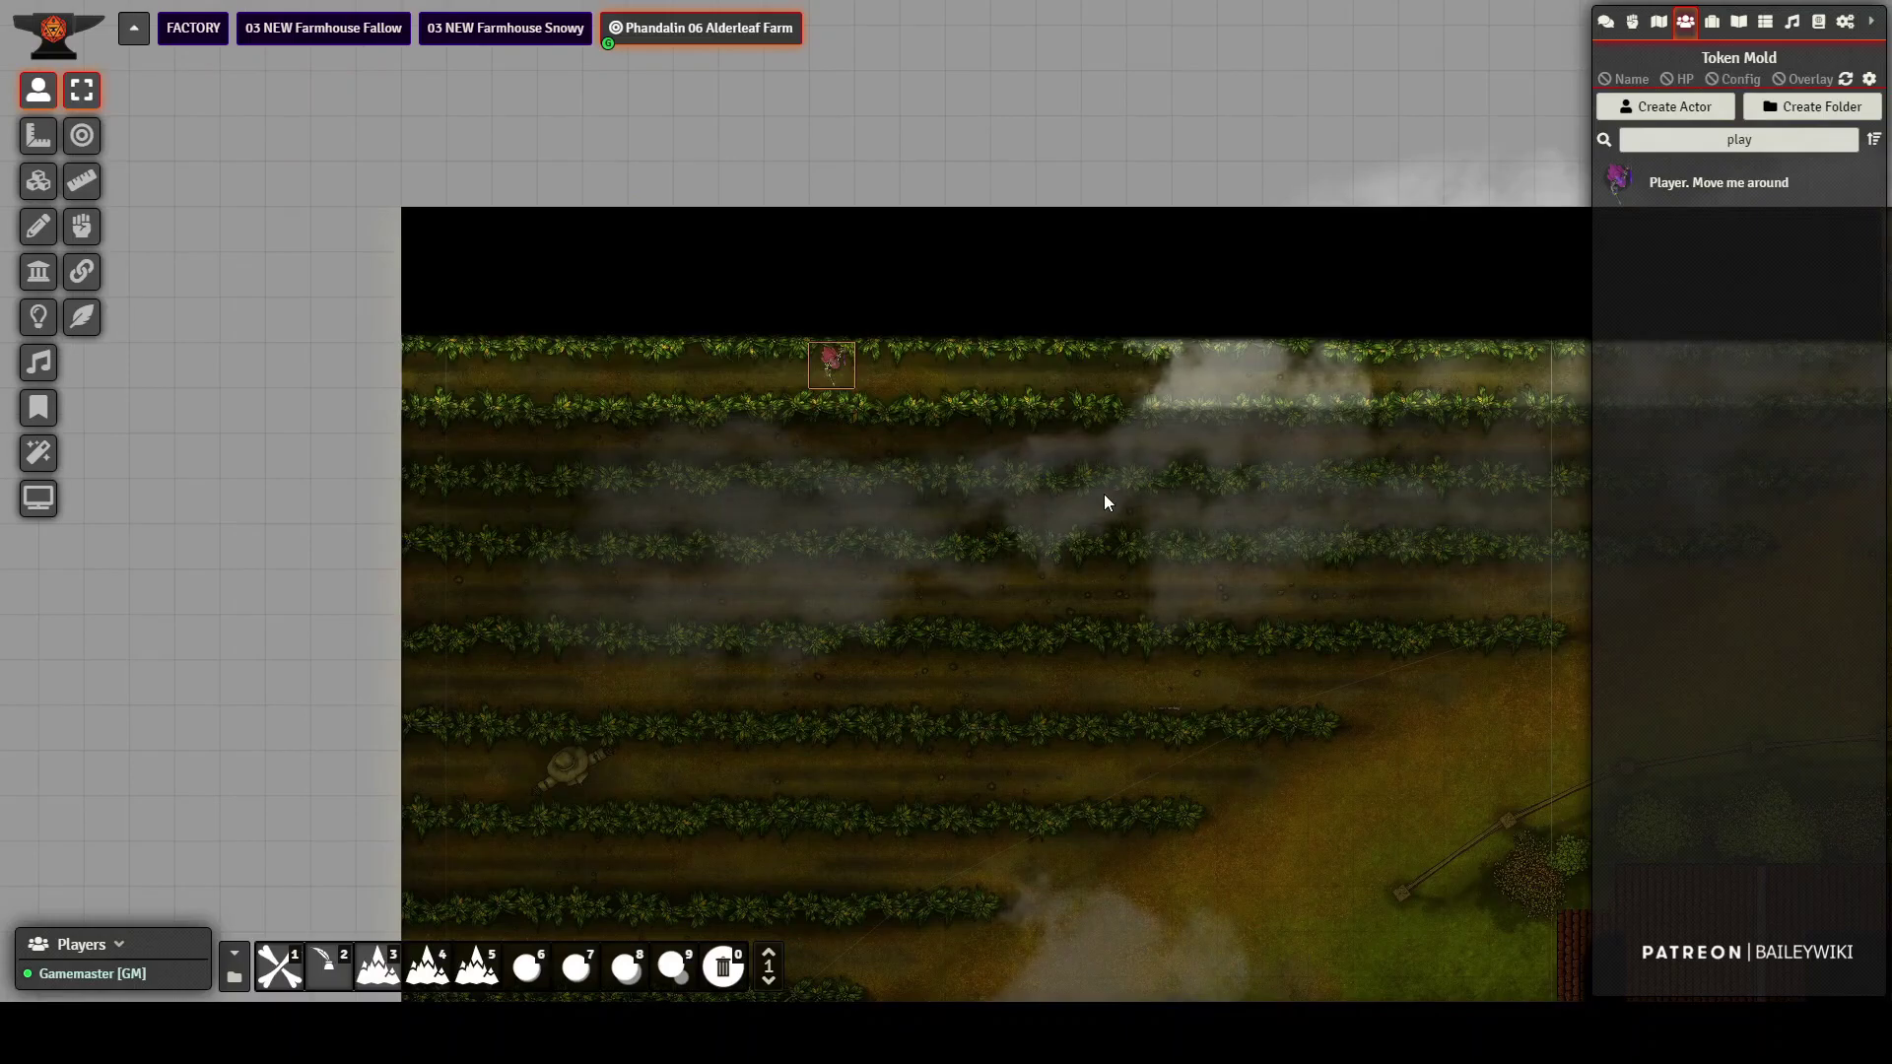
pyautogui.press('Left')
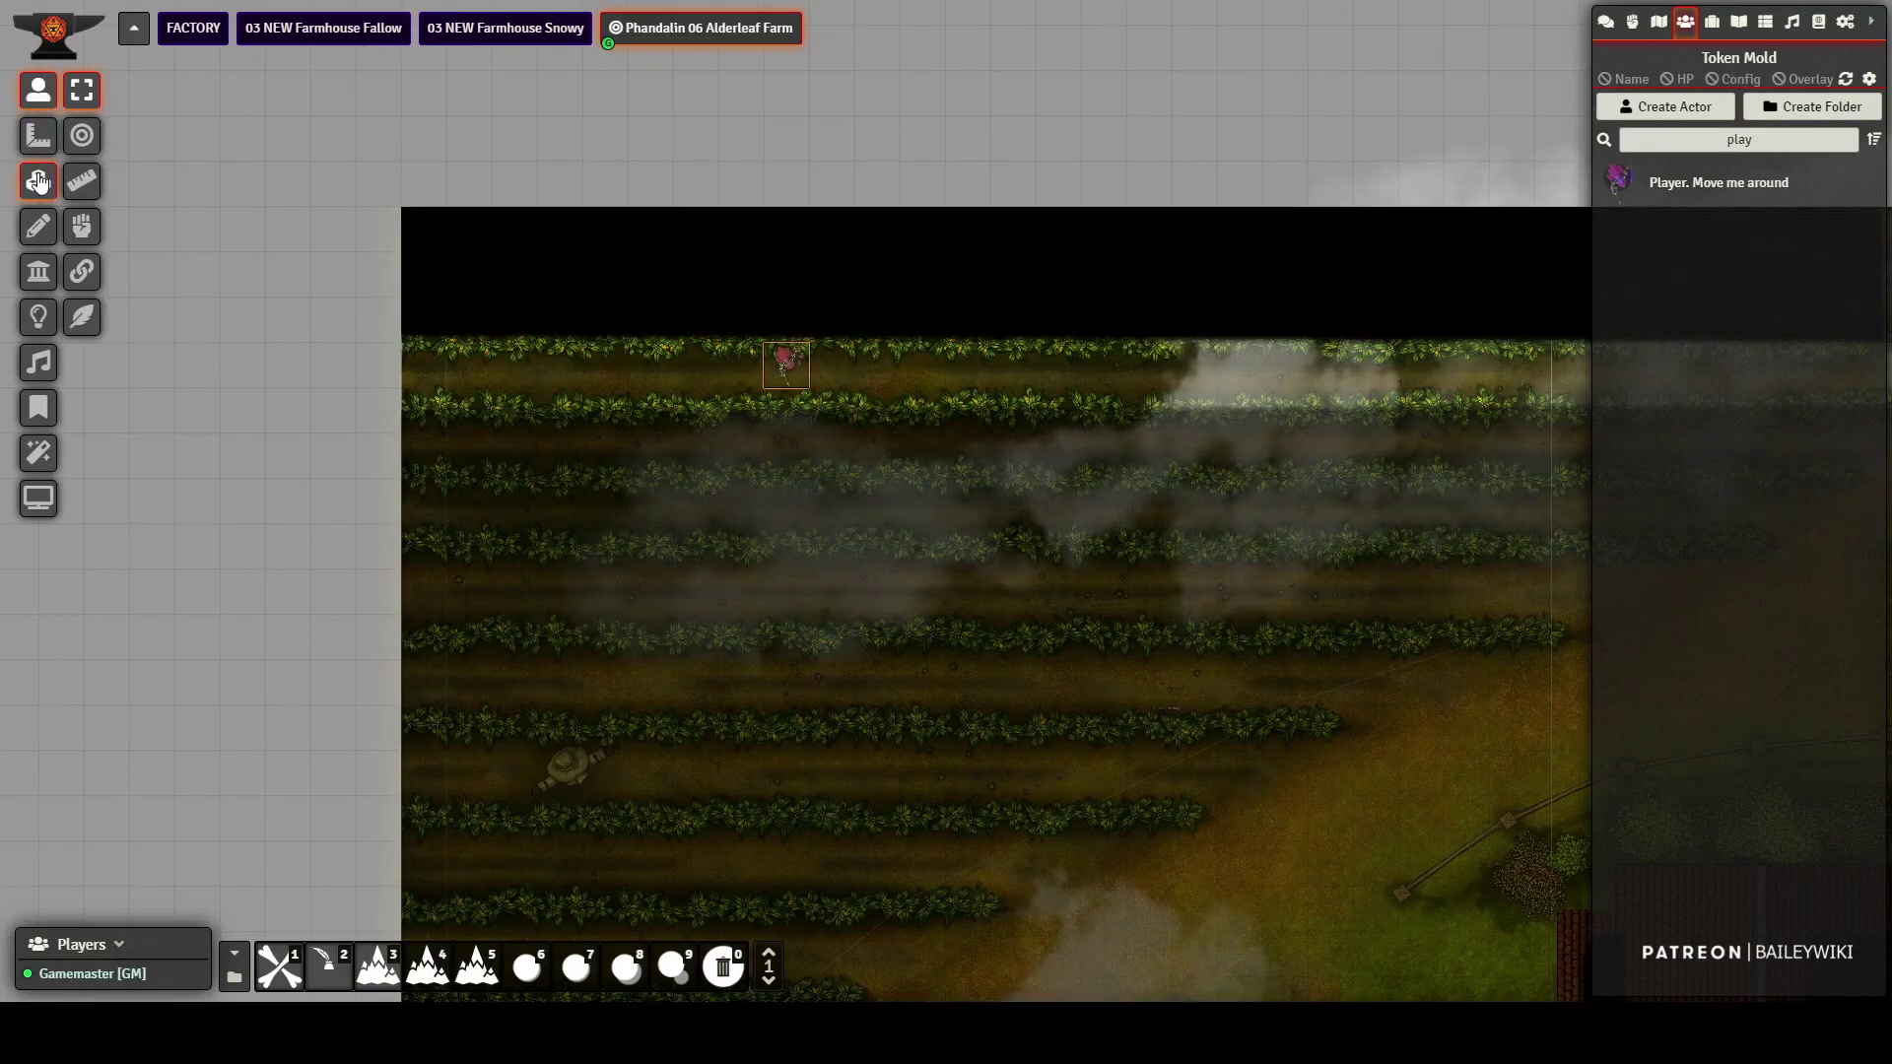
# - Inspect the Multilevel macro trigger settings of the field's region drawing, highlight the macro name leaves-rustling, and close the configuration
pyautogui.click(37, 227)
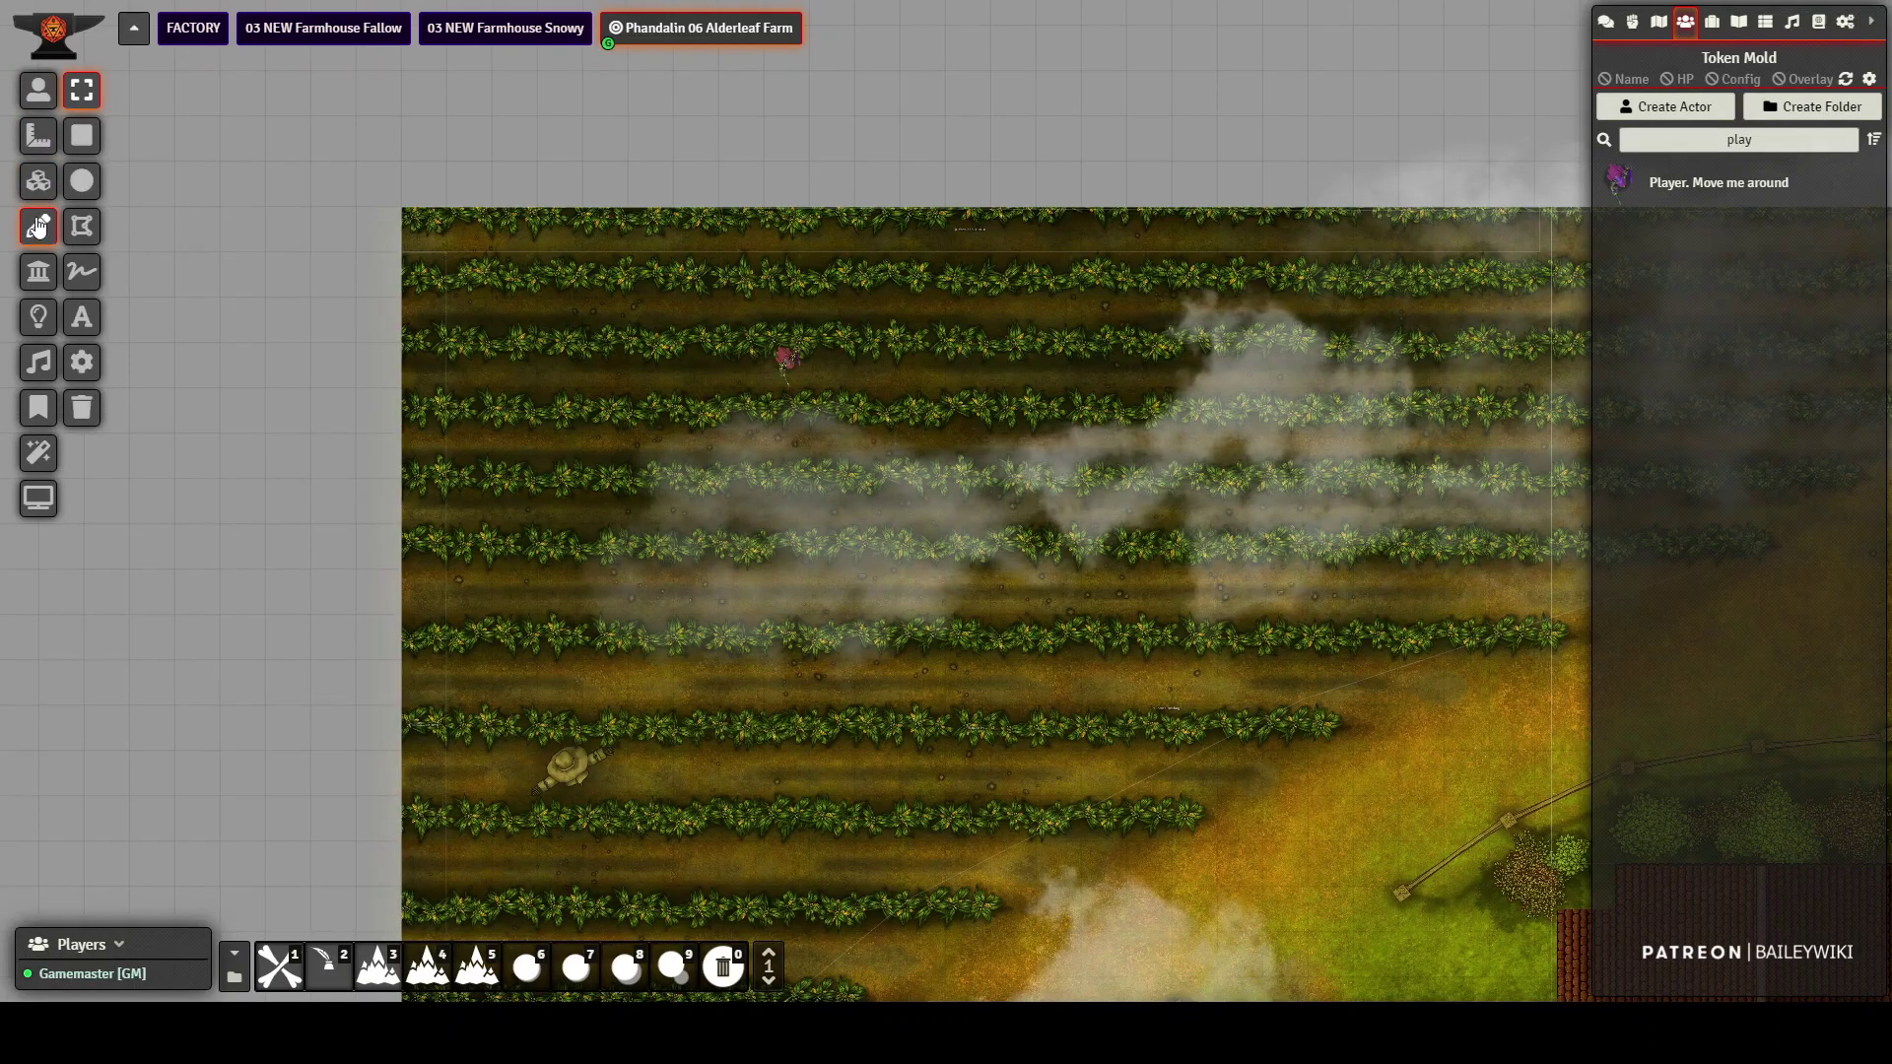
pyautogui.doubleClick(926, 389)
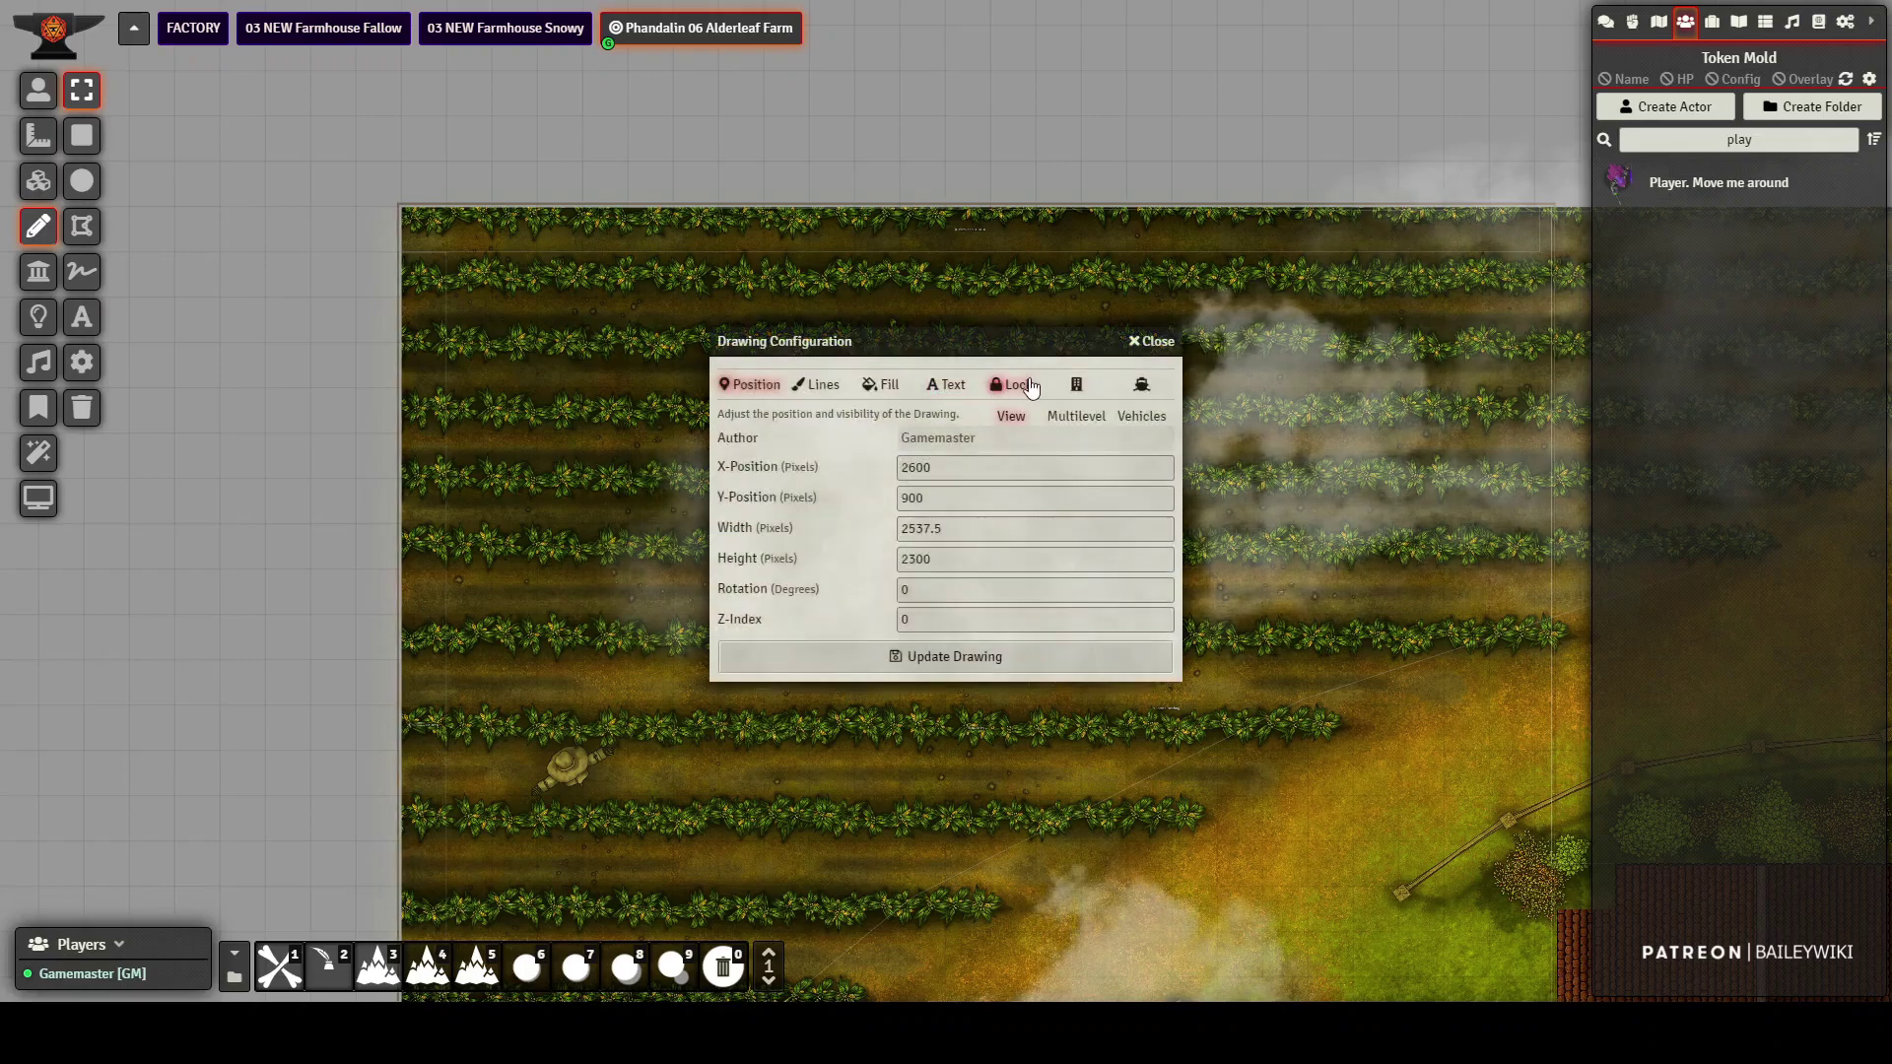
pyautogui.click(1077, 410)
pyautogui.scroll(-3, 855, 580)
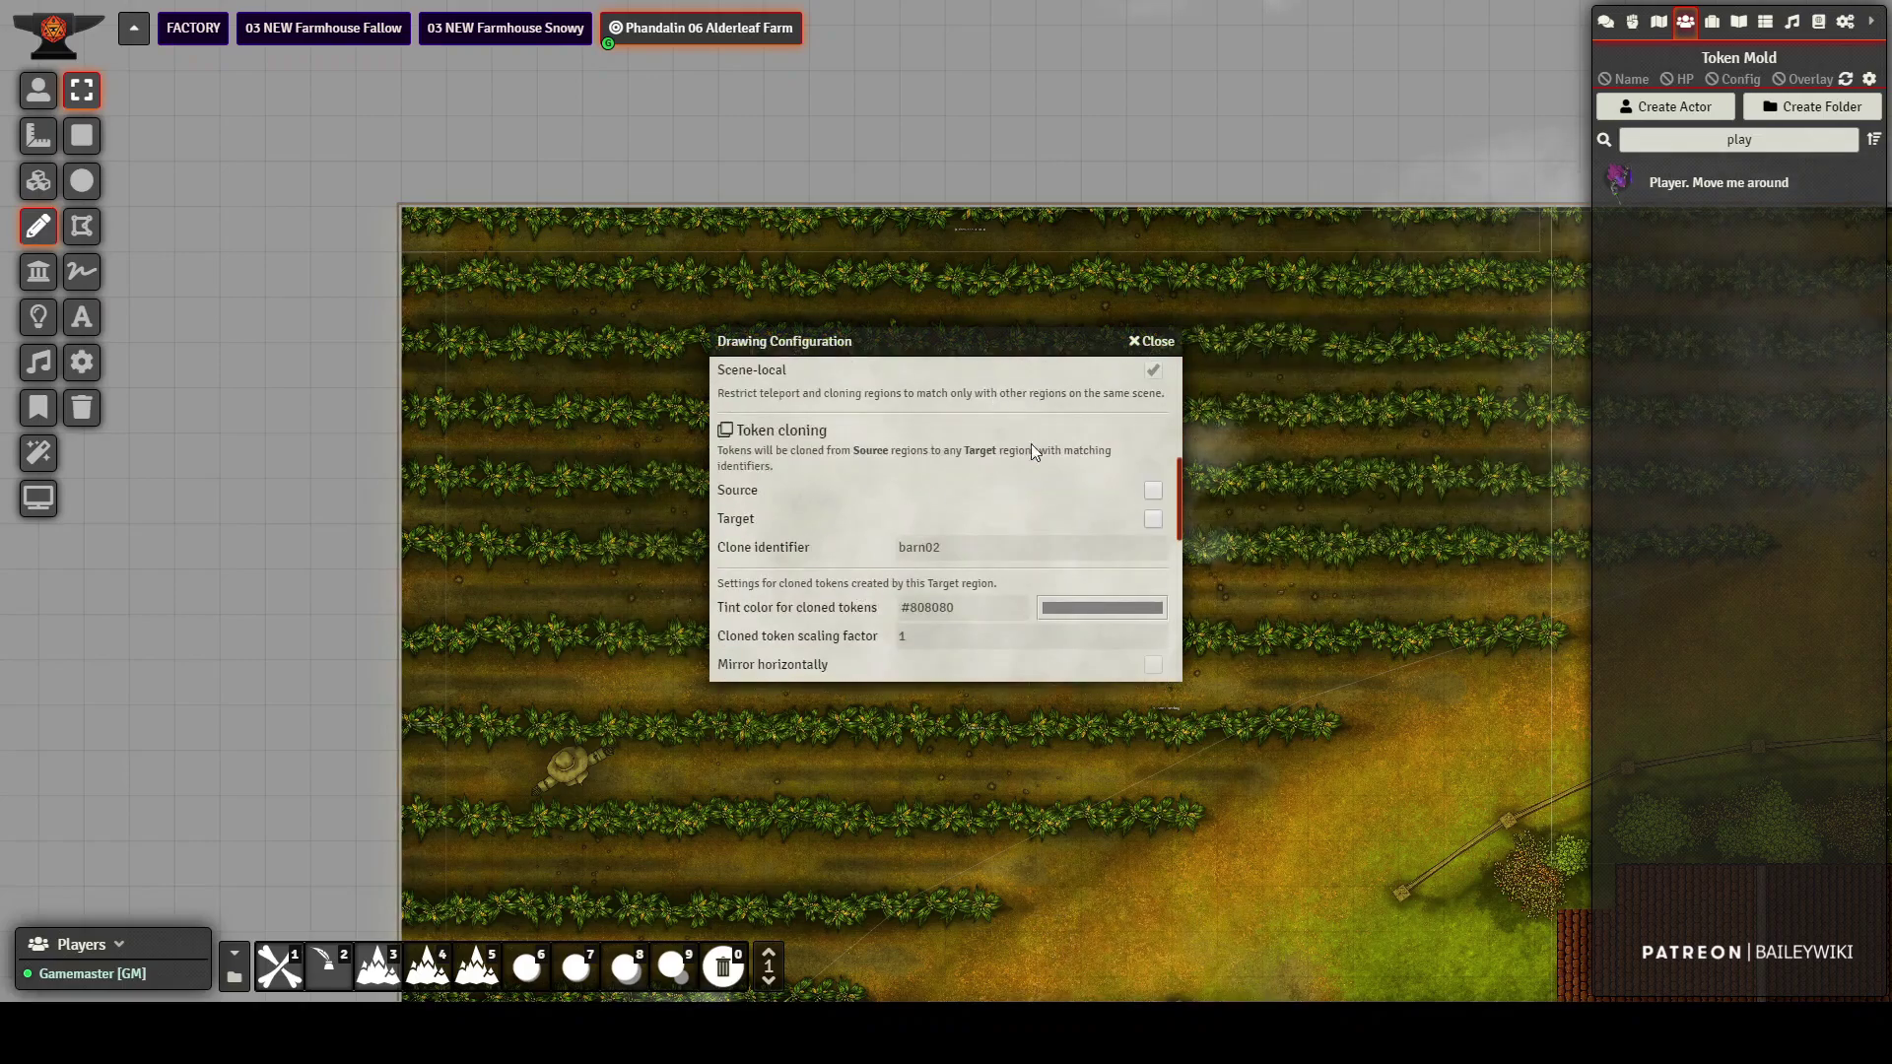
pyautogui.scroll(-1, 1035, 464)
pyautogui.scroll(-3, 984, 558)
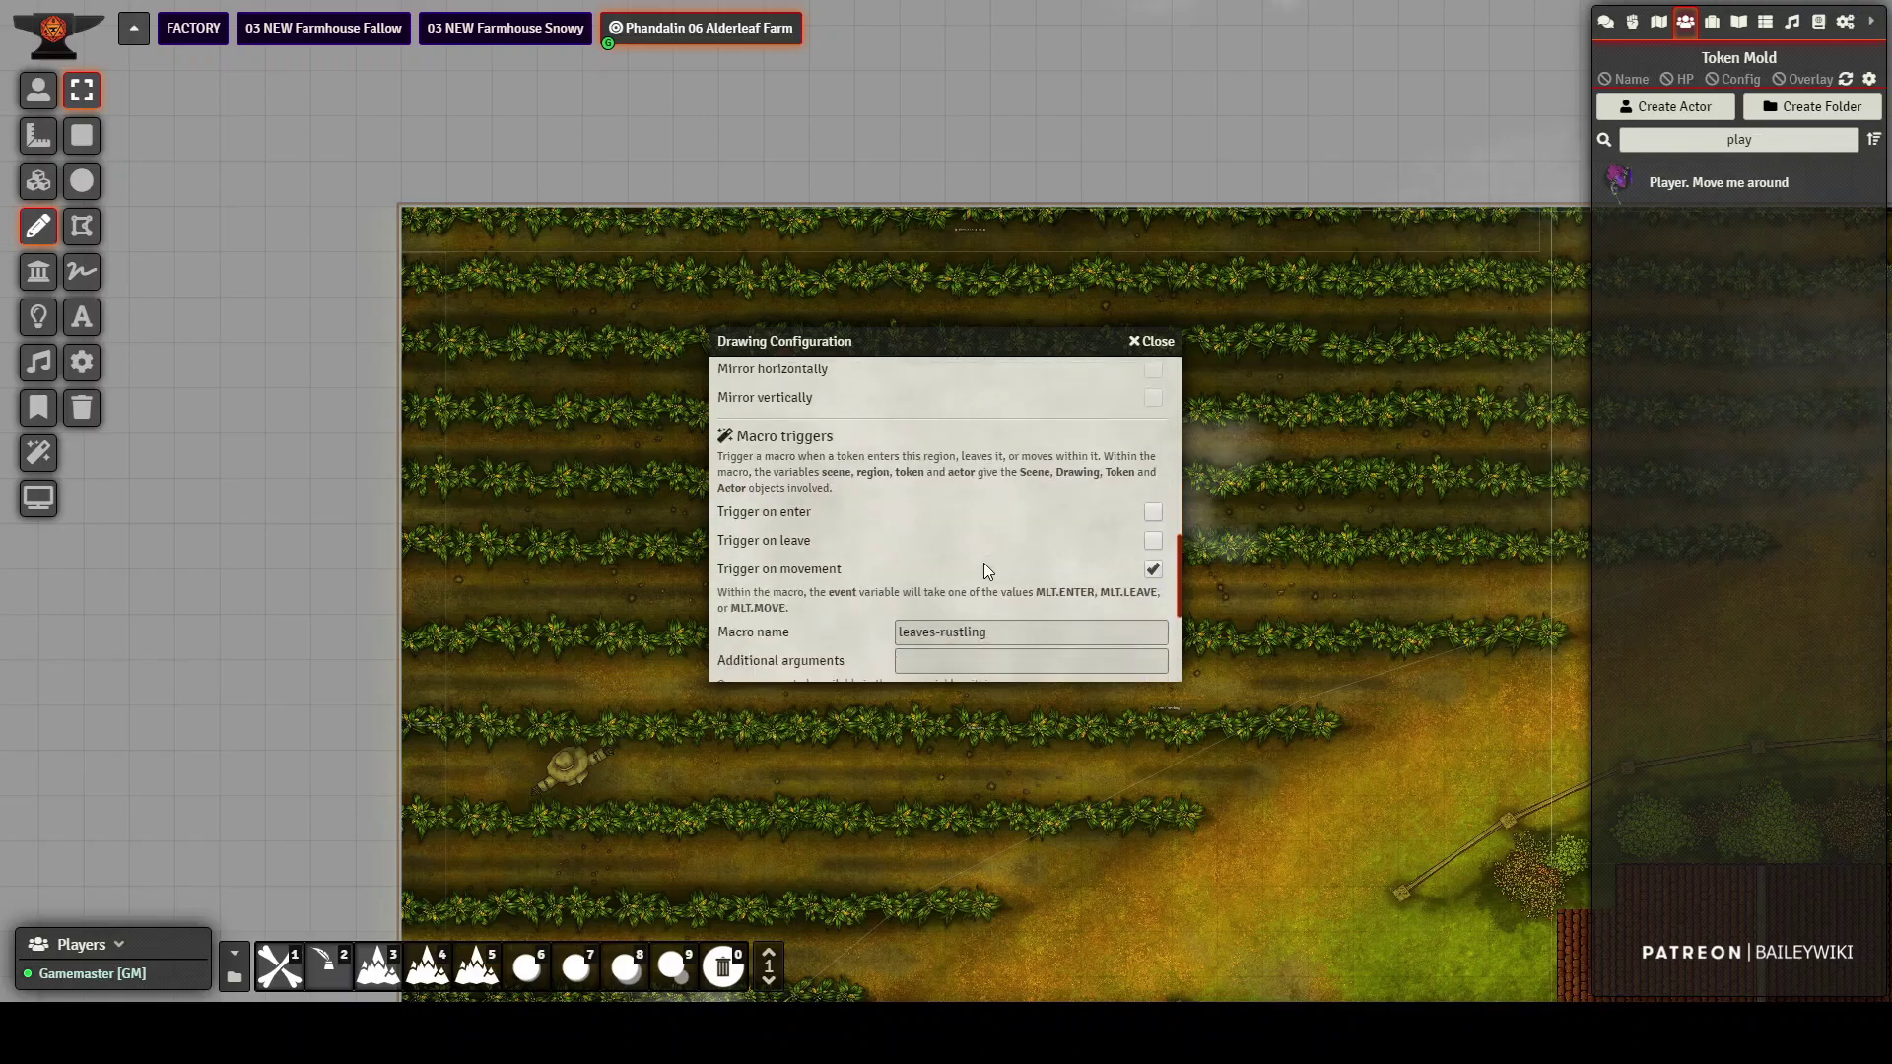
pyautogui.moveTo(1006, 532); pyautogui.dragTo(887, 532)
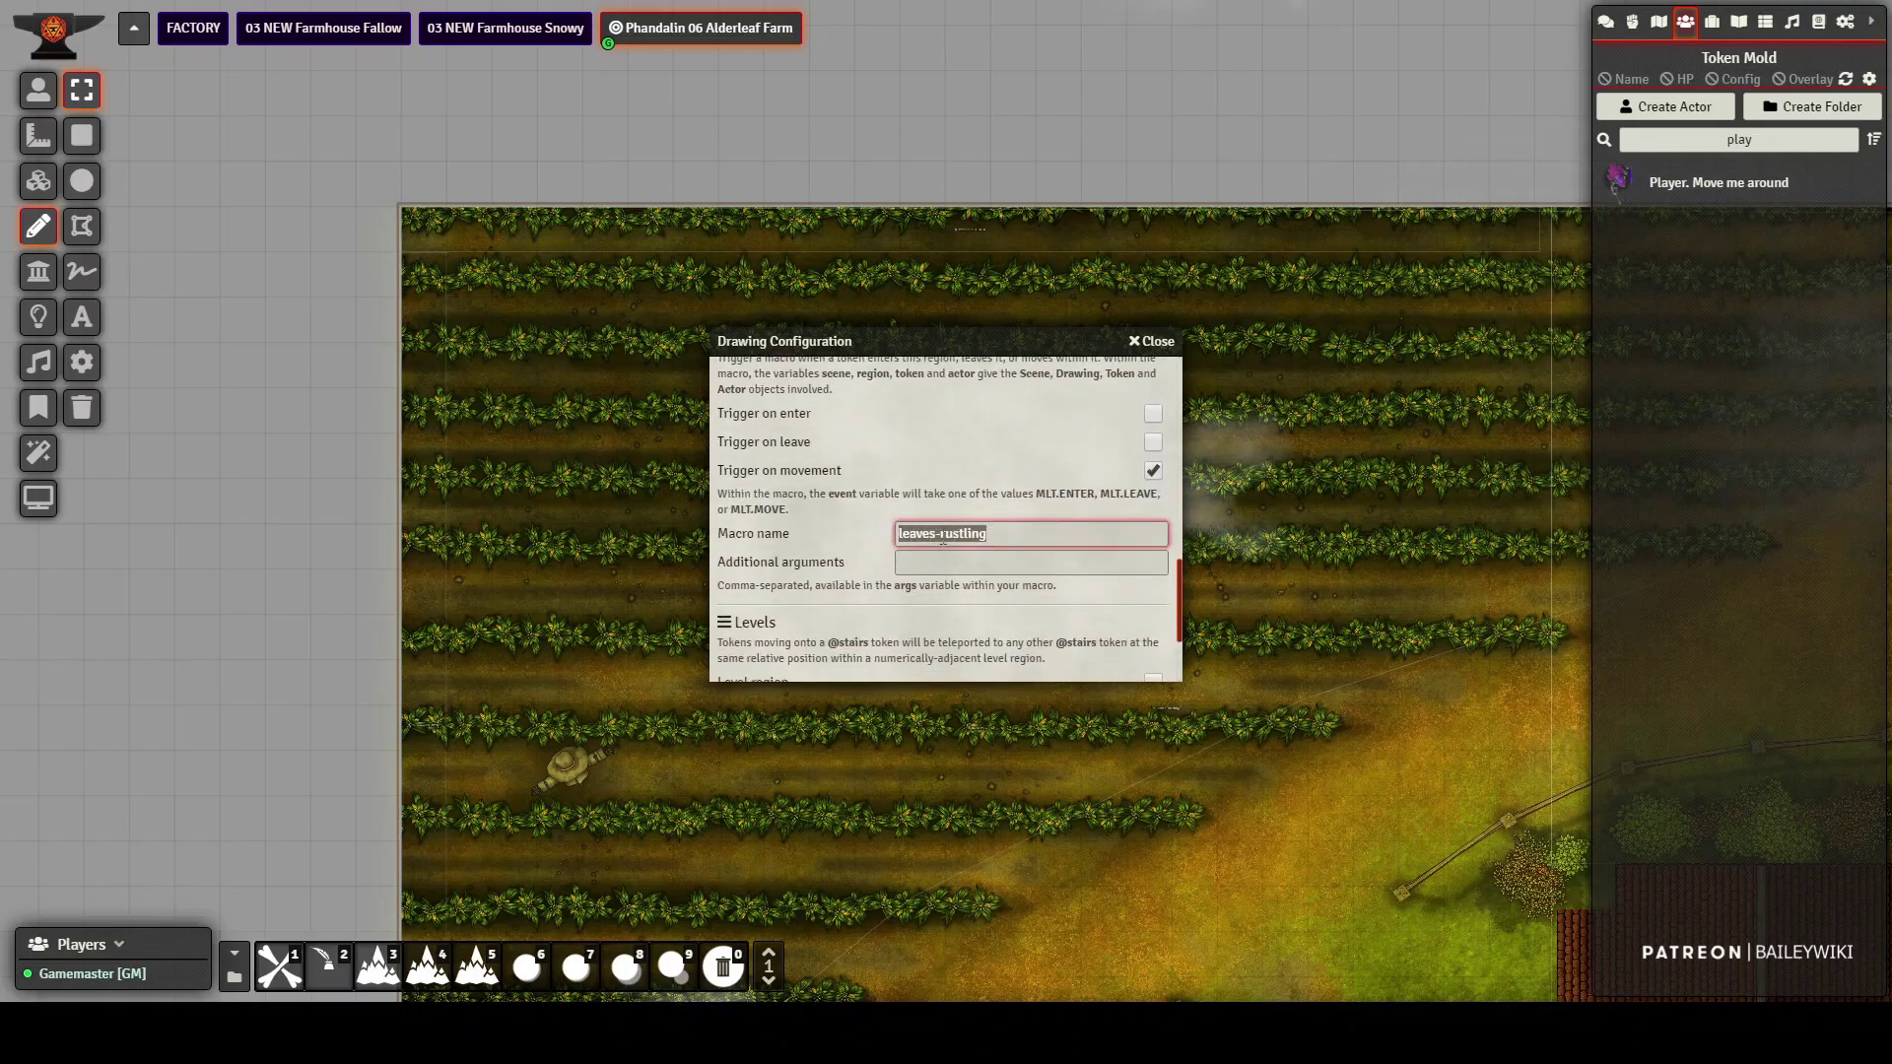
pyautogui.click(1155, 343)
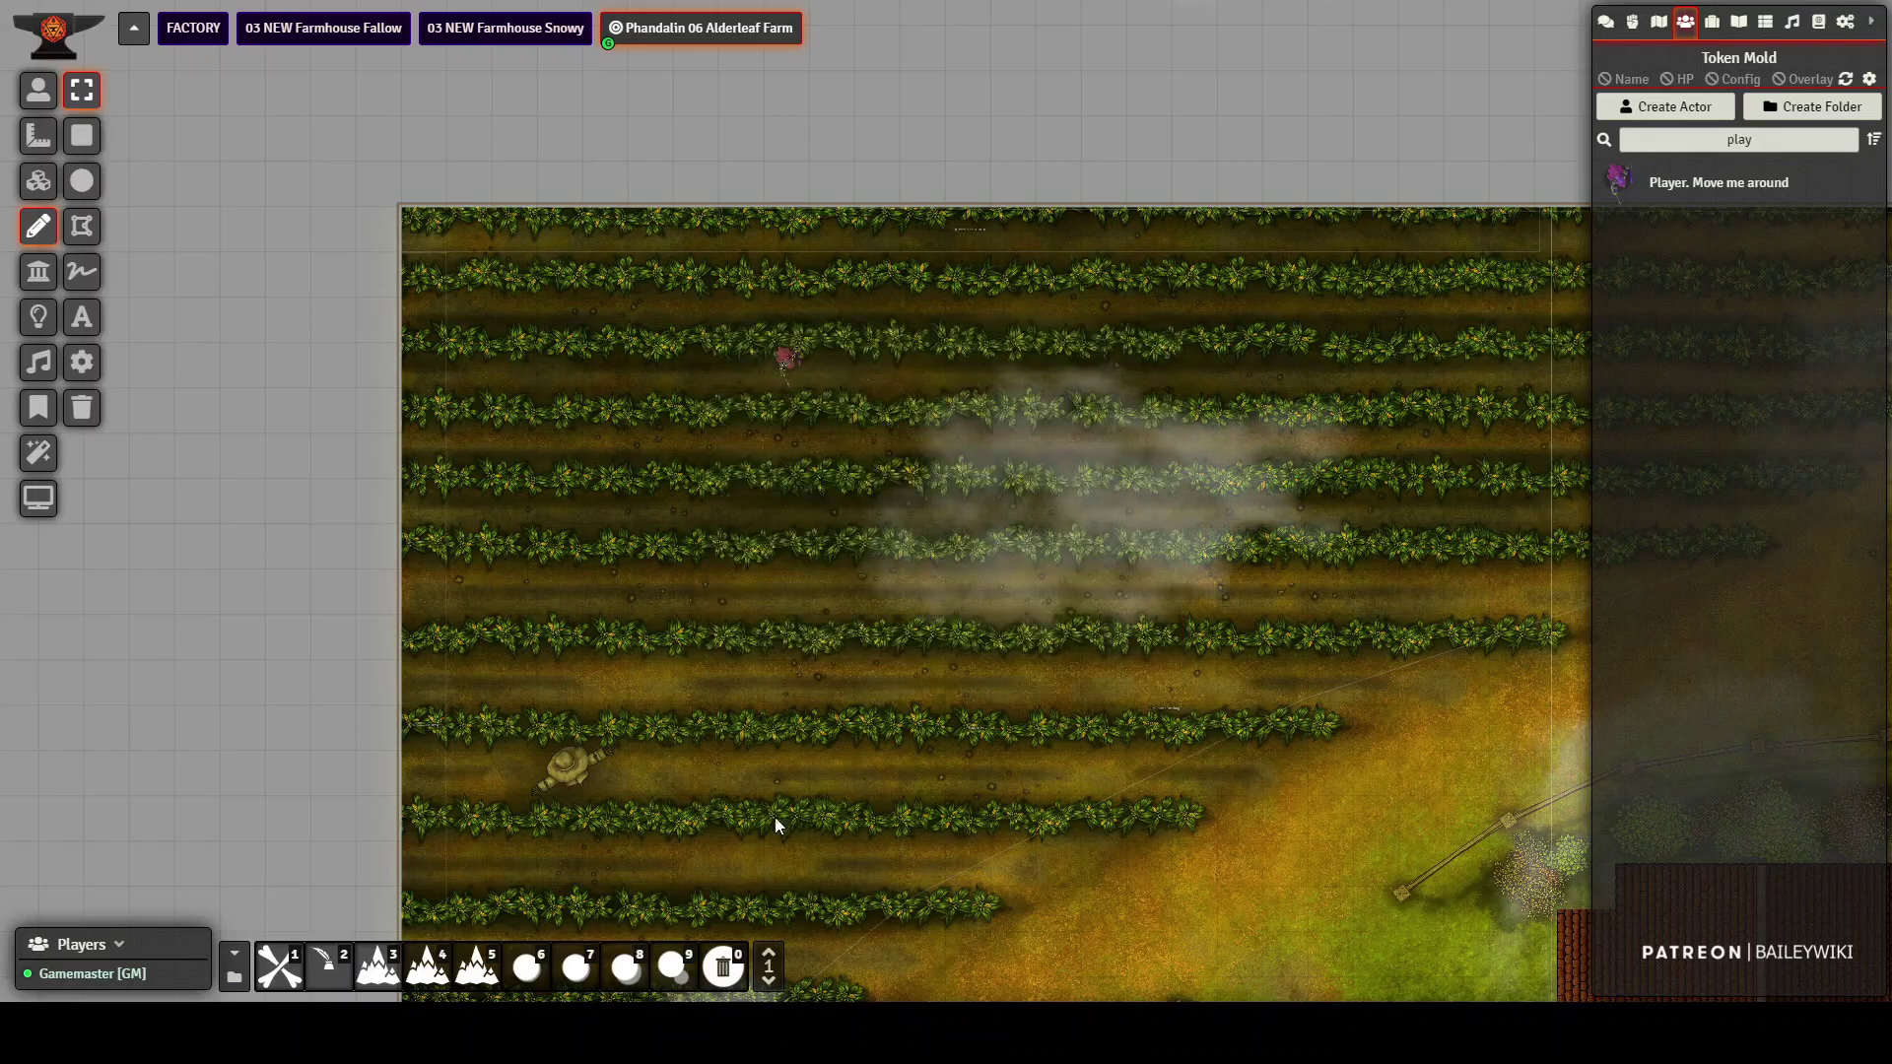
# - Search the compendiums for "macro", find the import option for leaves-rustling-freeversion in Baileywiki Maps, and view the Macros Directory
pyautogui.click(1820, 21)
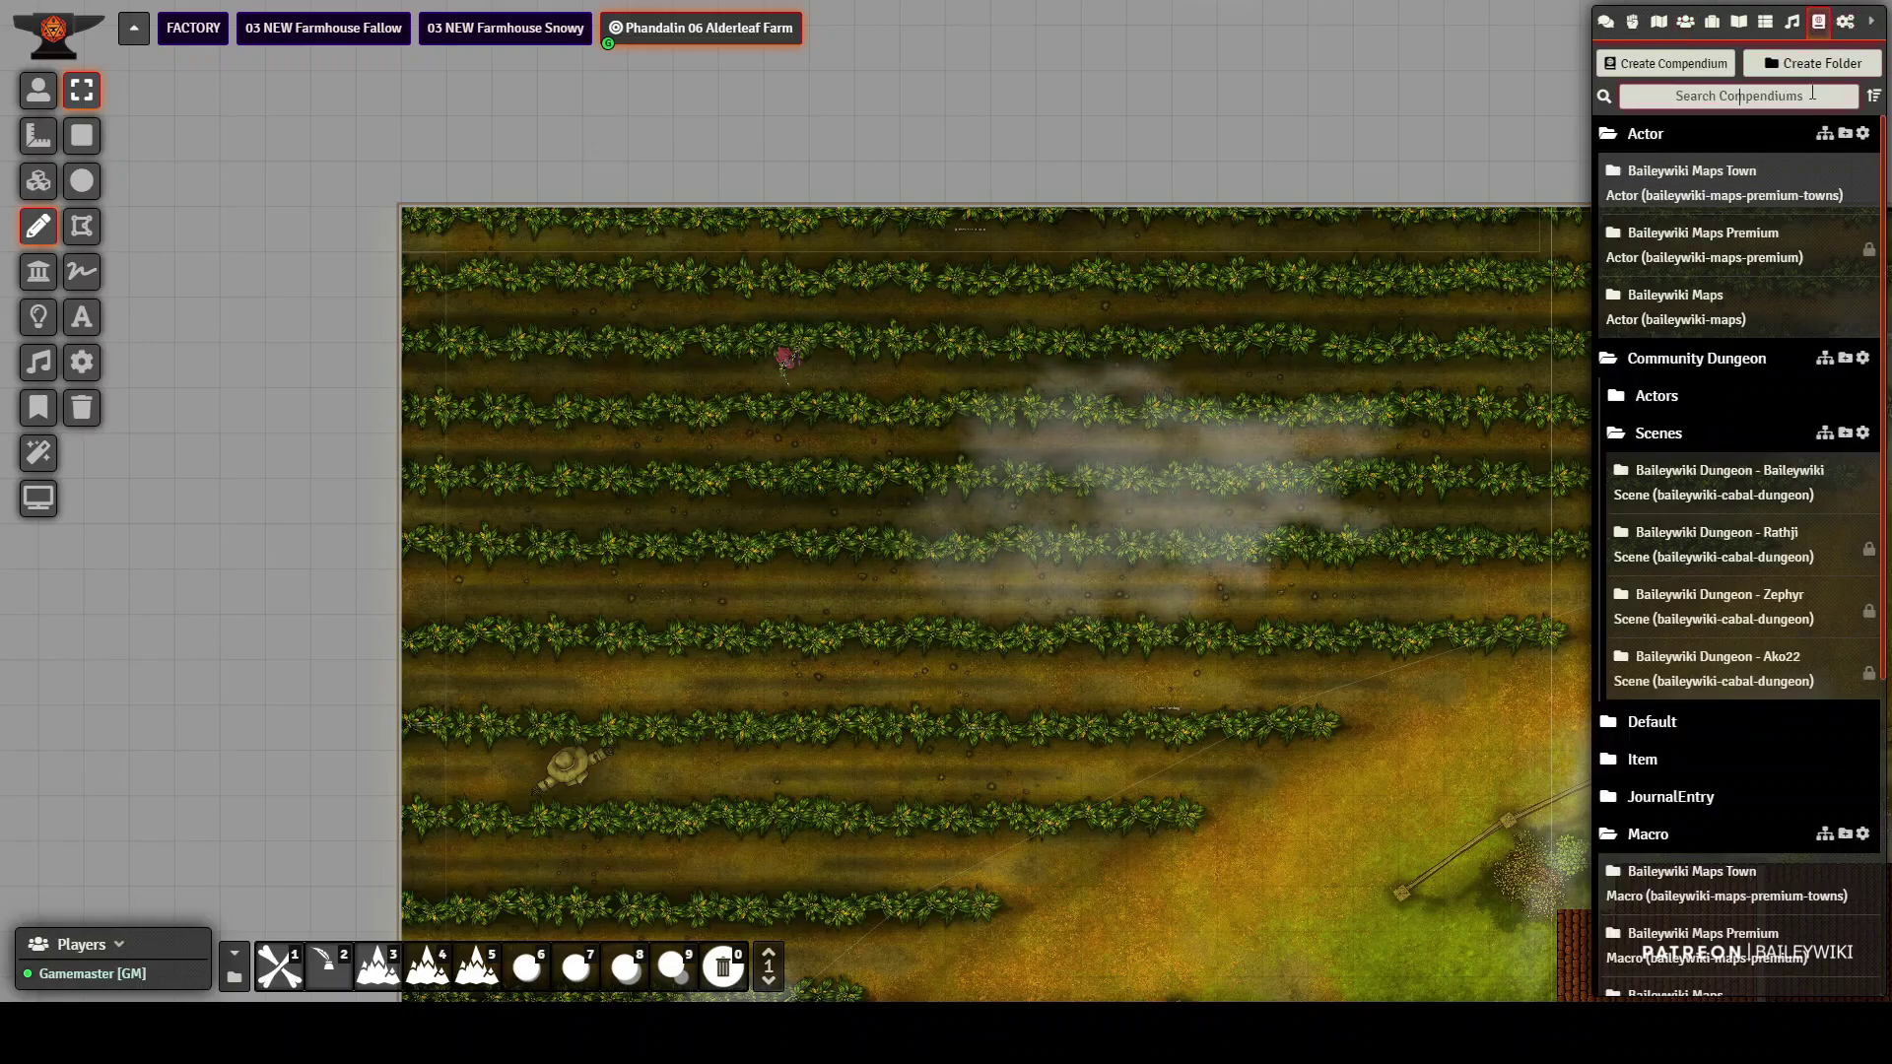
pyautogui.click(1813, 92)
pyautogui.write('macro')
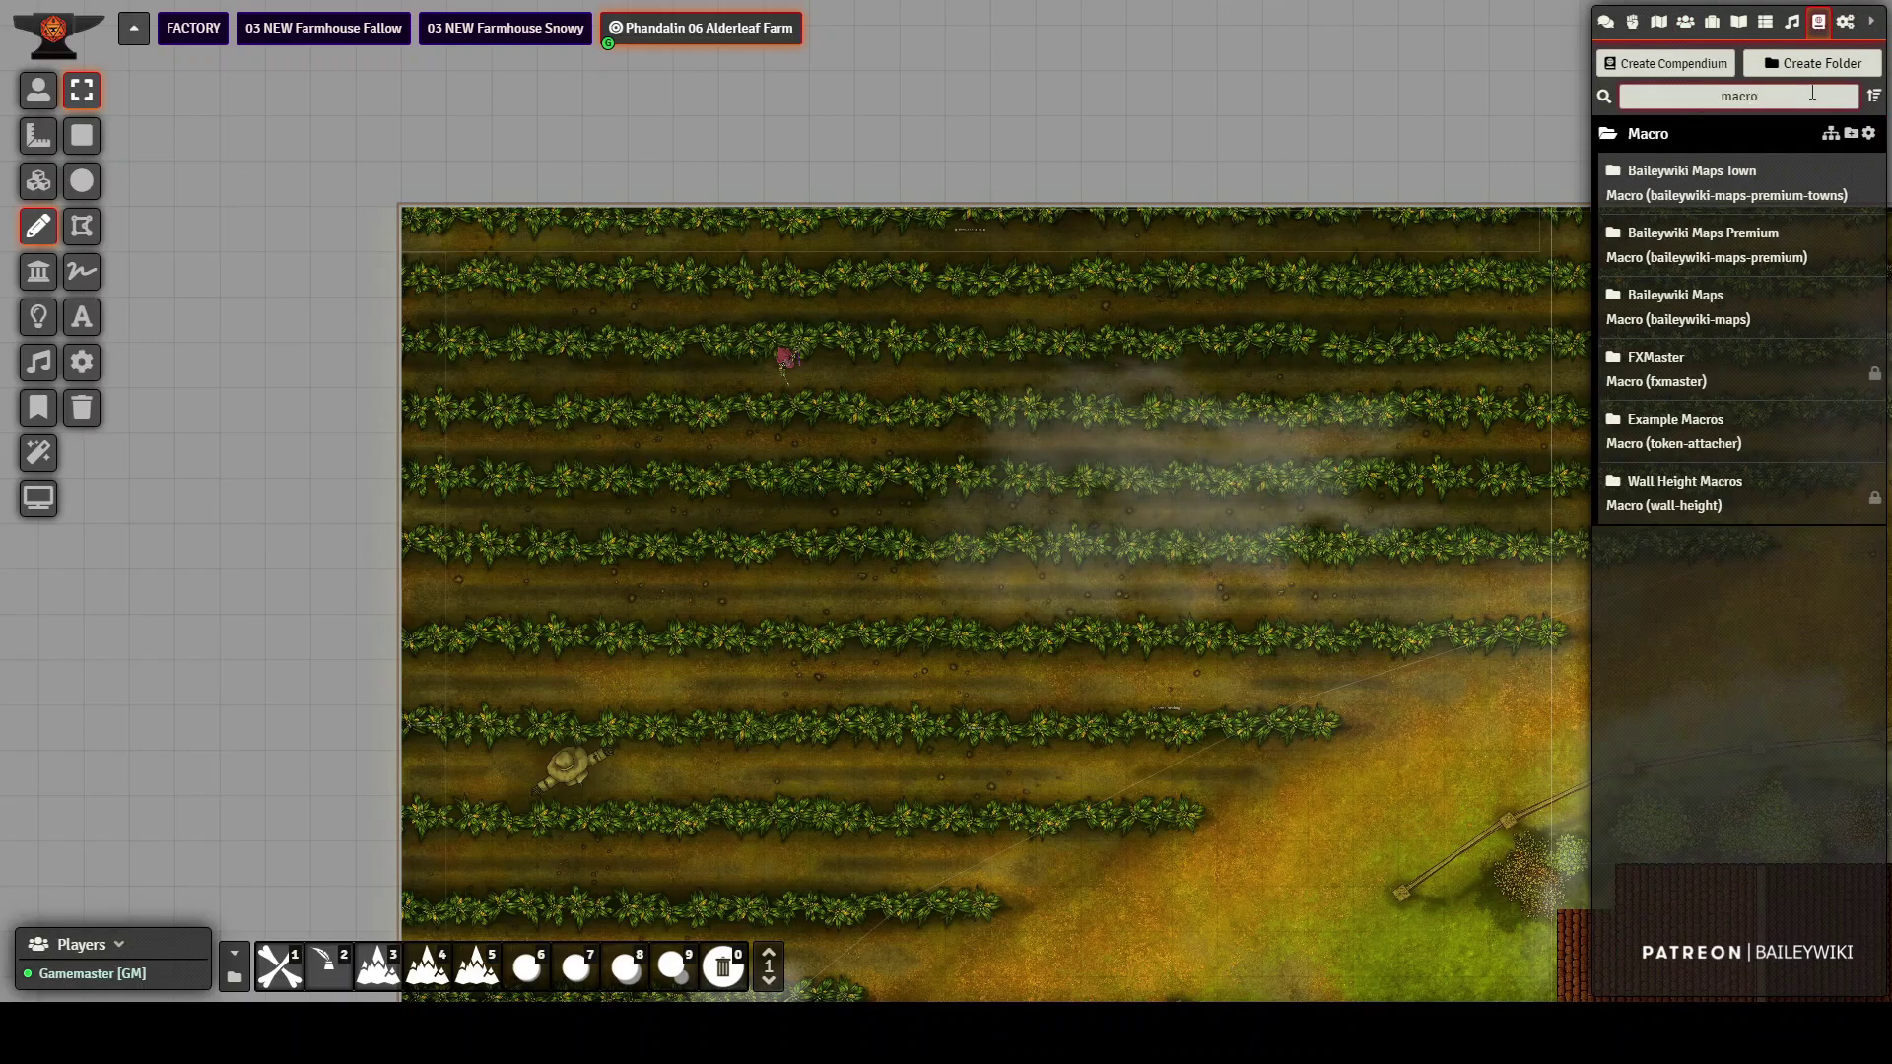
pyautogui.click(1679, 304)
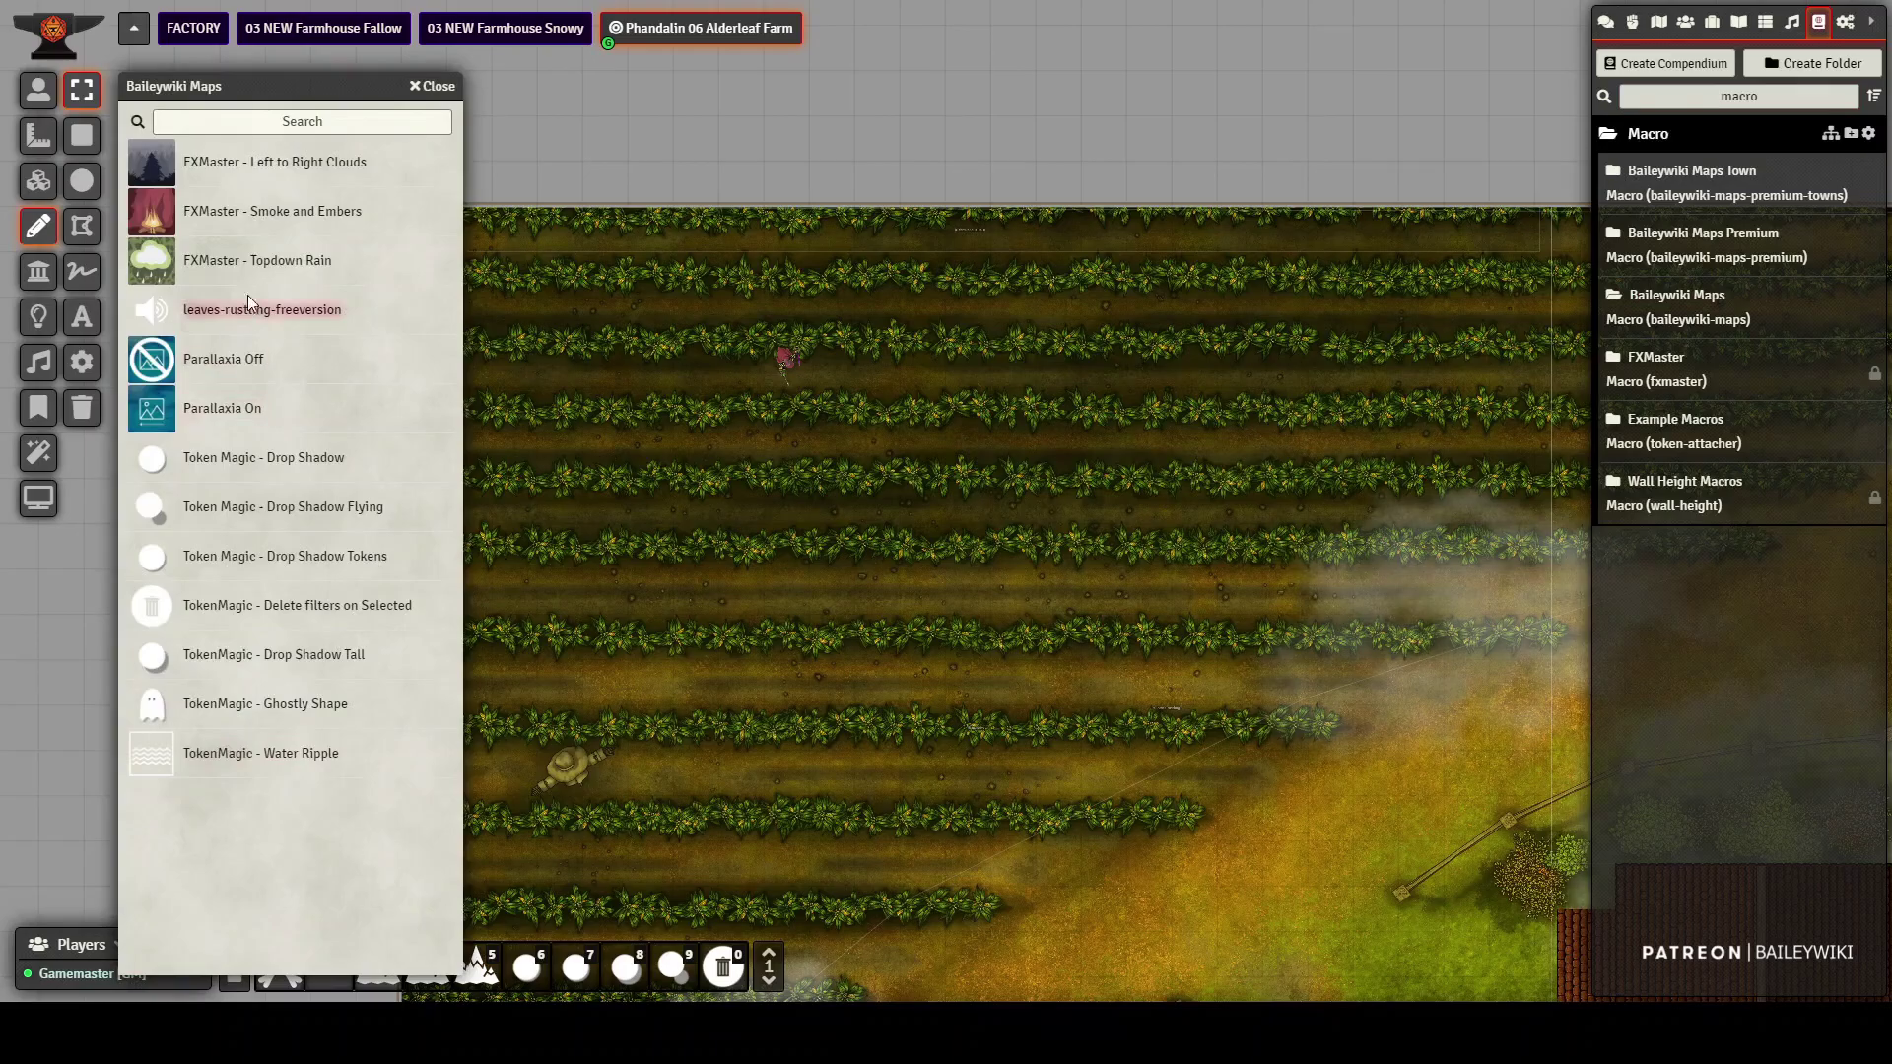
pyautogui.rightClick(282, 311)
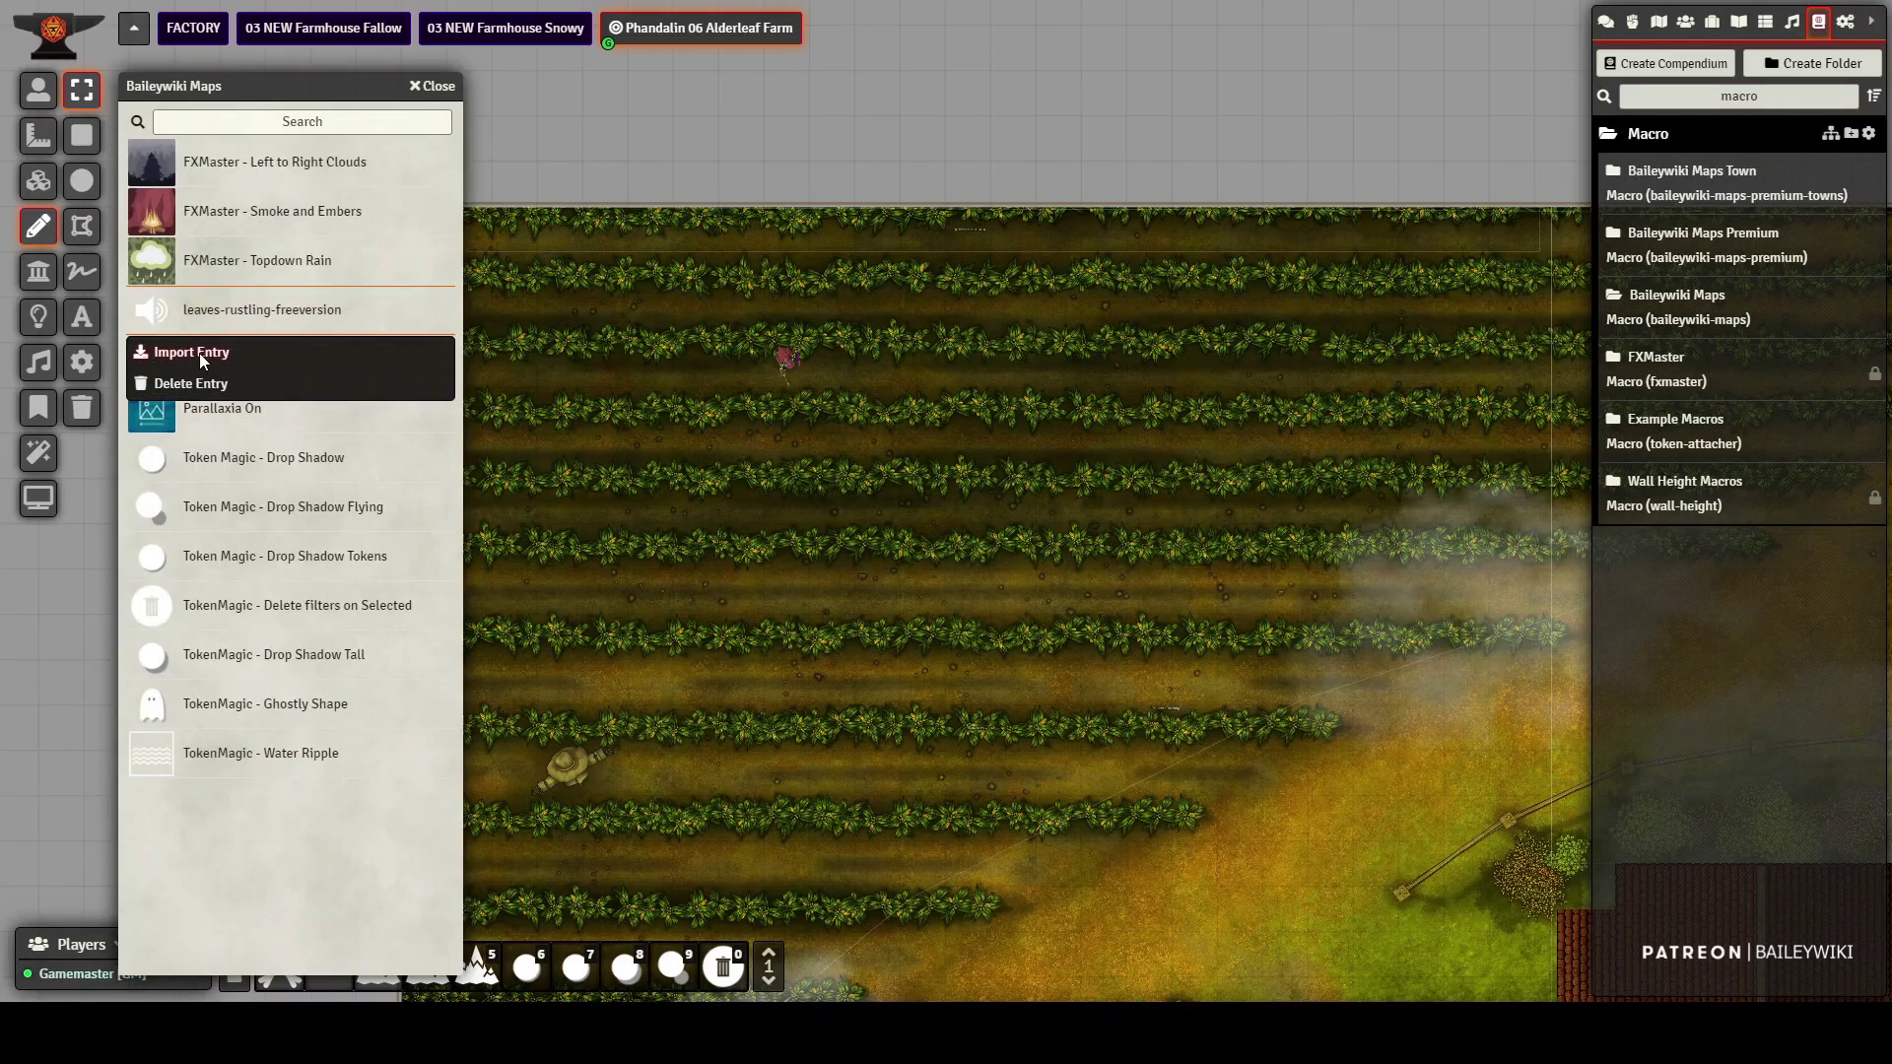
pyautogui.click(431, 91)
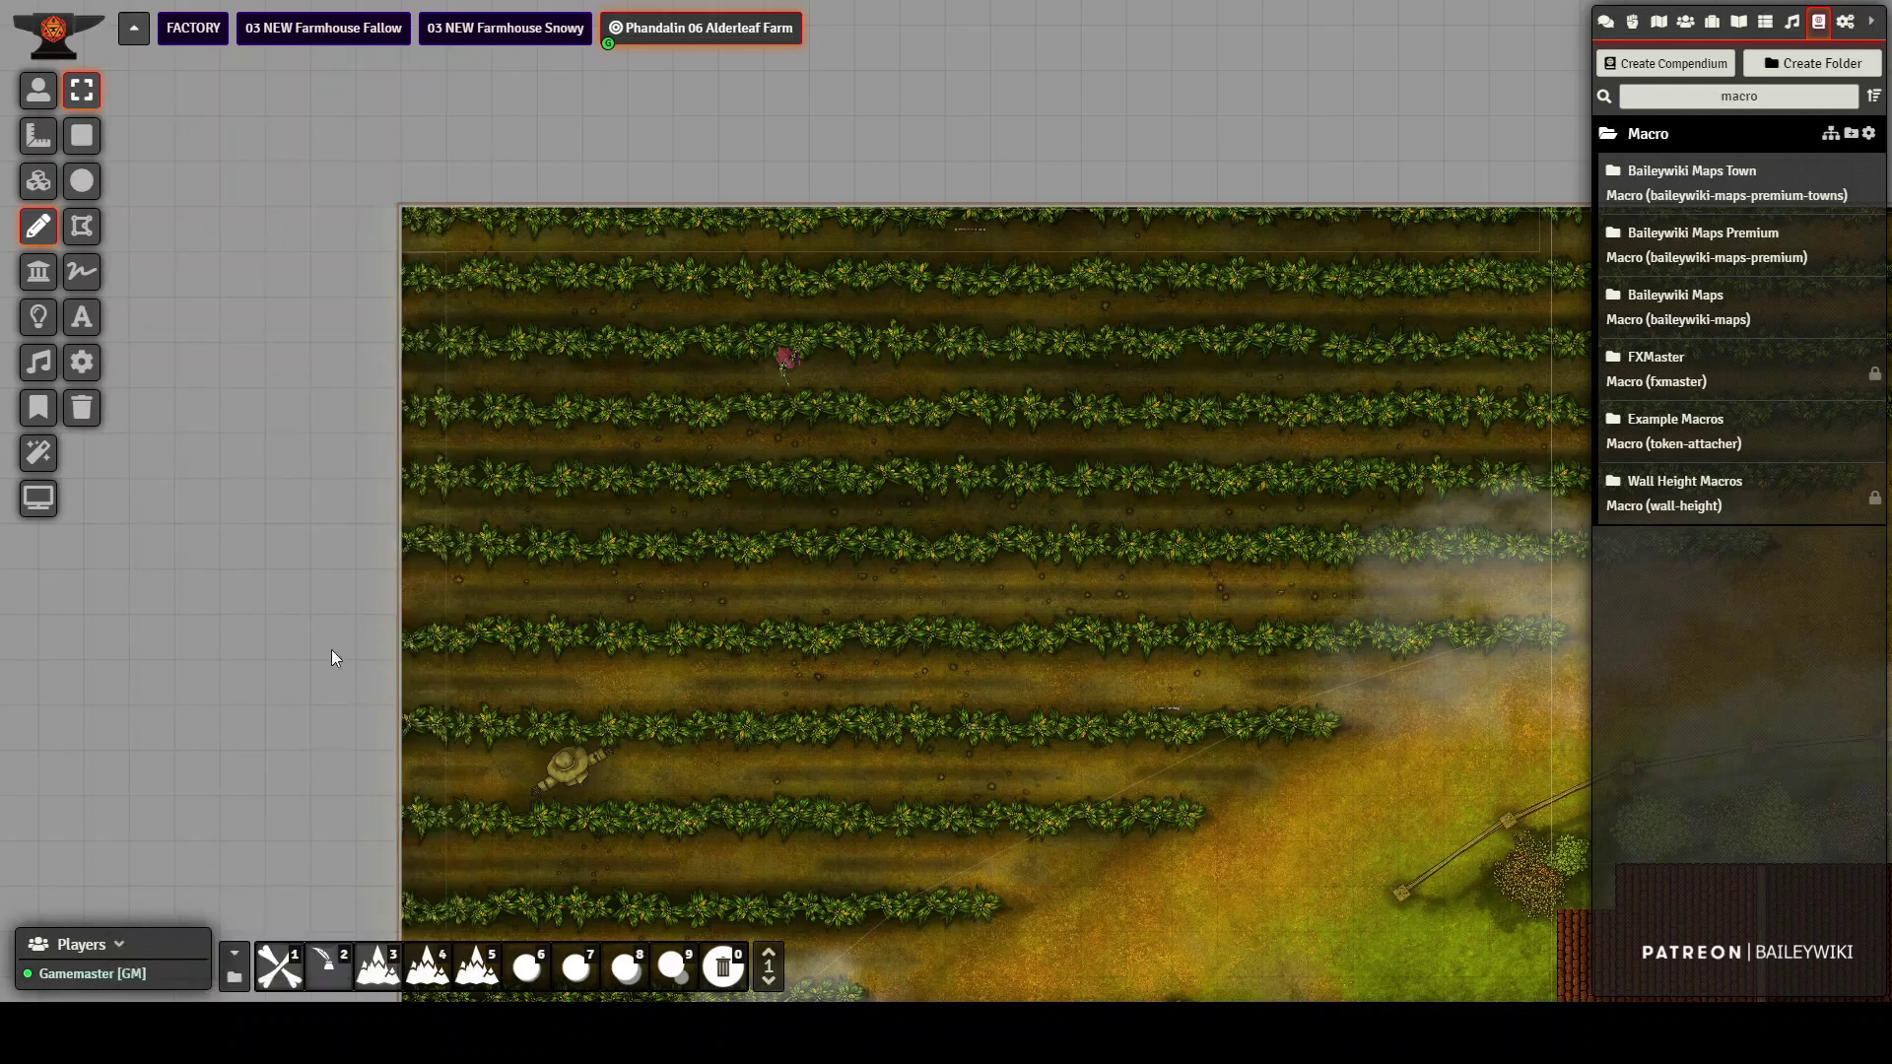
pyautogui.click(234, 978)
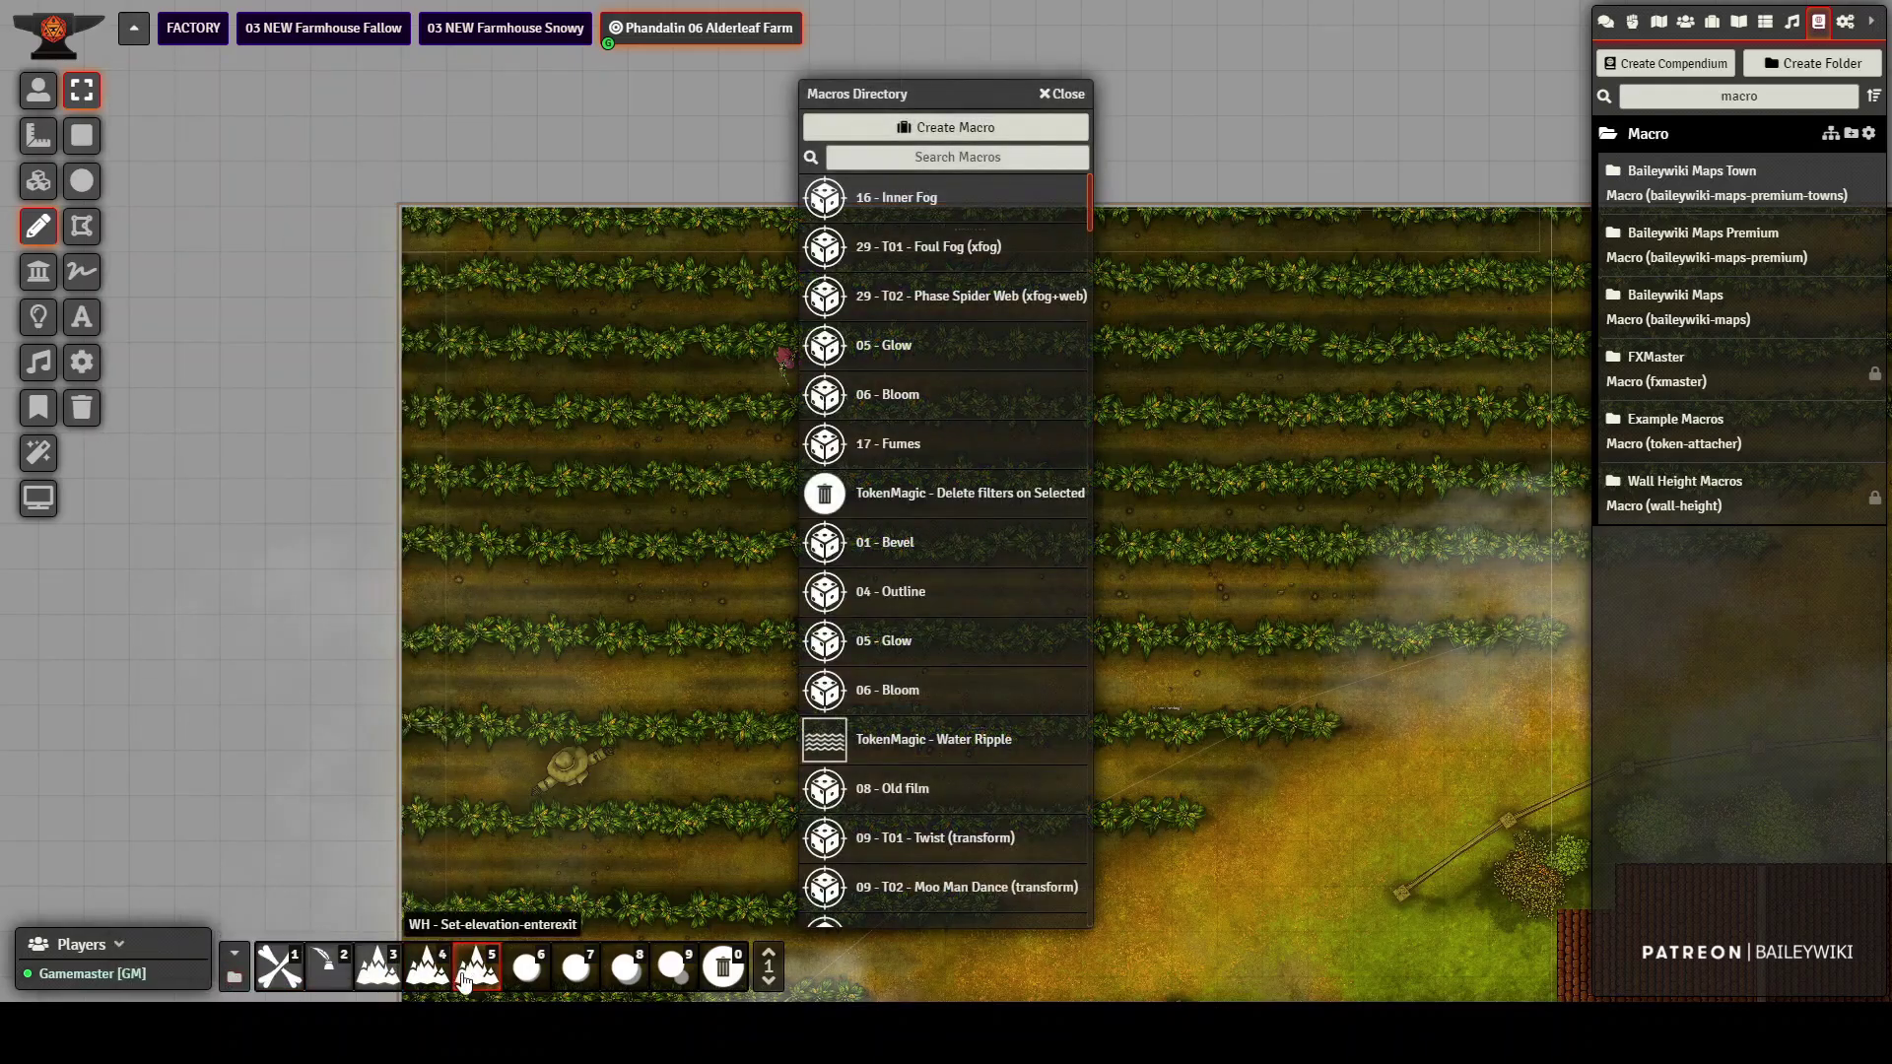
pyautogui.click(1049, 93)
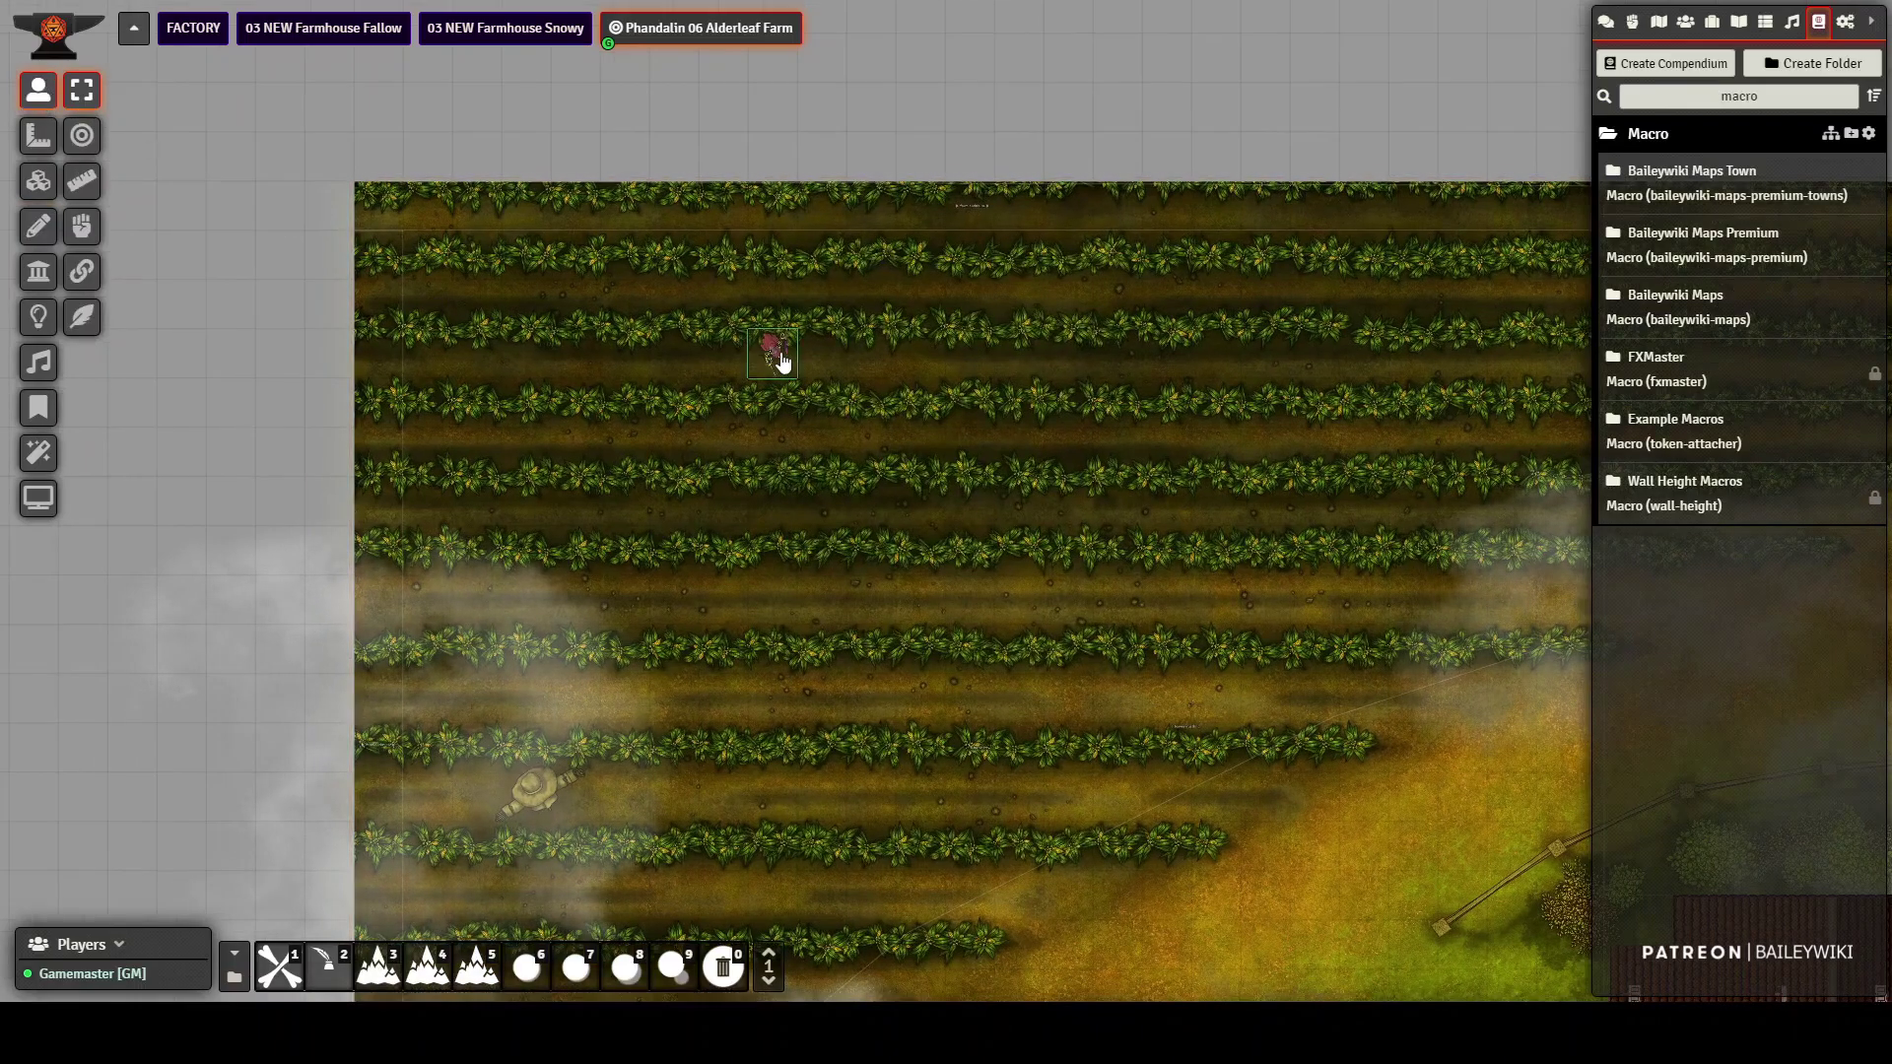
# - Move the token west along its crop row and inspect the walls drawn along the rows
pyautogui.click(778, 357)
pyautogui.moveTo(778, 357); pyautogui.dragTo(483, 356)
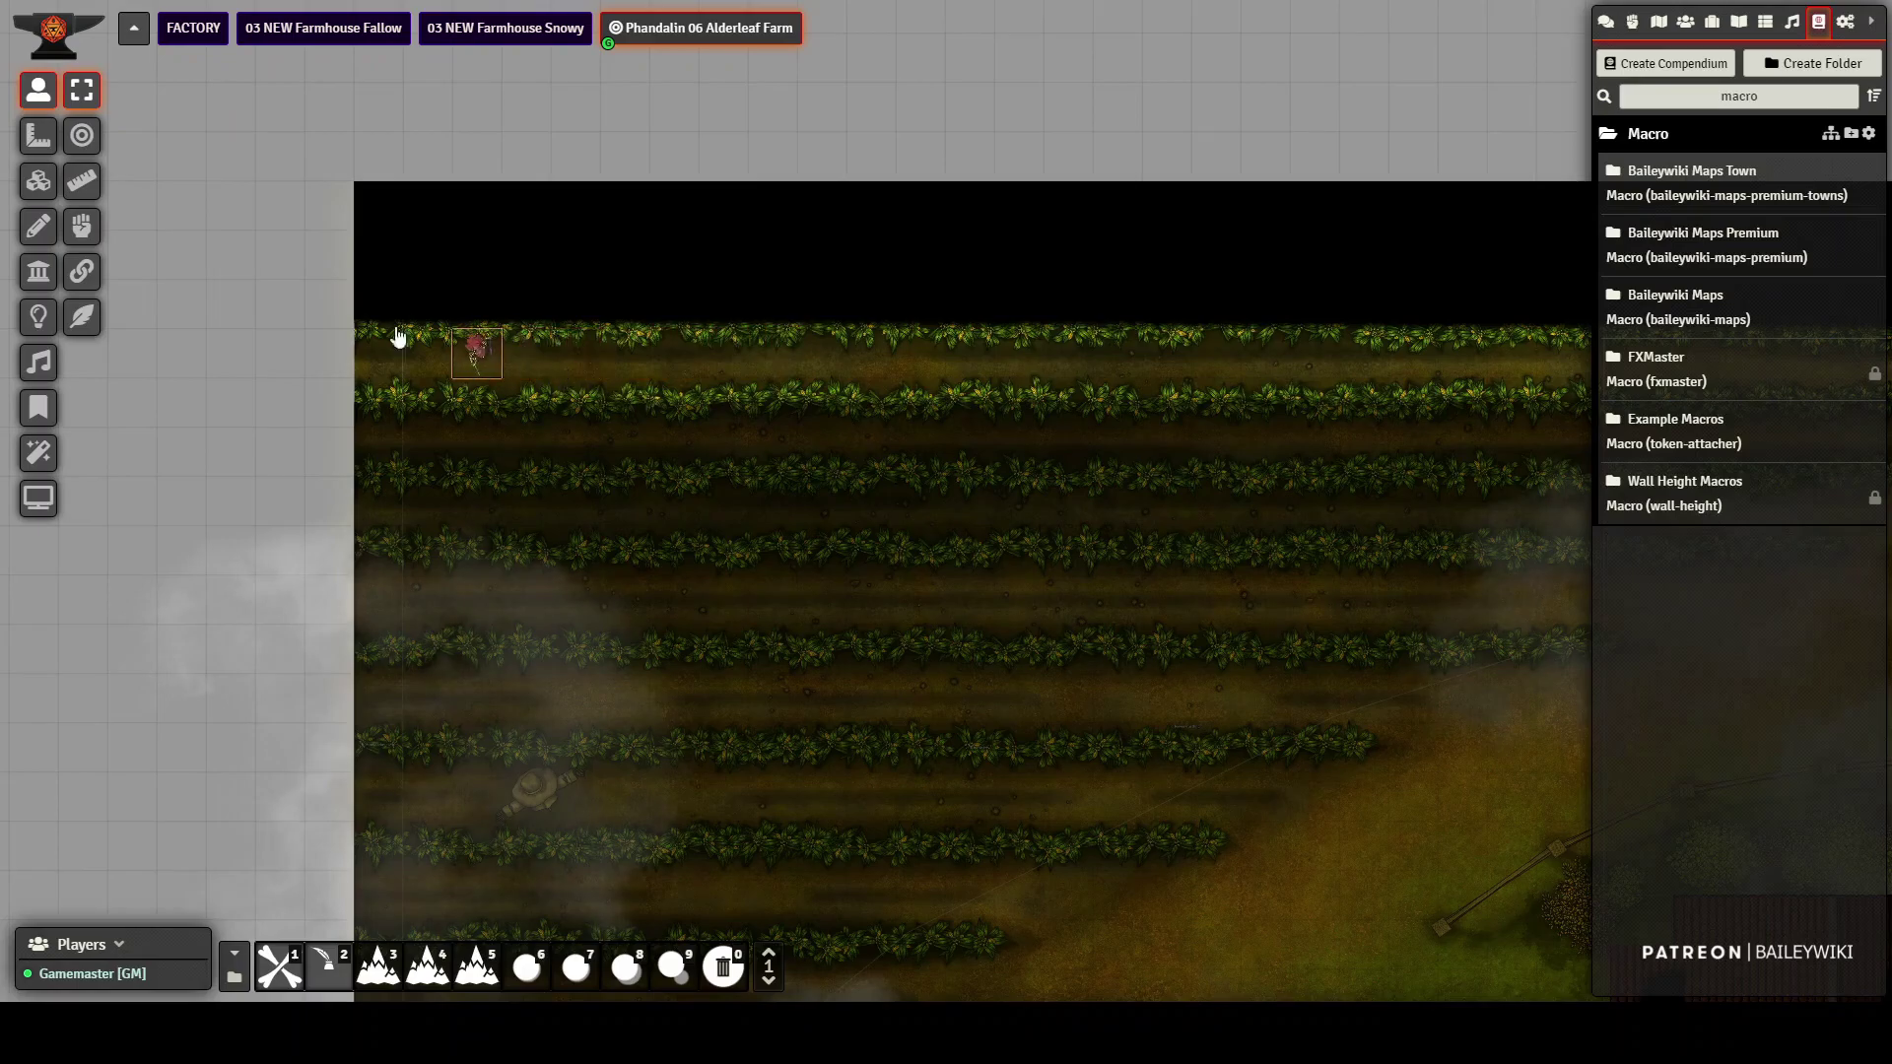
pyautogui.click(38, 271)
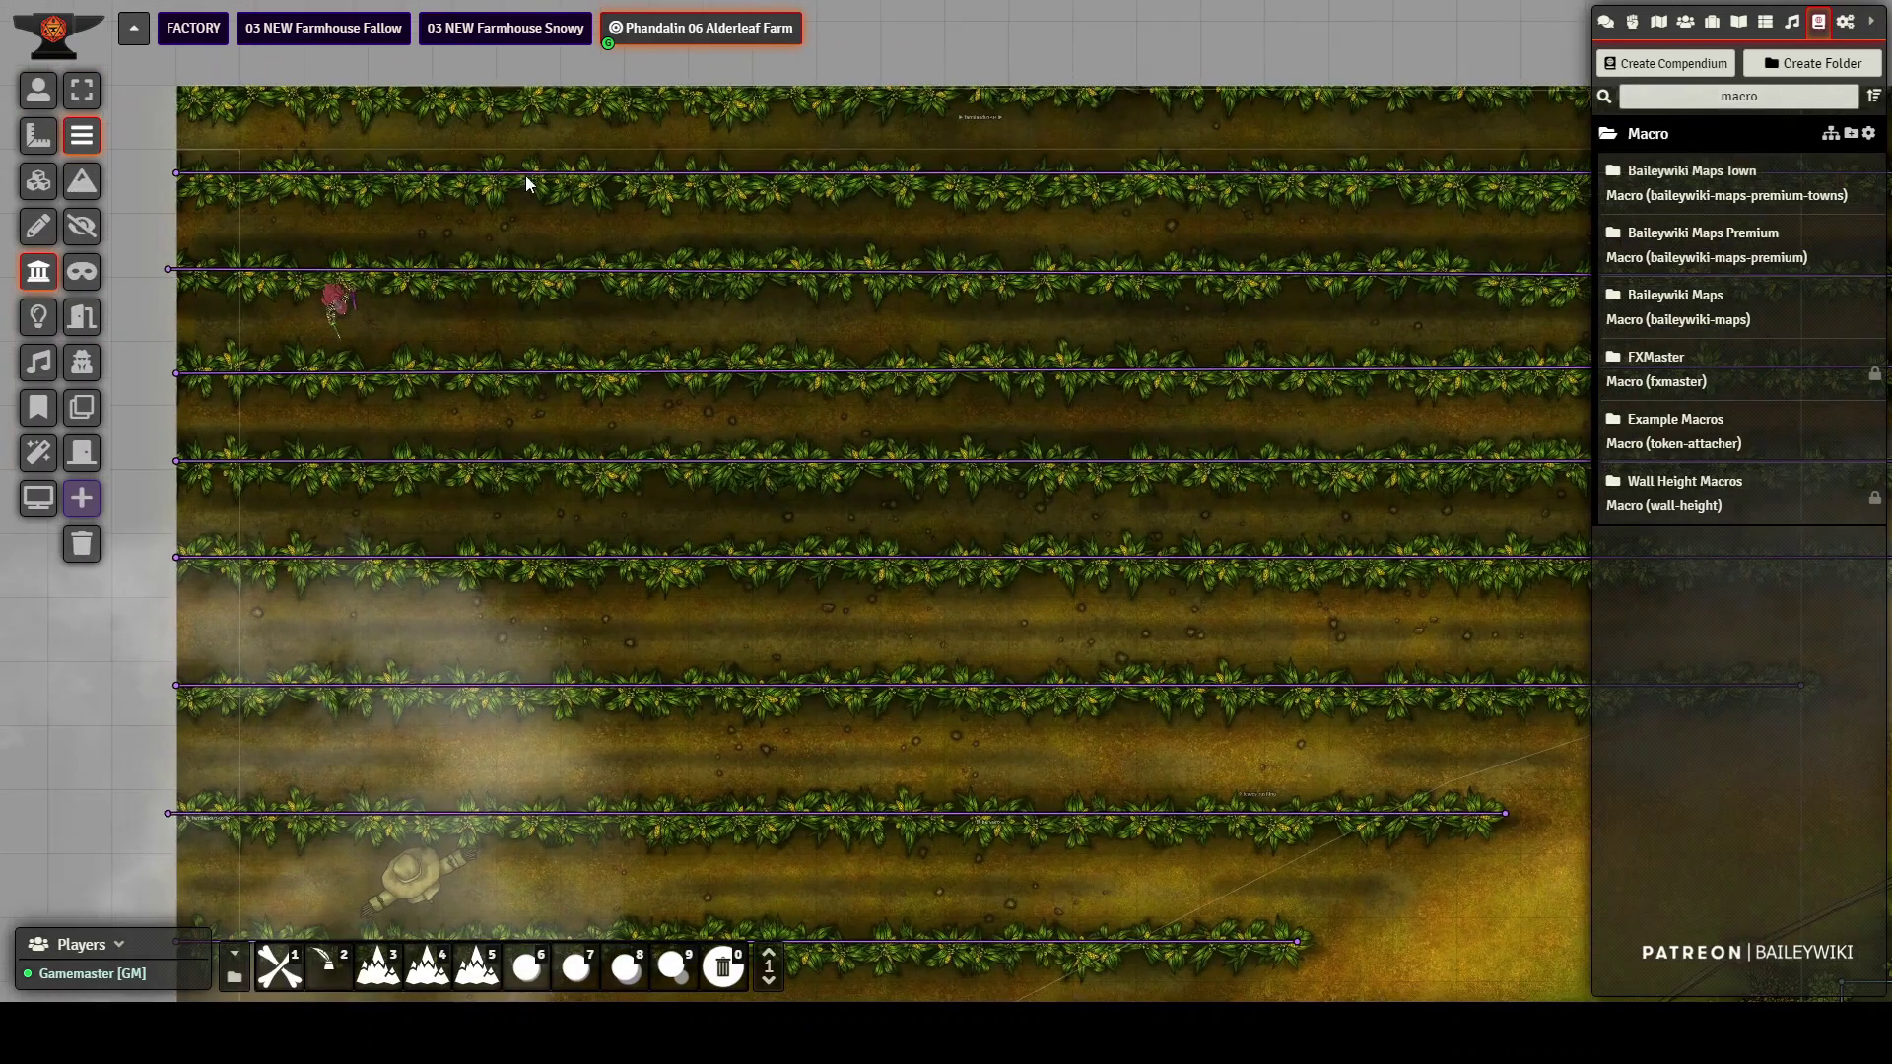
pyautogui.click(38, 91)
pyautogui.click(337, 301)
pyautogui.scroll(-4, 386, 328)
pyautogui.click(440, 384)
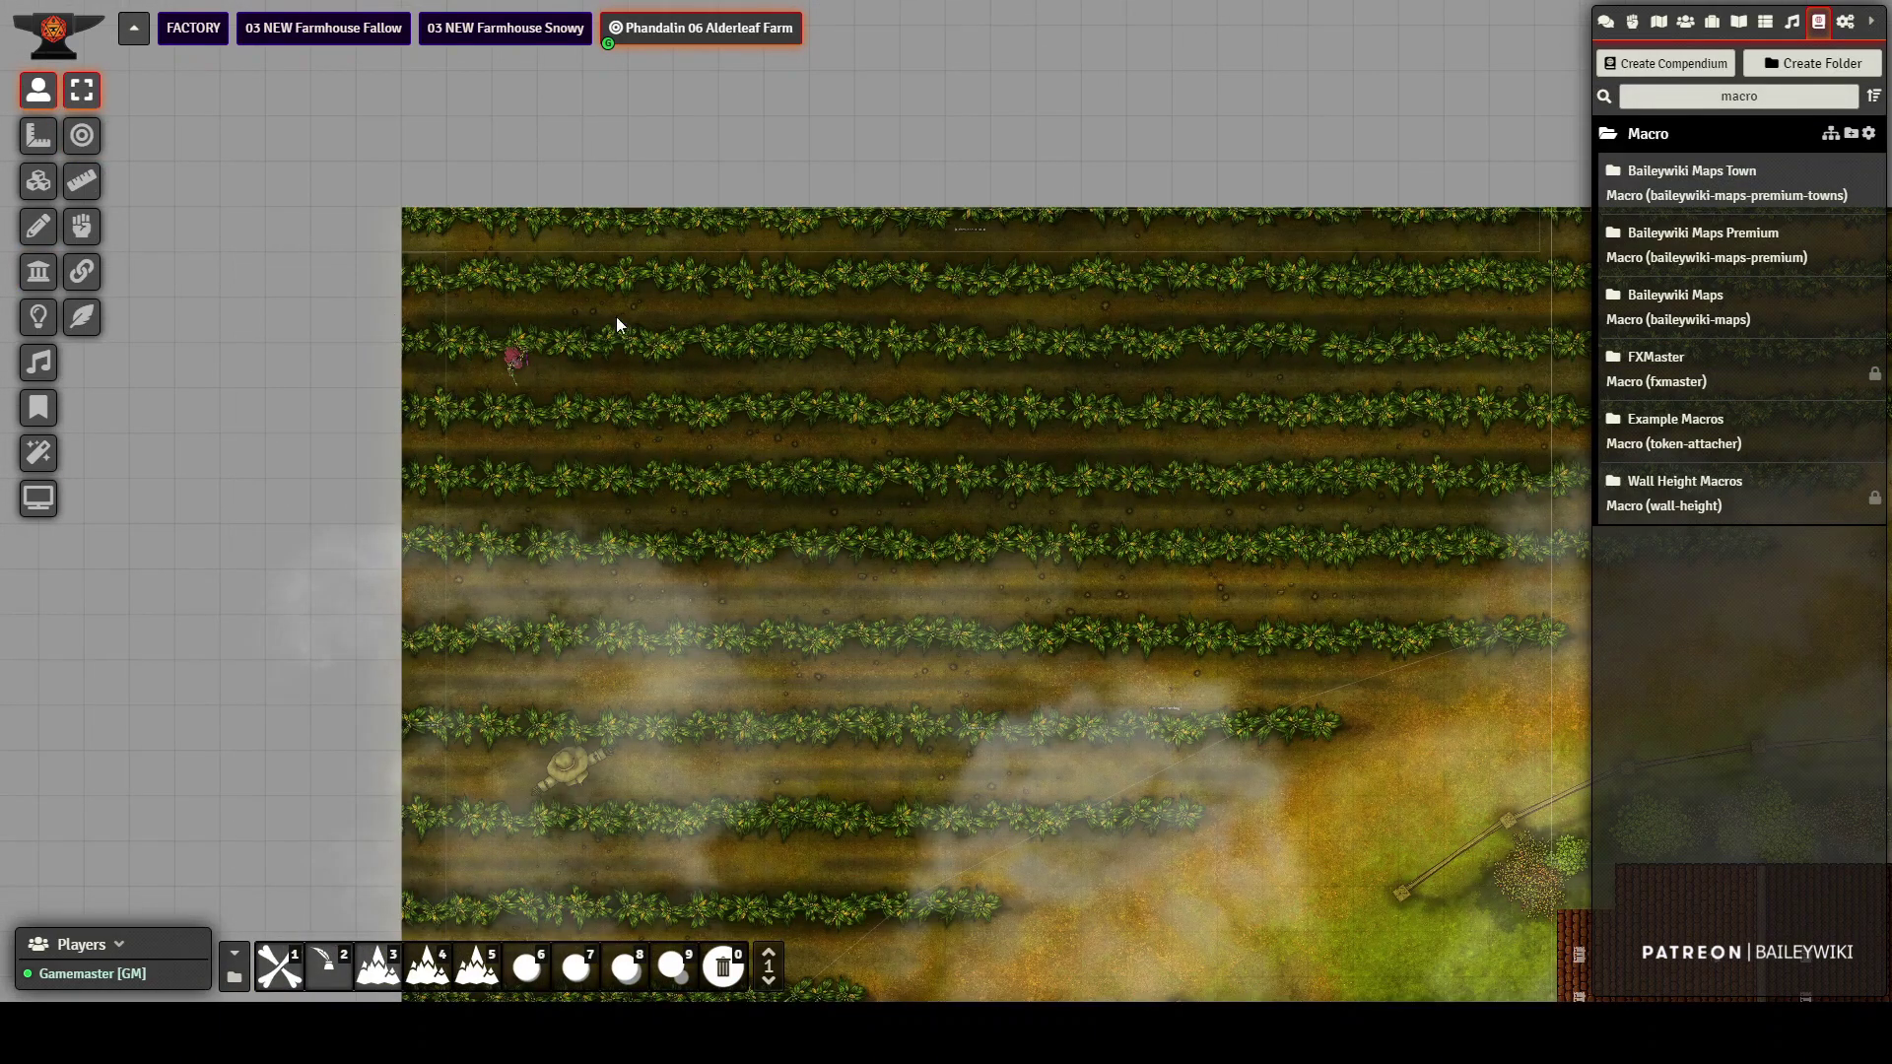
# - Walk the token west to the map's edge and delete it from the scene
pyautogui.scroll(3, 621, 328)
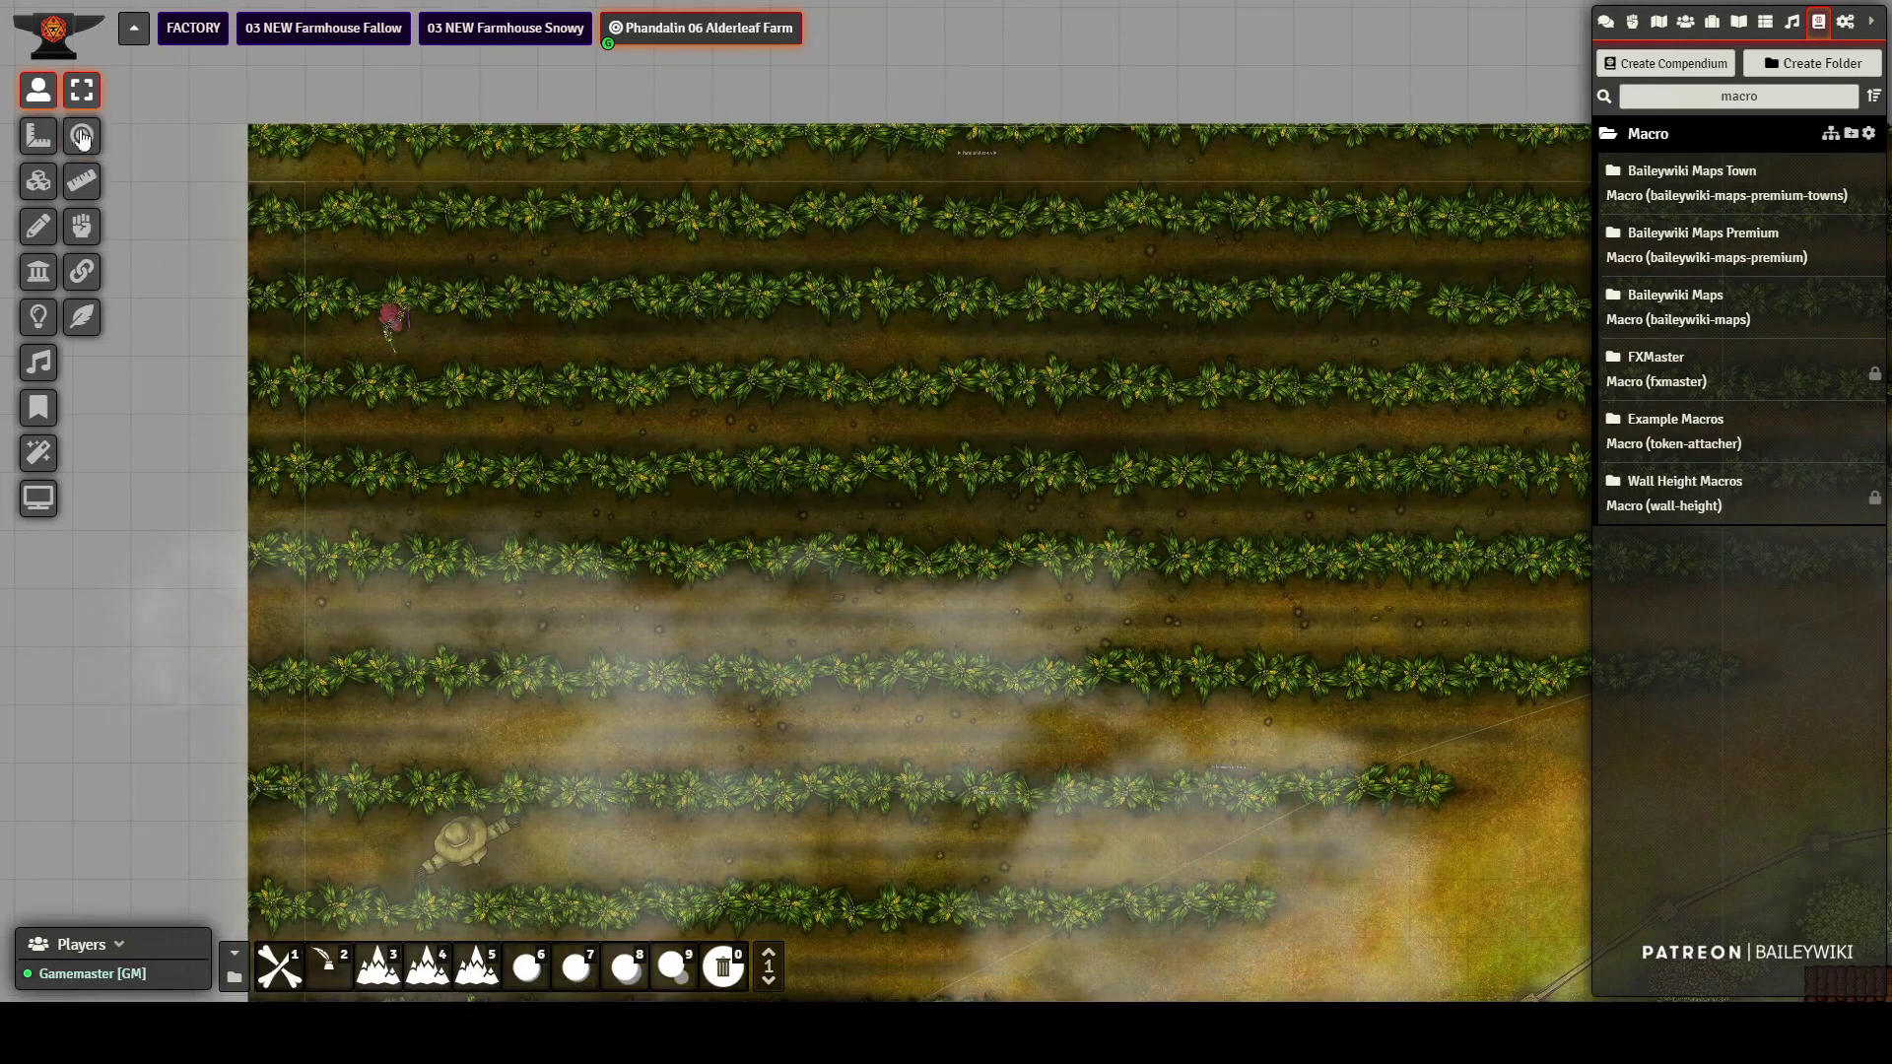
pyautogui.click(392, 323)
pyautogui.press('Left')
pyautogui.press('Left')
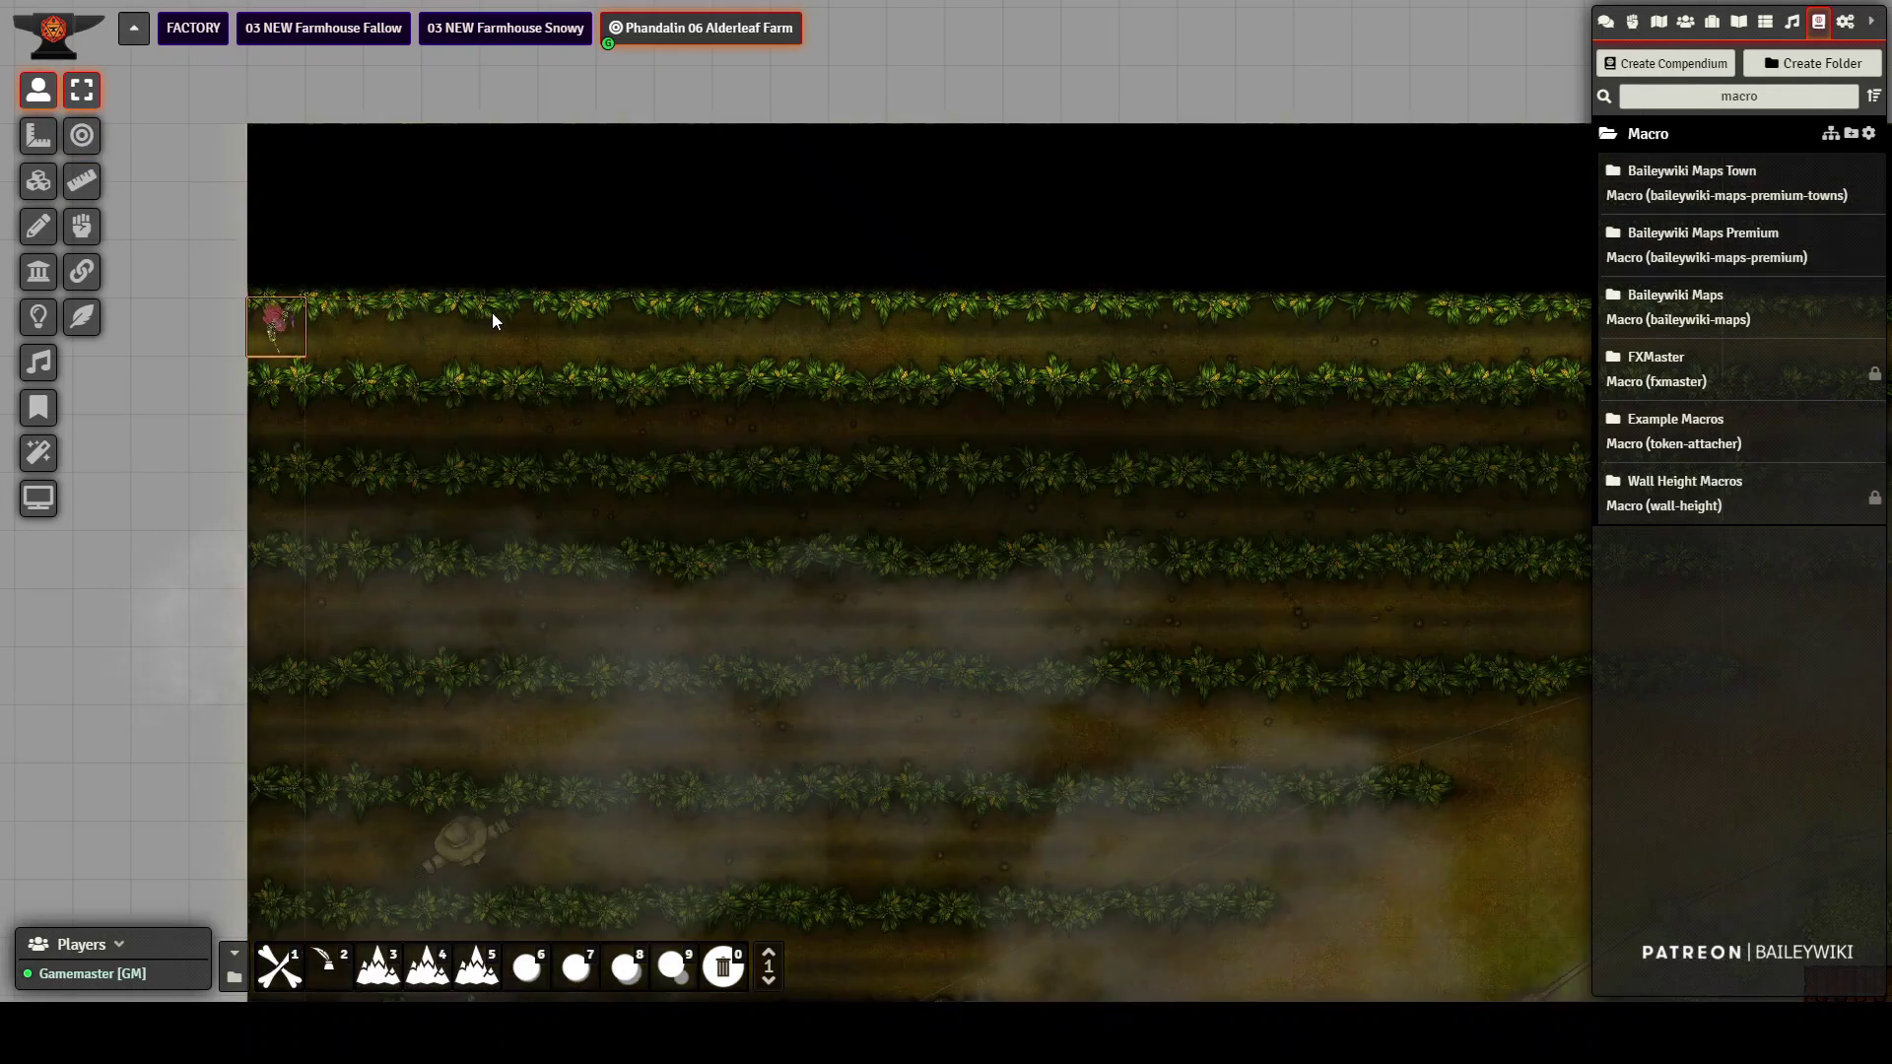
pyautogui.press('Delete')
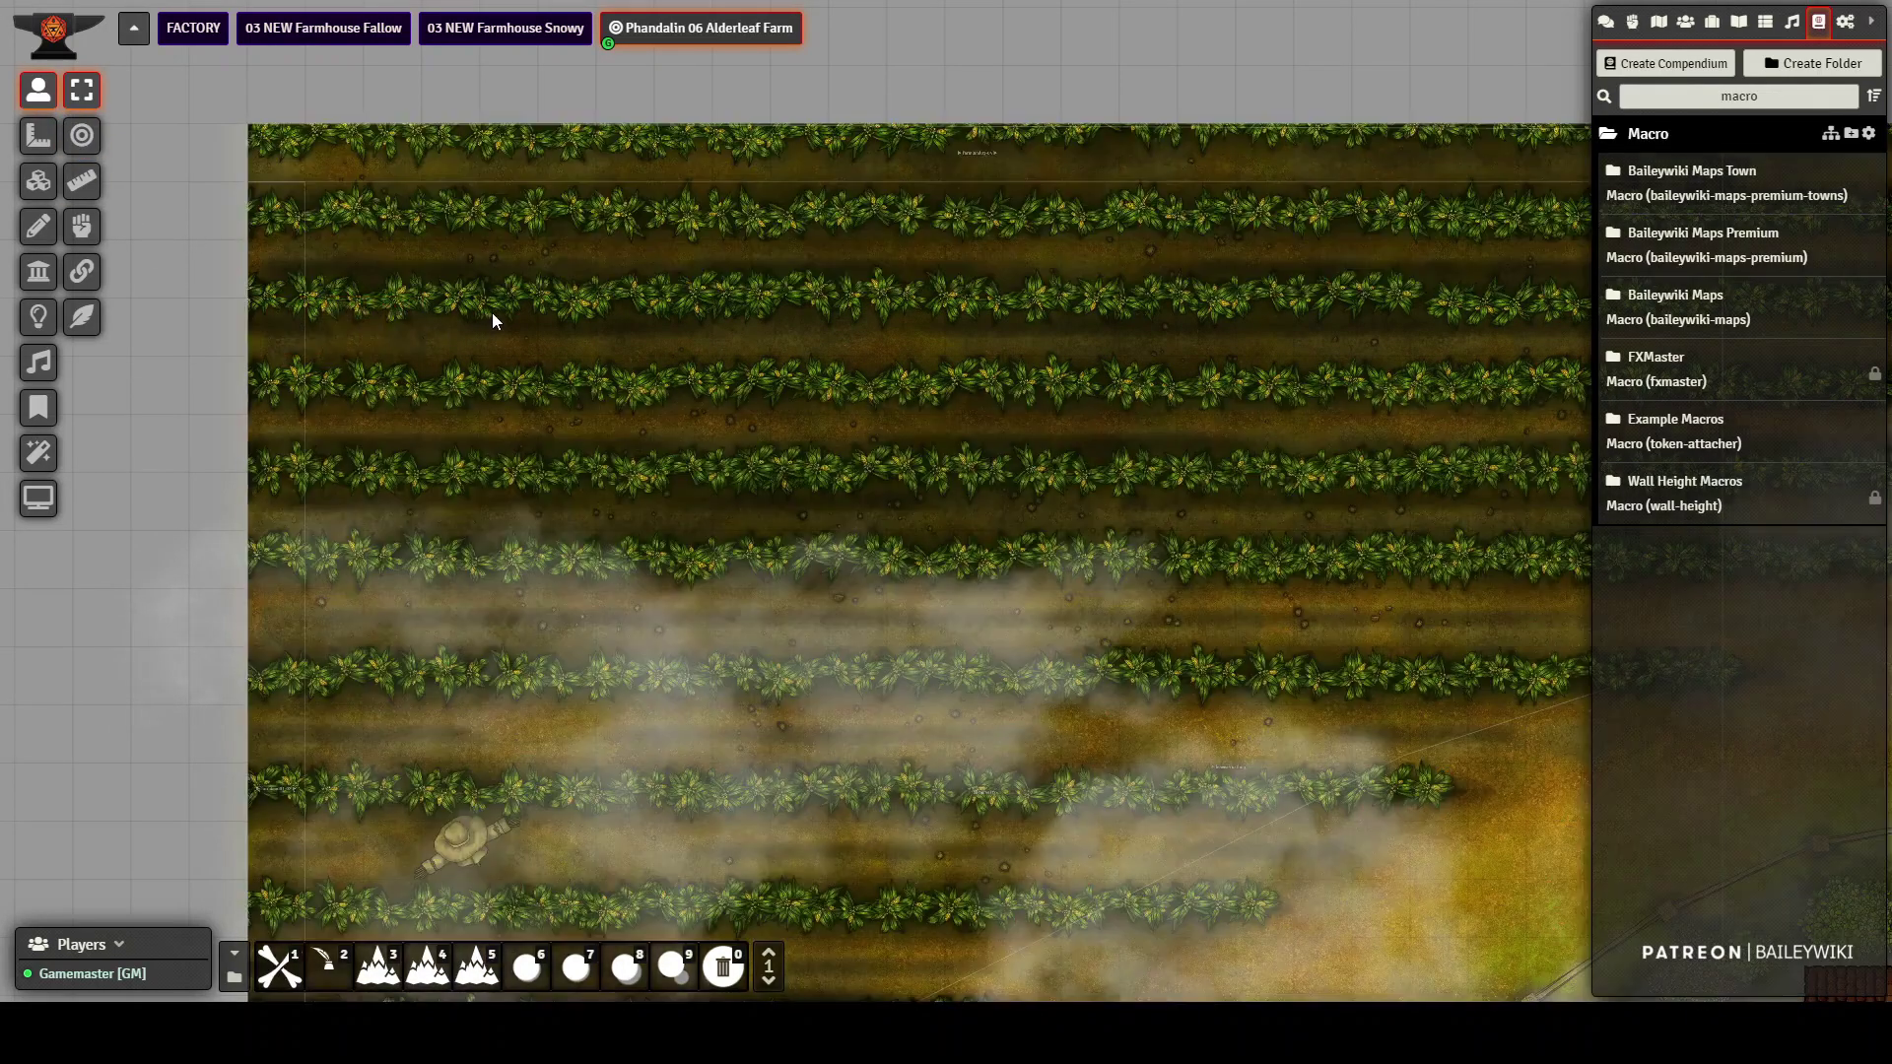
# - Filter the scenes for "farmland" and open 03 NEW Phandalin Farmland02
pyautogui.click(1660, 22)
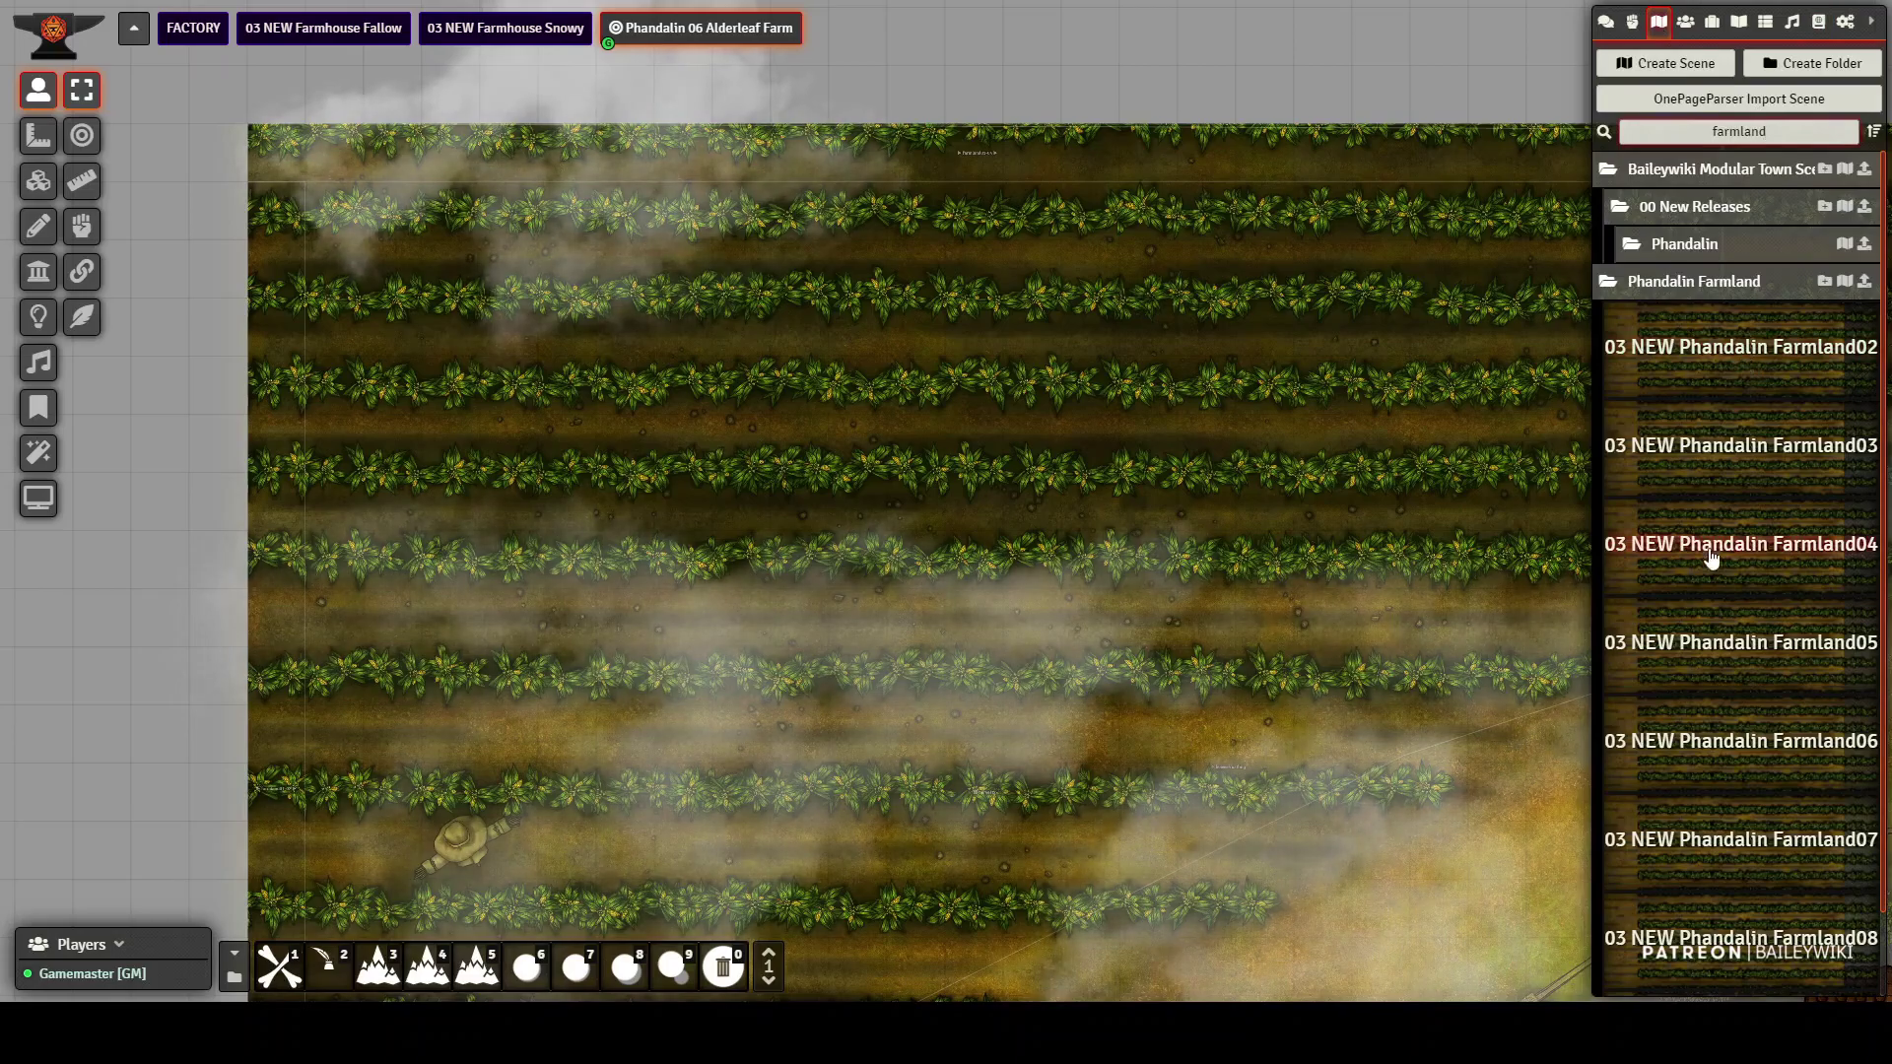
pyautogui.click(1789, 361)
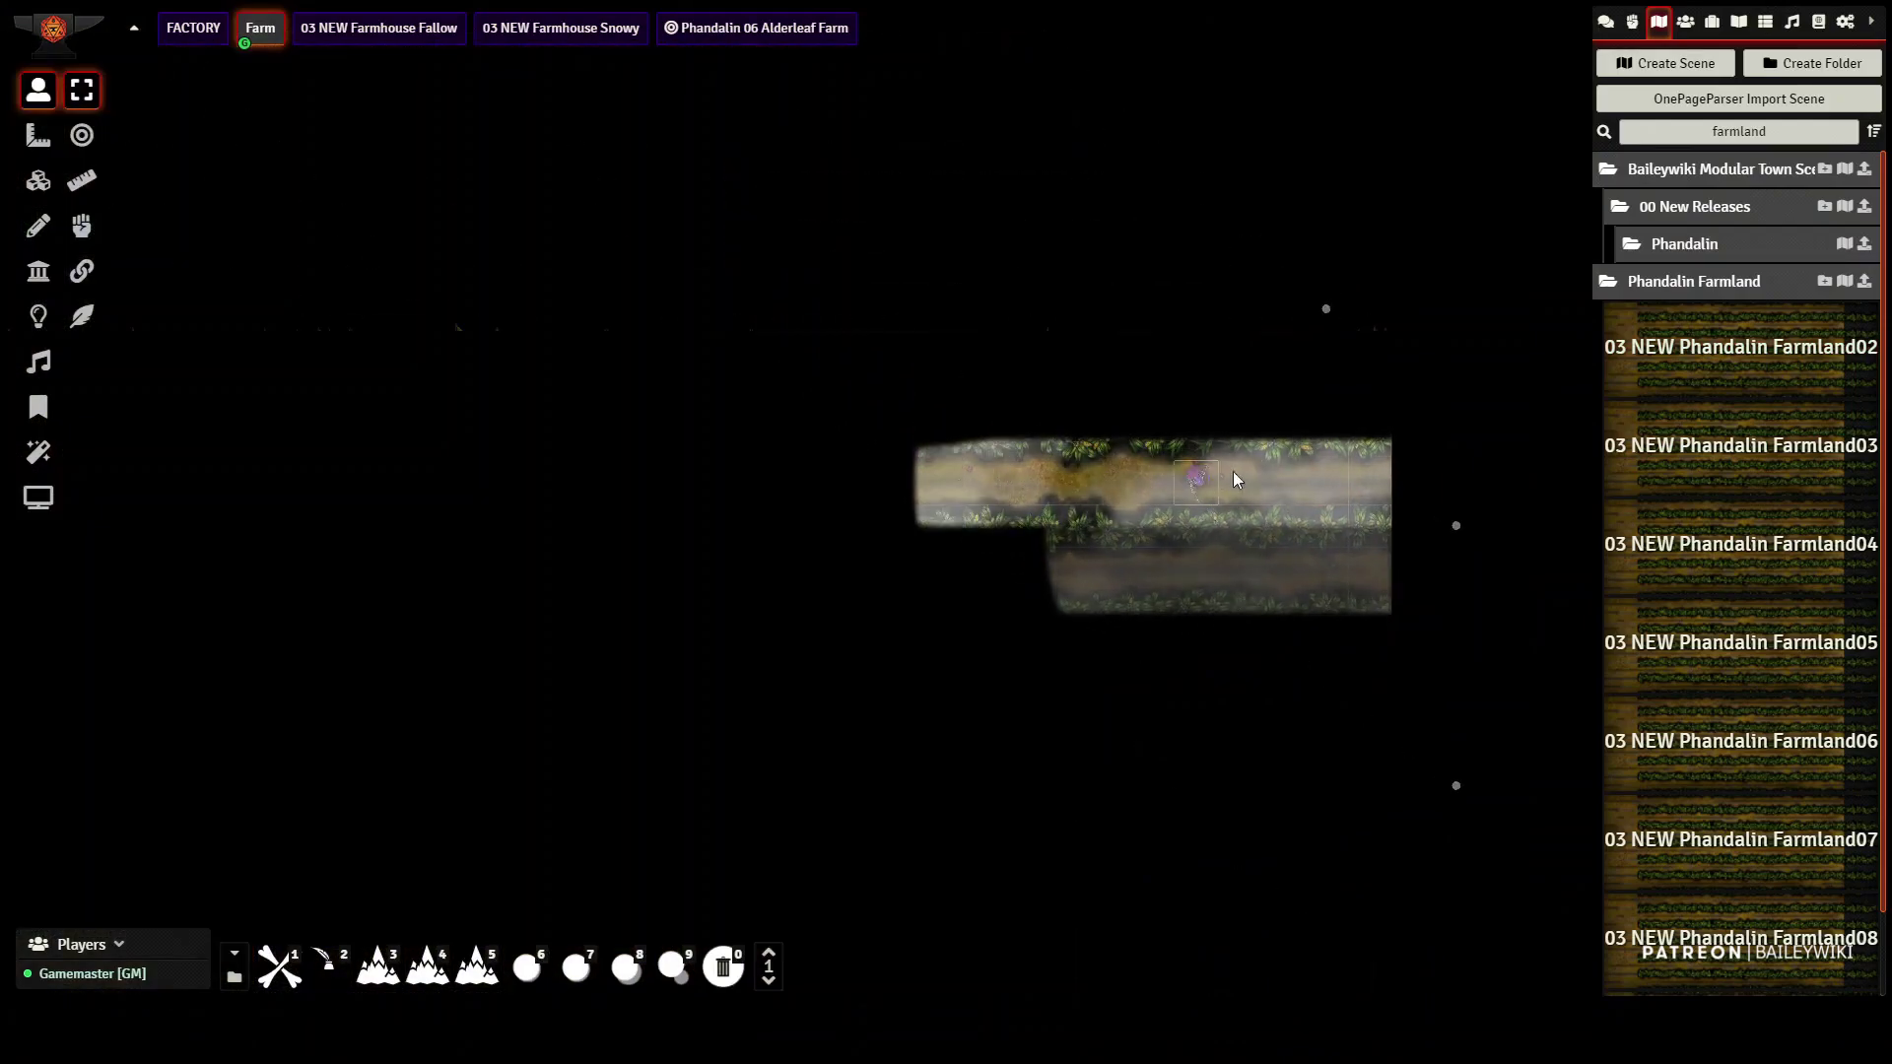
# - Walk the player token west between the crop rows of the farmland scene to test how the rows limit its vision
pyautogui.press('Left')
pyautogui.press('Left')
pyautogui.press('Left')
pyautogui.press('Left')
pyautogui.press('Left')
pyautogui.press('Left')
pyautogui.press('Left')
pyautogui.press('Left')
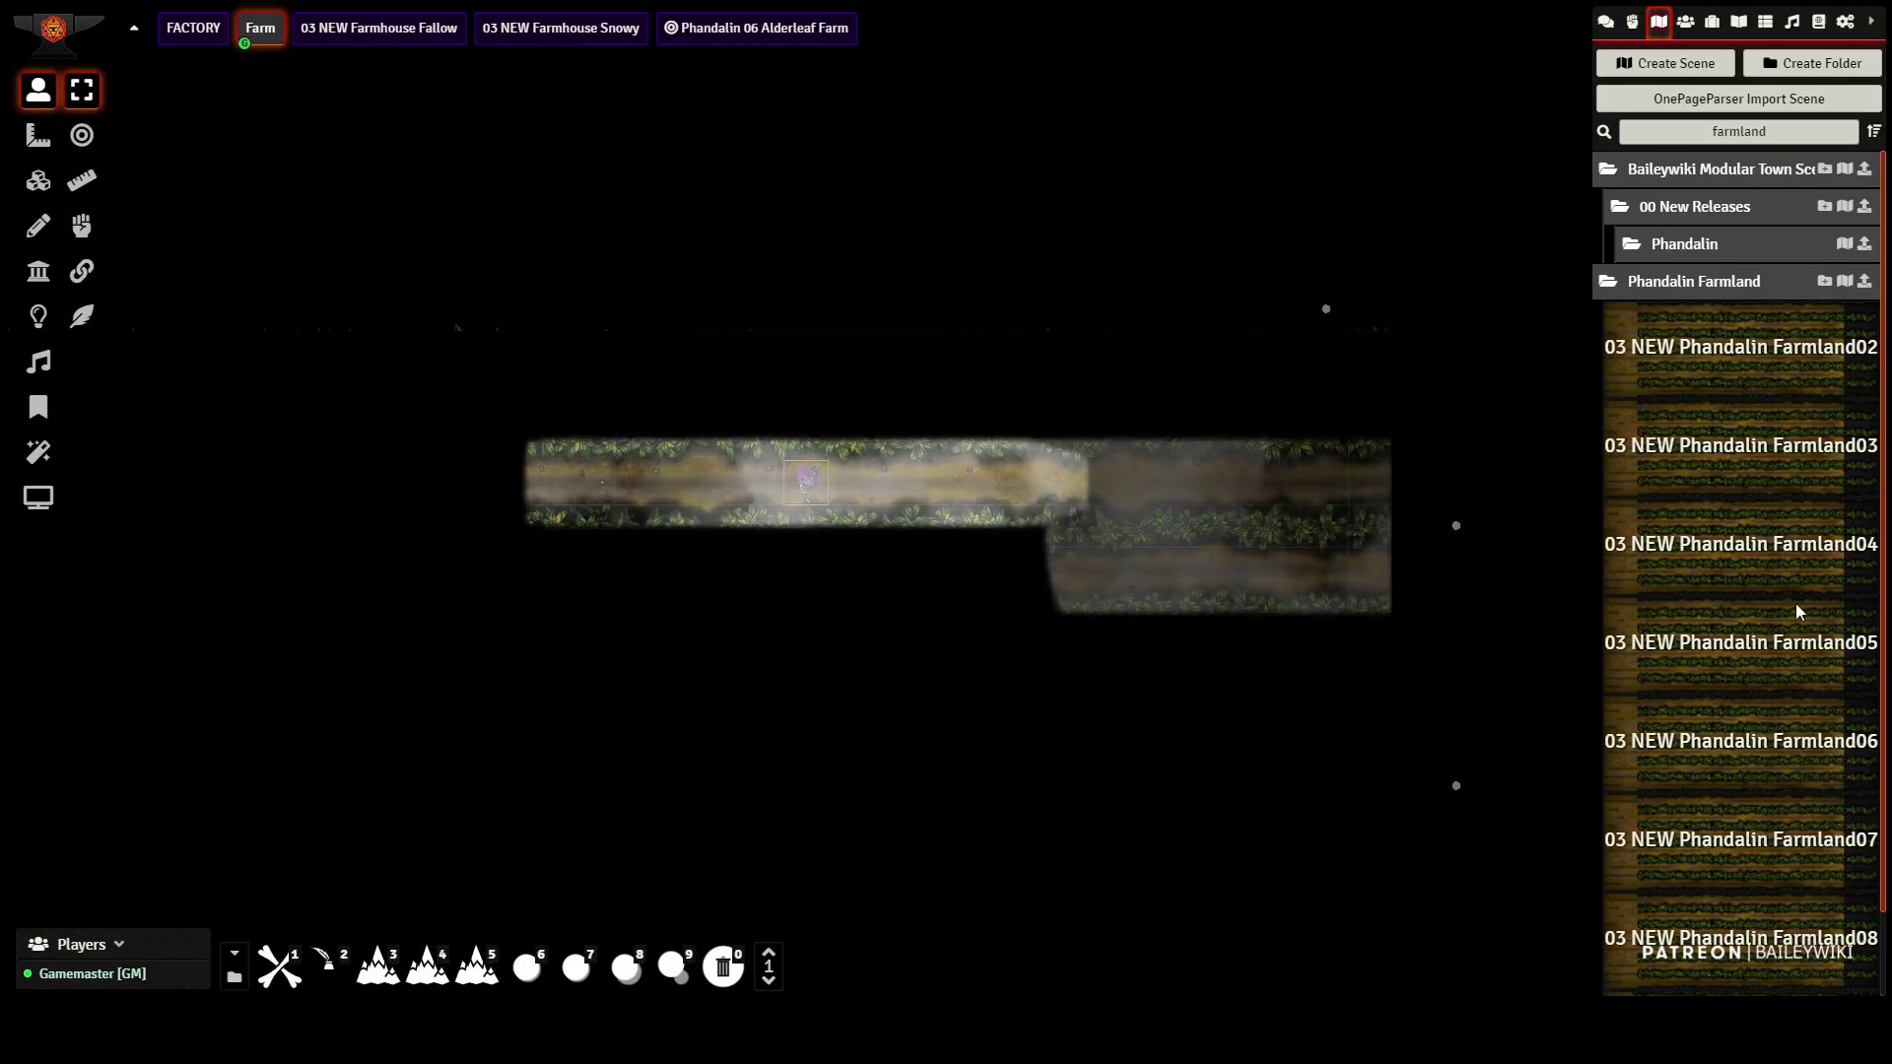
pyautogui.press('Left')
pyautogui.press('Left')
pyautogui.press('Left')
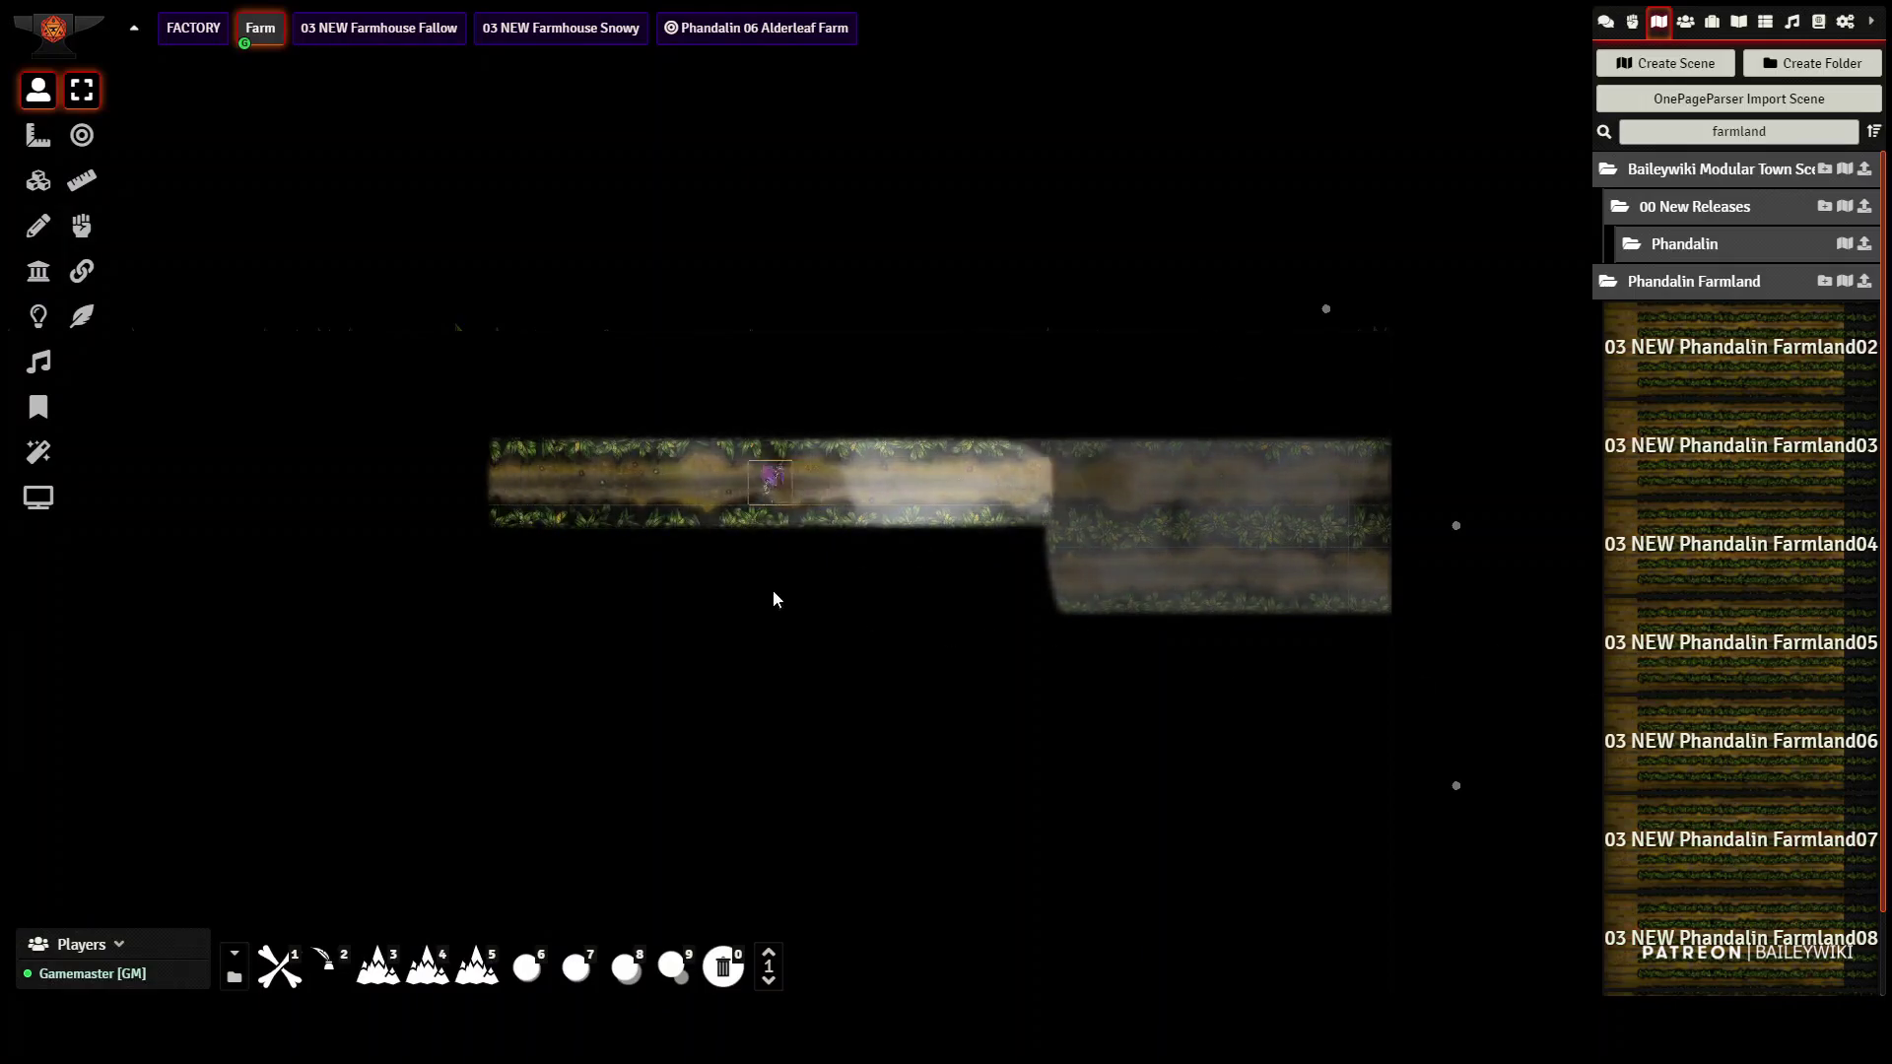
# - Finish the token's walk between the crop rows and open the scene 03 NEW Phandalin Farmland09
pyautogui.press('Up')
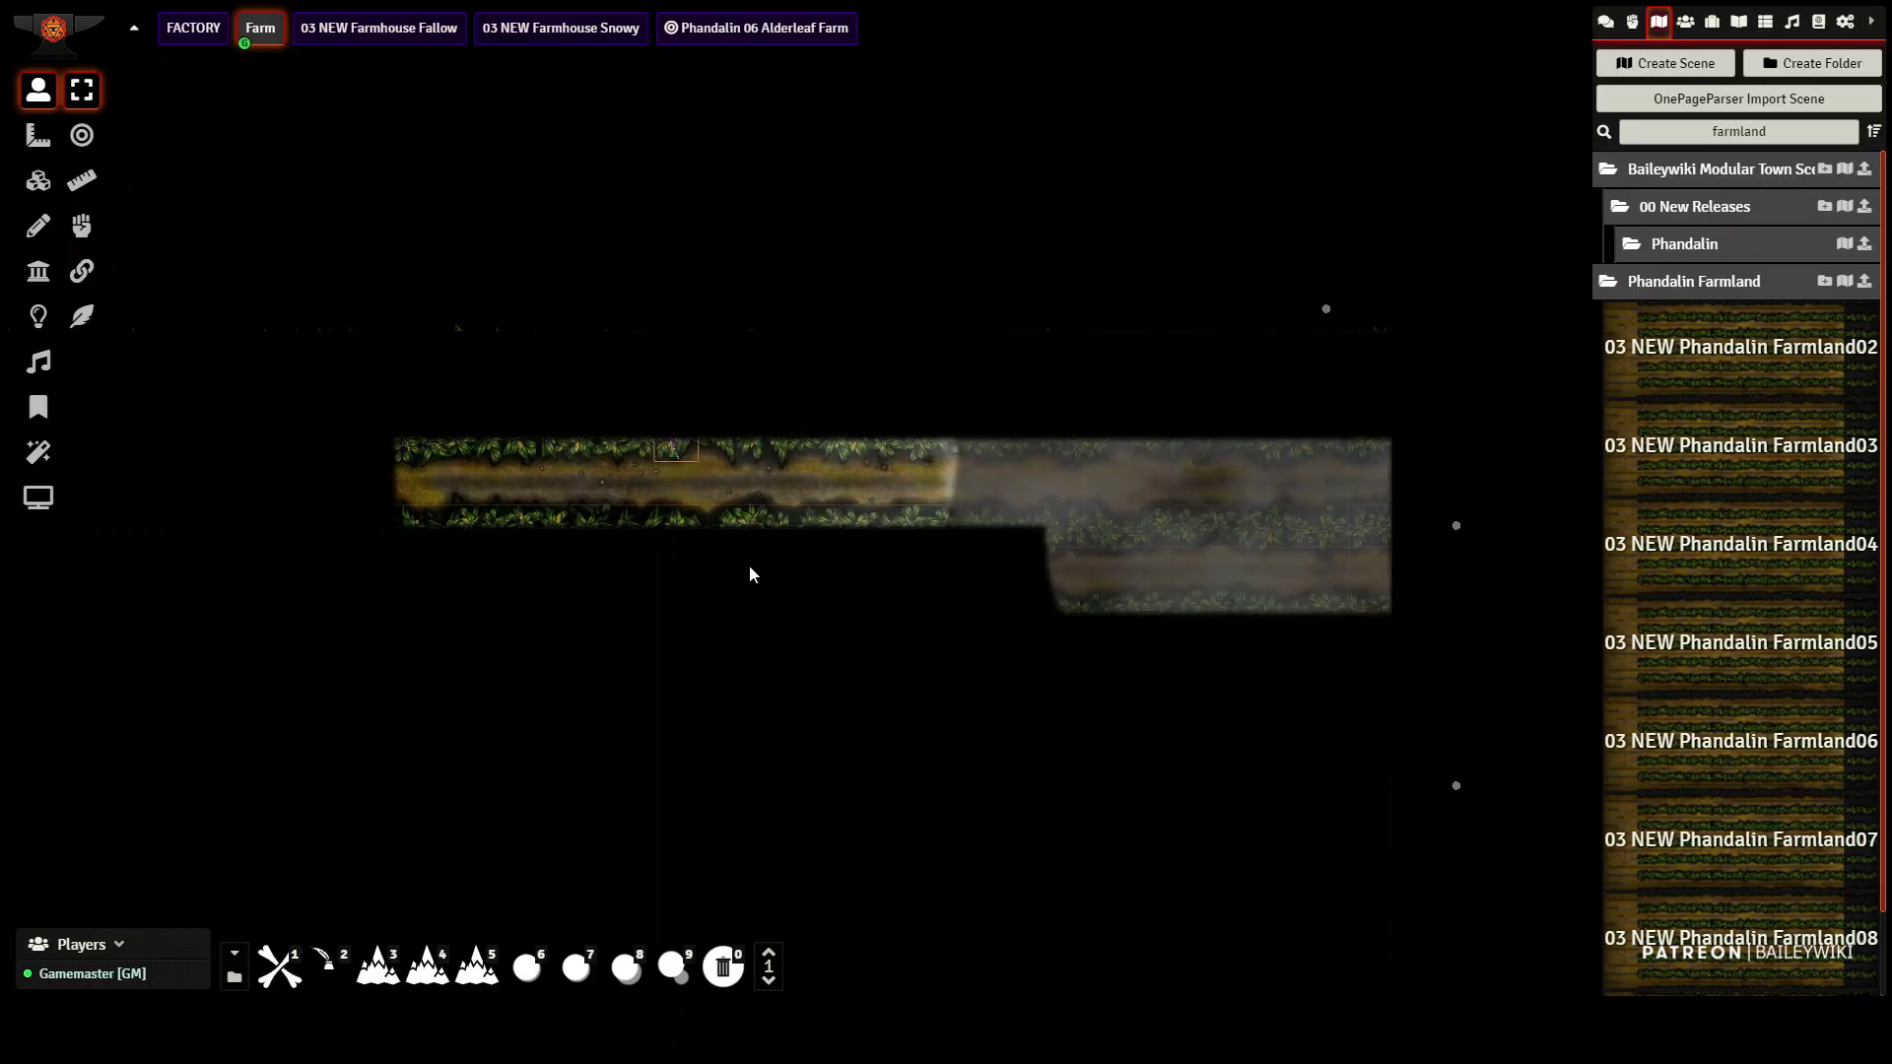
pyautogui.scroll(-1, 1756, 436)
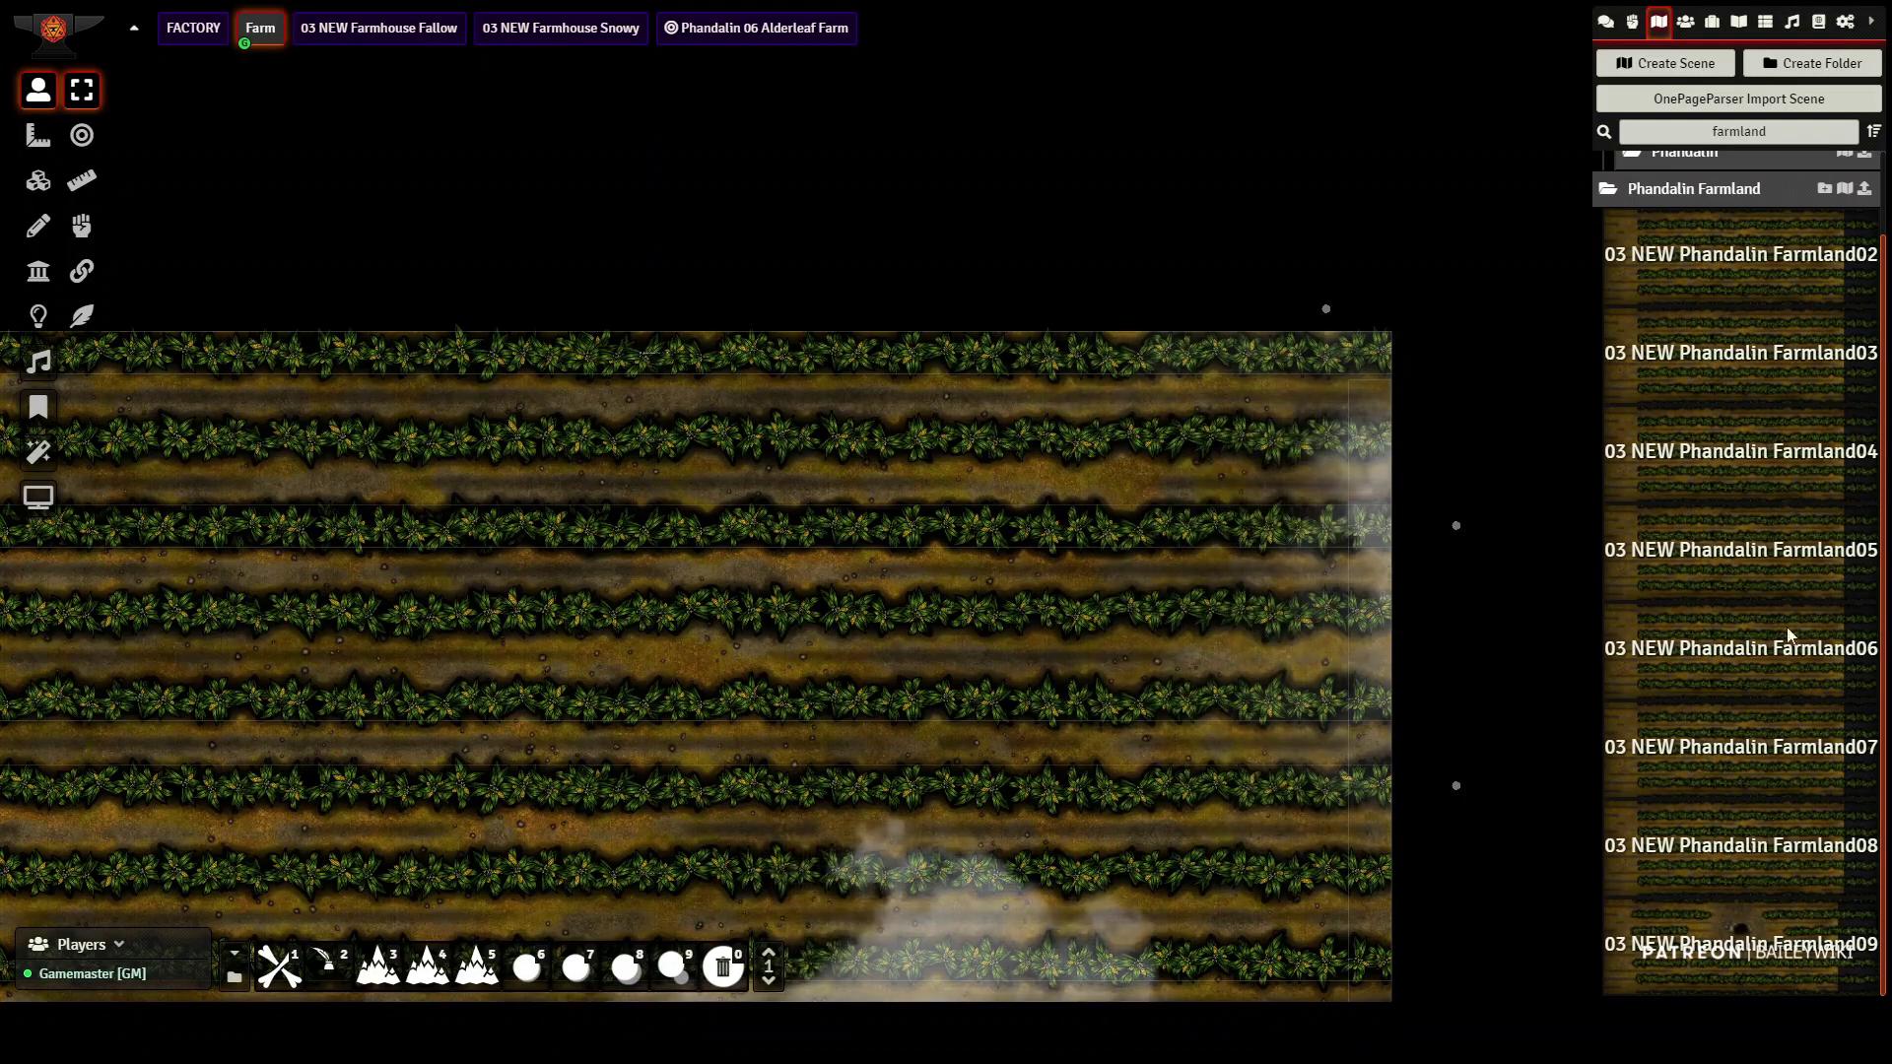
pyautogui.click(1823, 946)
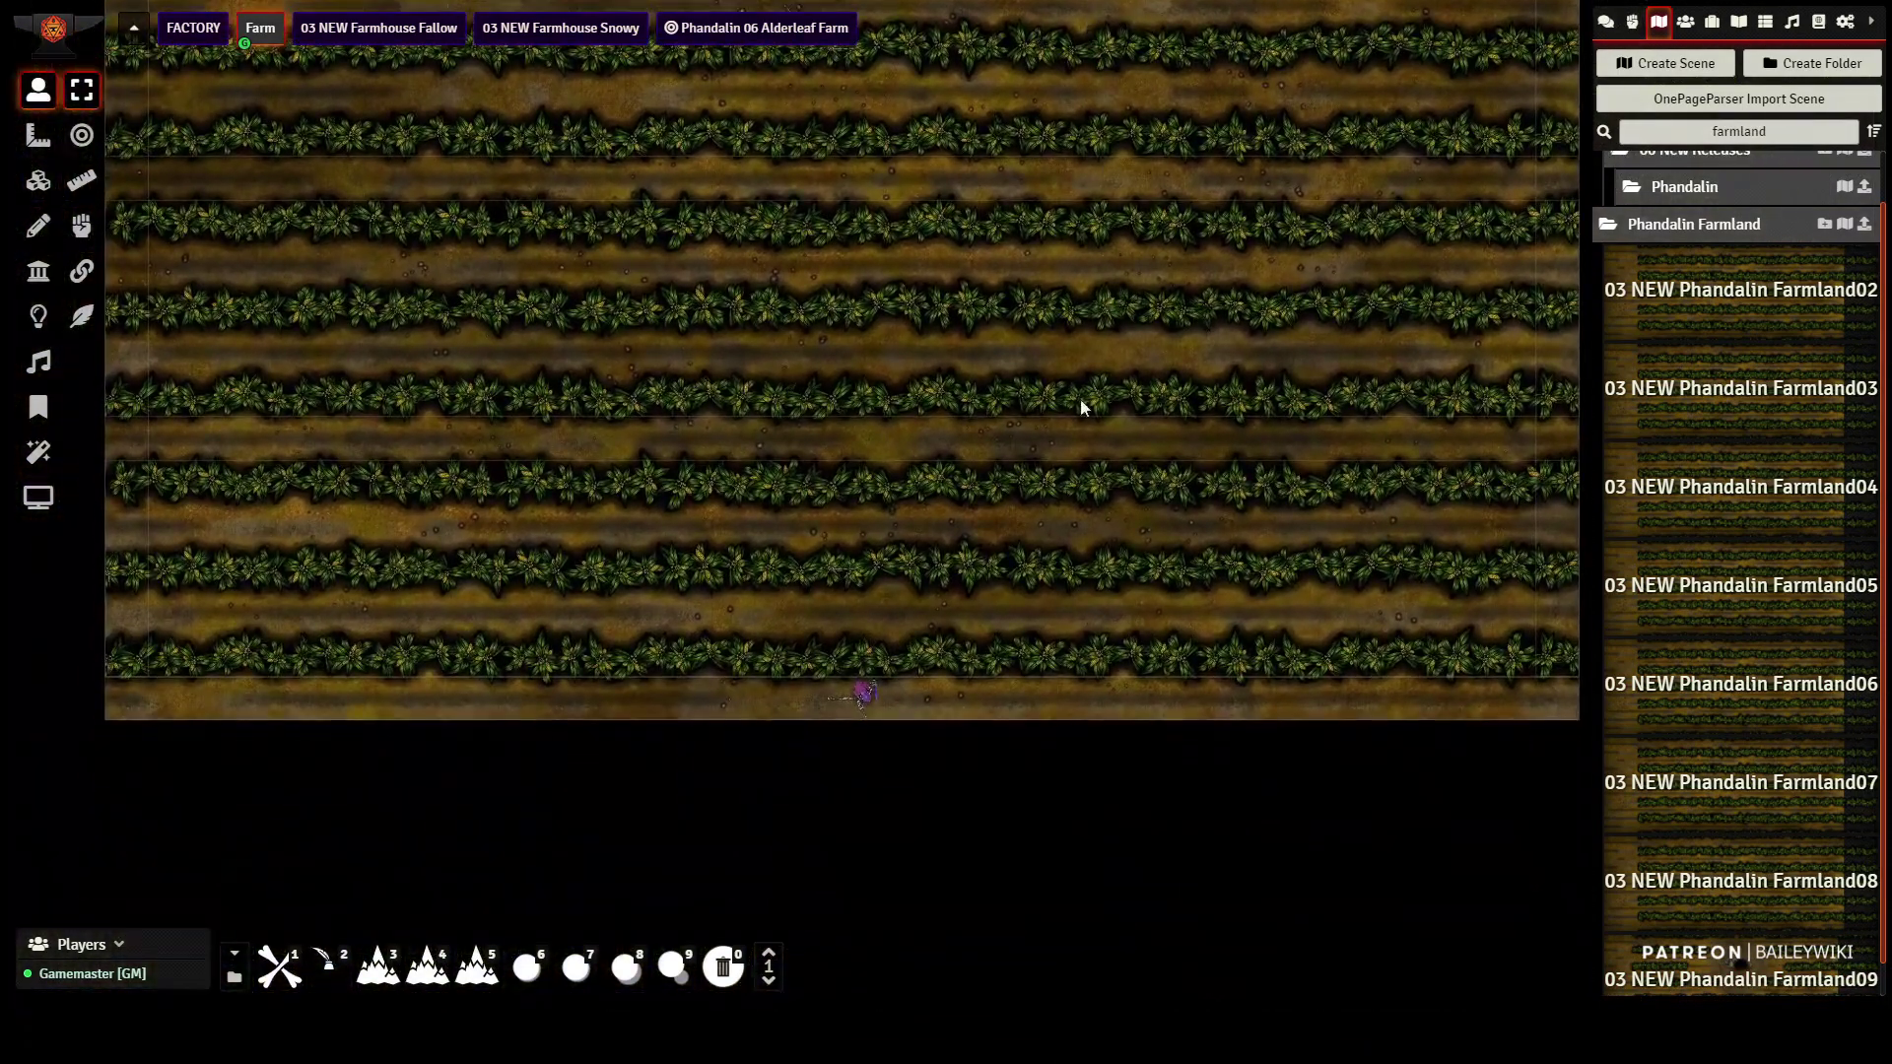
# - Walk the player token north across the crop rows into the clearing with the cave entrance to test its vision
pyautogui.scroll(-5, 884, 711)
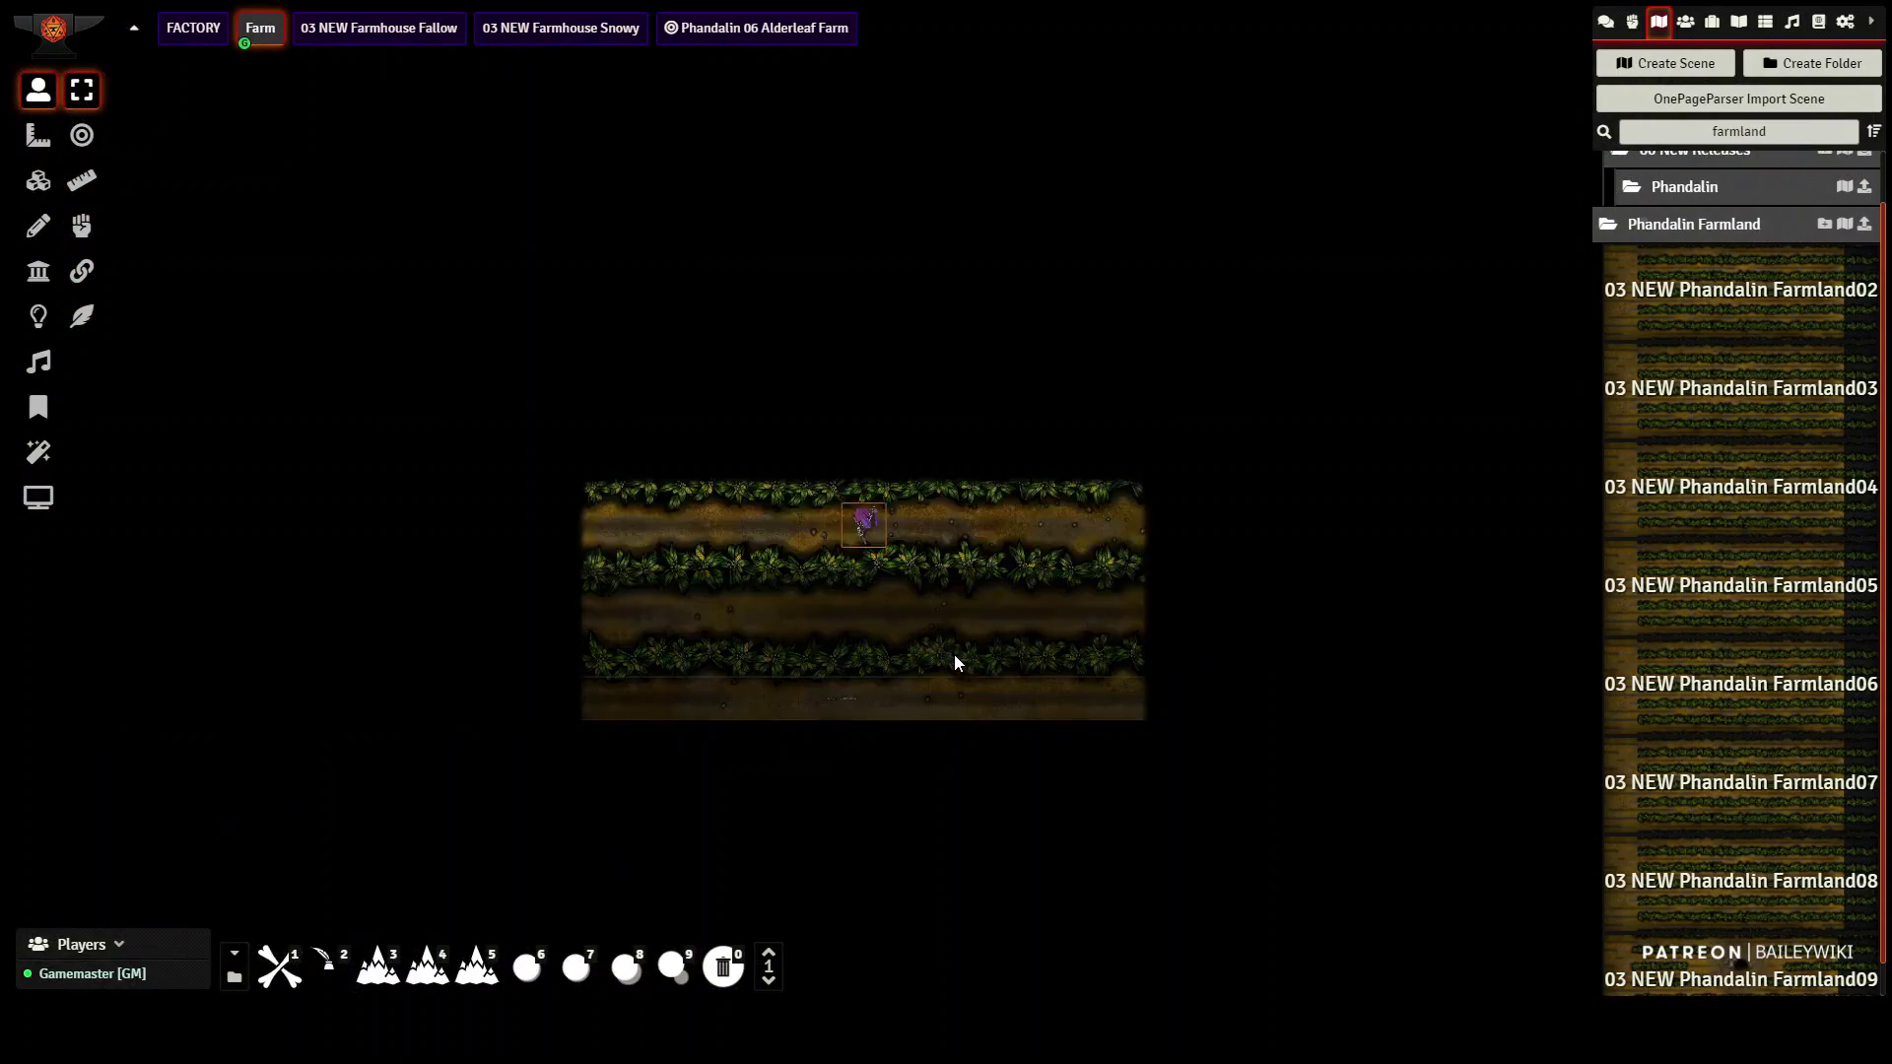
pyautogui.press('Up')
pyautogui.press('Up')
pyautogui.press('Up')
pyautogui.press('Left')
pyautogui.press('Left')
pyautogui.press('Up')
pyautogui.press('Up')
pyautogui.press('Up')
pyautogui.moveTo(887, 426); pyautogui.dragTo(1275, 868)
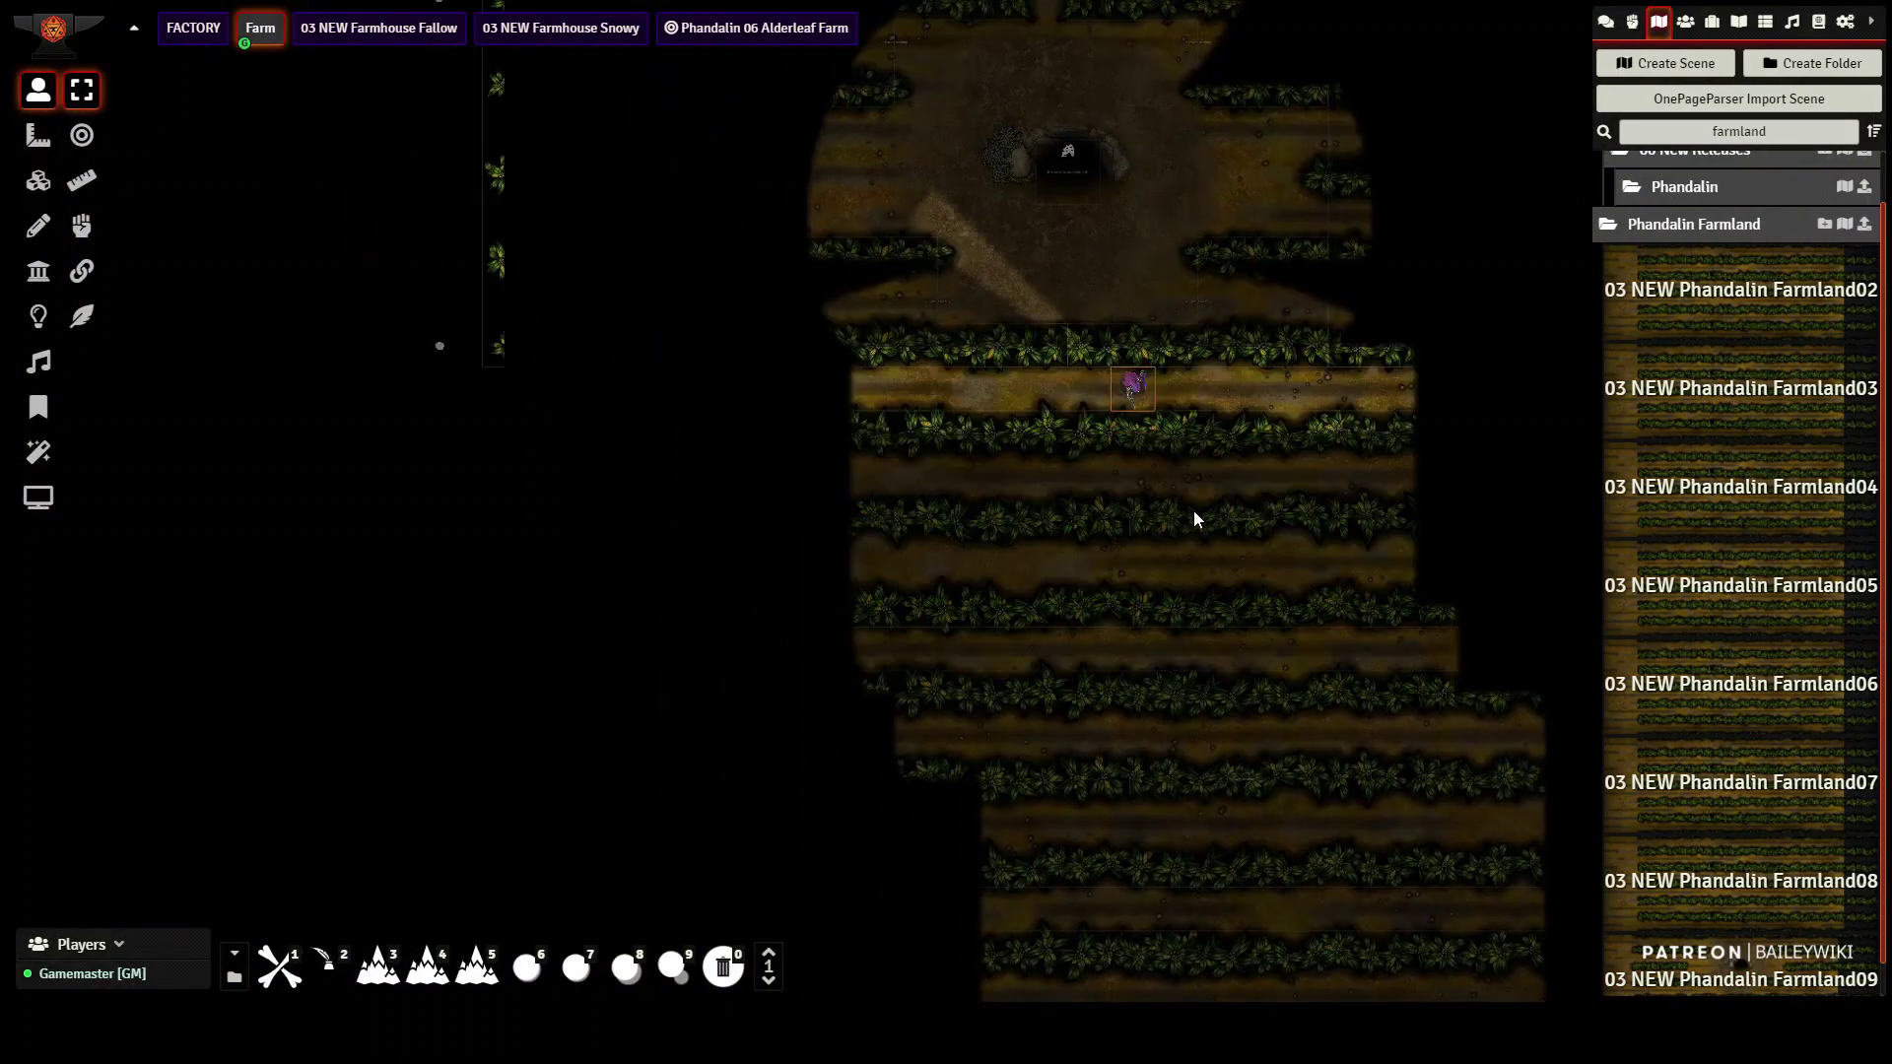
pyautogui.moveTo(1191, 499); pyautogui.dragTo(1228, 746)
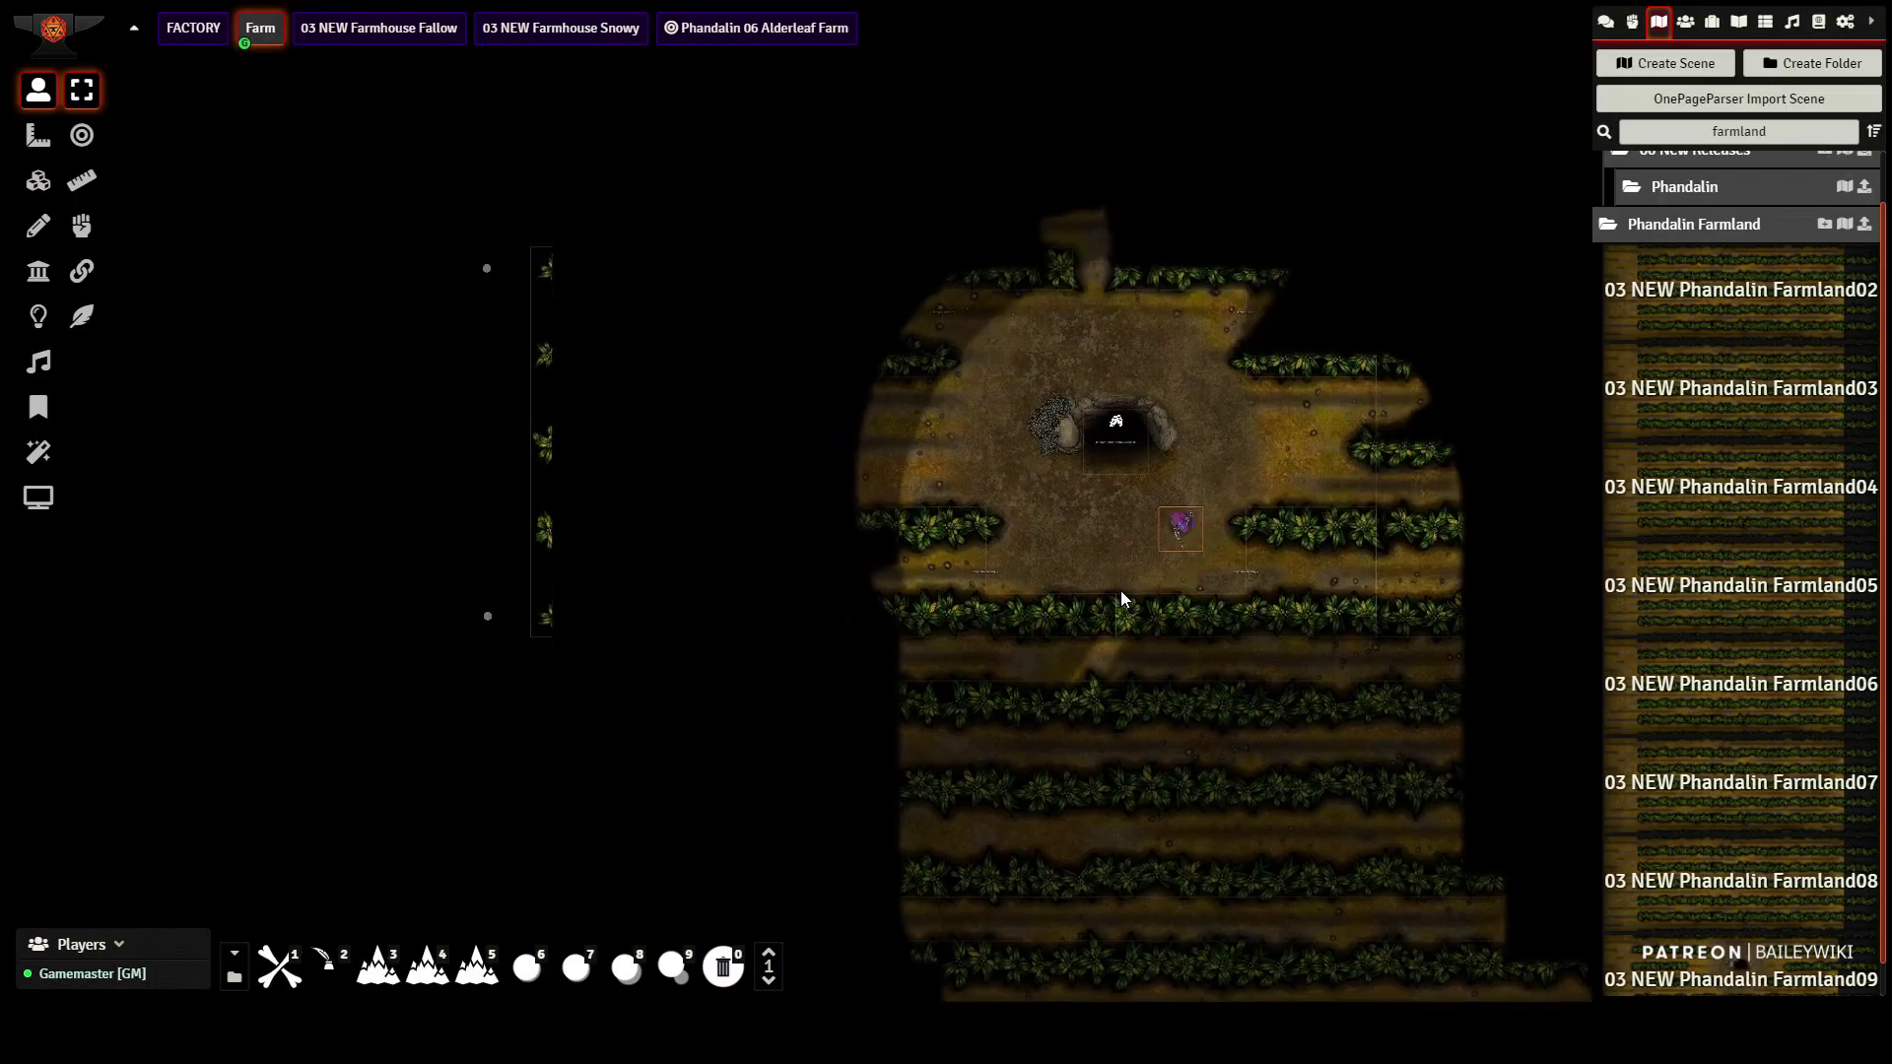
# - Move the player token onto the cave entrance in the clearing and step it back south
pyautogui.scroll(5, 1124, 594)
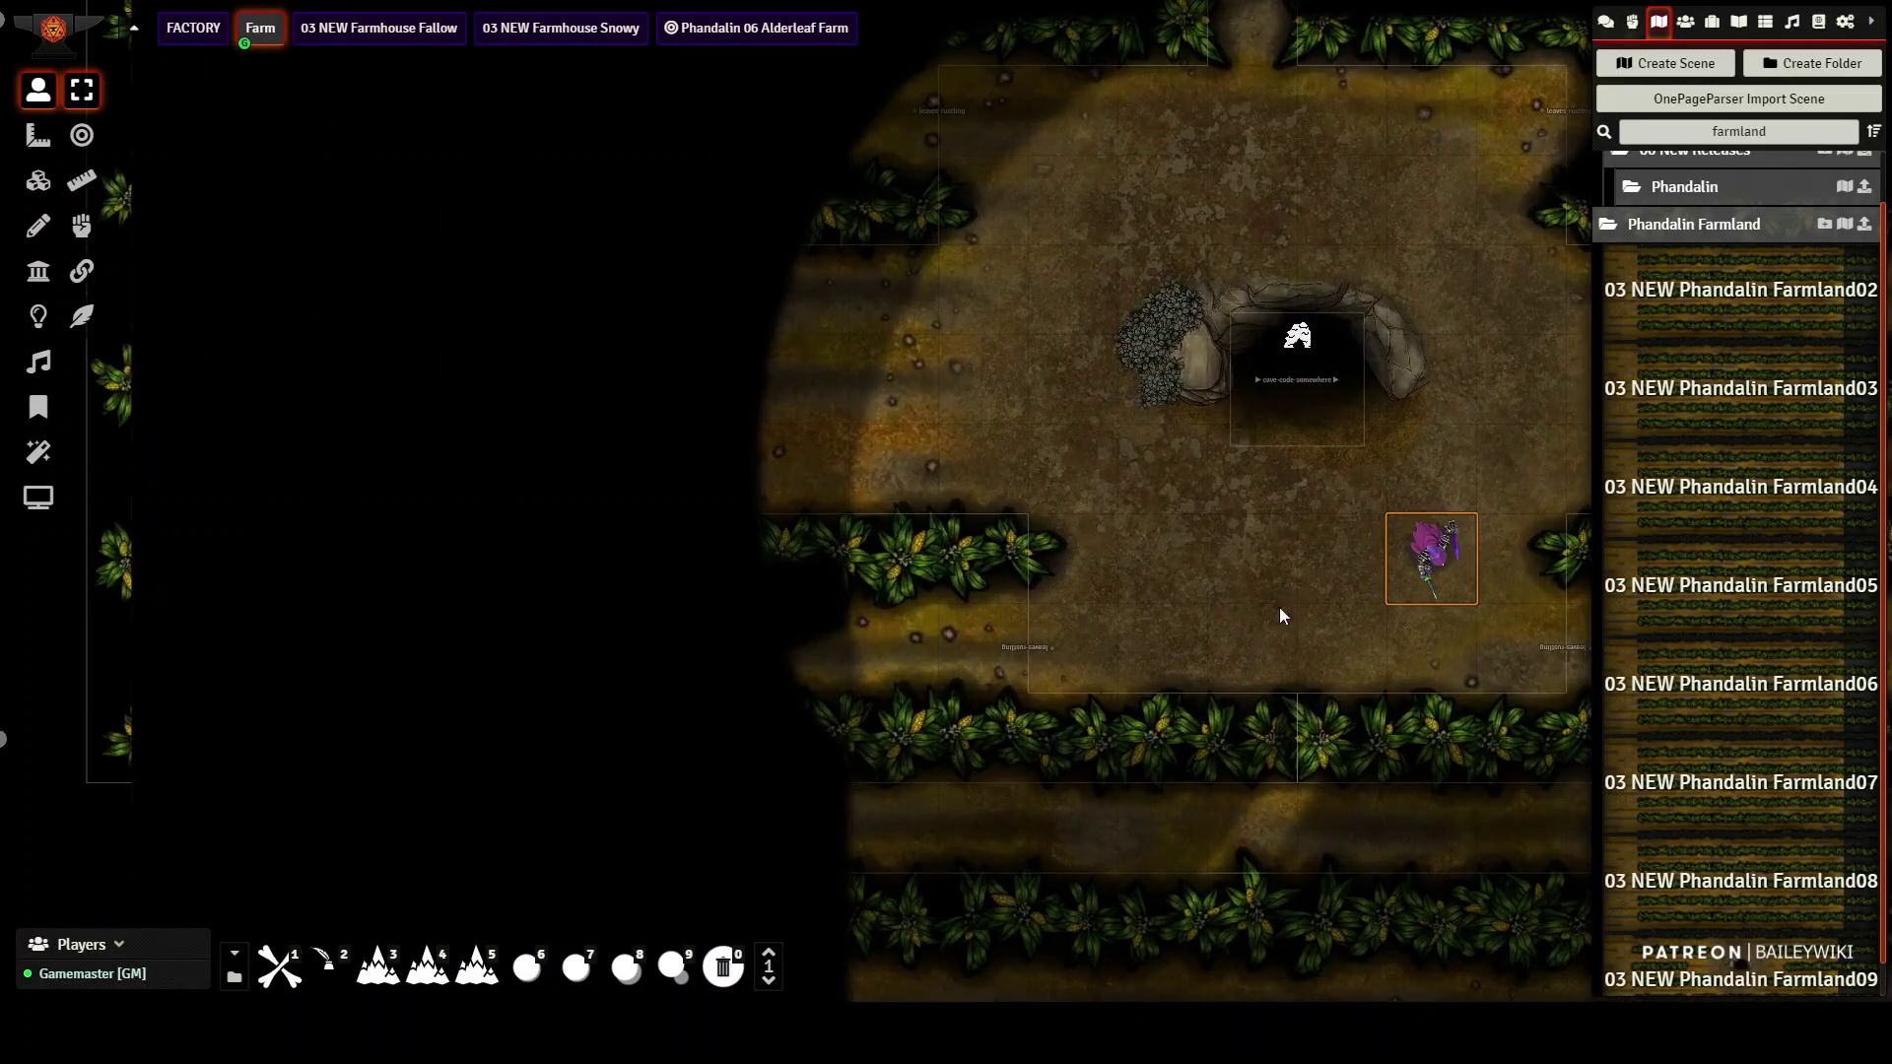
pyautogui.moveTo(1321, 559); pyautogui.dragTo(922, 611)
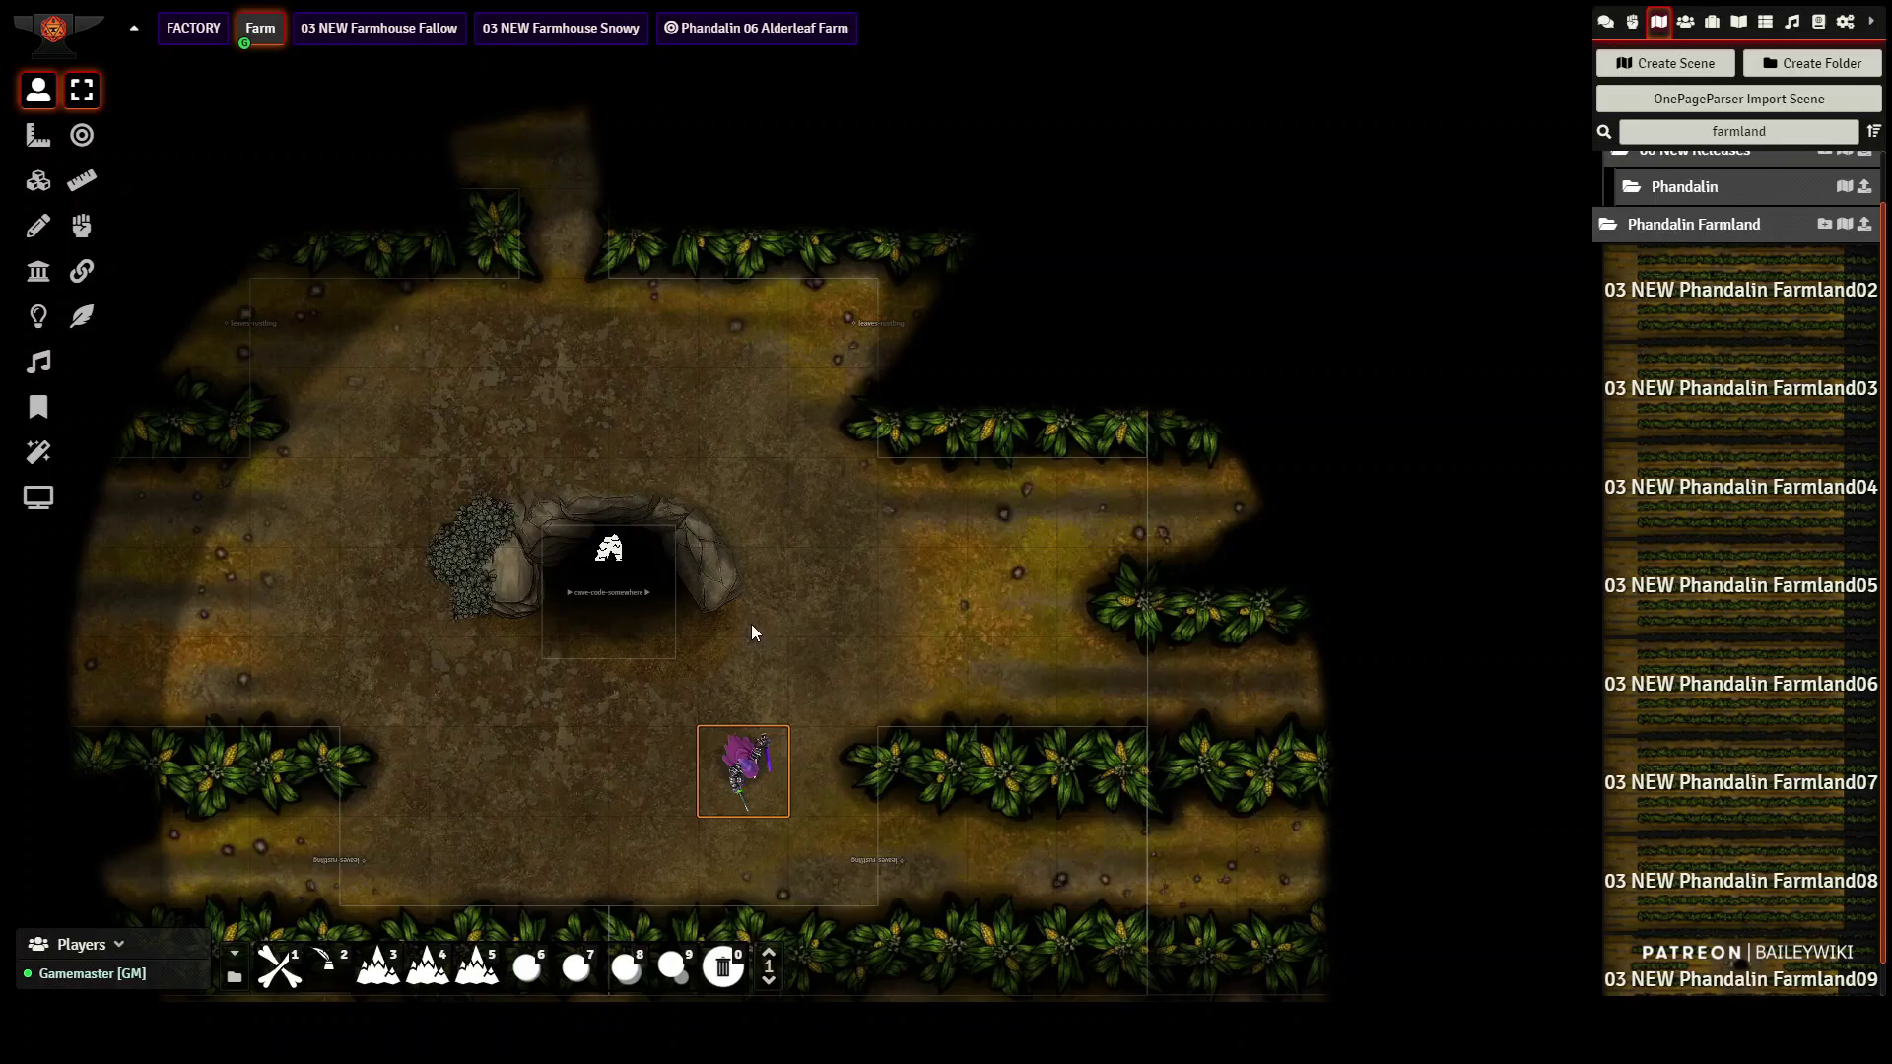
pyautogui.scroll(-4, 780, 639)
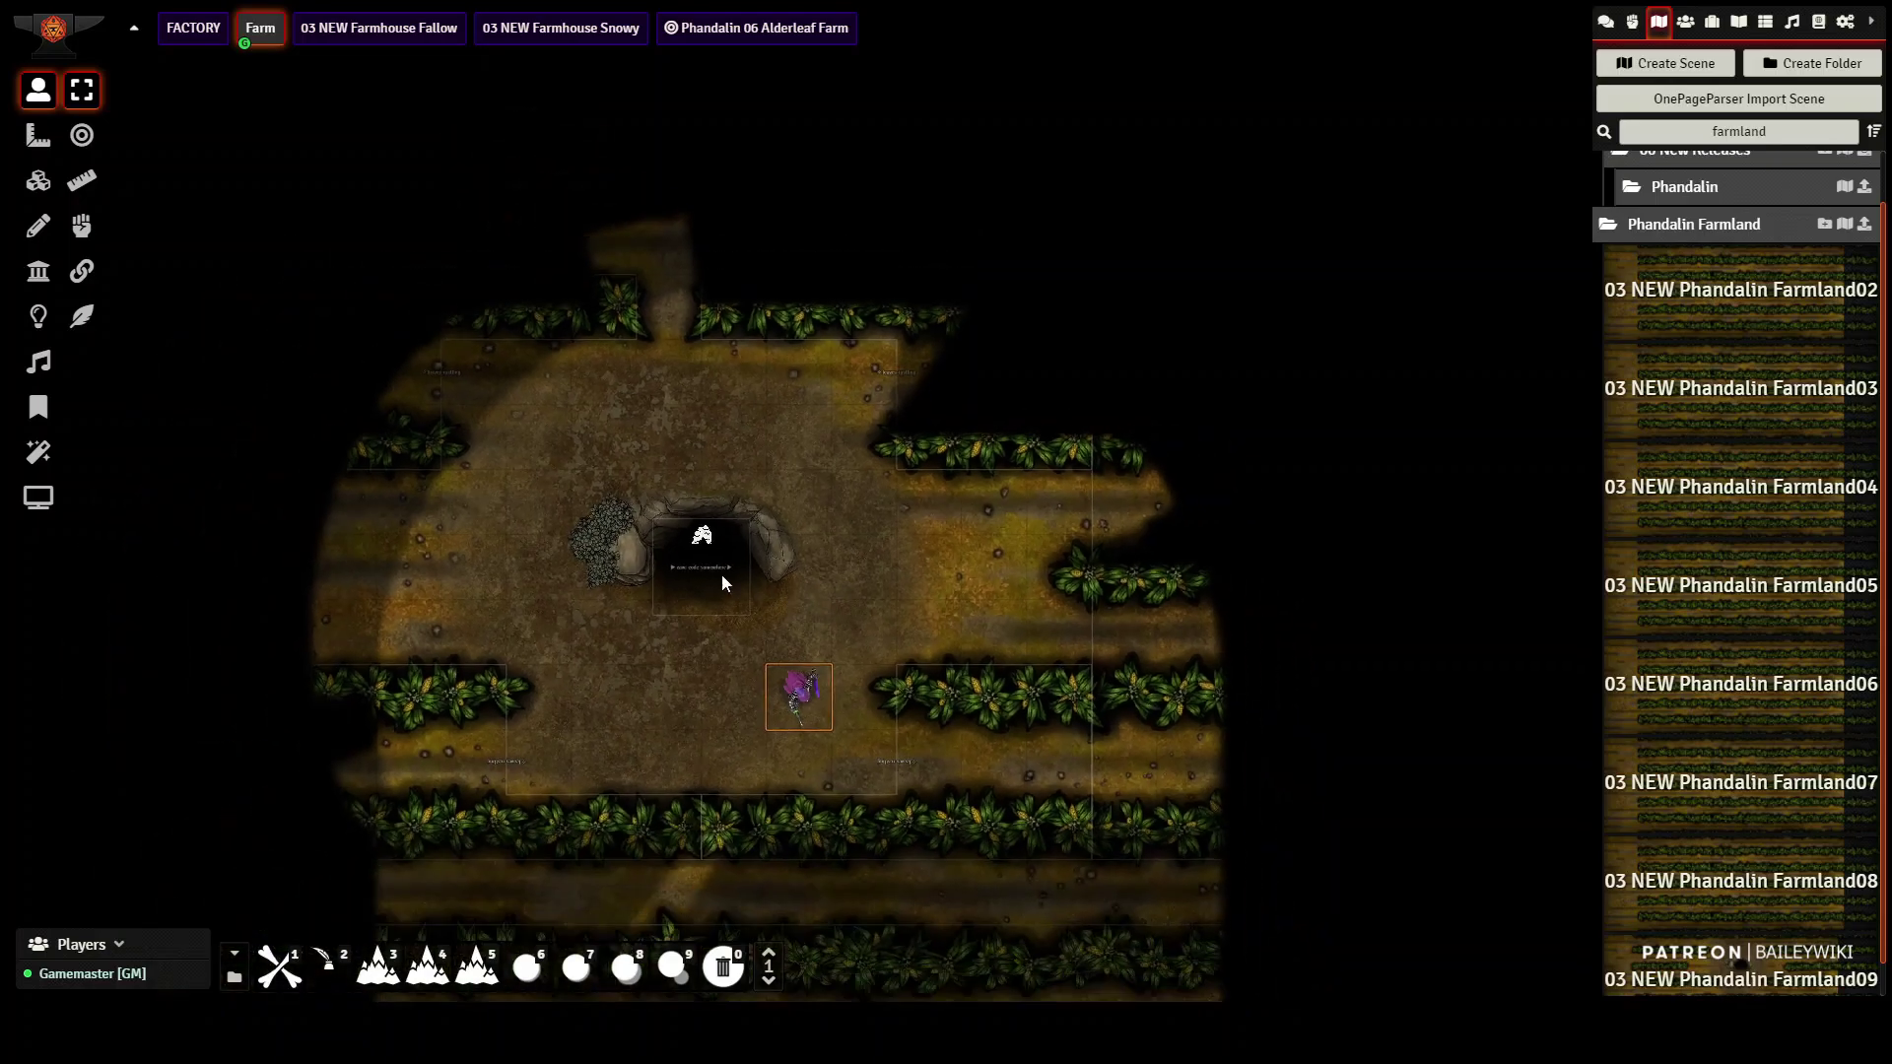
pyautogui.scroll(2, 759, 621)
pyautogui.scroll(1, 786, 667)
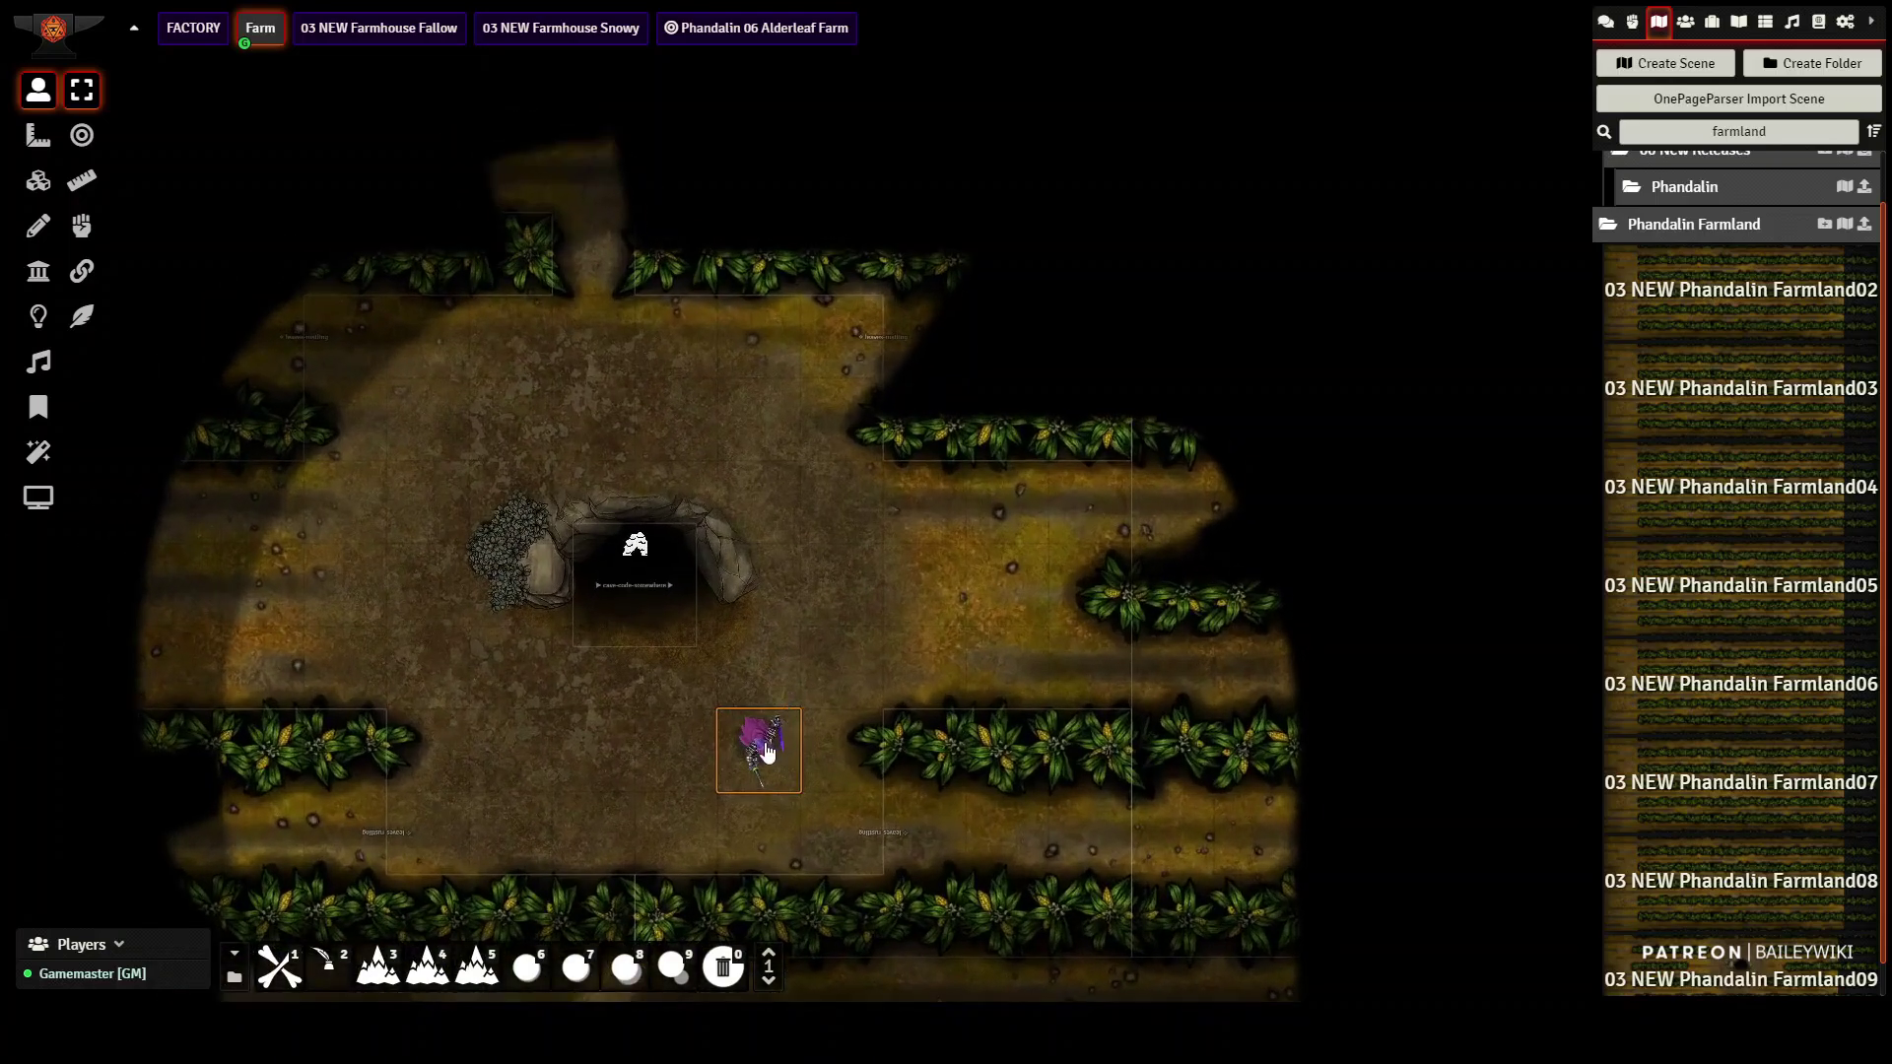
pyautogui.press('Left')
pyautogui.press('Up')
pyautogui.press('Up')
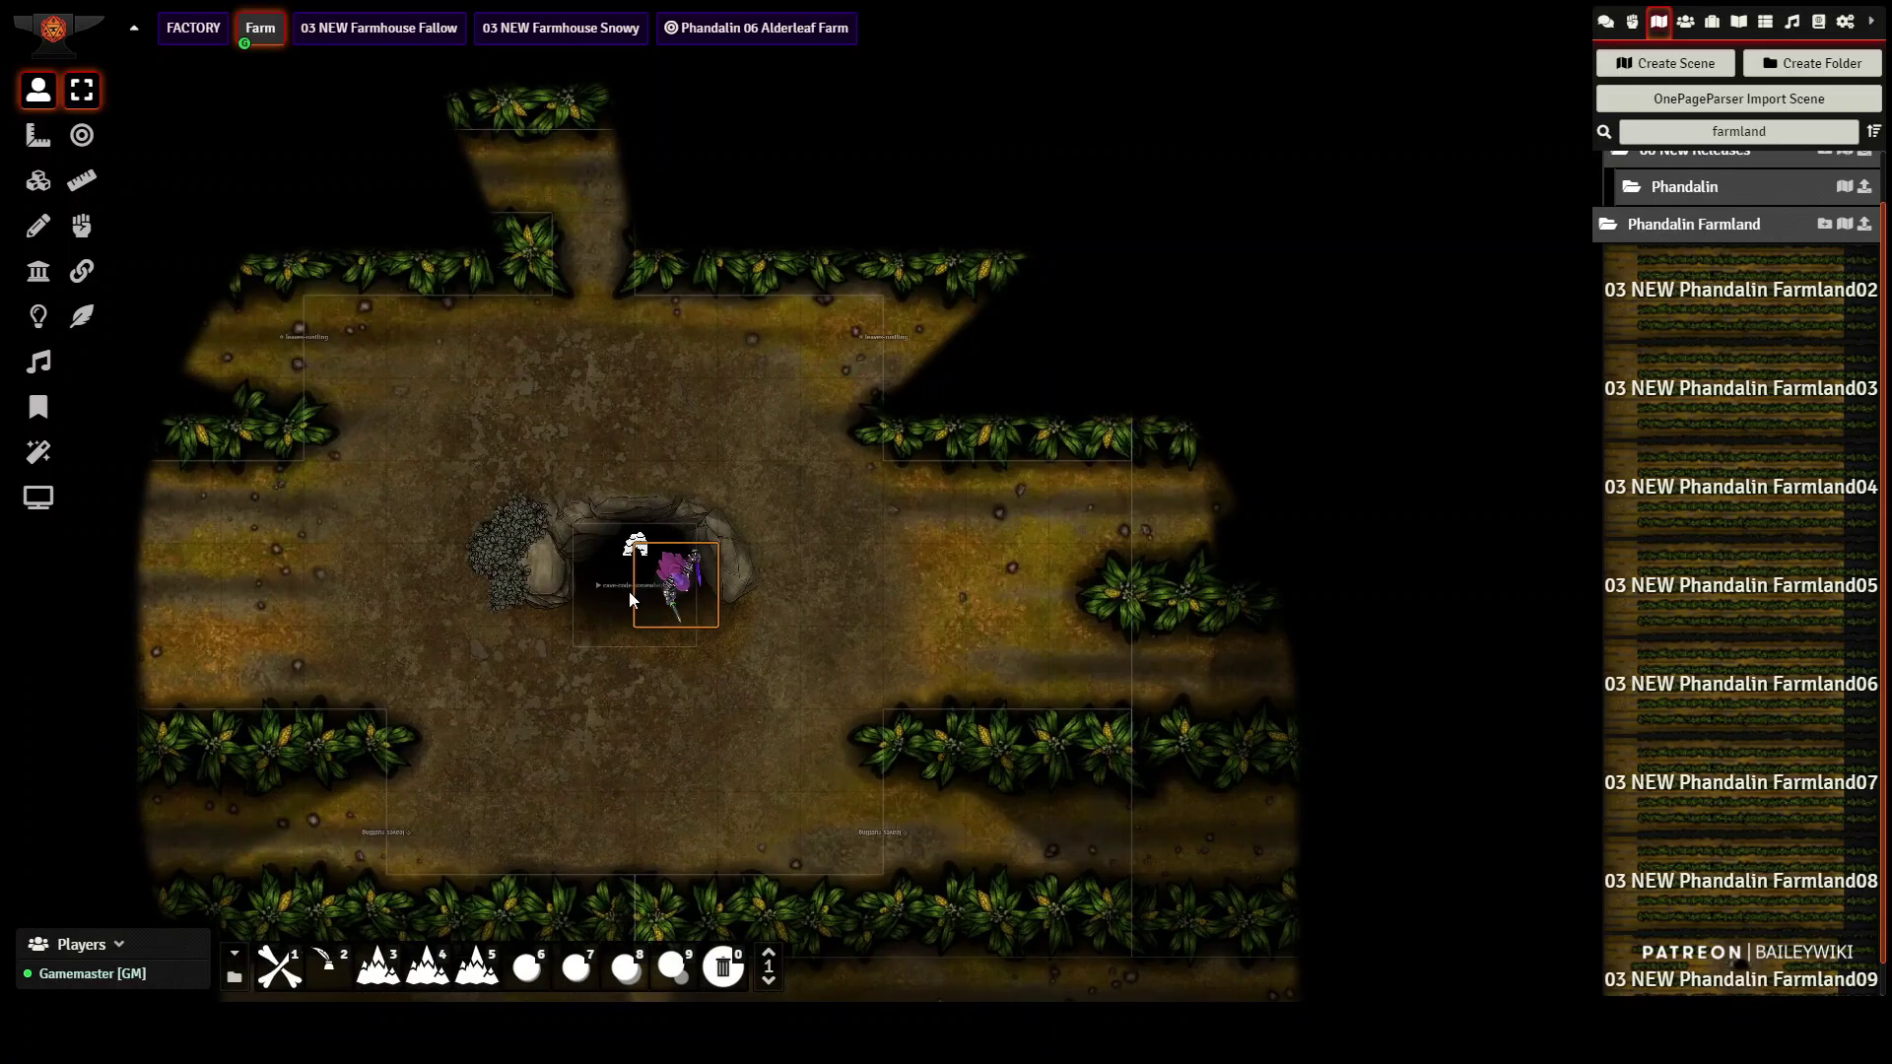
pyautogui.press('Down')
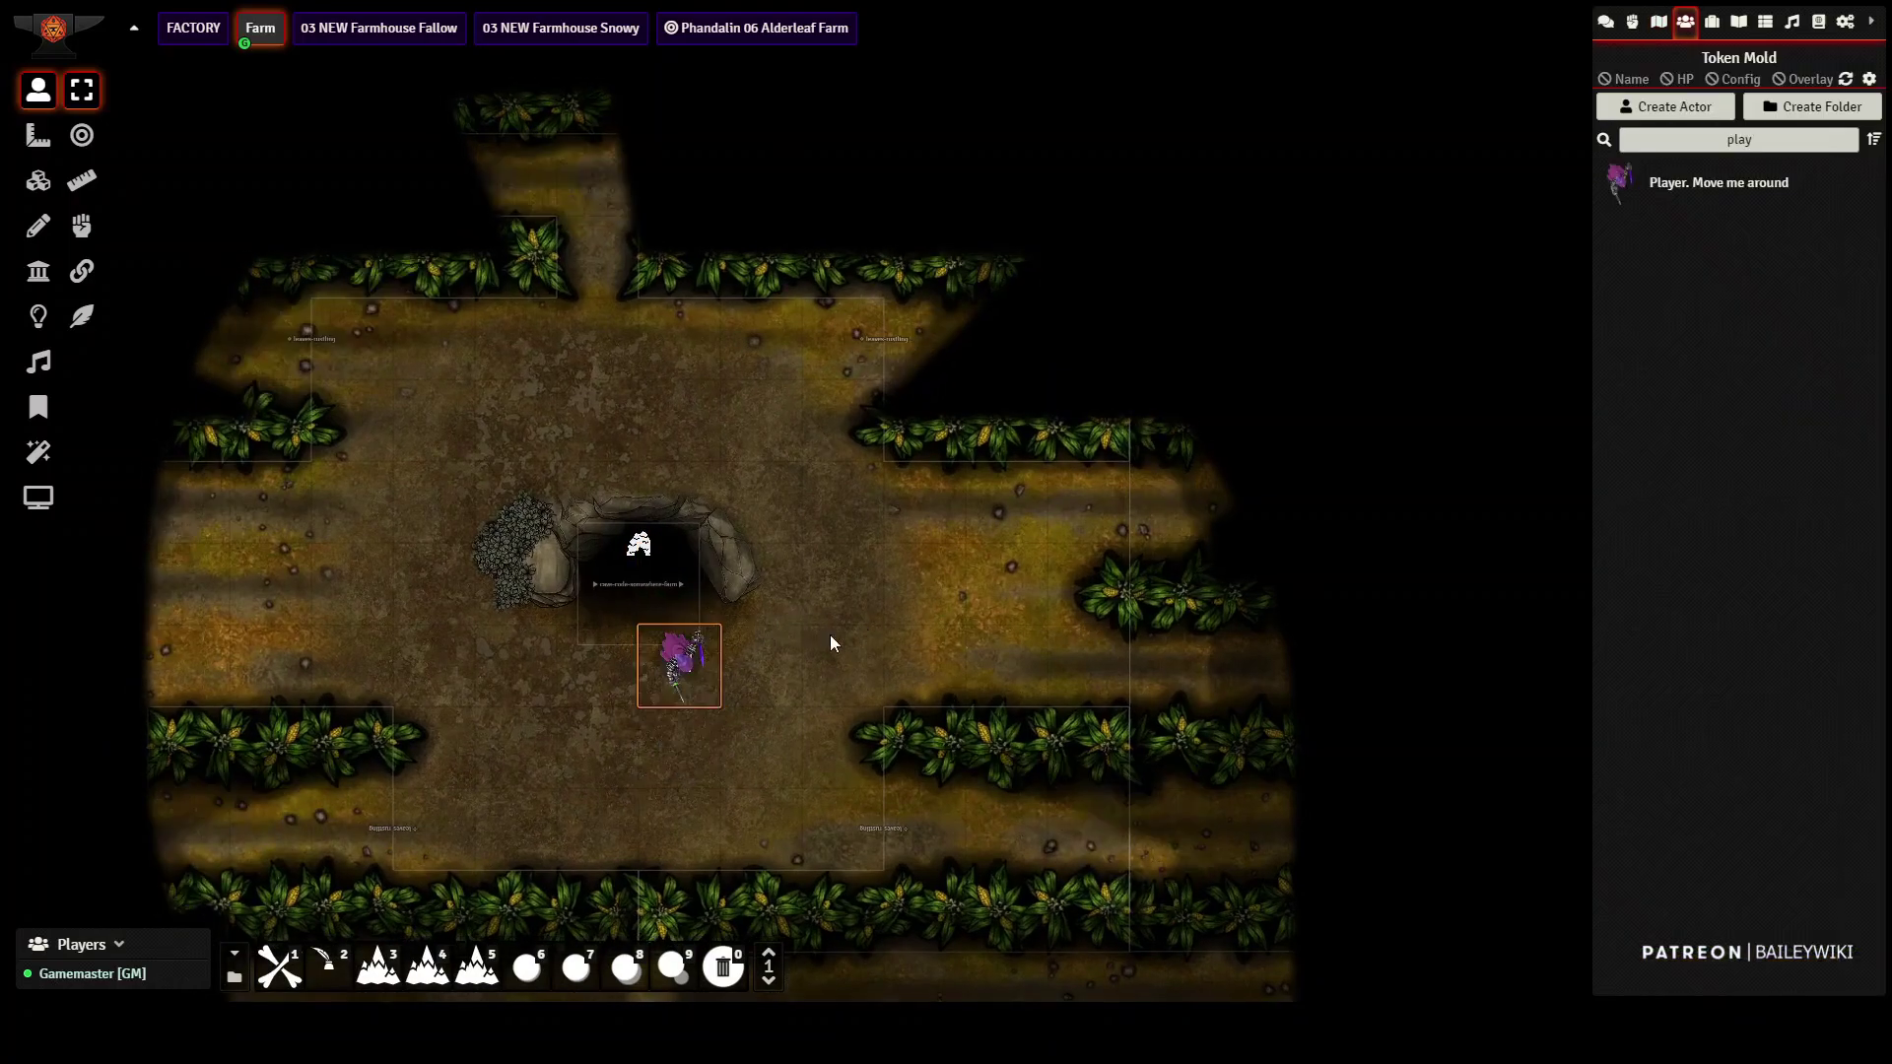
# - Deselect the player token, try moving the crops control token beyond the map's northern edge further north, and undo the move
pyautogui.click(830, 529)
pyautogui.scroll(-1, 825, 530)
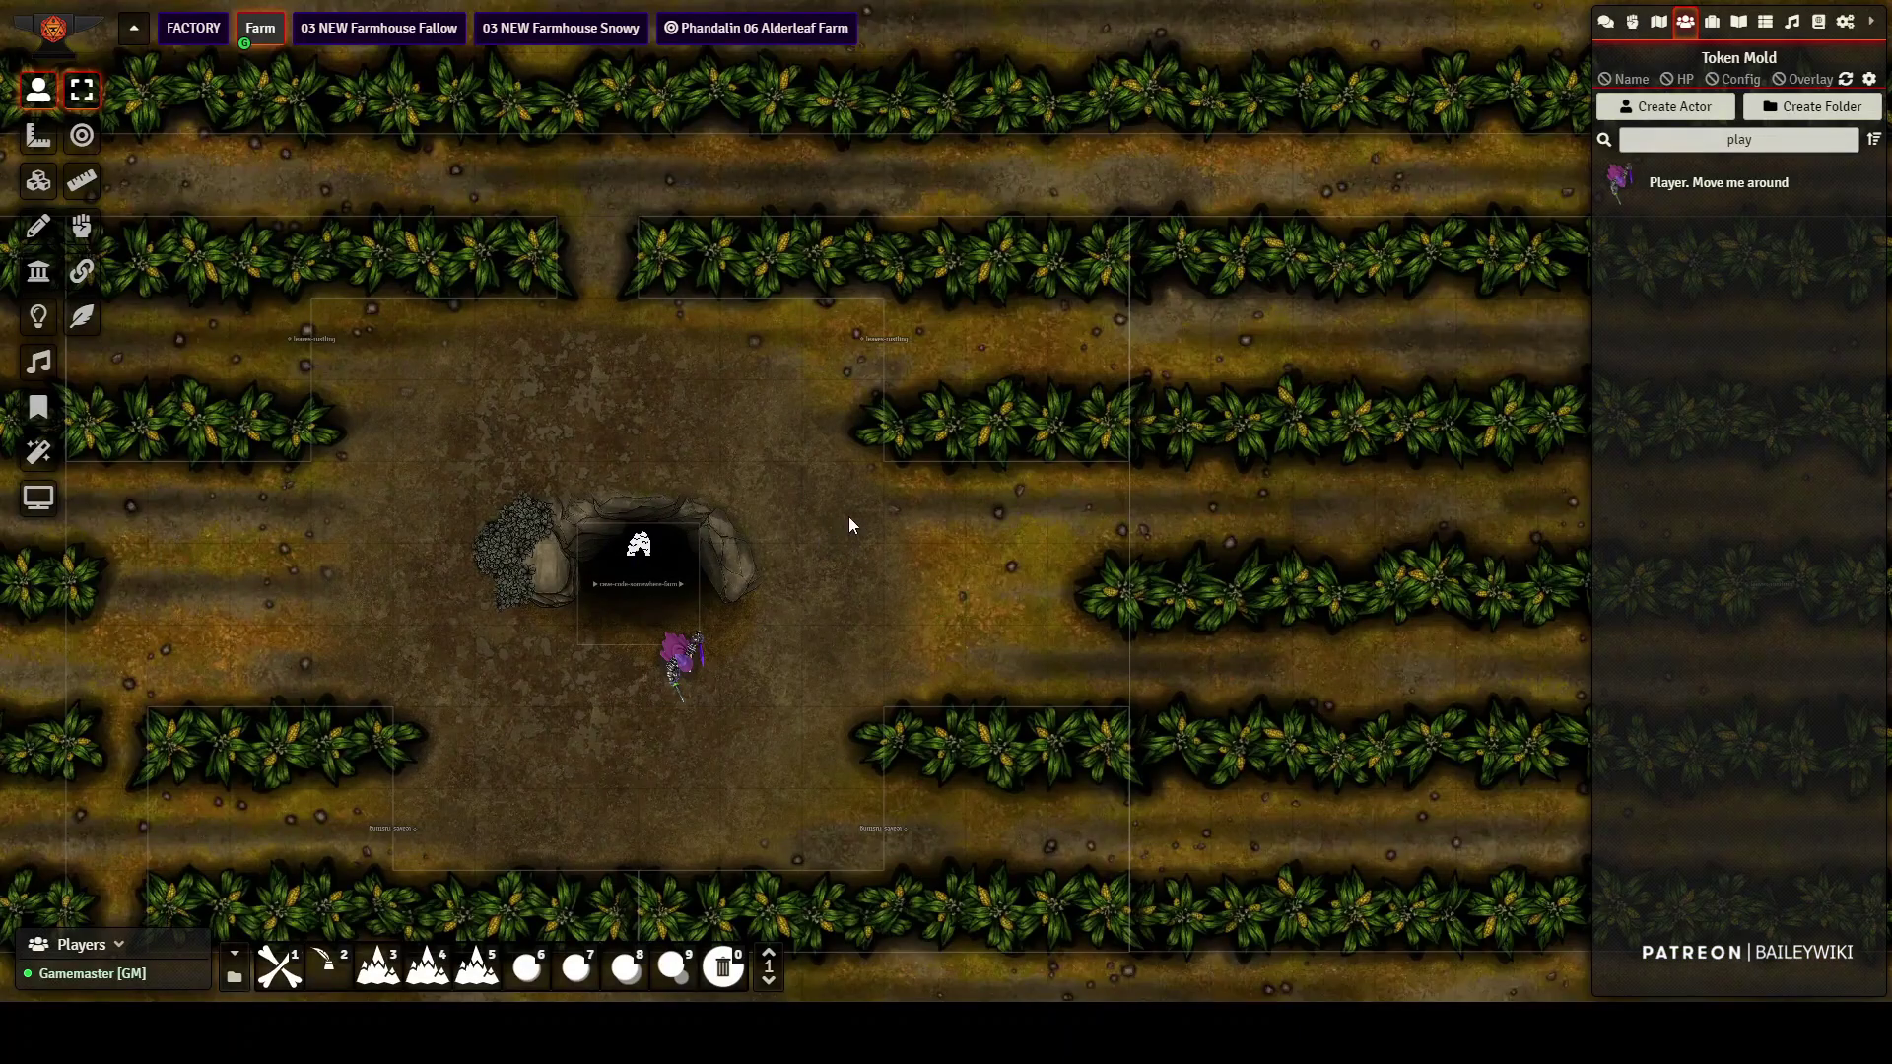
pyautogui.scroll(-2, 849, 528)
pyautogui.scroll(-1, 849, 534)
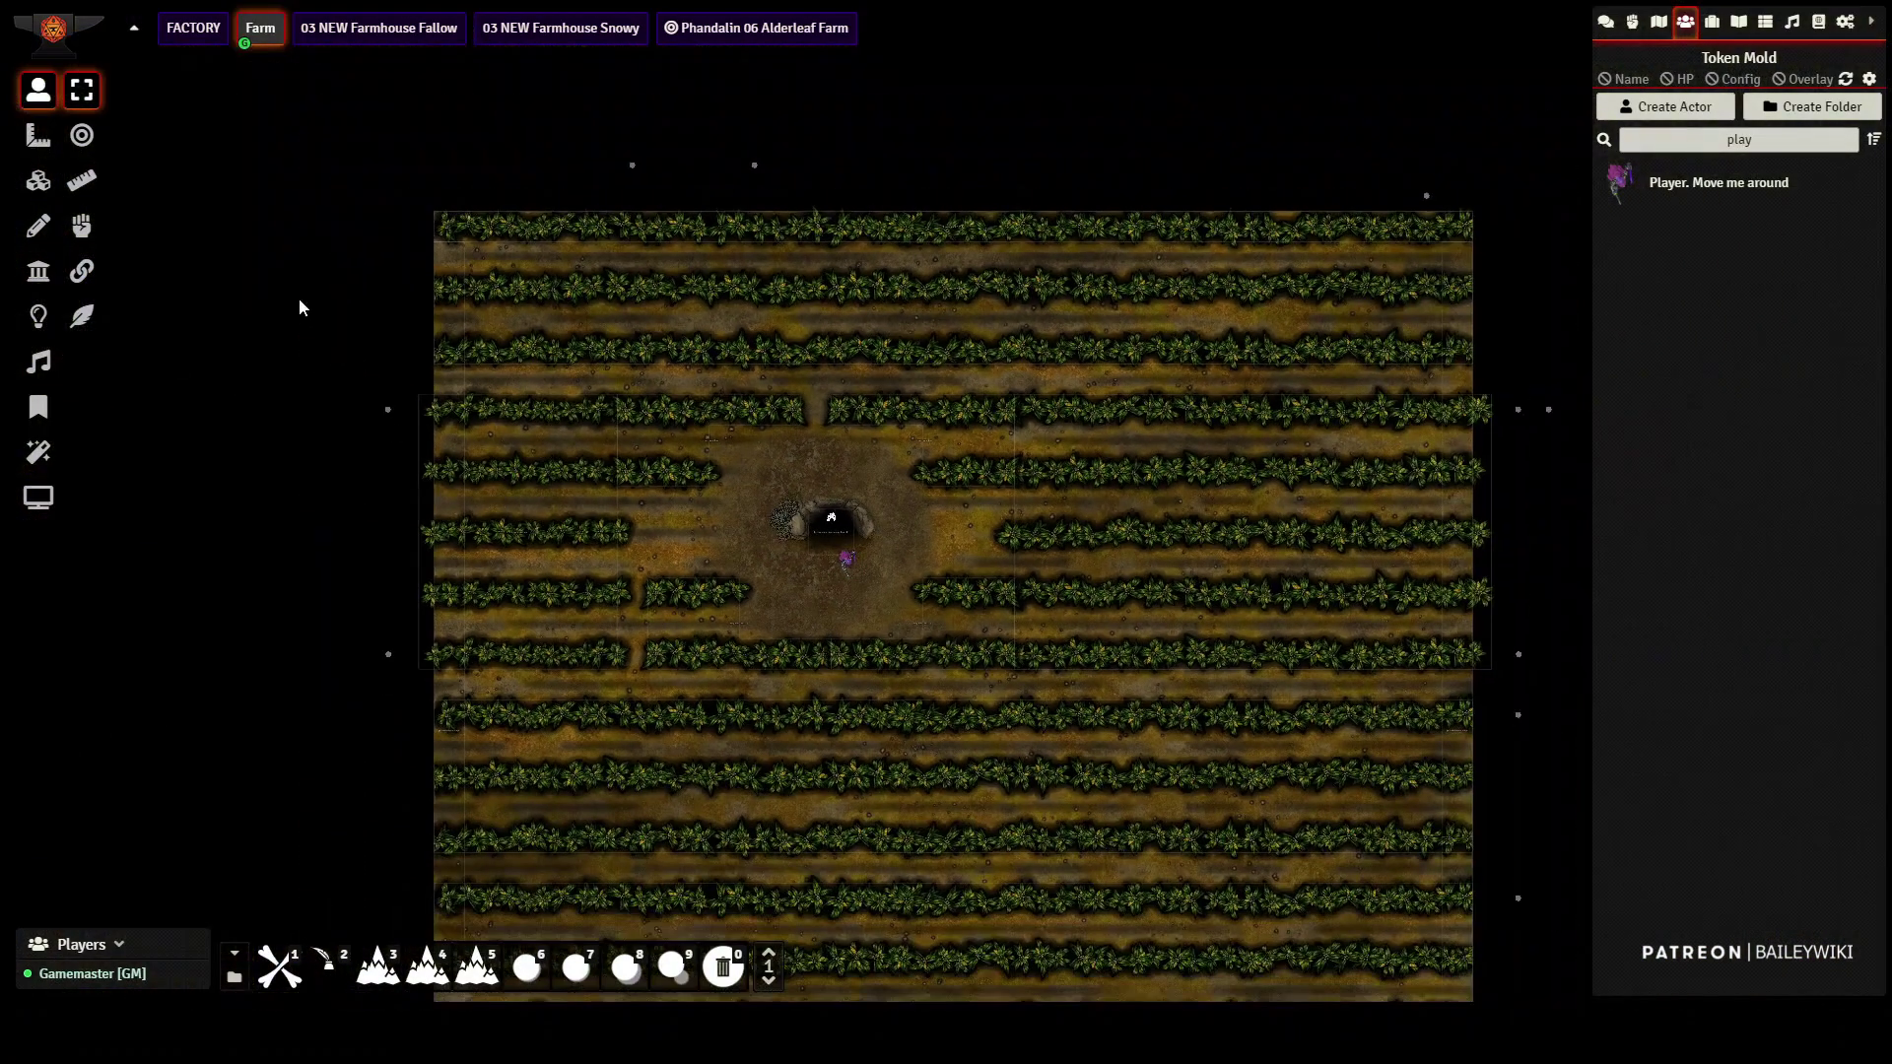
pyautogui.scroll(8, 503, 462)
pyautogui.moveTo(490, 207); pyautogui.dragTo(656, 497)
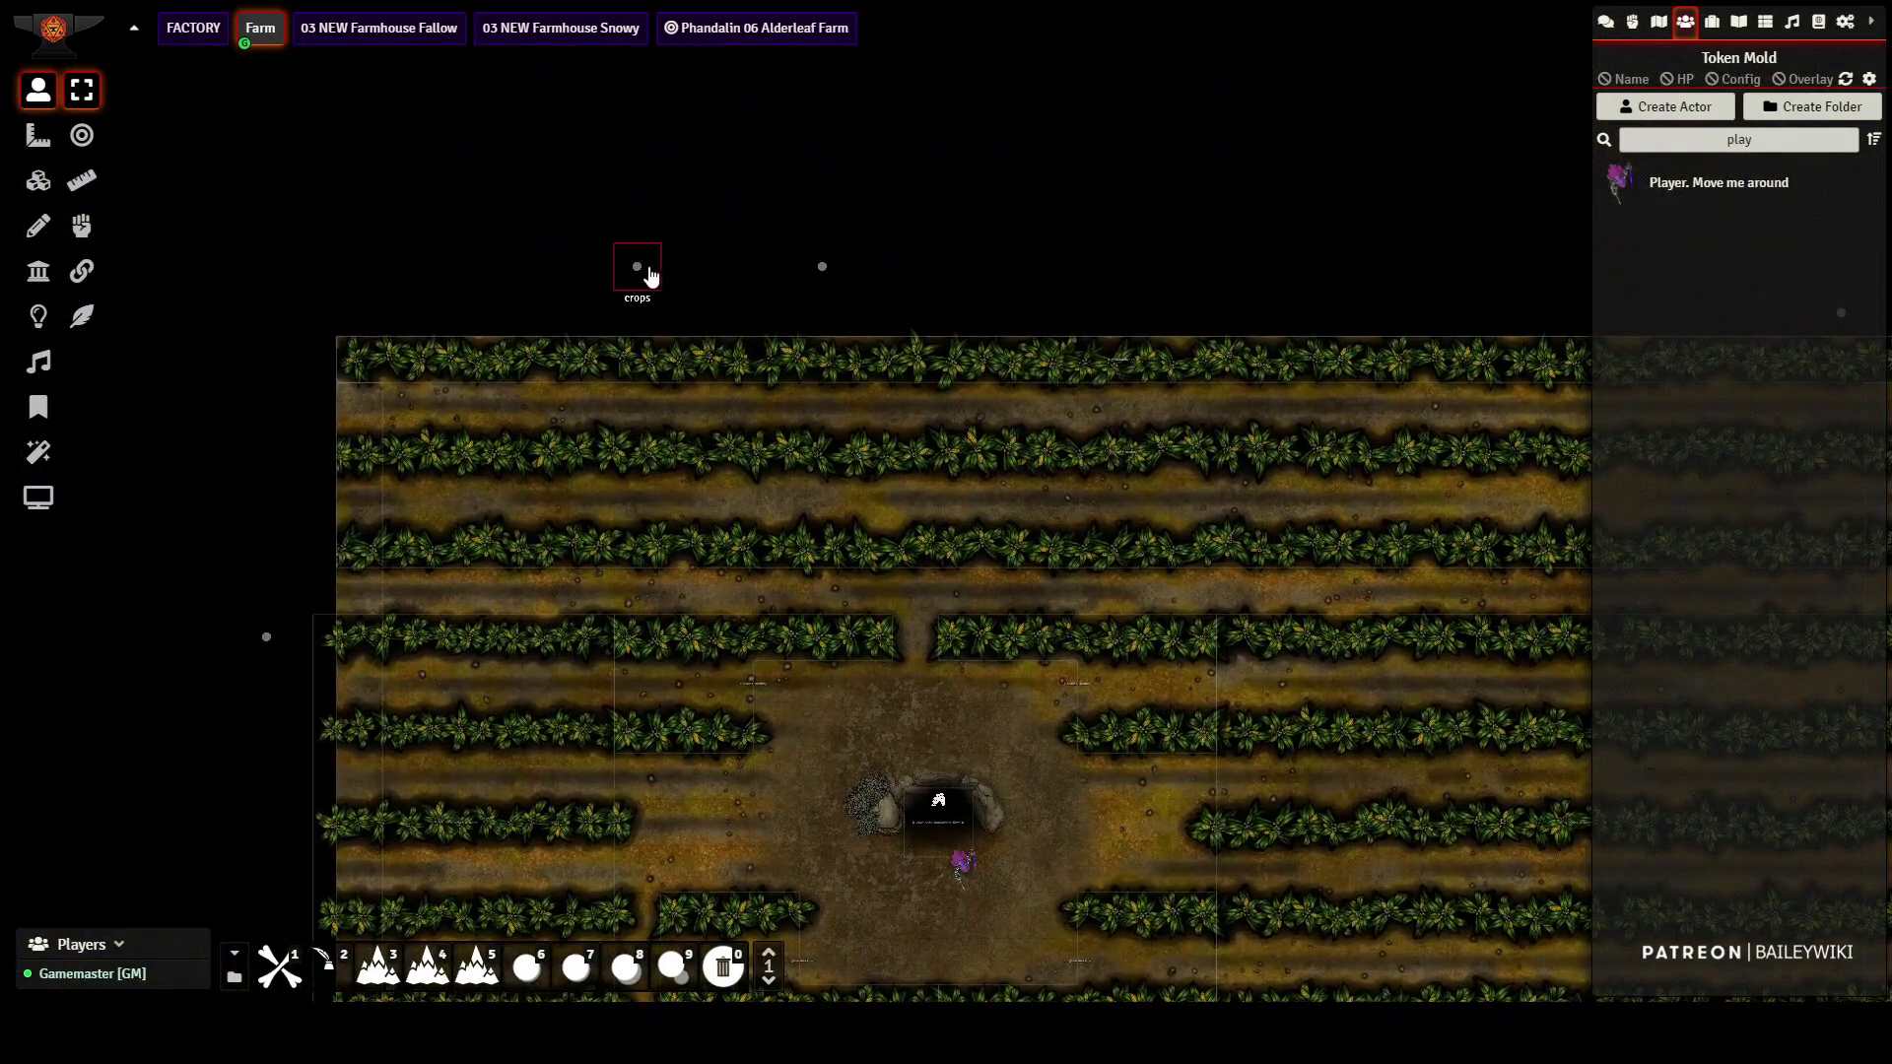
pyautogui.moveTo(639, 272); pyautogui.dragTo(631, 146)
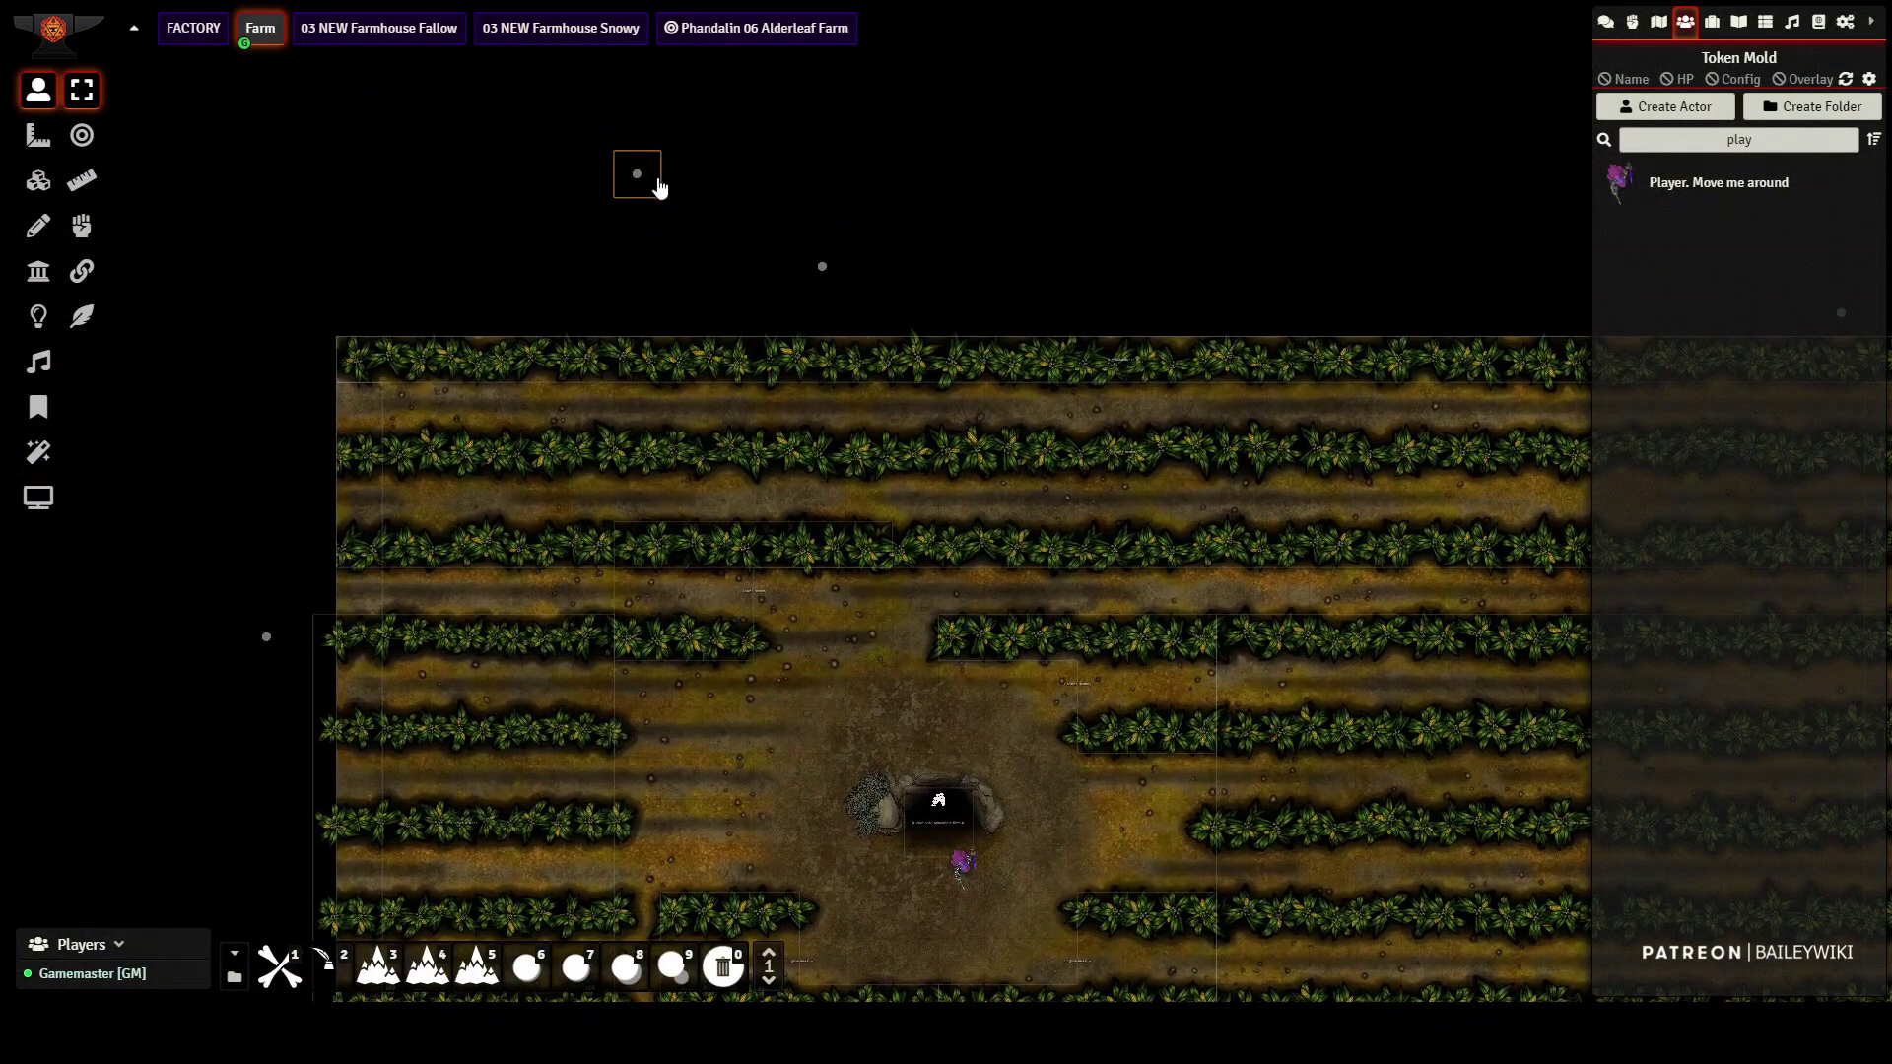
pyautogui.hotkey('ctrl', 'z')
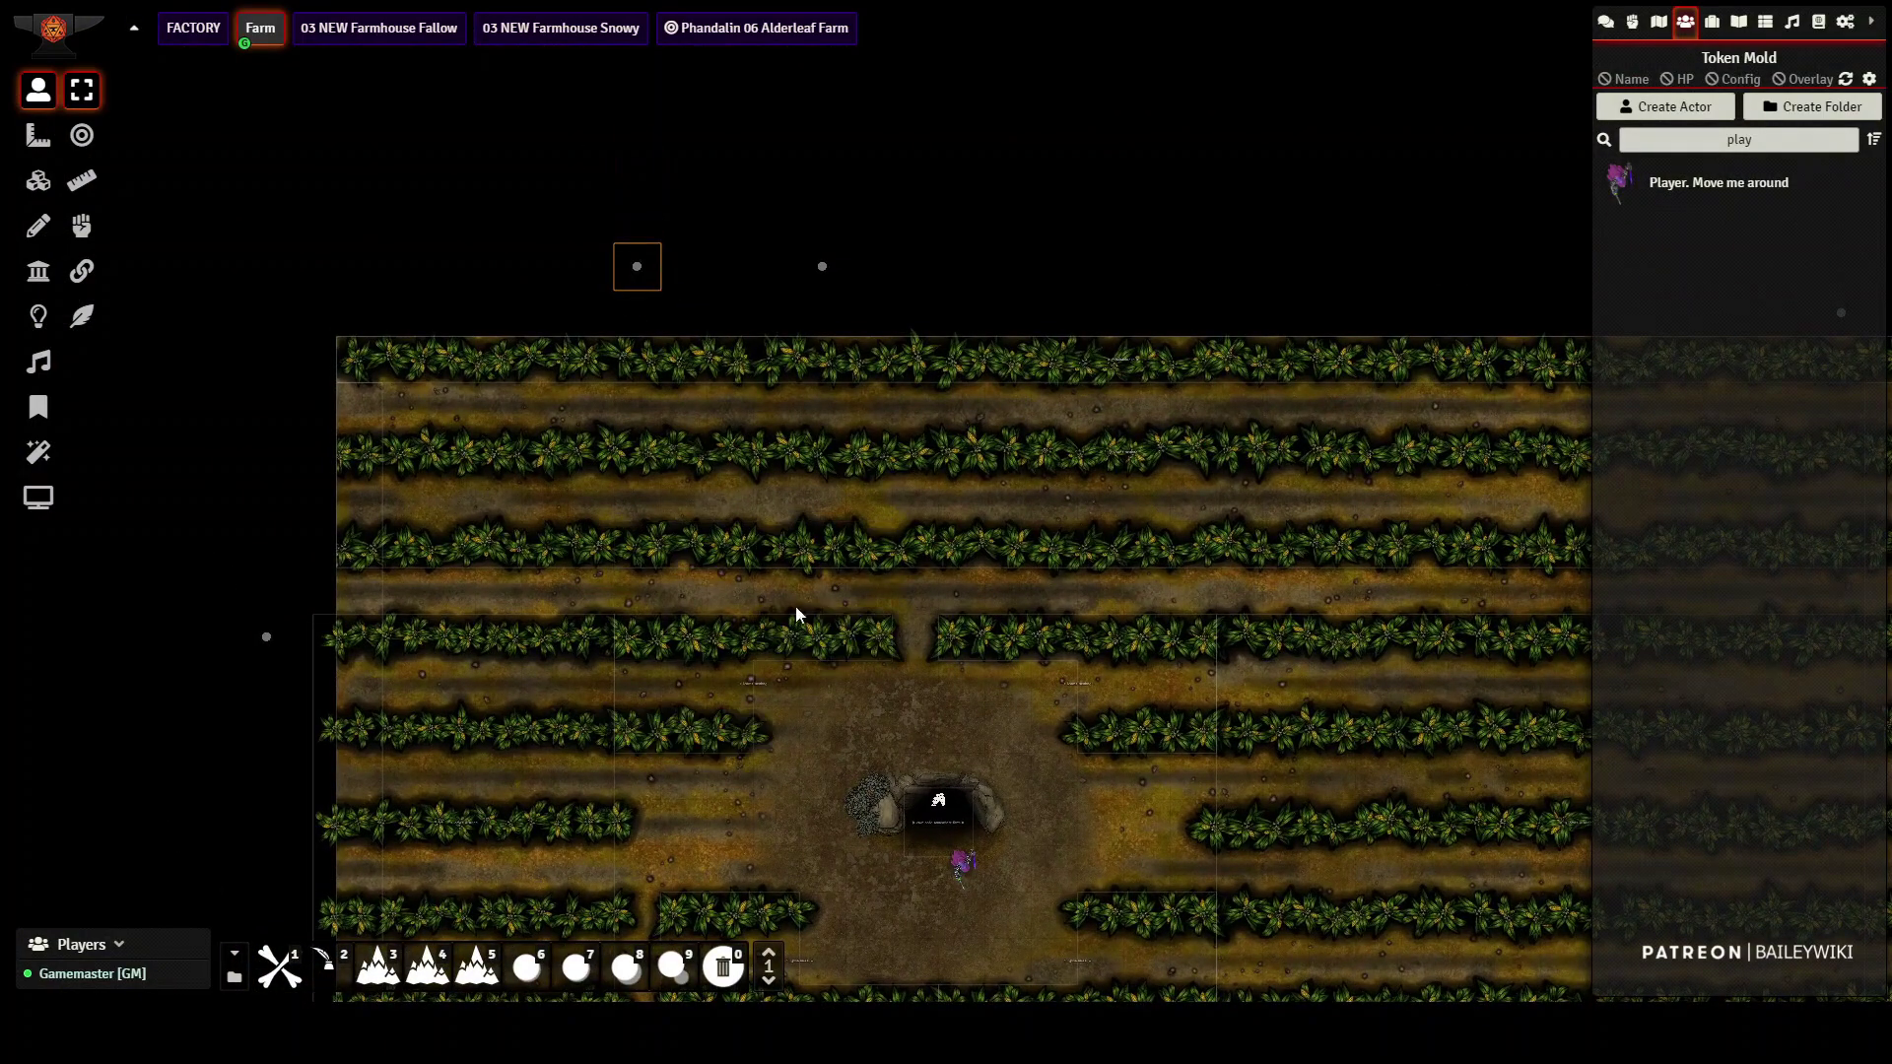
# - Inspect the walls along the crop rows and around the cave entrance, and look over the whole farmland layout
pyautogui.moveTo(745, 814); pyautogui.dragTo(741, 502)
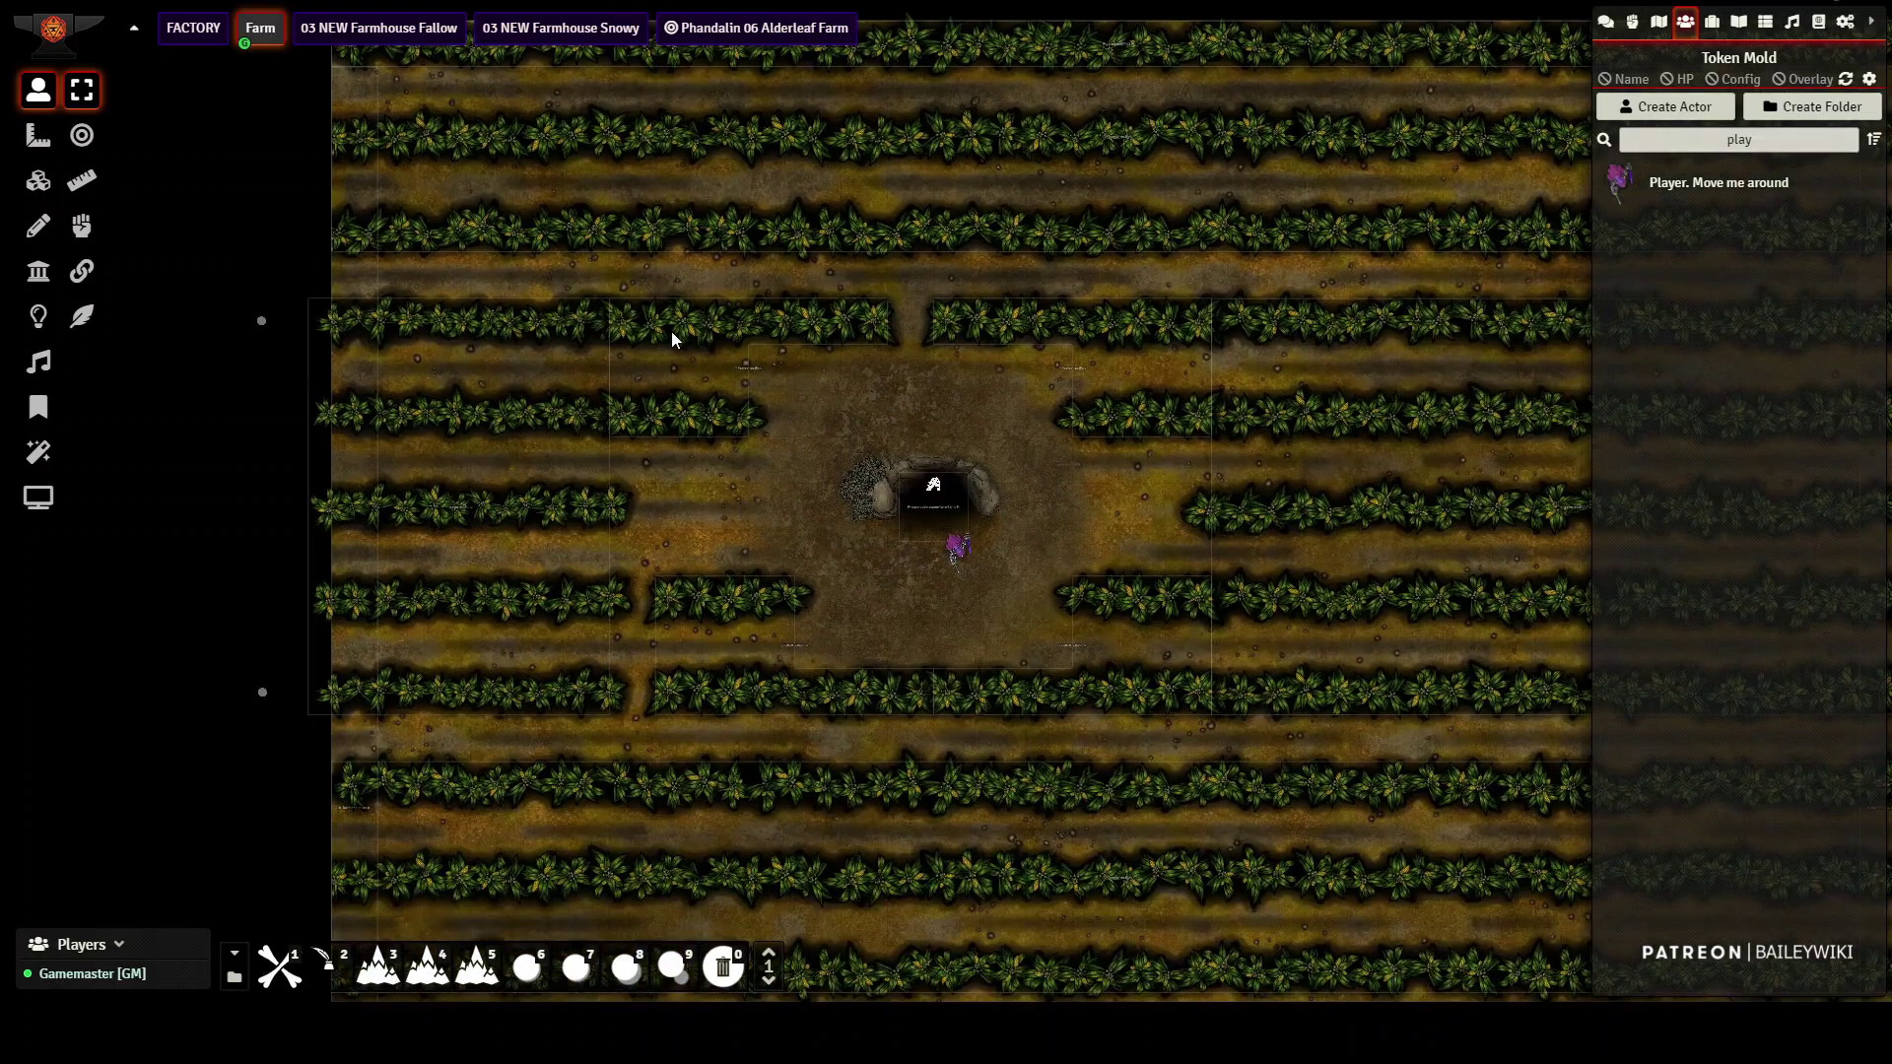
pyautogui.scroll(6, 1197, 804)
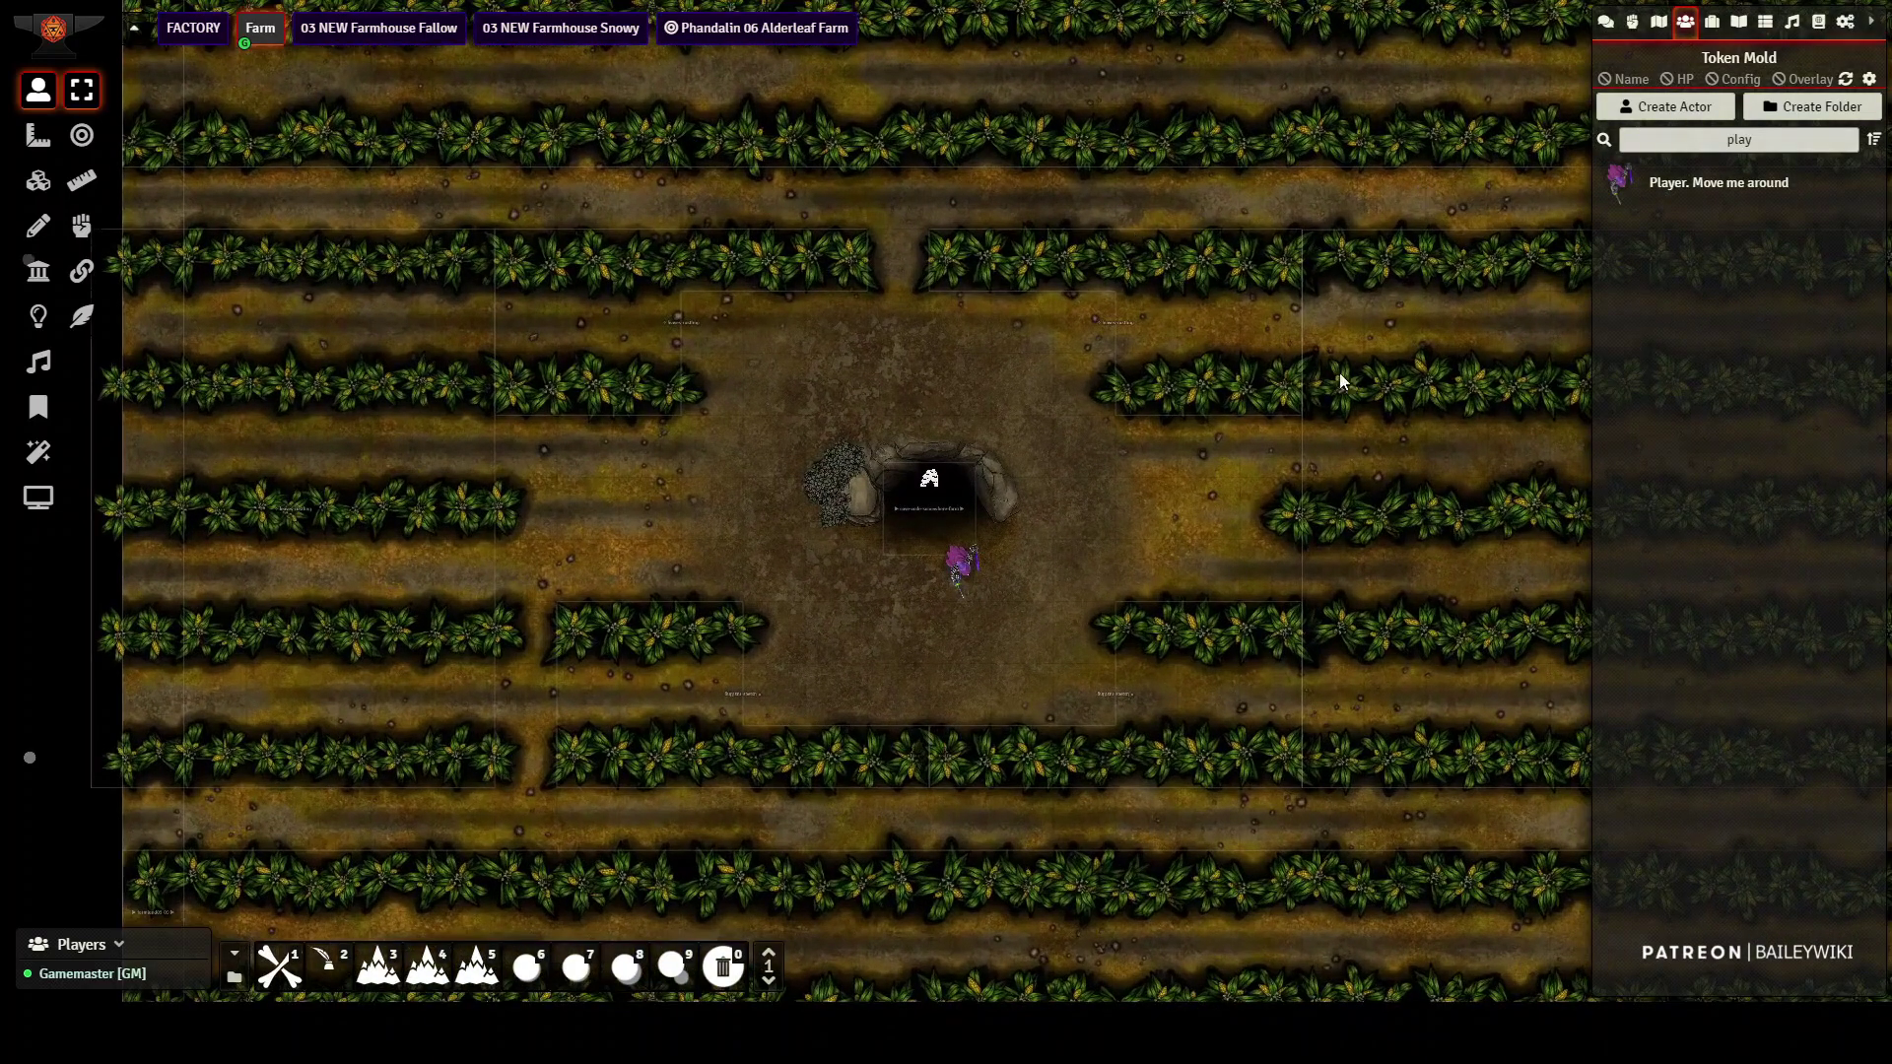
pyautogui.scroll(-5, 1192, 765)
pyautogui.click(38, 271)
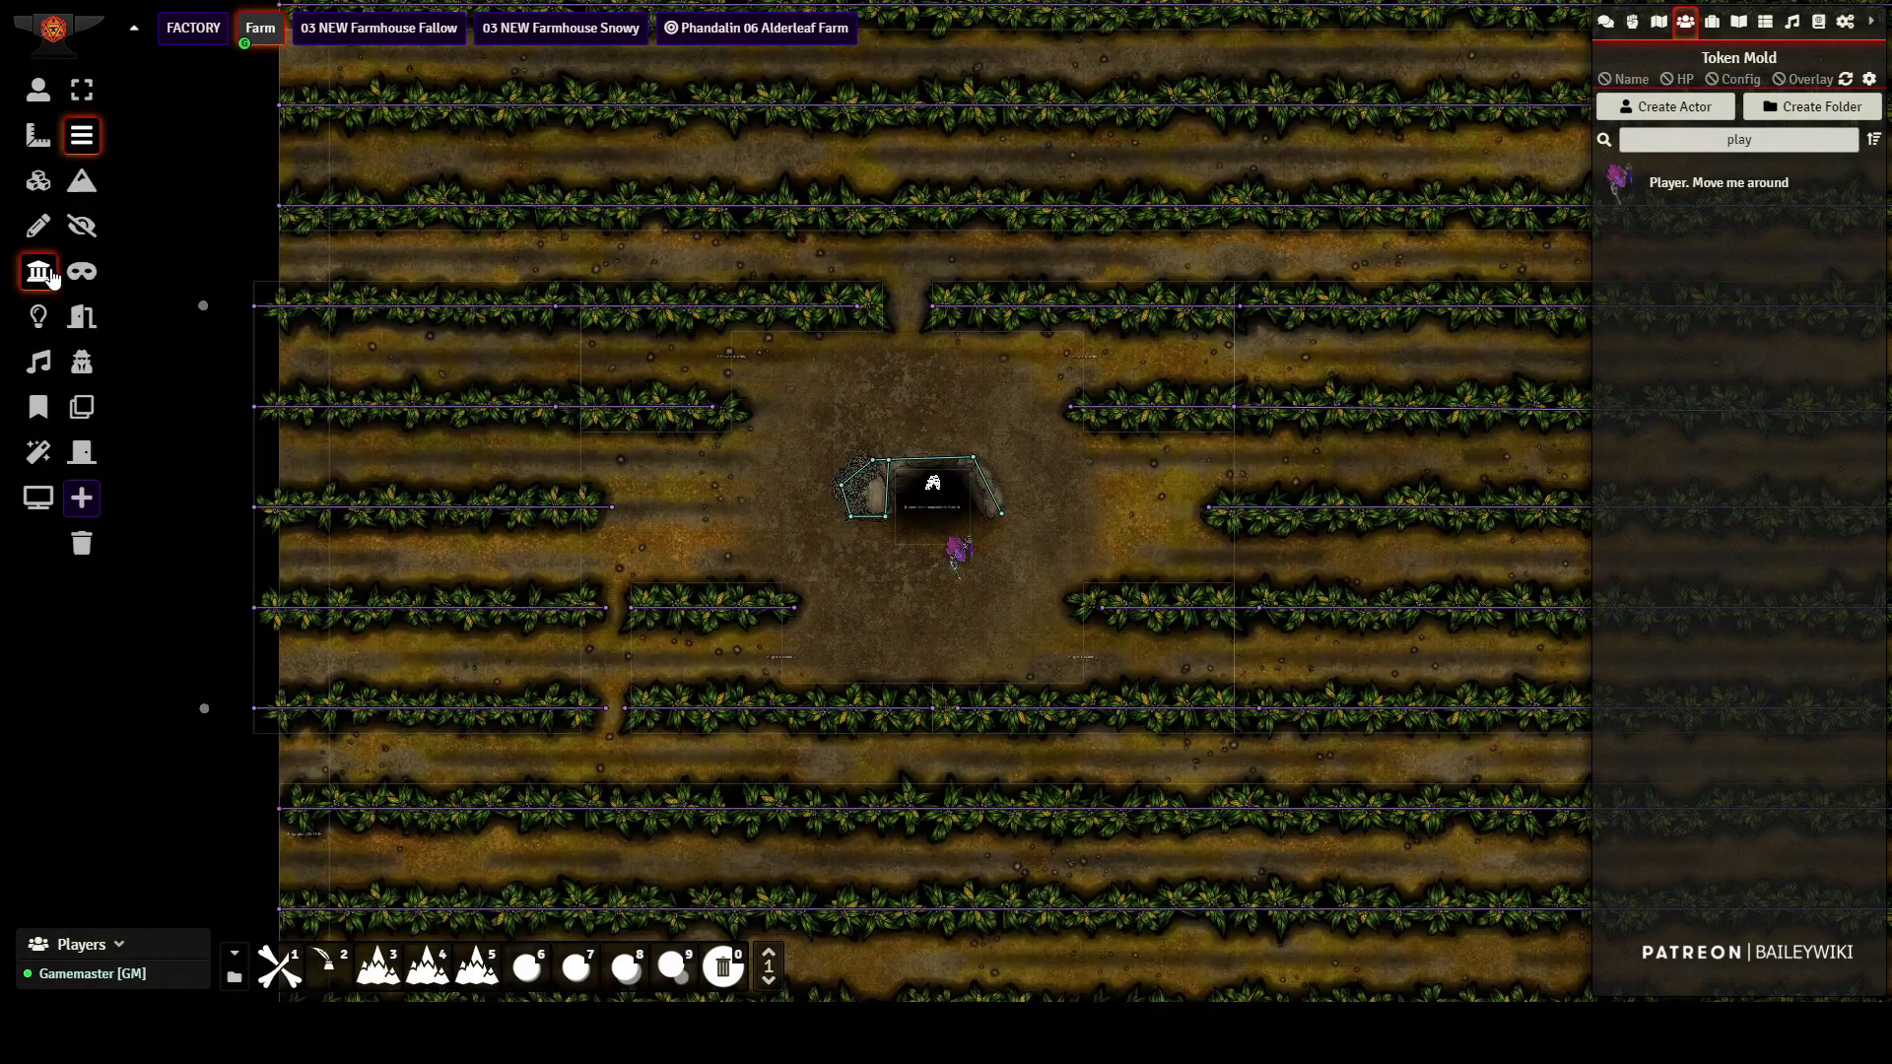
pyautogui.click(38, 92)
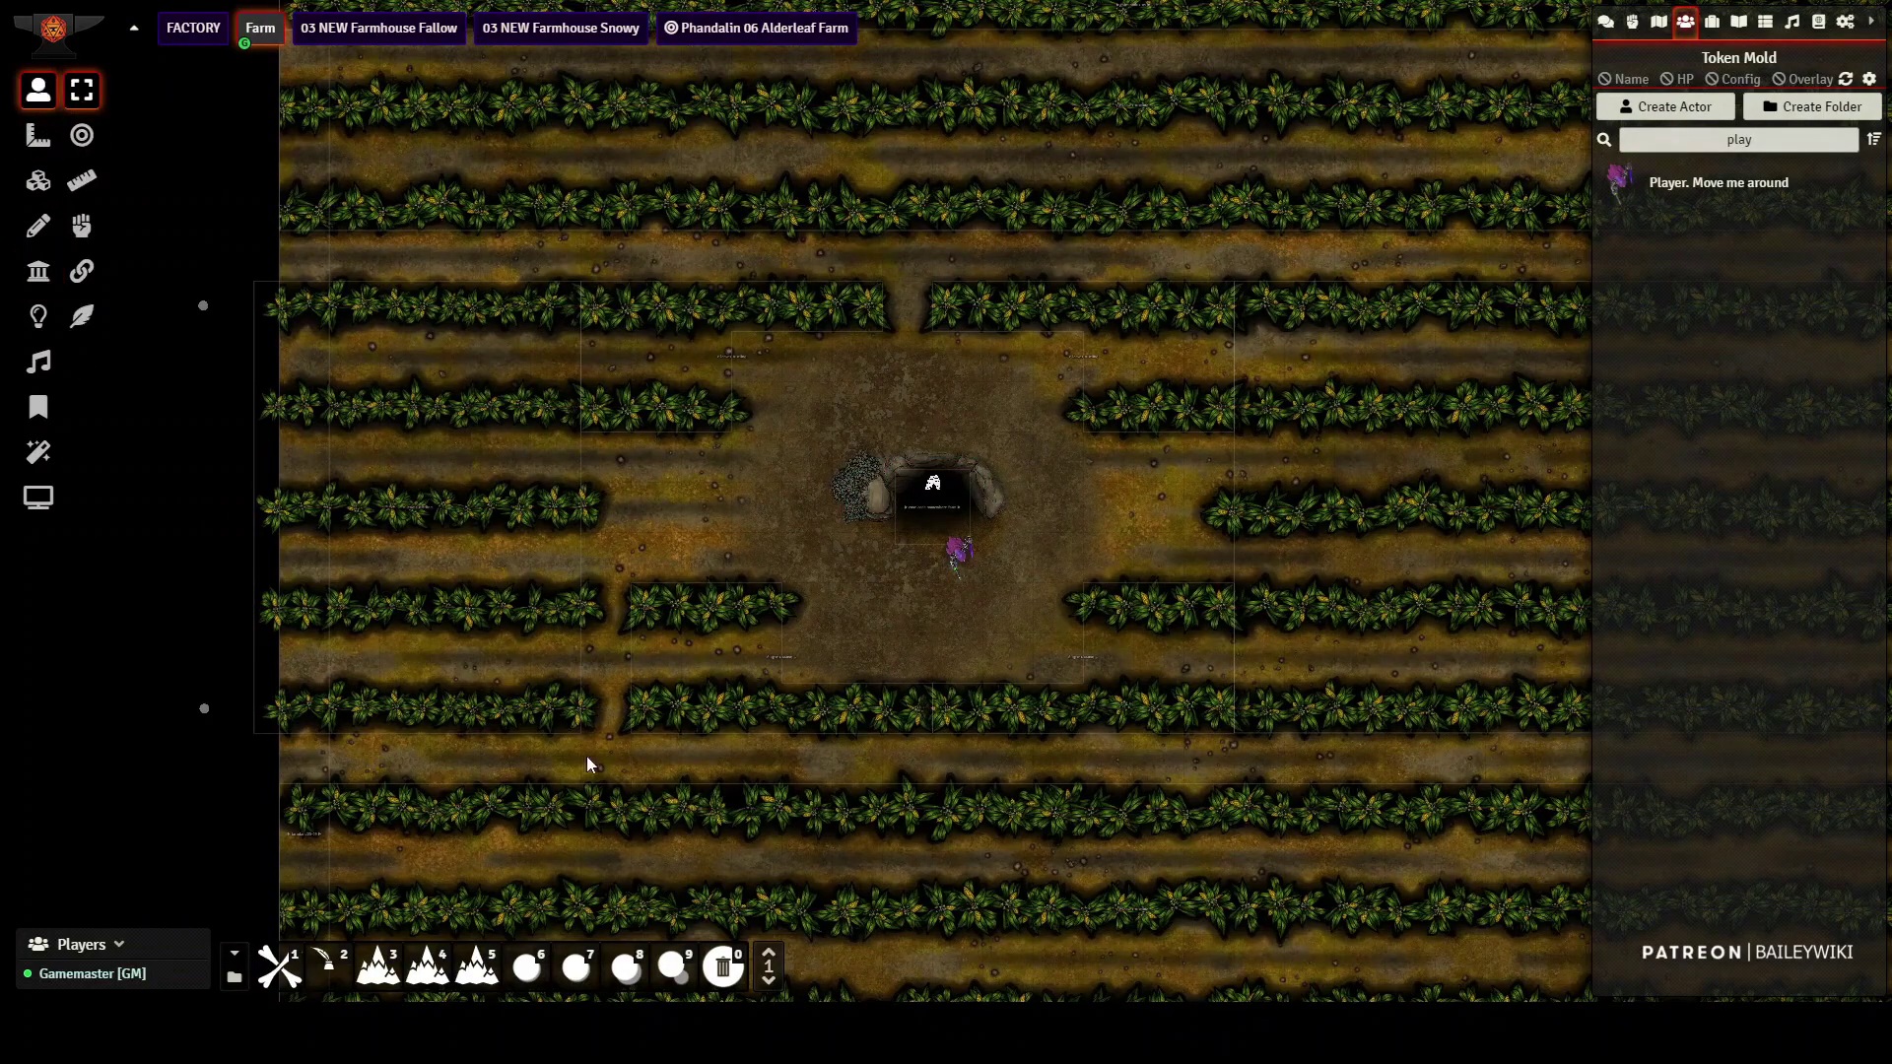
pyautogui.scroll(-5, 1214, 707)
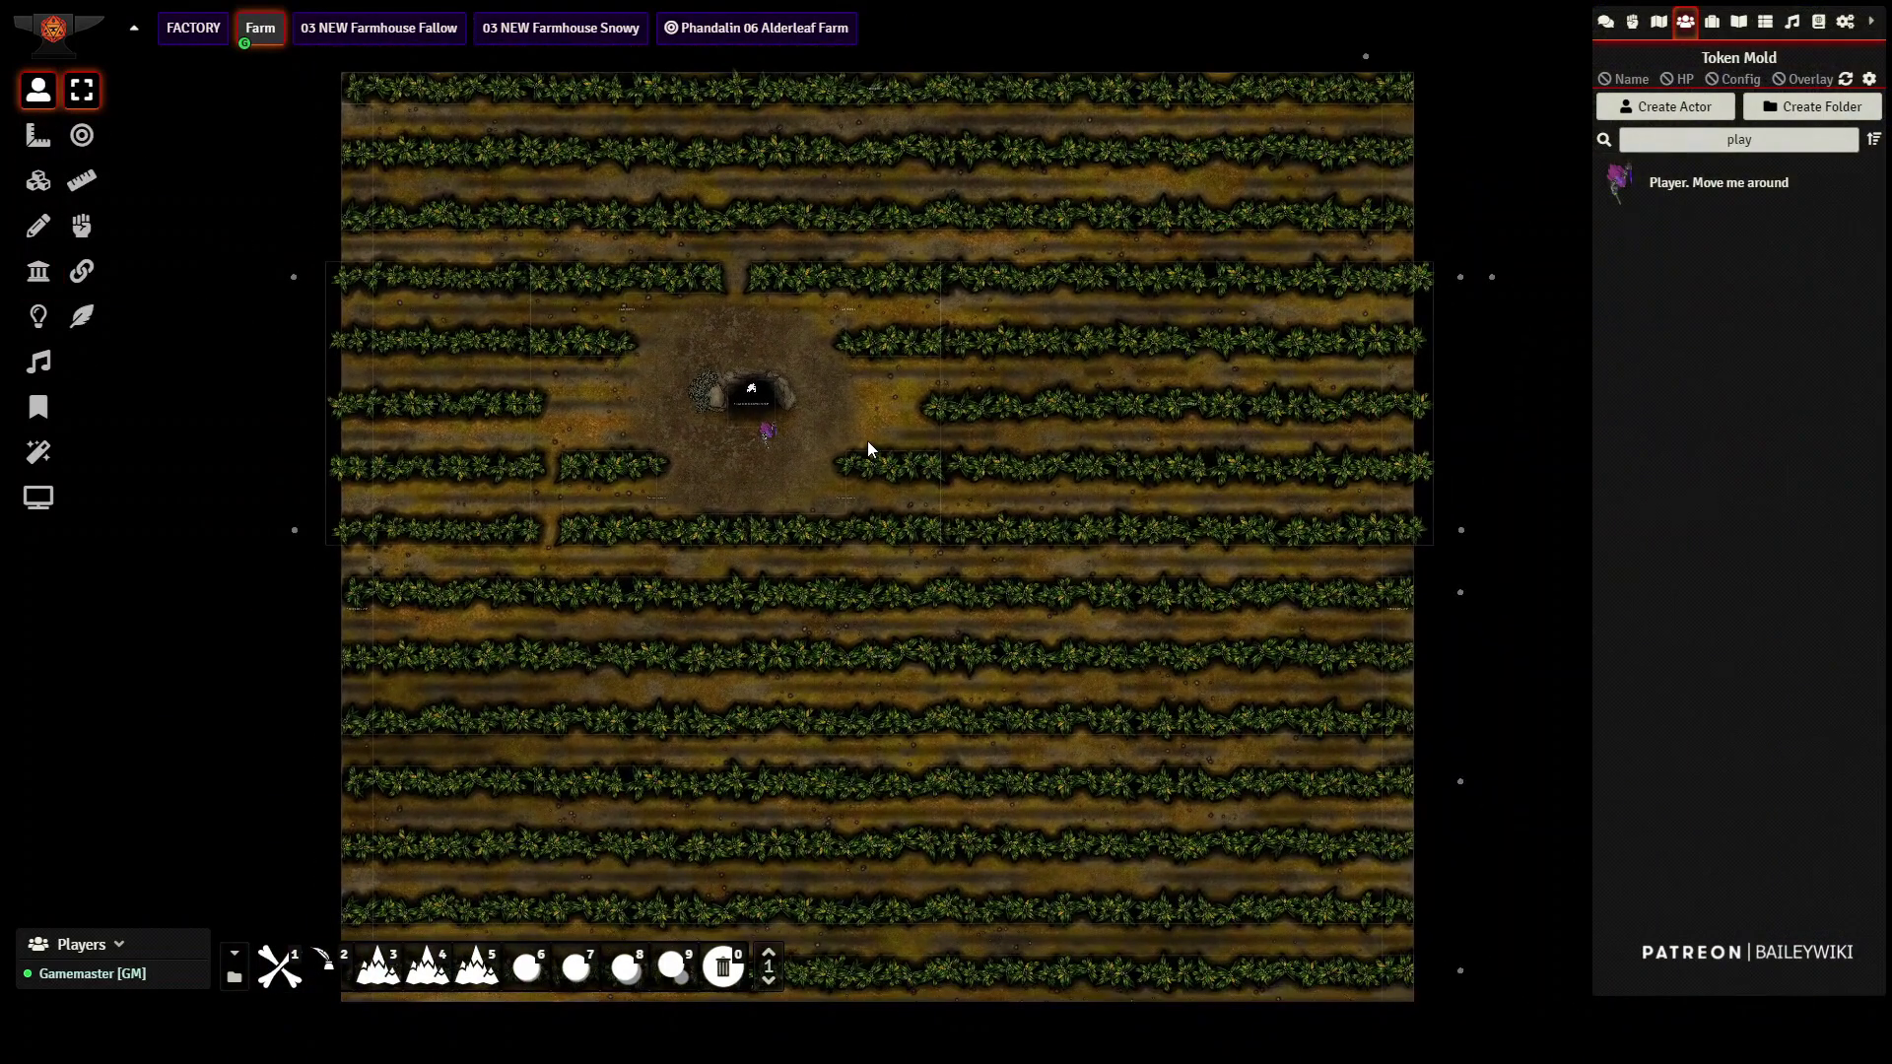
pyautogui.scroll(5, 1135, 676)
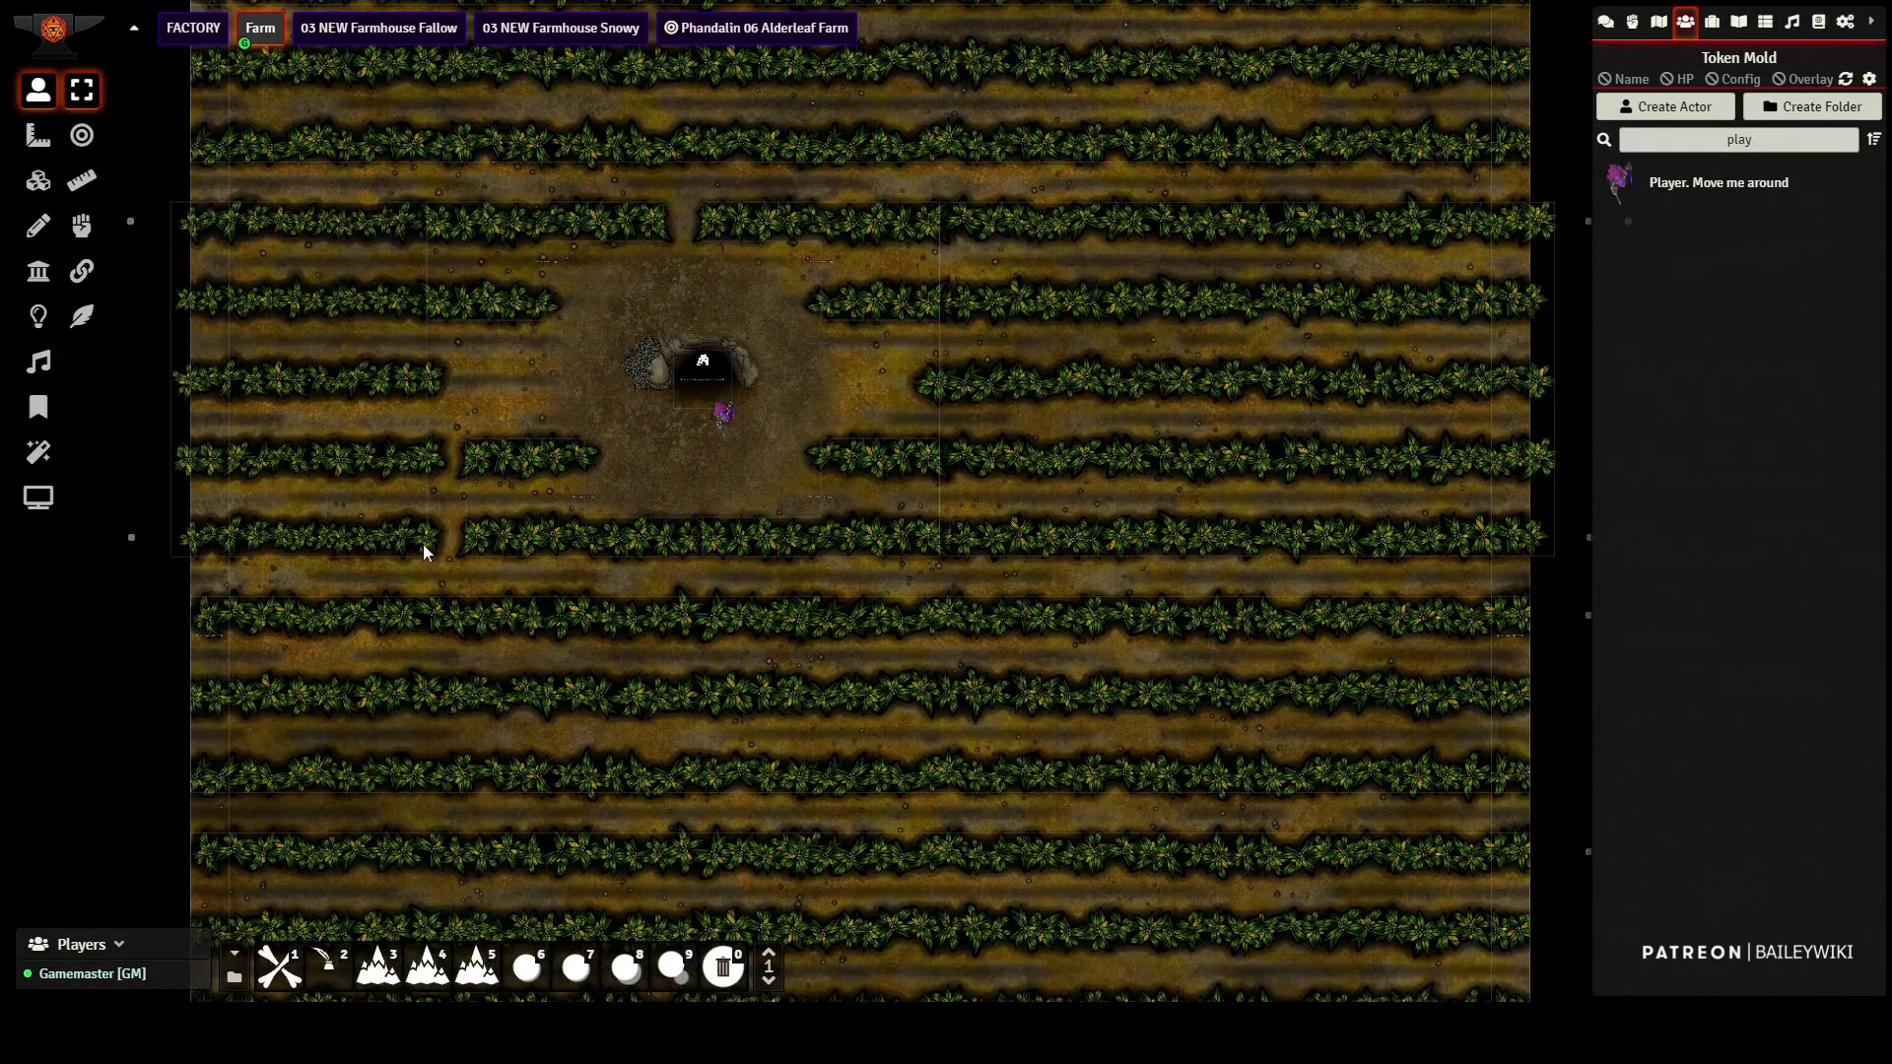
pyautogui.moveTo(1157, 815); pyautogui.dragTo(1185, 428)
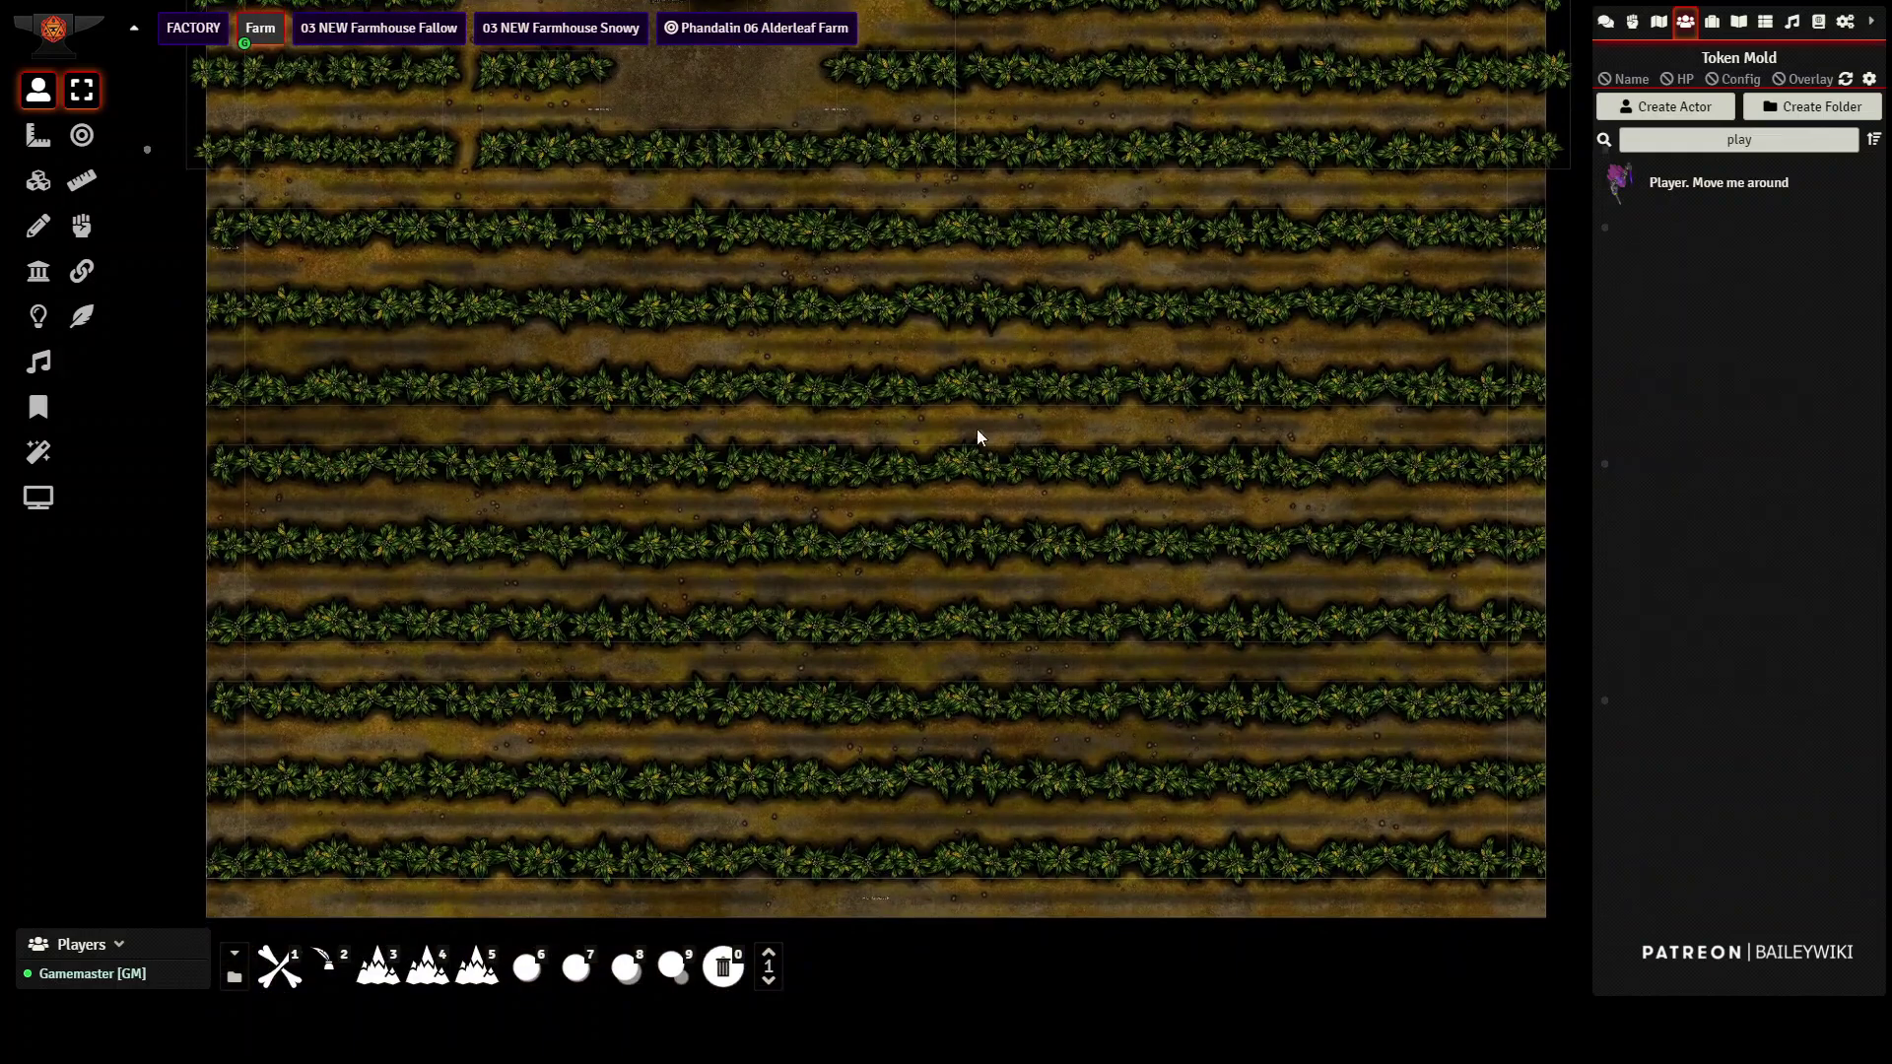
pyautogui.moveTo(1031, 397); pyautogui.dragTo(1215, 589)
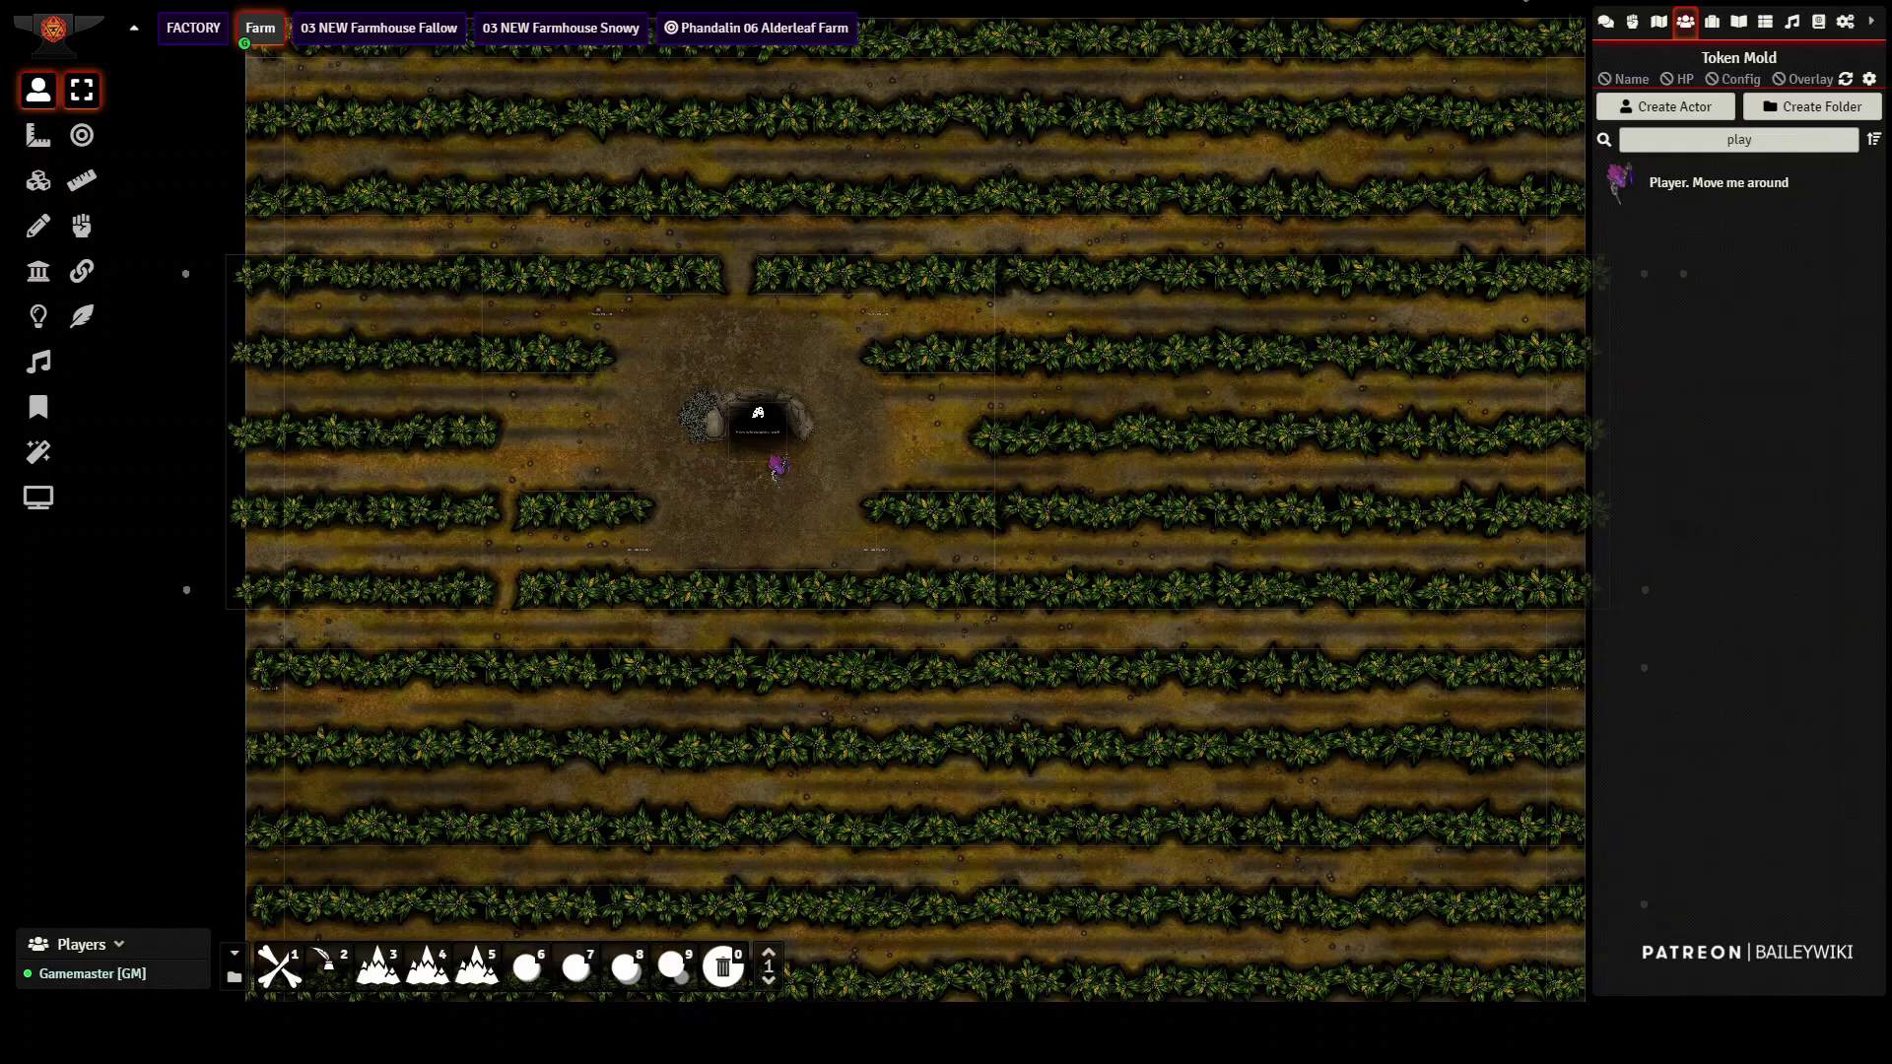
# - Open the scene 03 NEW Farmhouse Snowy and examine its snow-covered fields, barn and farmhouse levels
pyautogui.click(577, 29)
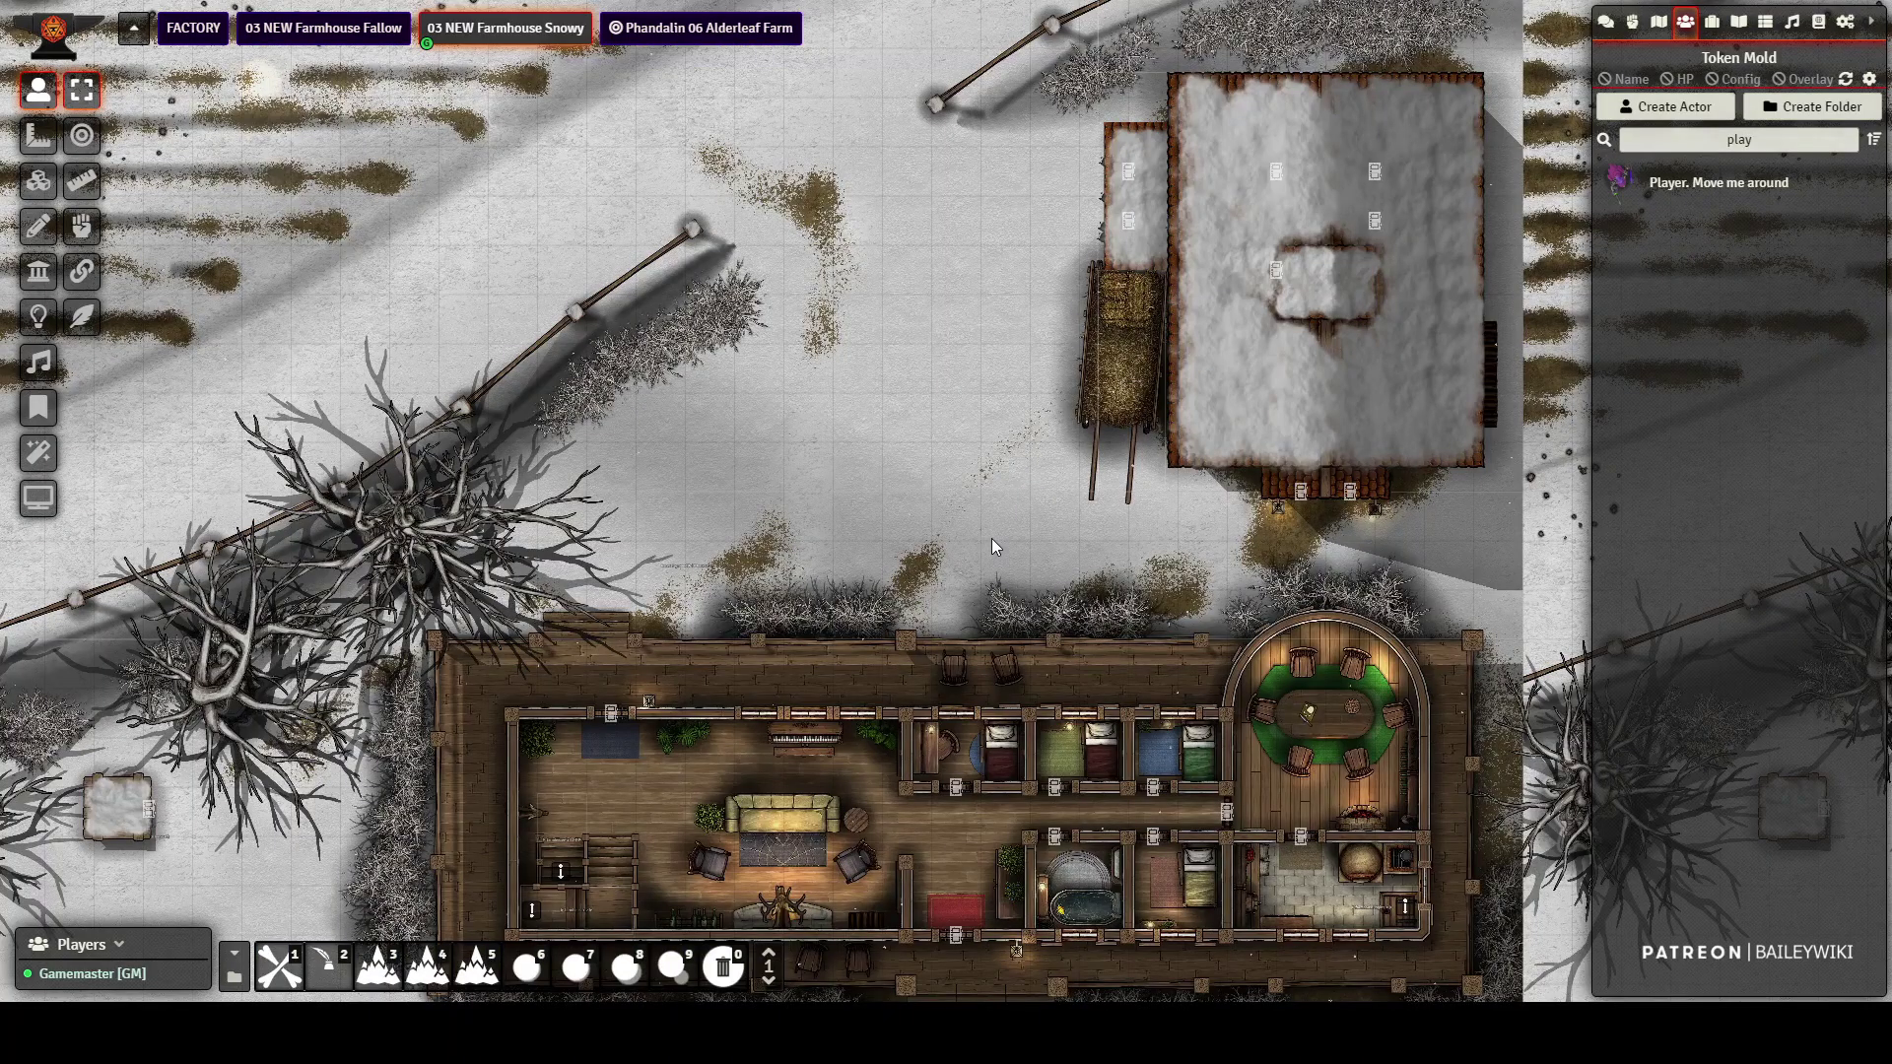
pyautogui.scroll(-5, 991, 539)
pyautogui.moveTo(1371, 697); pyautogui.dragTo(684, 699)
pyautogui.moveTo(873, 435); pyautogui.dragTo(1323, 687)
pyautogui.moveTo(730, 661); pyautogui.dragTo(1073, 374)
pyautogui.moveTo(743, 331); pyautogui.dragTo(811, 440)
pyautogui.scroll(7, 789, 448)
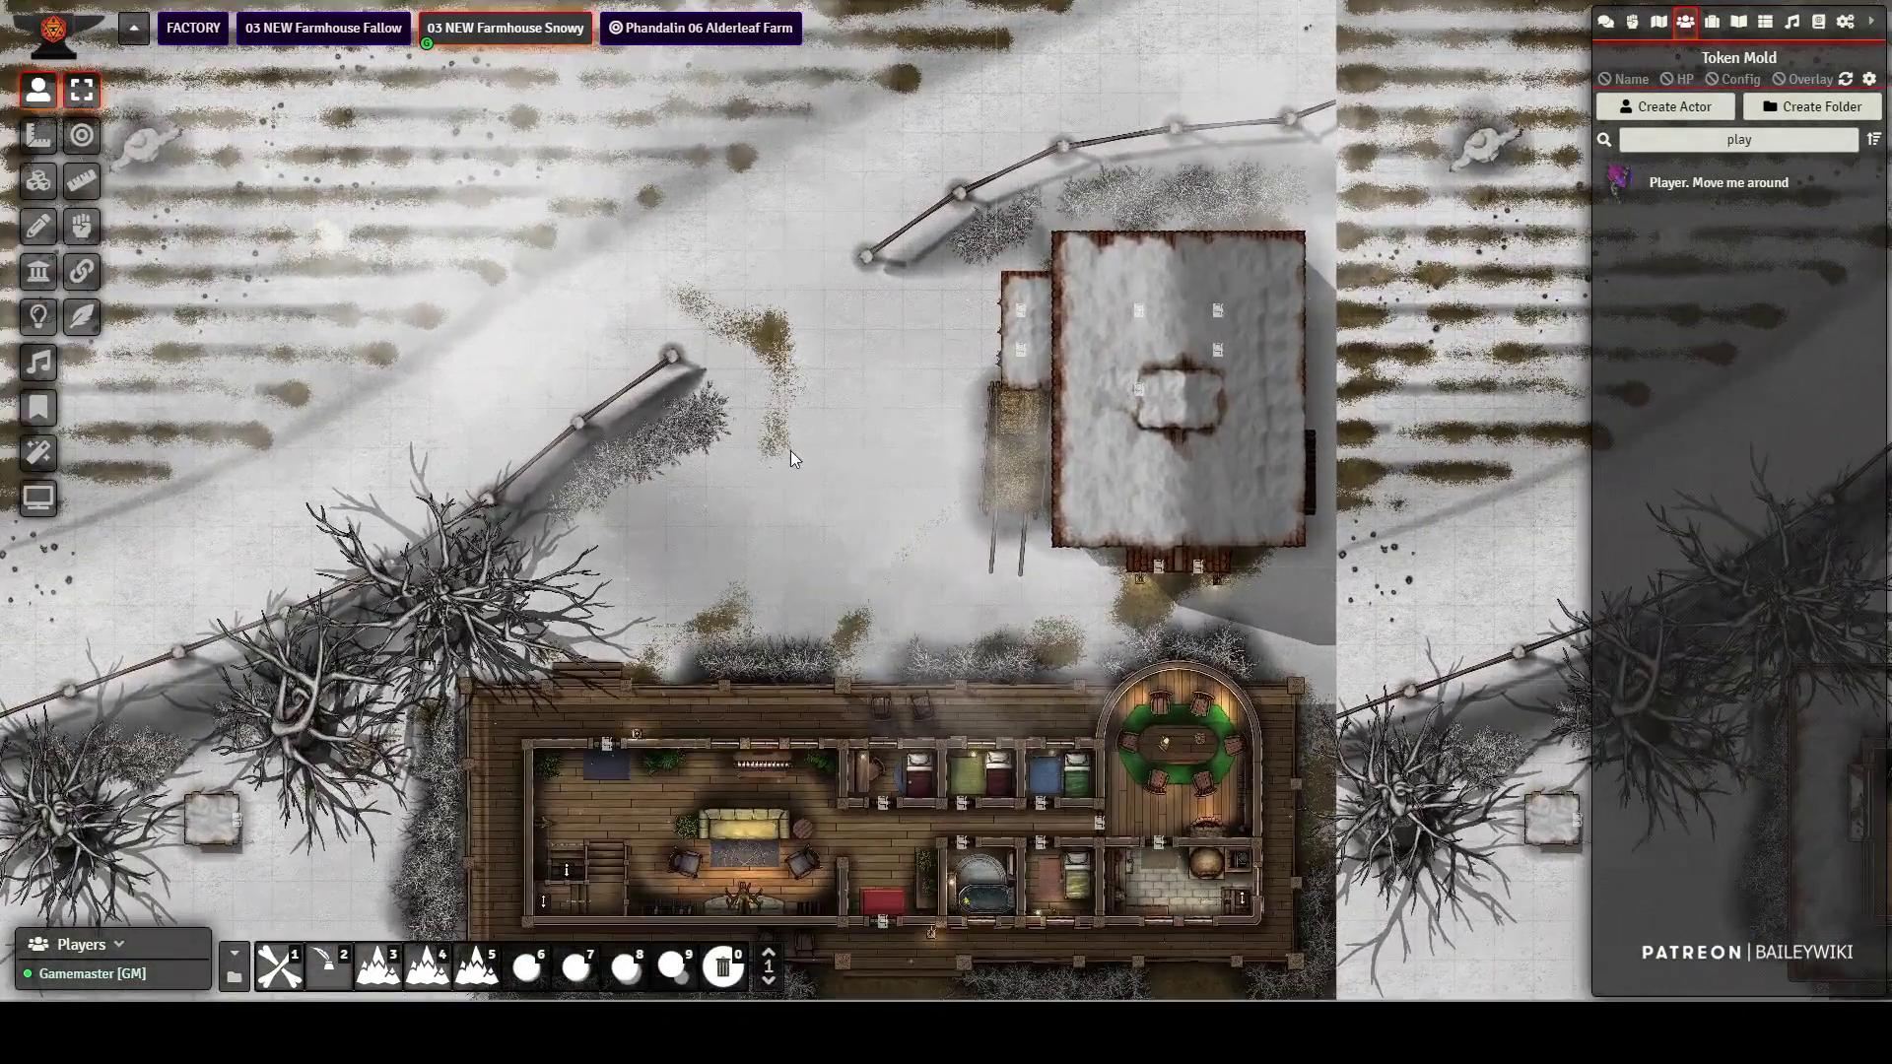
pyautogui.scroll(-3, 777, 446)
# - View the Phandalin 06 Alderleaf Farm scene briefly, and open 03 NEW Farmhouse Fallow to examine its fields, barn and farmhouse levels
pyautogui.click(671, 30)
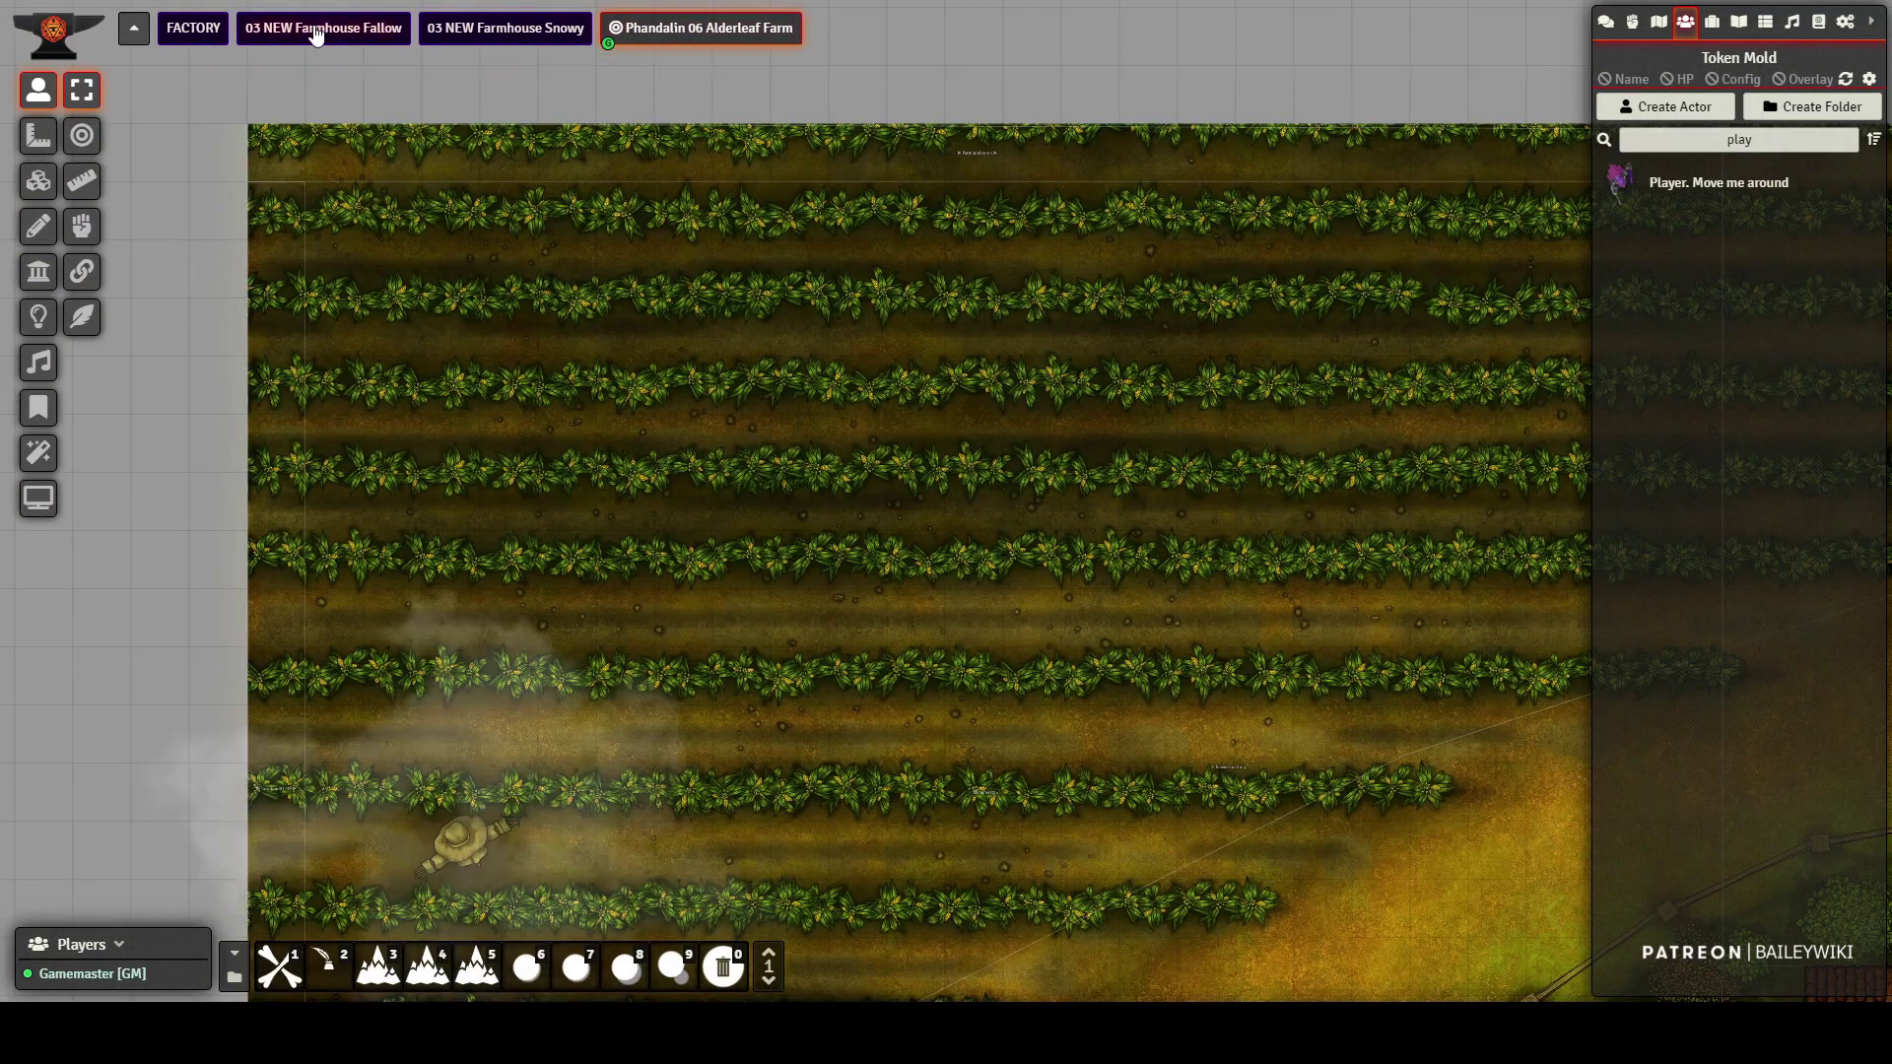
pyautogui.click(315, 30)
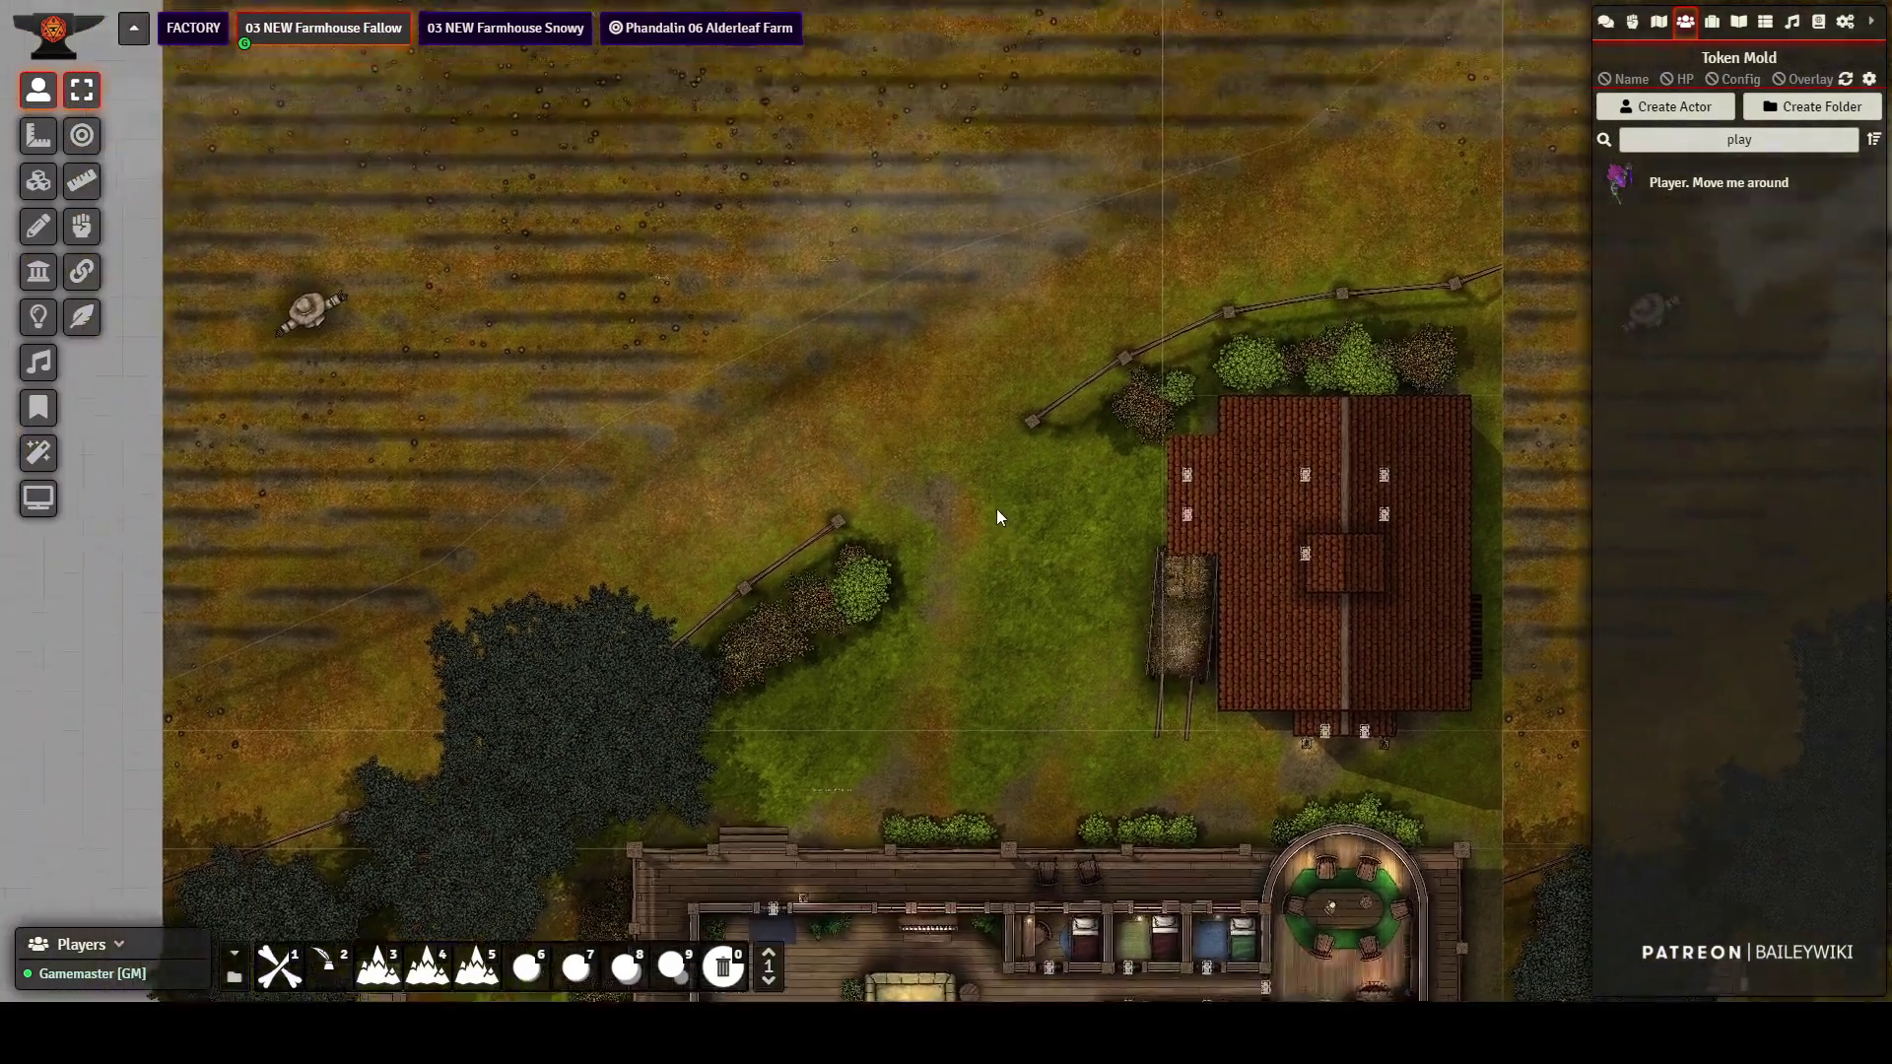
pyautogui.moveTo(998, 510); pyautogui.dragTo(459, 199)
pyautogui.moveTo(457, 292); pyautogui.dragTo(1053, 417)
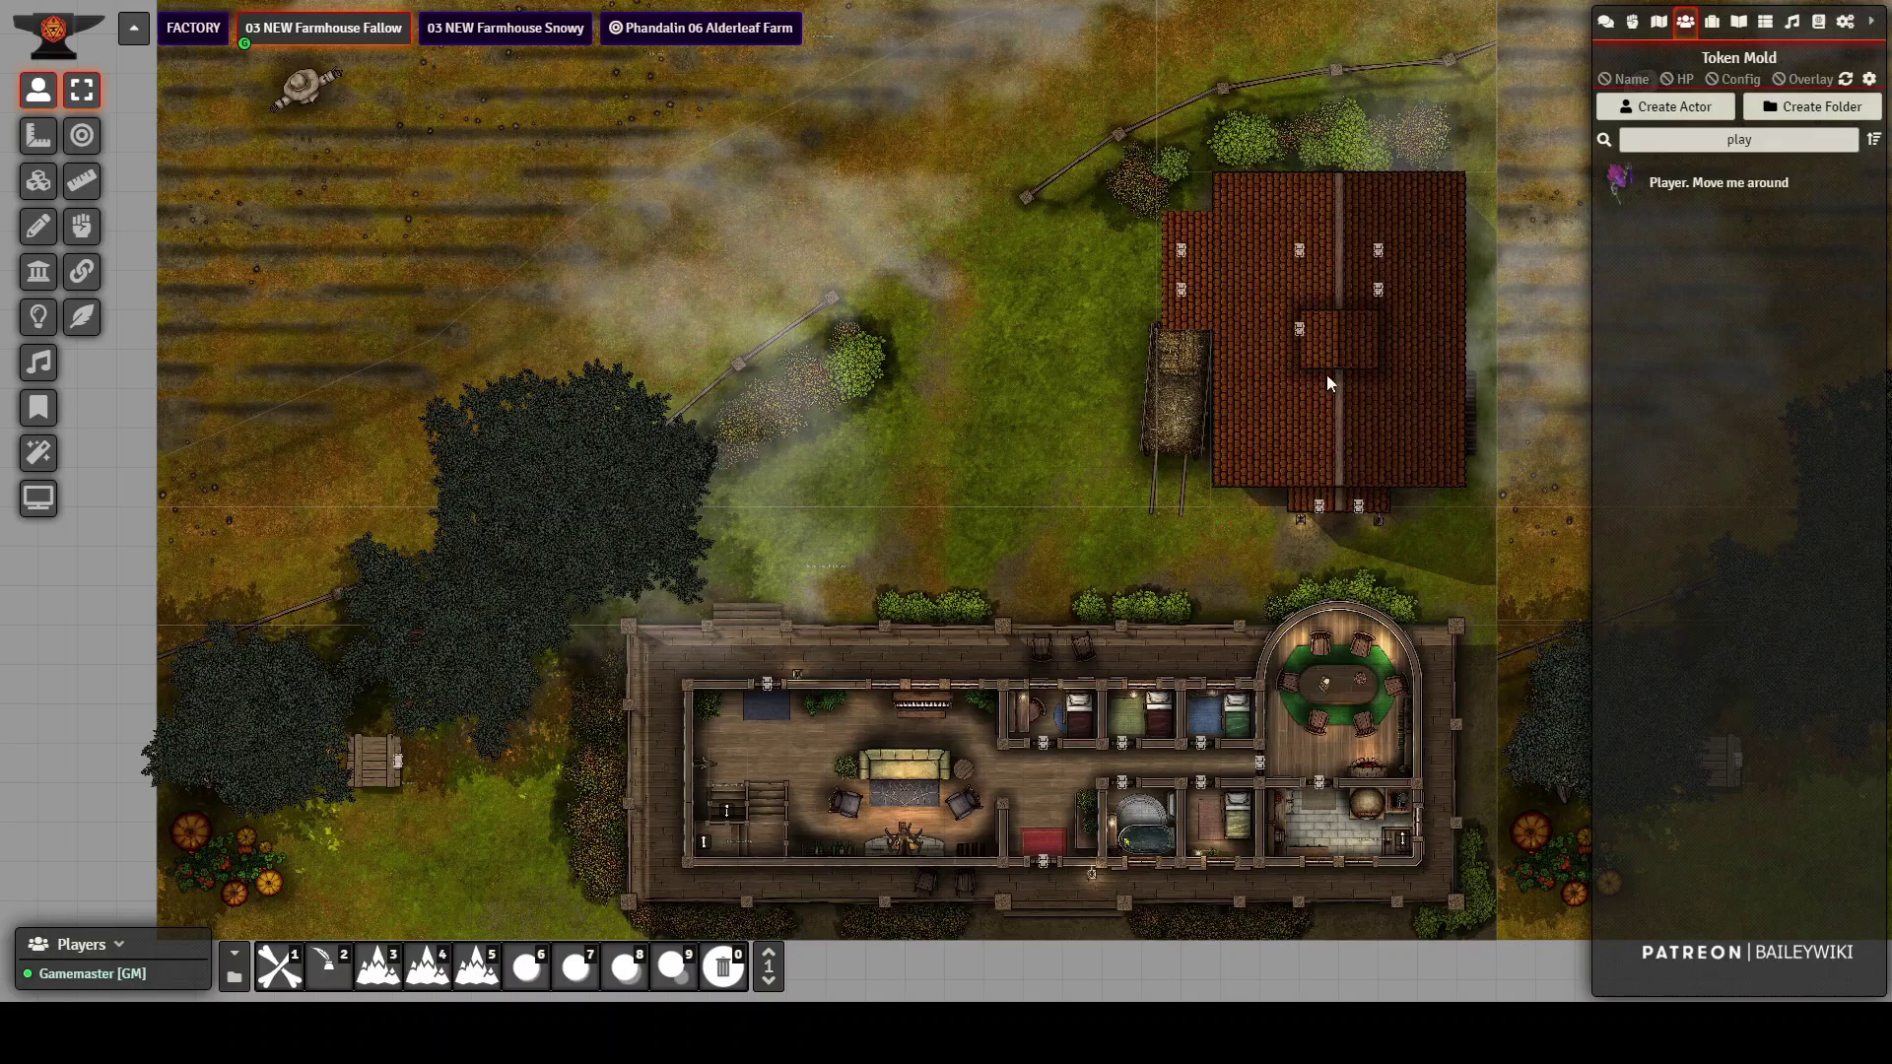
pyautogui.scroll(-4, 1210, 744)
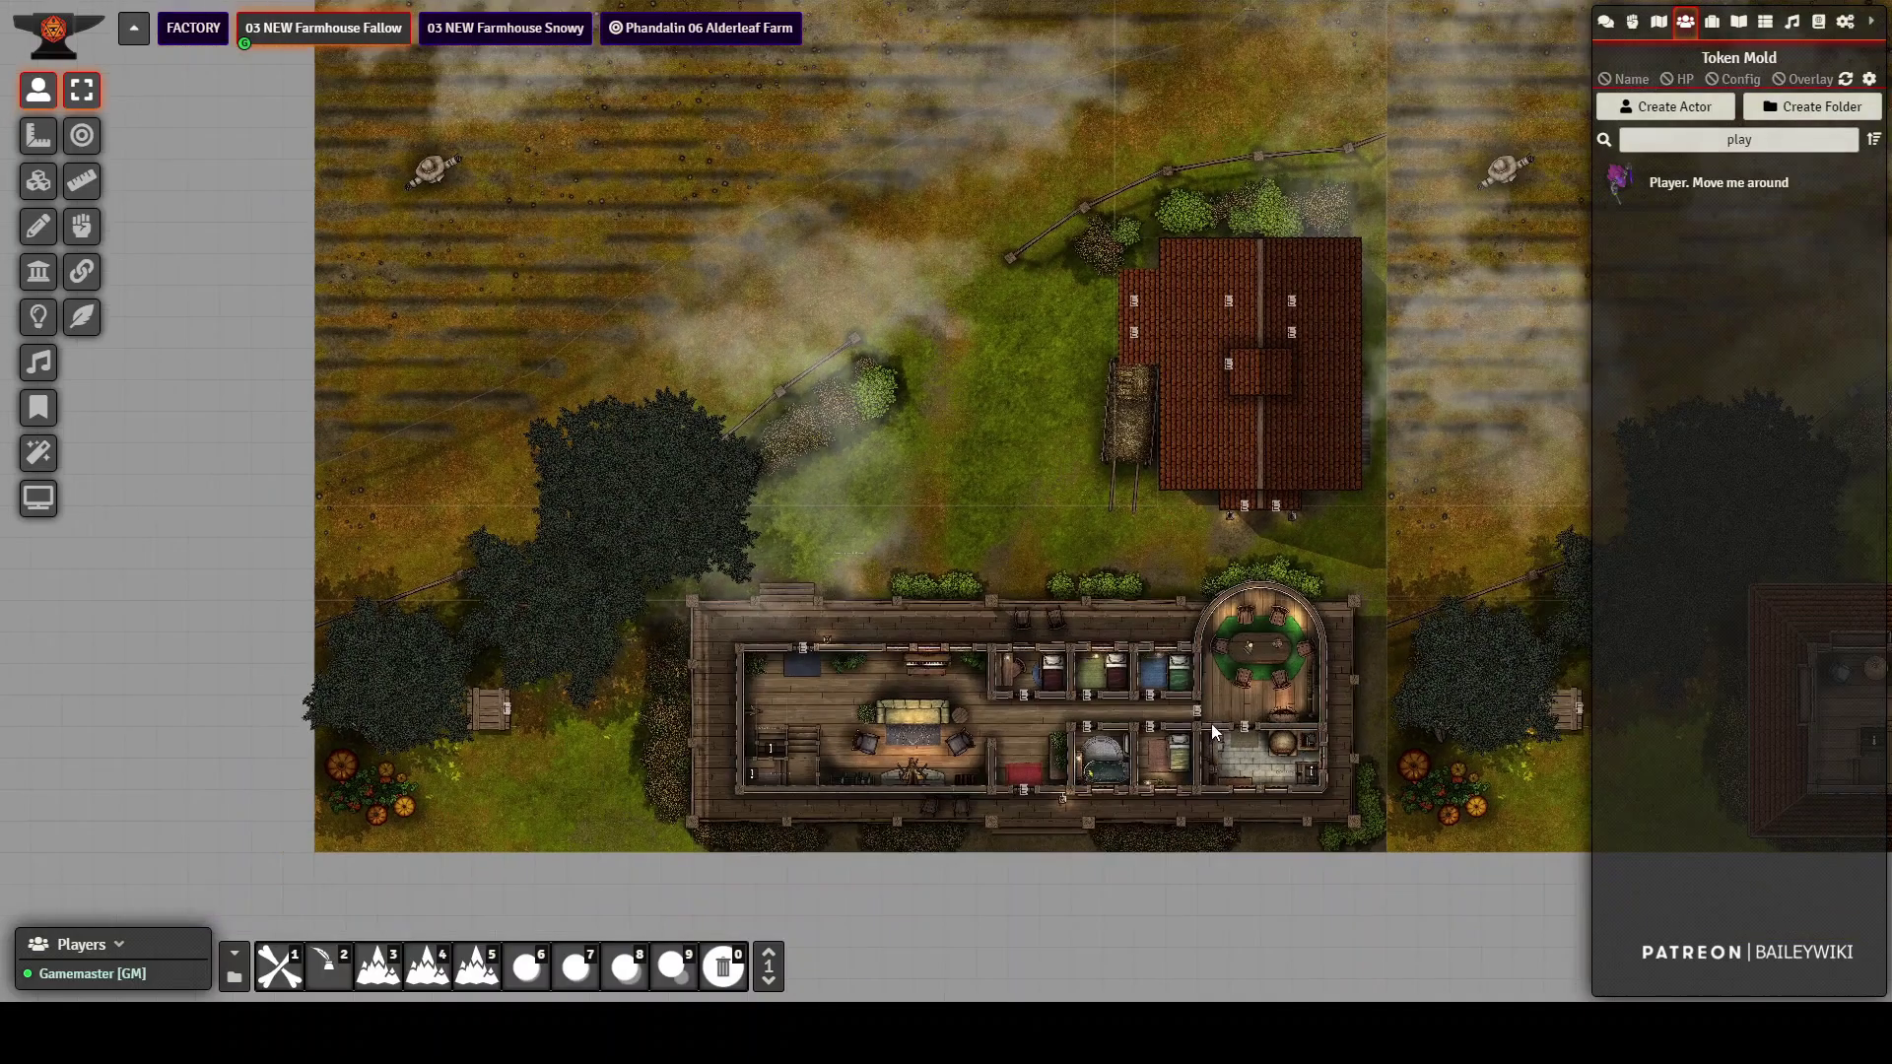
pyautogui.moveTo(1120, 528); pyautogui.dragTo(331, 512)
pyautogui.moveTo(858, 359); pyautogui.dragTo(646, 428)
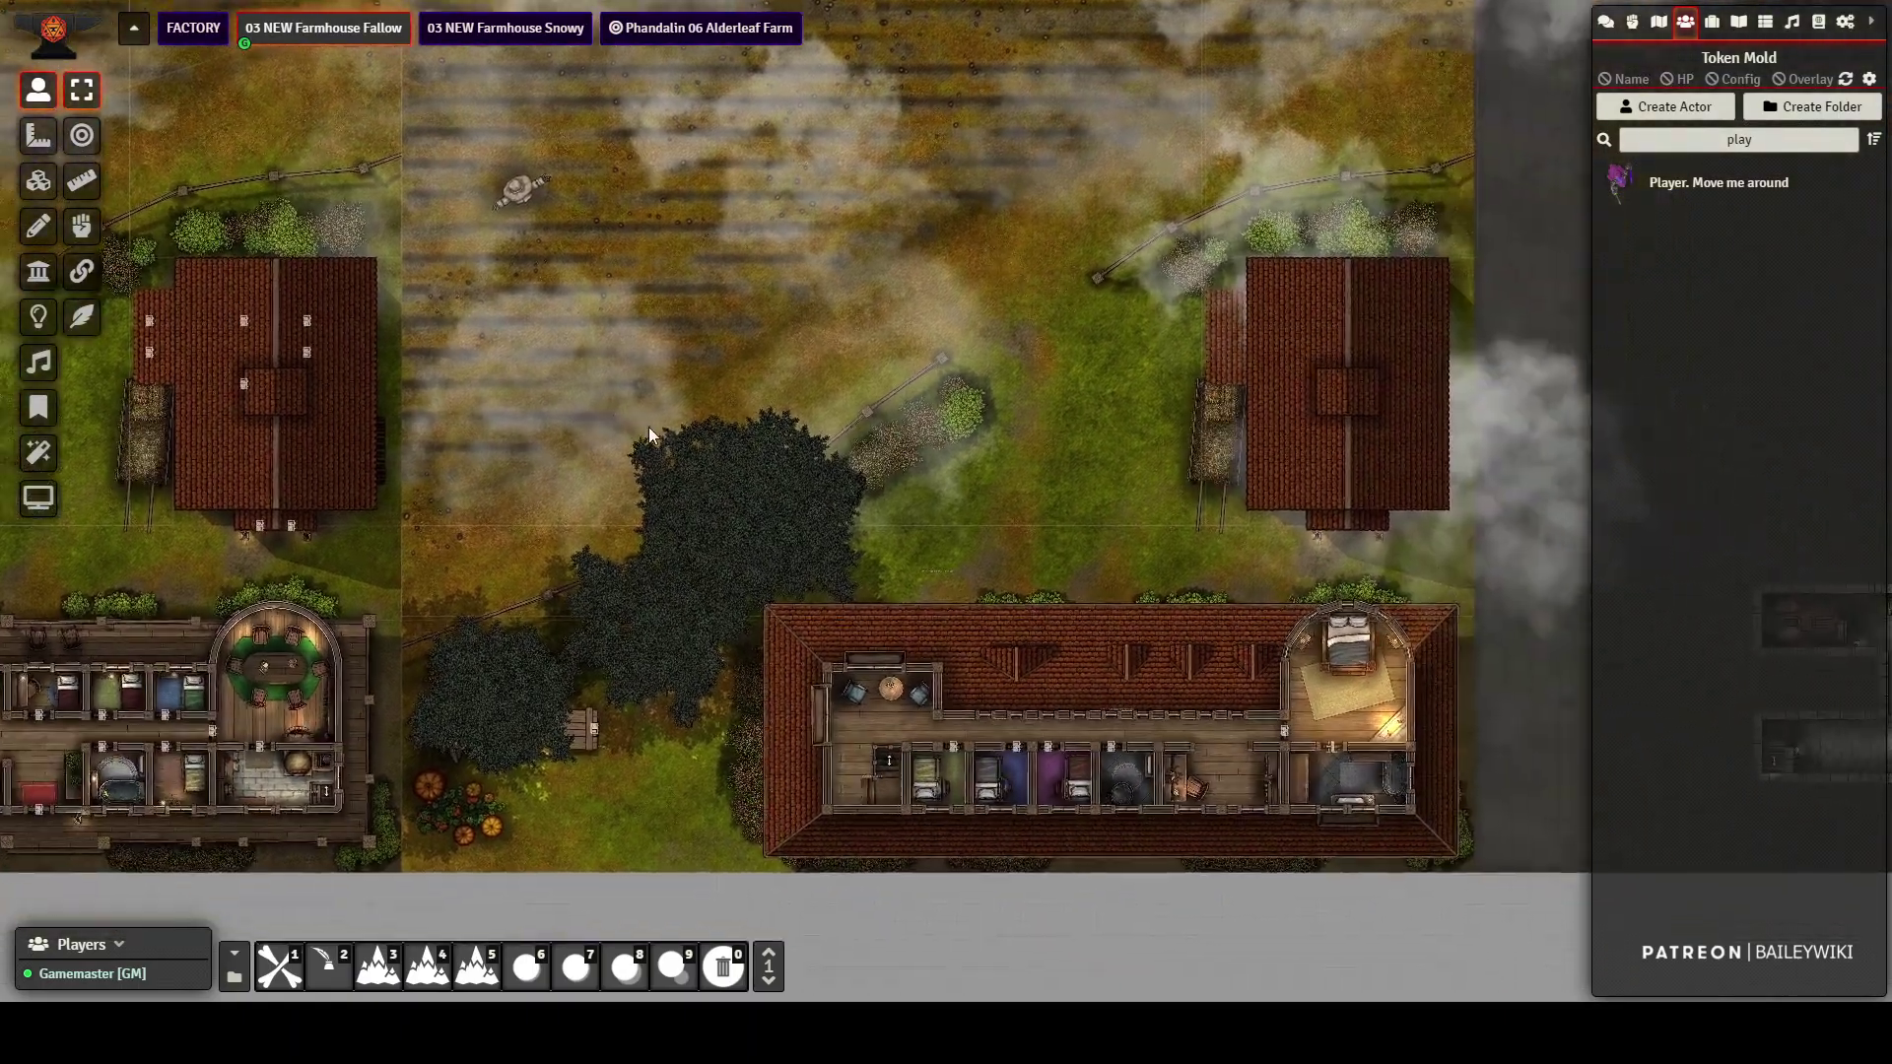
pyautogui.moveTo(943, 286); pyautogui.dragTo(1050, 369)
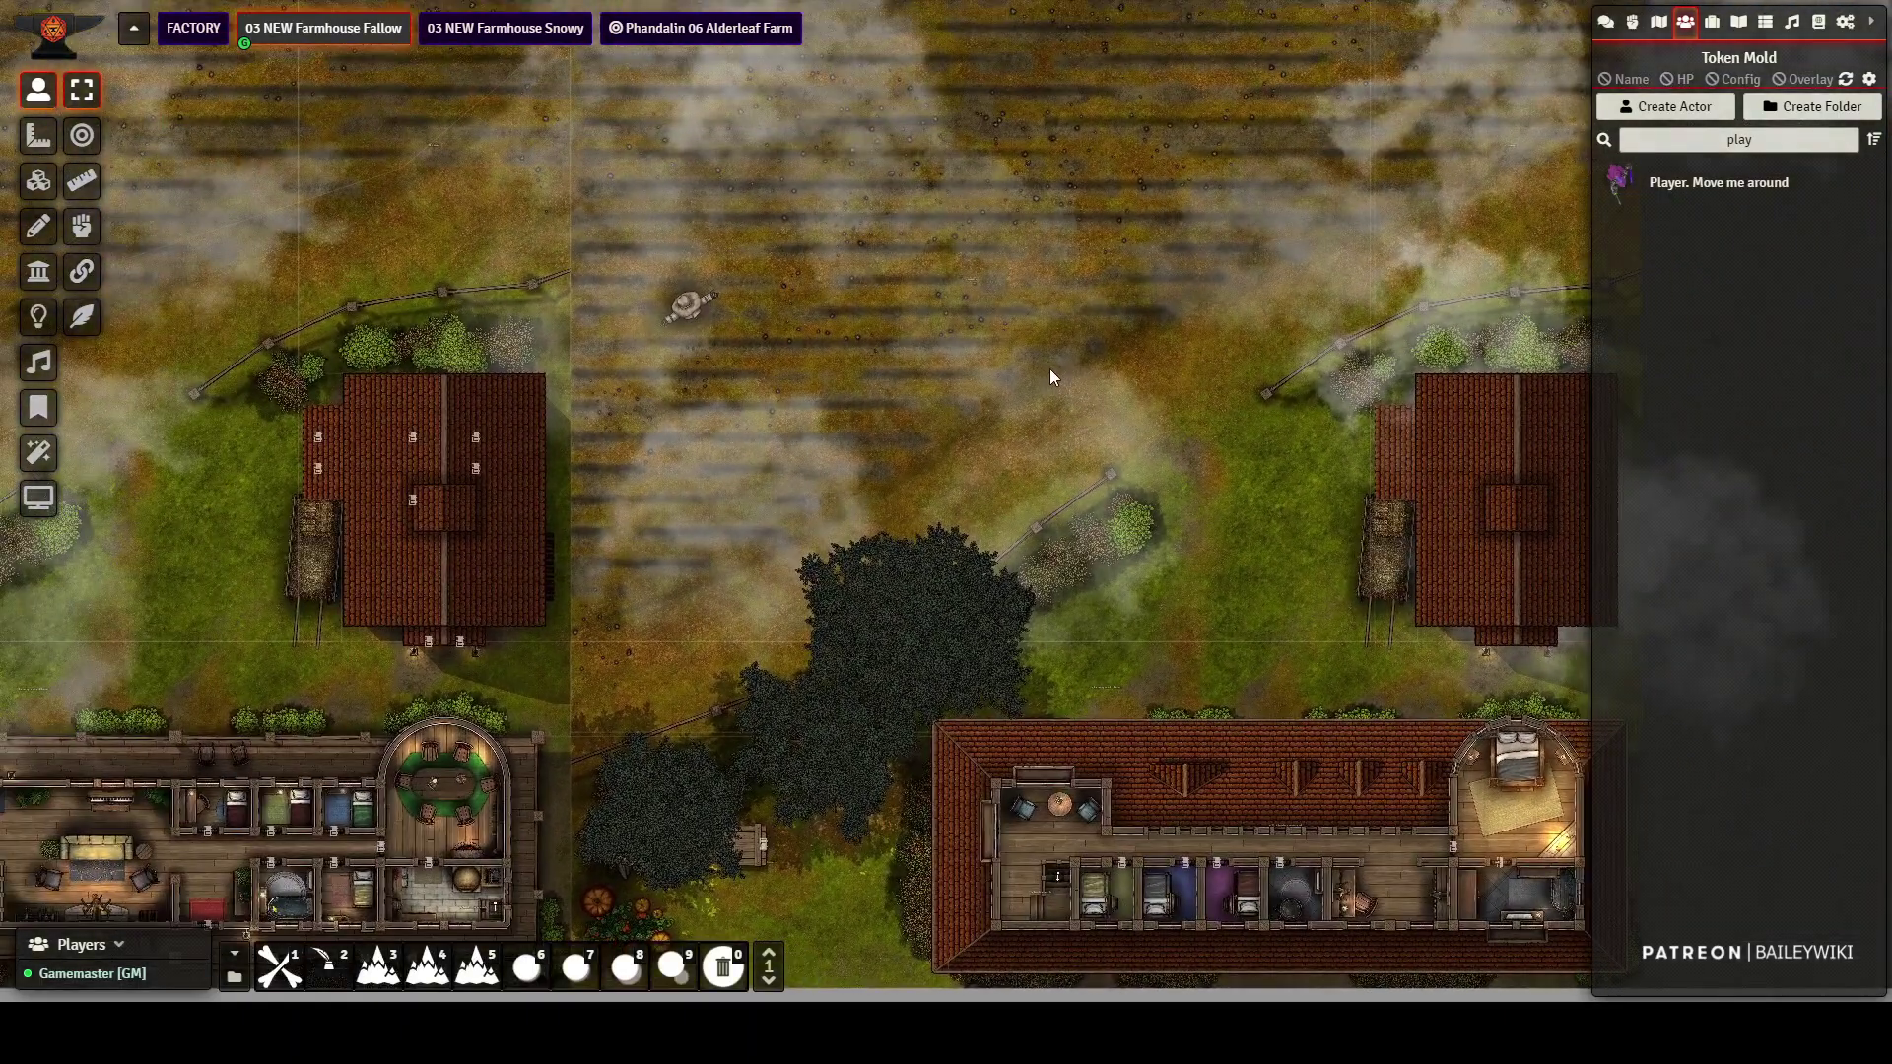